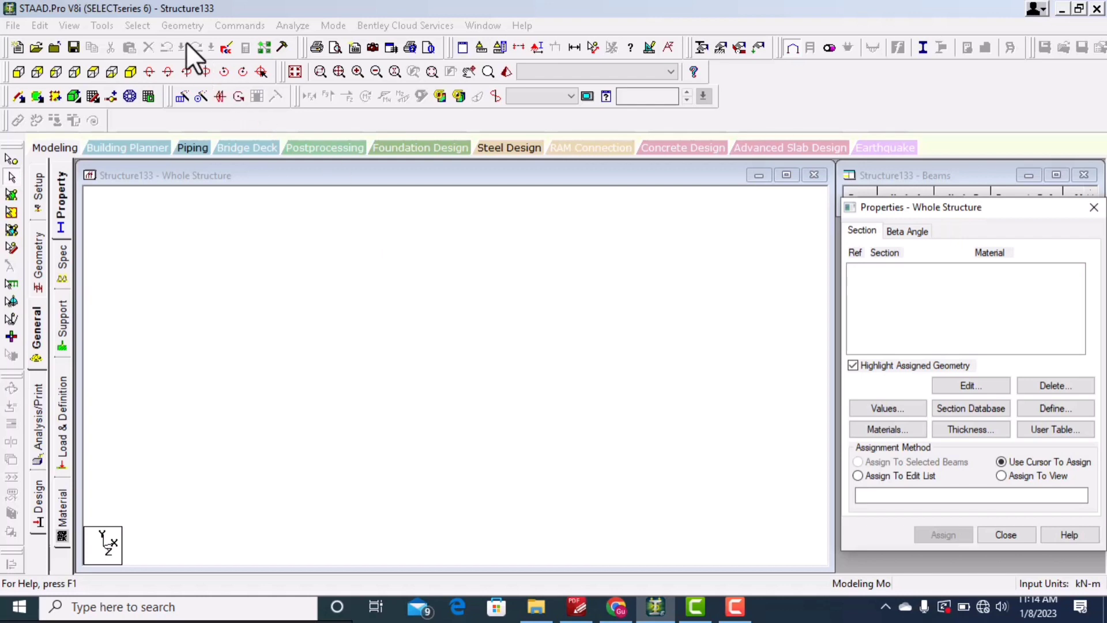
# Step: Open the Structure Wizard and pick the Bay Frame prototype from the frame models
pyautogui.click(181, 25)
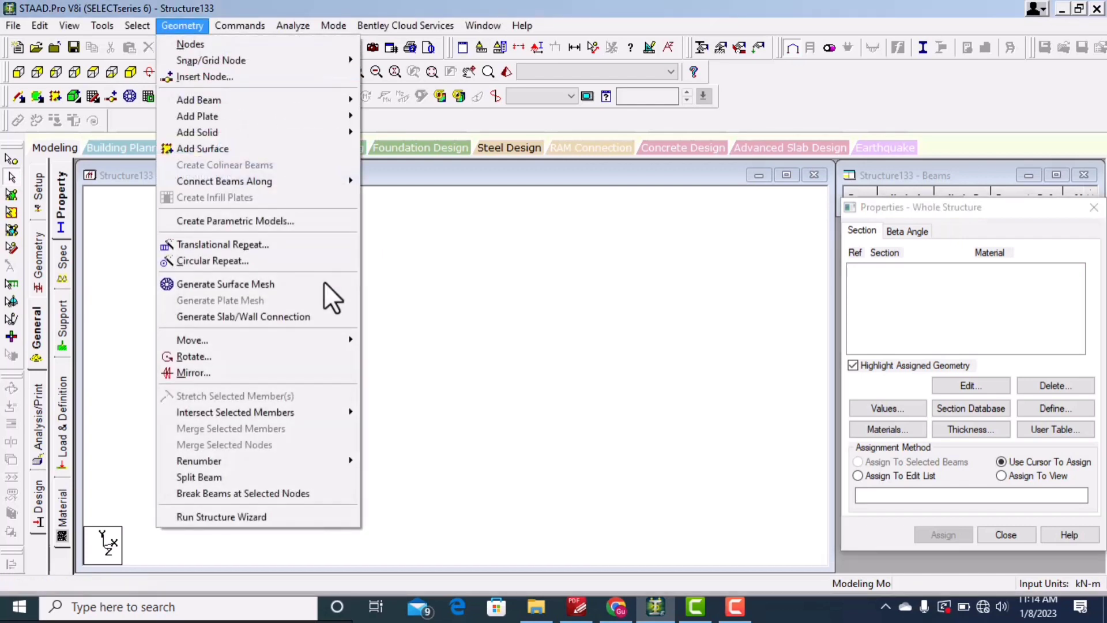
pyautogui.click(271, 520)
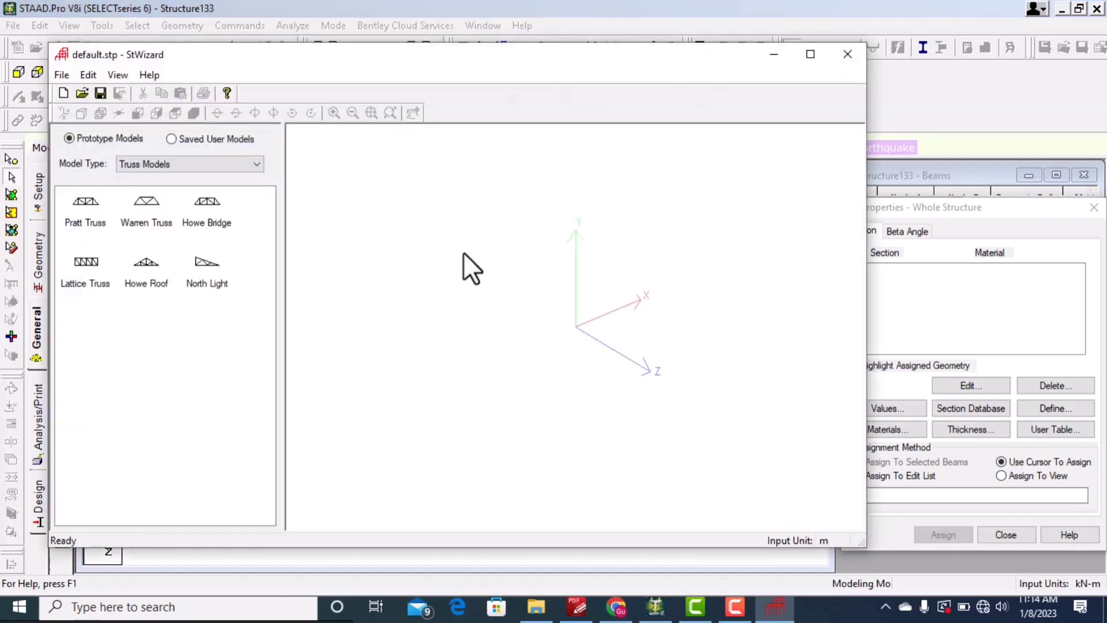
pyautogui.click(175, 164)
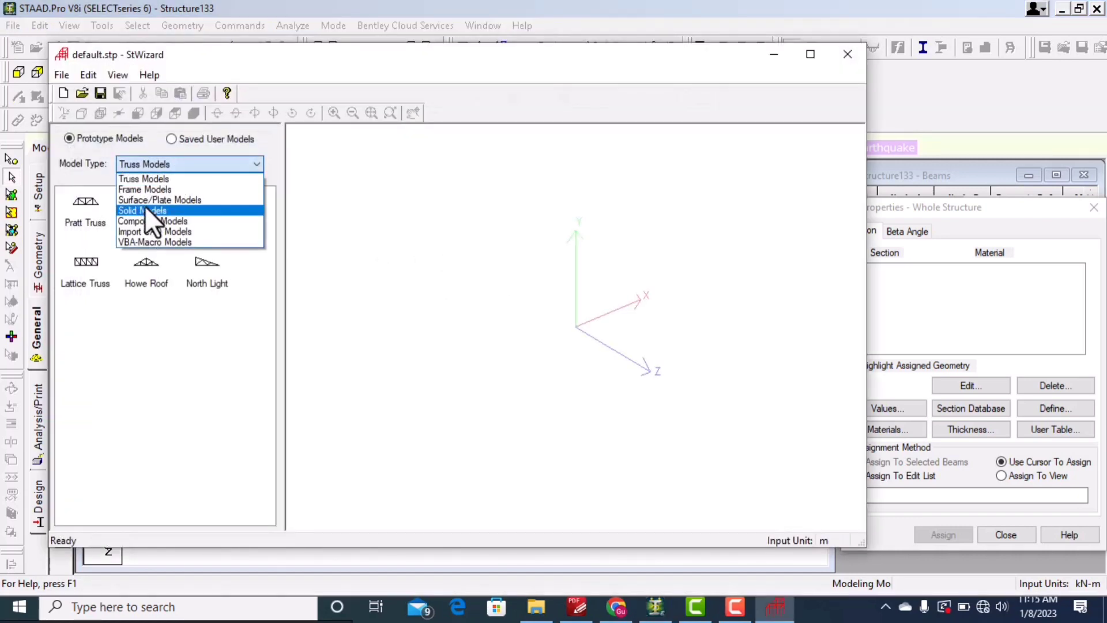
pyautogui.click(161, 188)
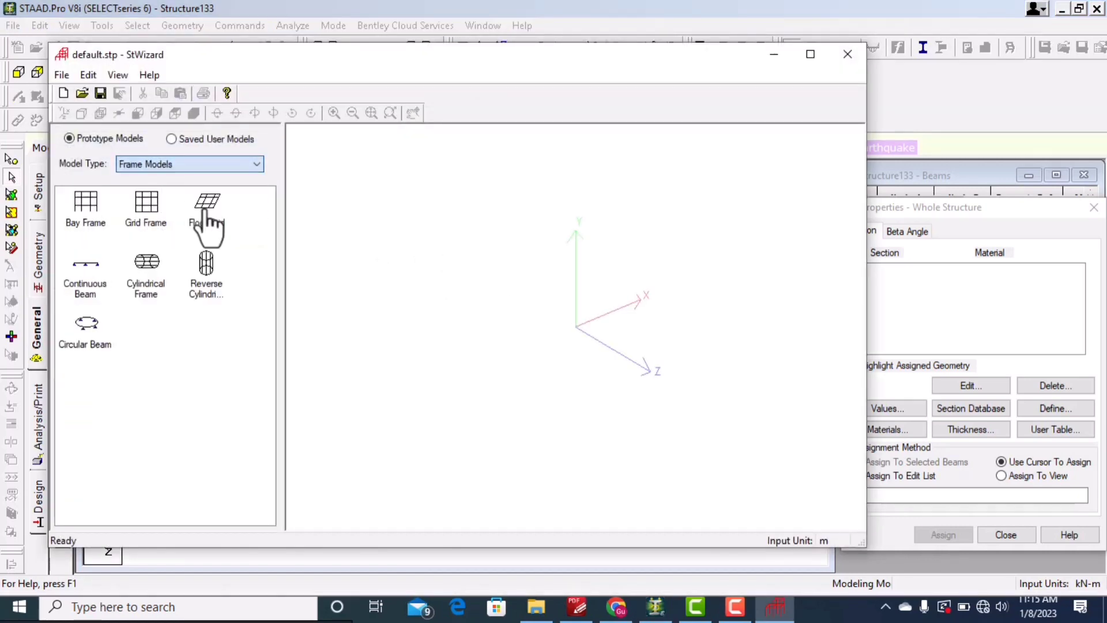
pyautogui.click(94, 215)
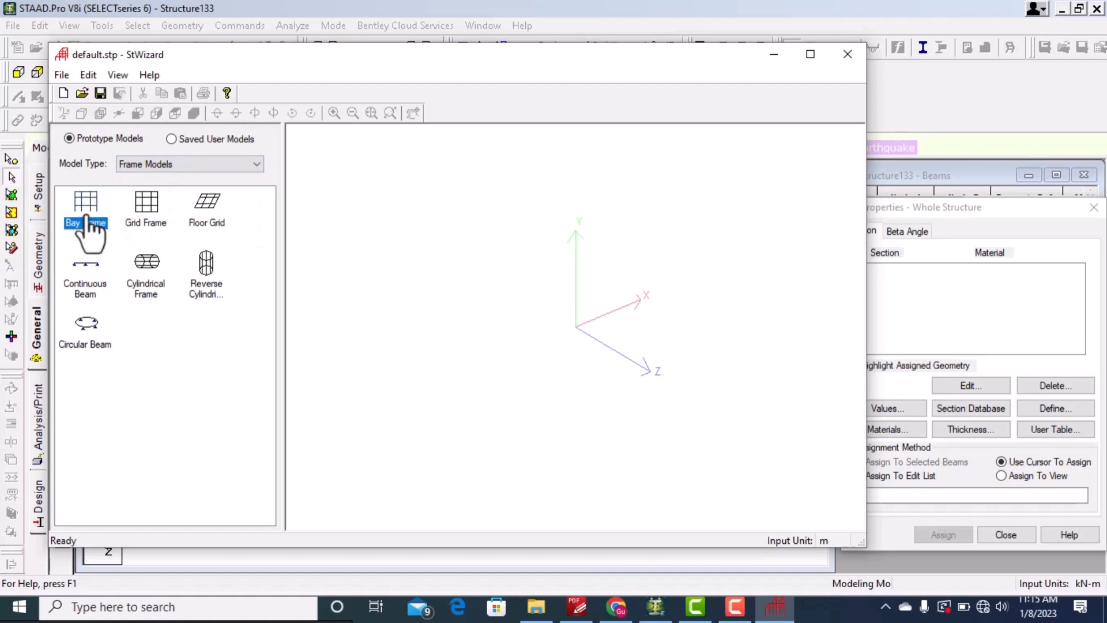
pyautogui.doubleClick(91, 223)
# Step: Generate the bay frame with 2 bays along length, height and width
pyautogui.doubleClick(656, 286)
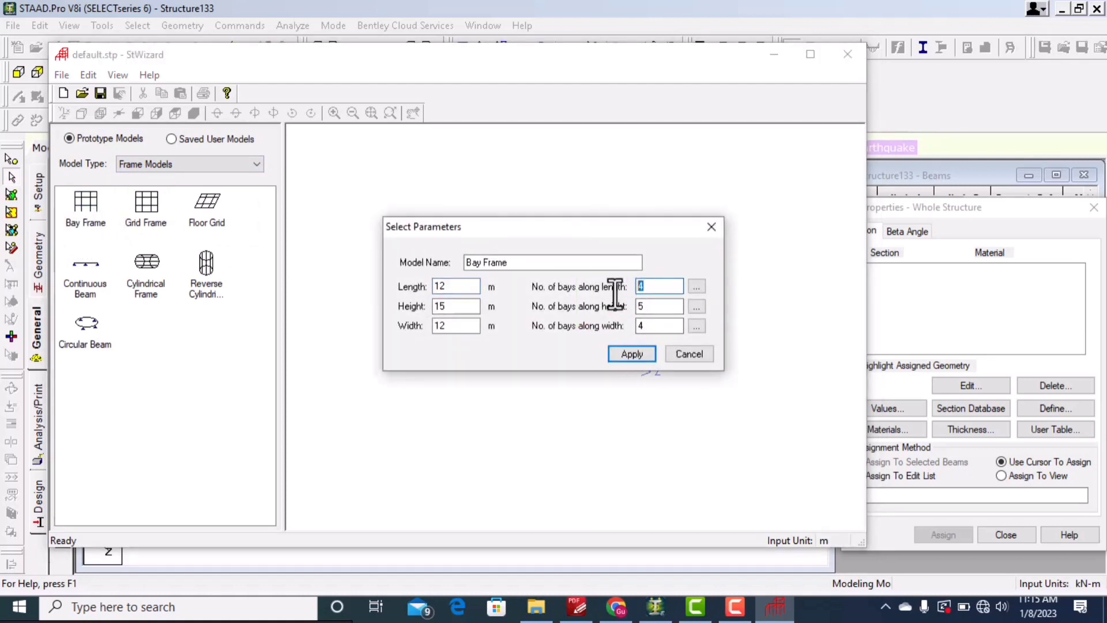
pyautogui.write('2')
pyautogui.press('Tab')
pyautogui.write('2')
pyautogui.press('Tab')
pyautogui.write('2')
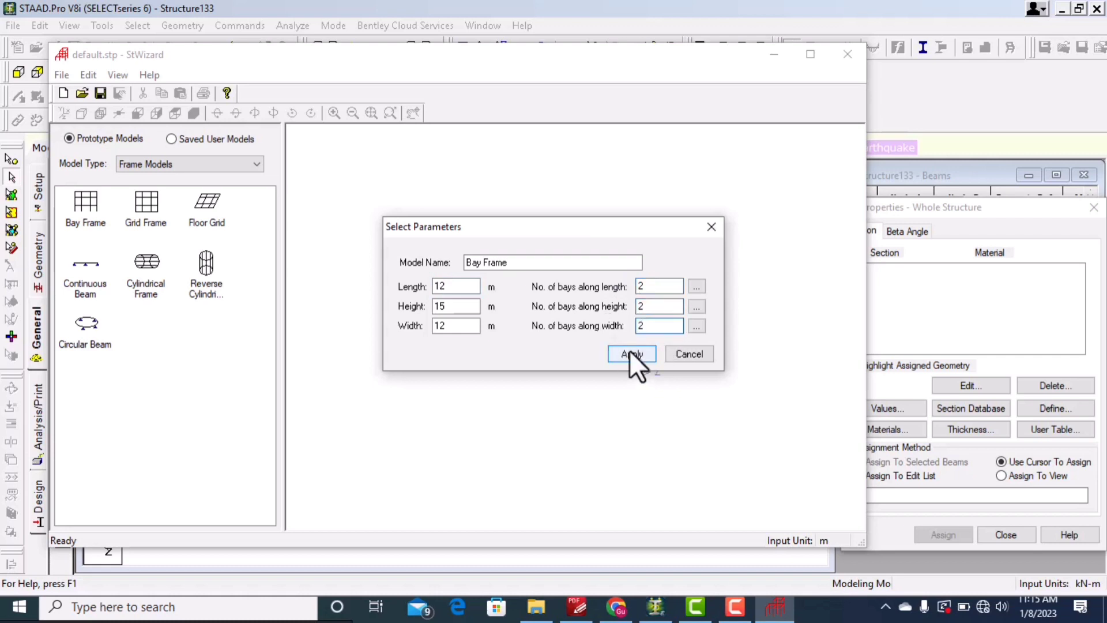
pyautogui.click(630, 352)
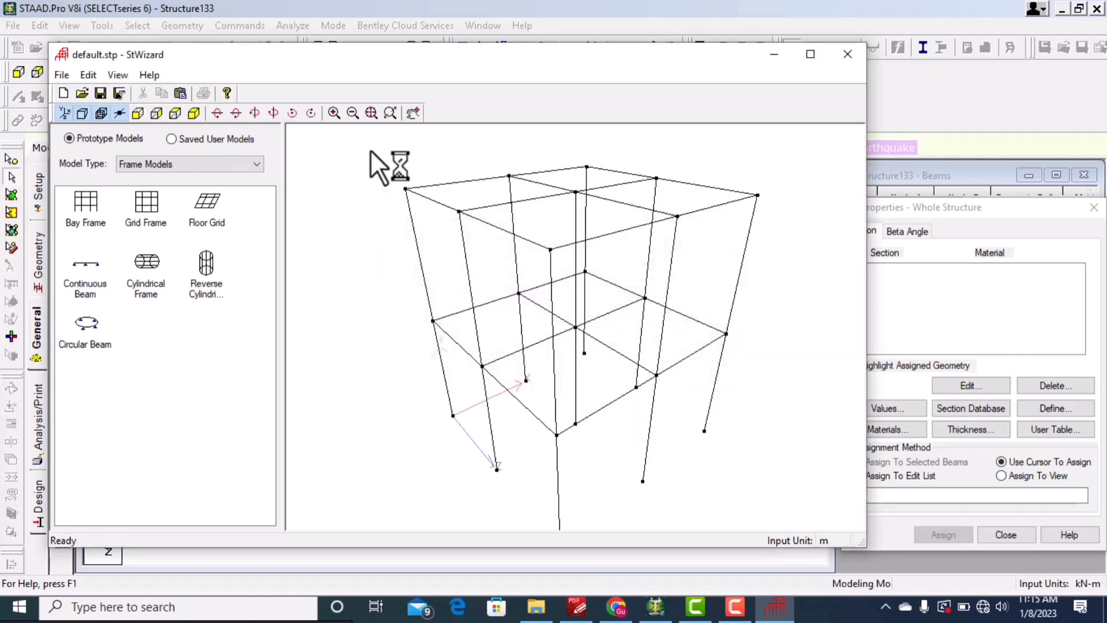
# Step: Transfer the prototype frame into STAAD.Pro at an offset of X 0, Y 0, Z 0
pyautogui.click(88, 75)
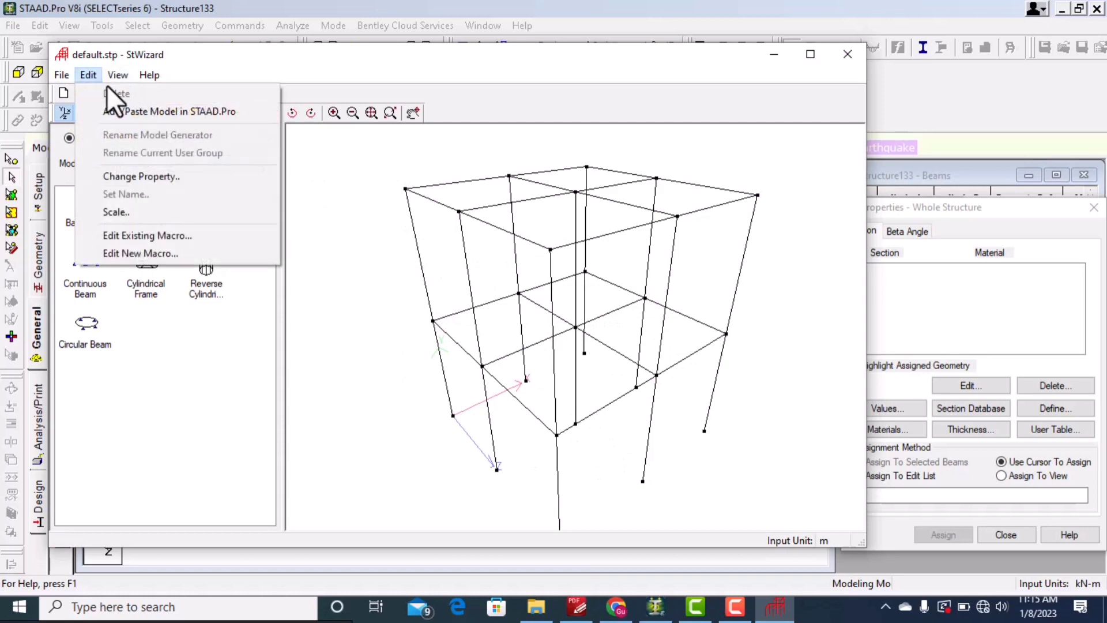
pyautogui.click(110, 107)
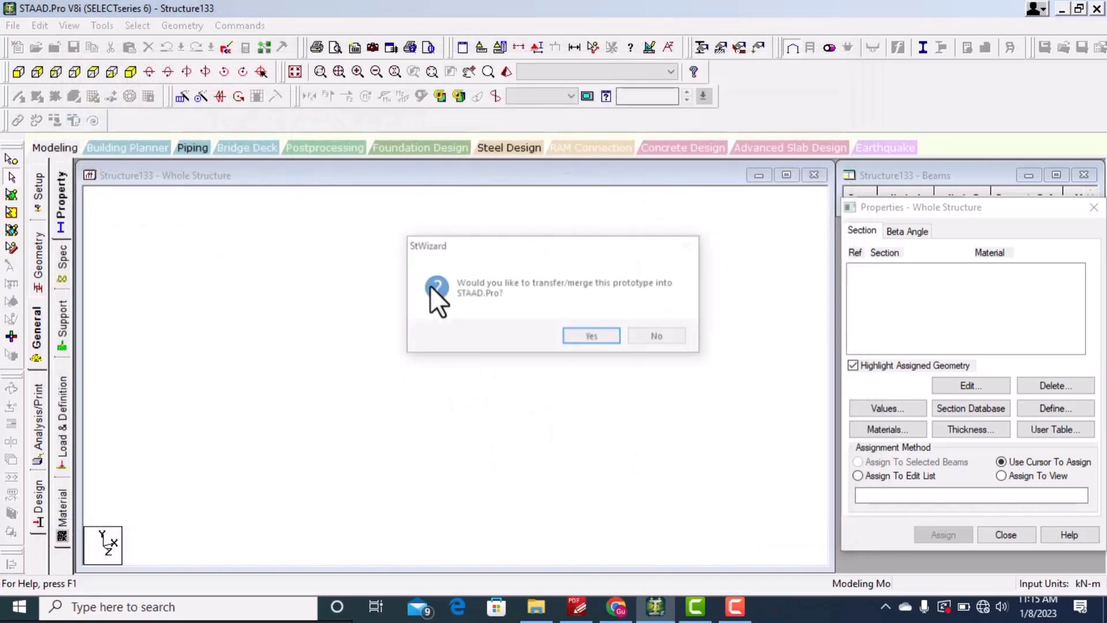
pyautogui.click(591, 335)
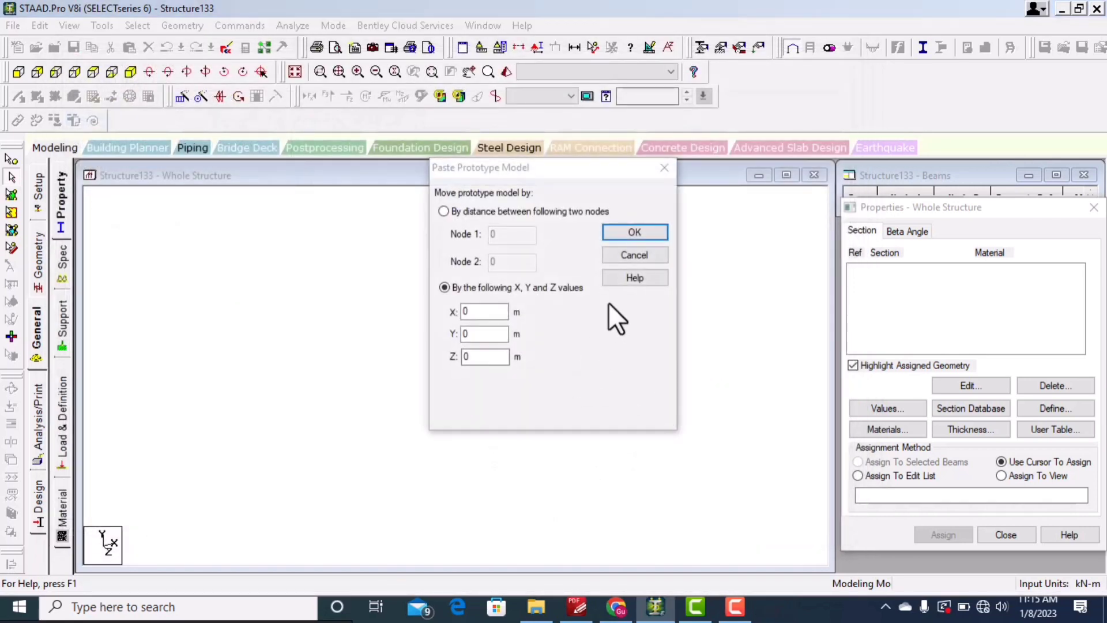
pyautogui.click(622, 231)
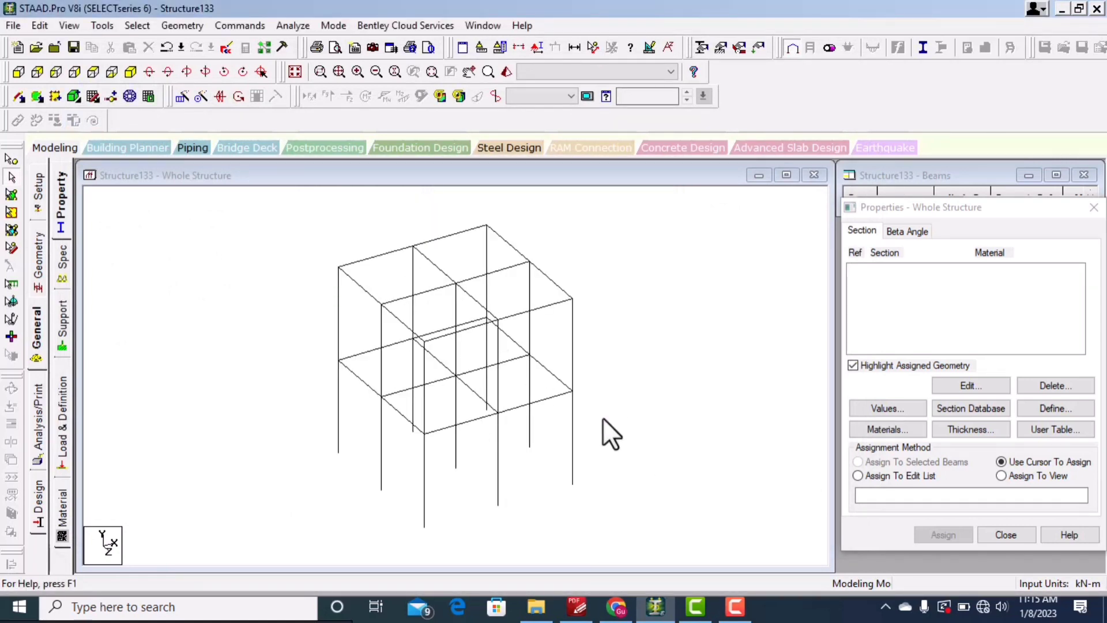
# Step: Open the steel section profile tables from the whole-structure properties dialog
pyautogui.click(62, 194)
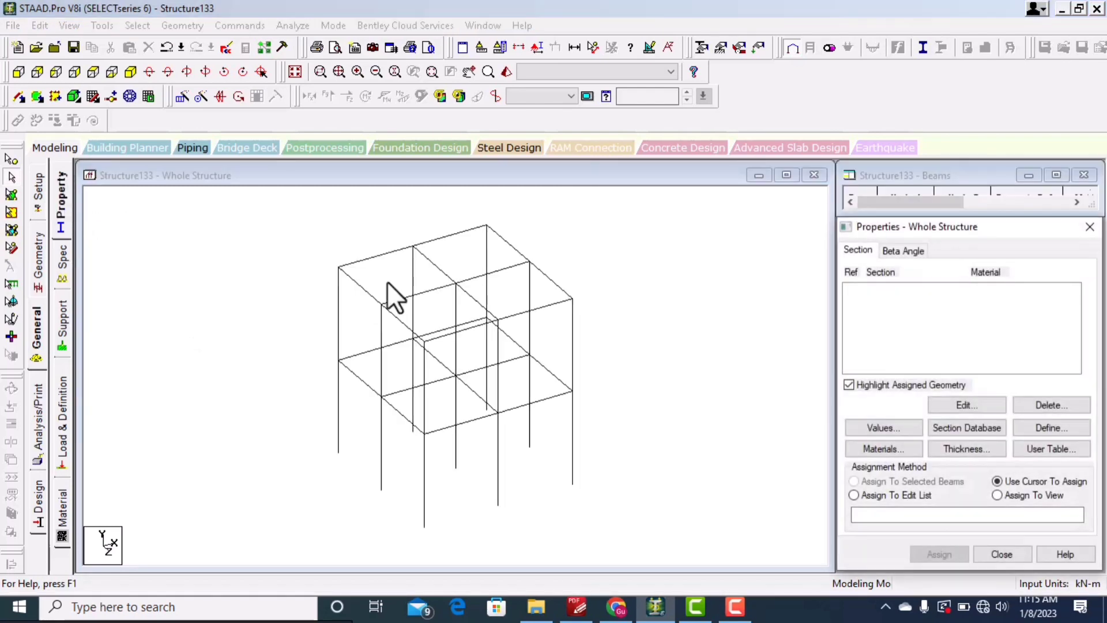
pyautogui.moveTo(924, 221); pyautogui.dragTo(909, 161)
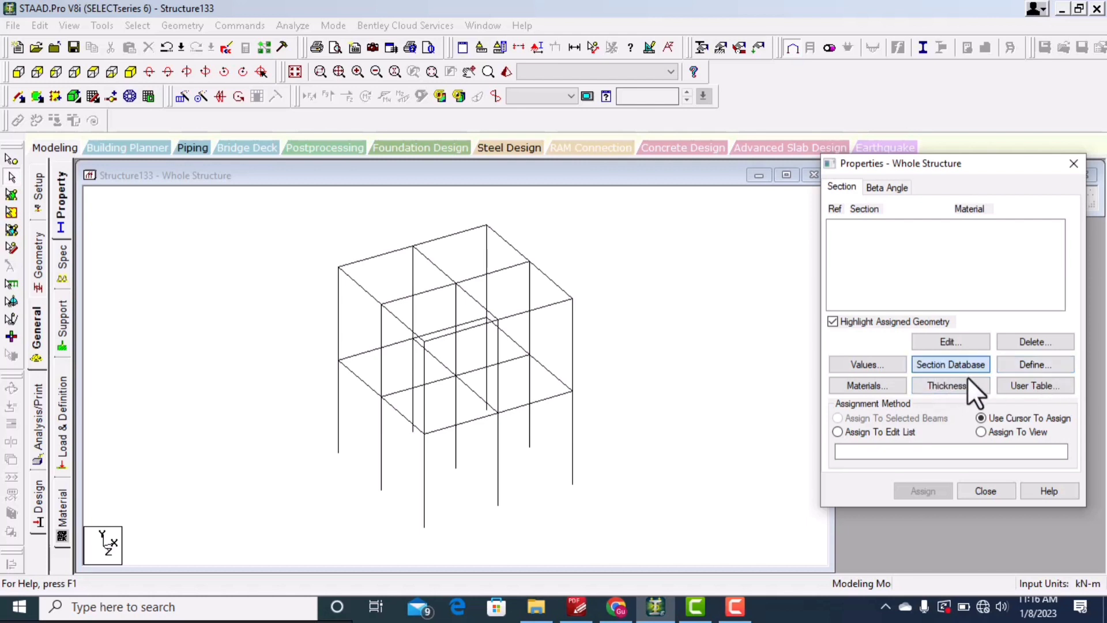
pyautogui.click(953, 368)
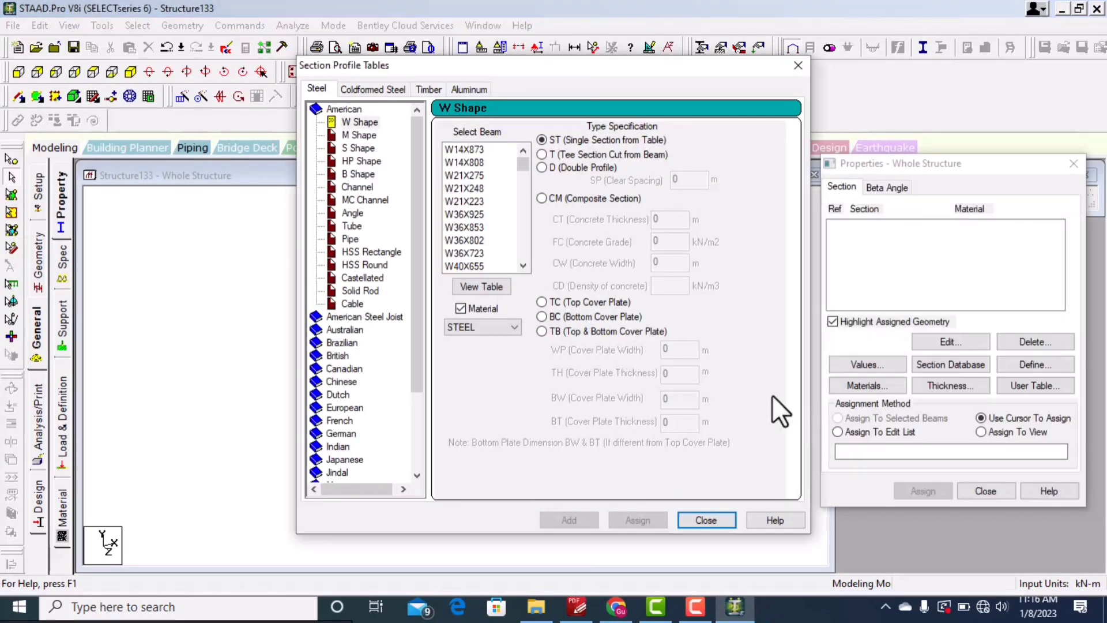
pyautogui.moveTo(579, 67); pyautogui.dragTo(399, 53)
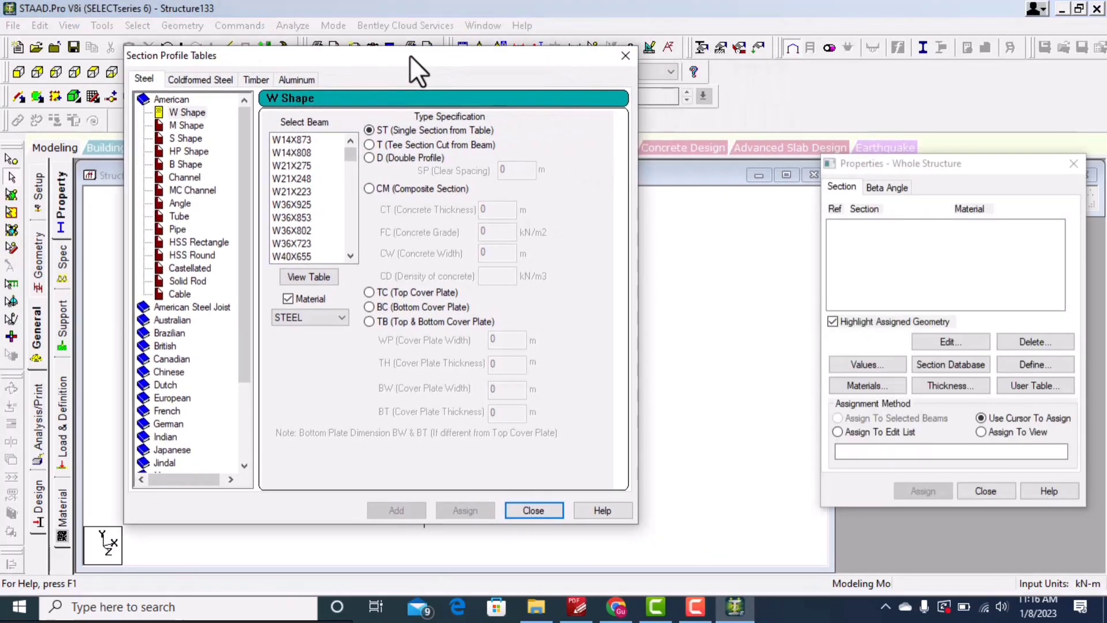
pyautogui.moveTo(234, 50); pyautogui.dragTo(211, 37)
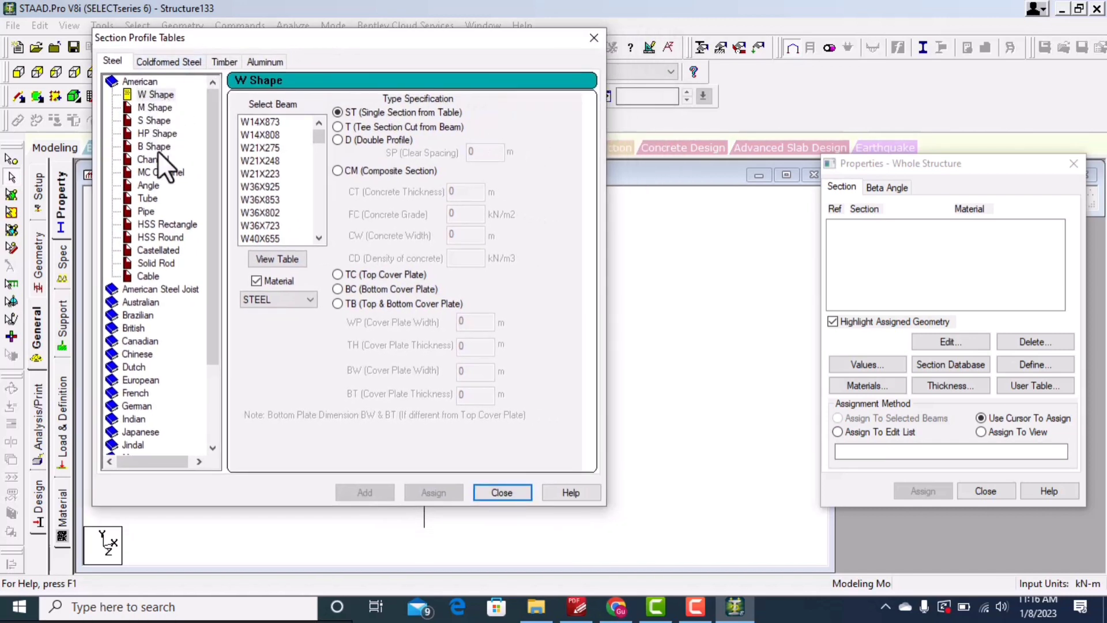
# Step: Add the American W shape W14X873 as a steel section property
pyautogui.moveTo(215, 137); pyautogui.dragTo(202, 224)
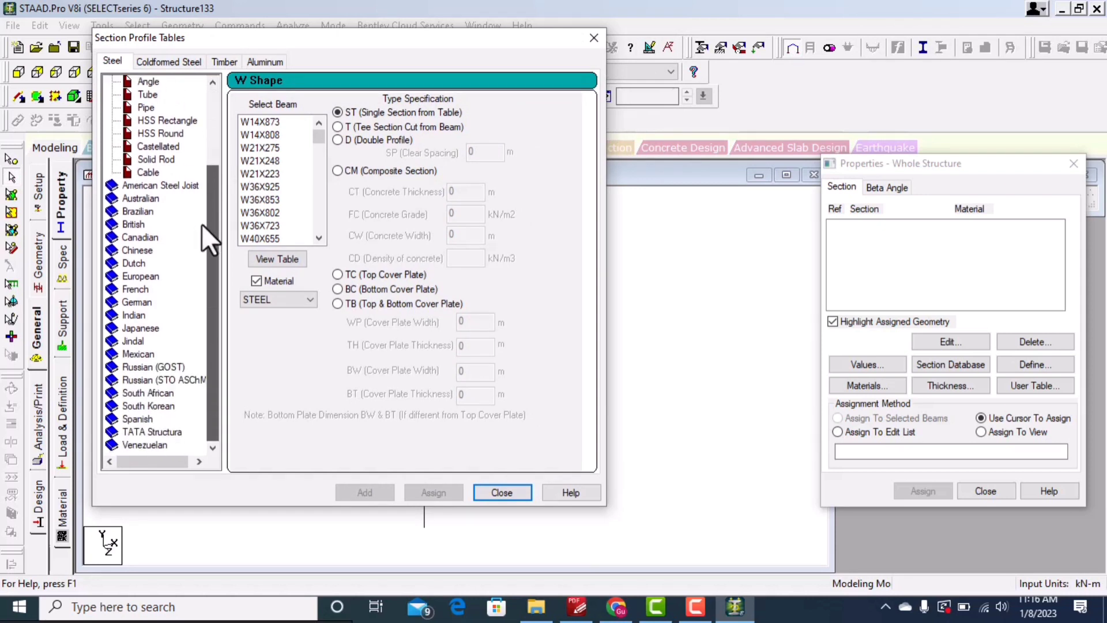
pyautogui.moveTo(196, 264); pyautogui.dragTo(190, 262)
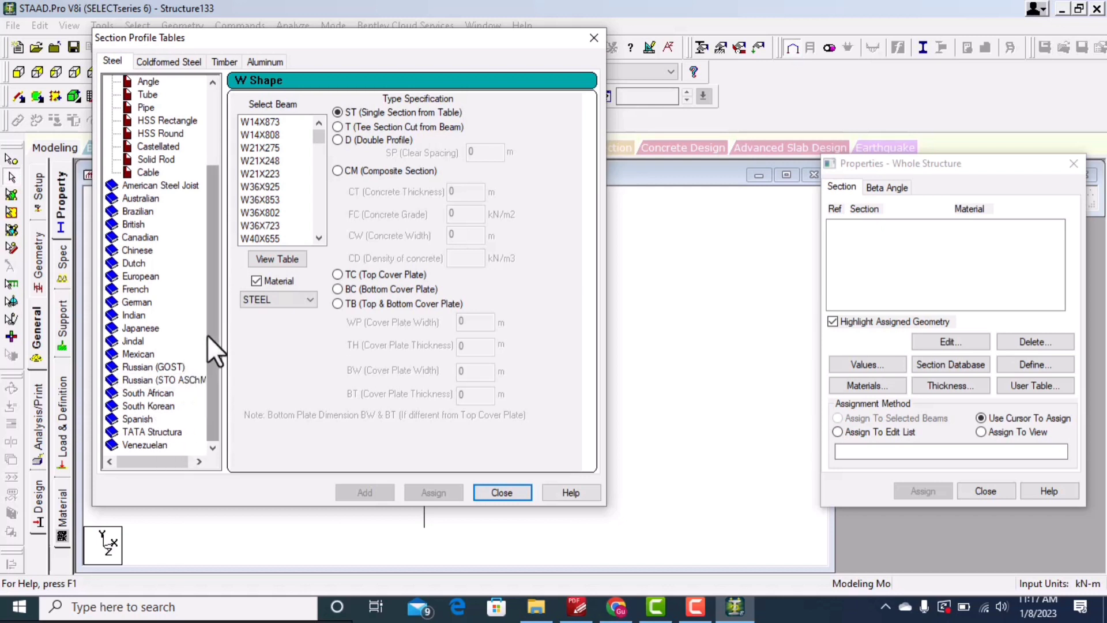
pyautogui.moveTo(206, 334); pyautogui.dragTo(223, 190)
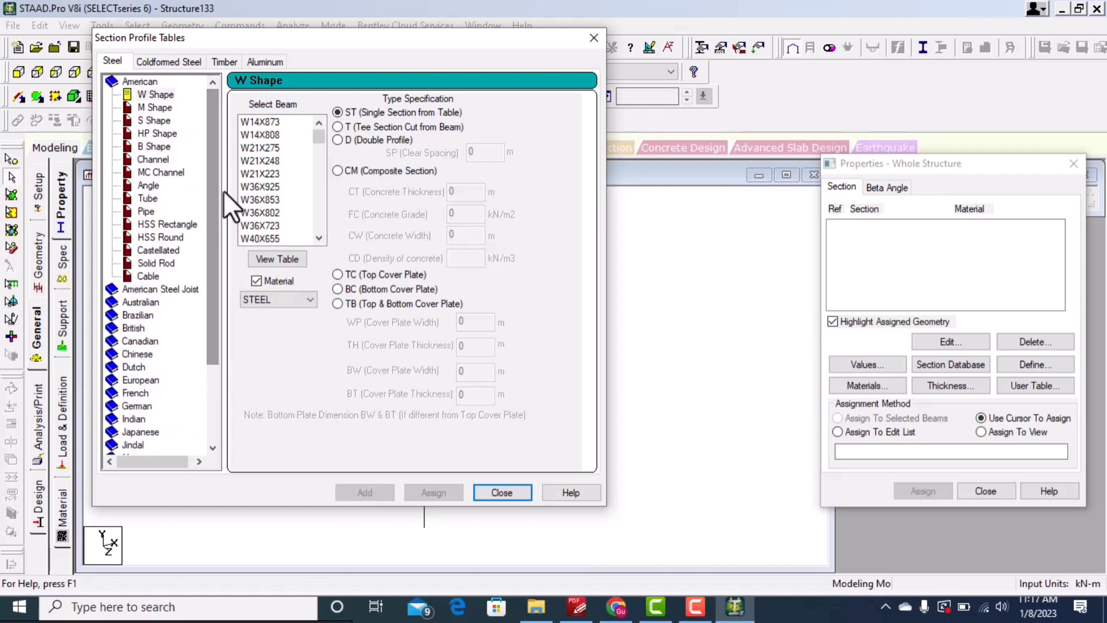
pyautogui.doubleClick(132, 78)
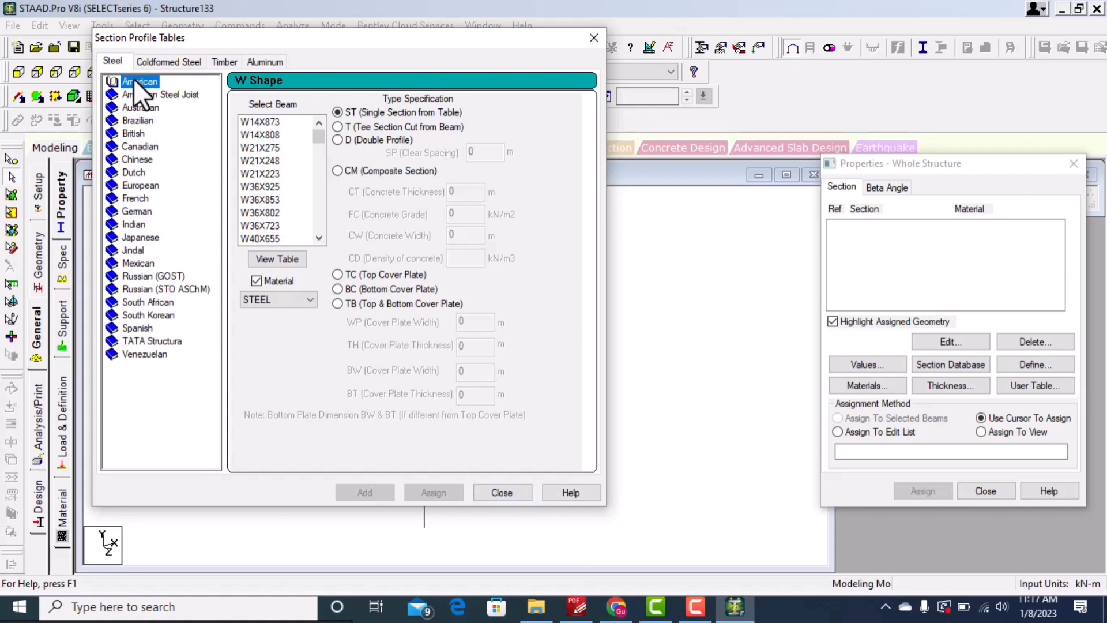
pyautogui.doubleClick(133, 79)
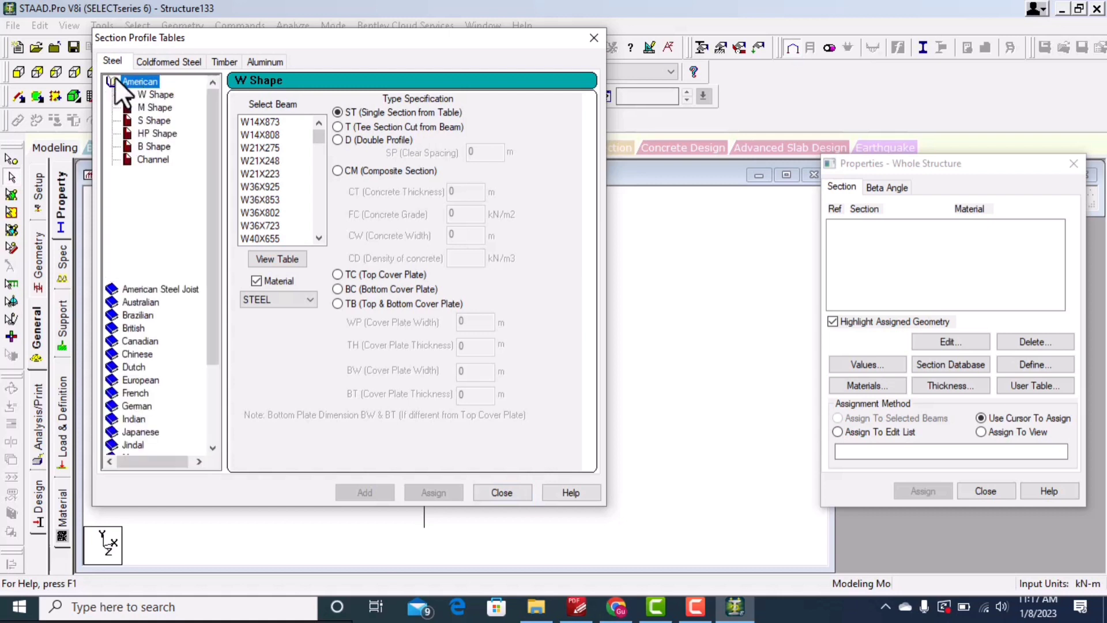
pyautogui.click(165, 93)
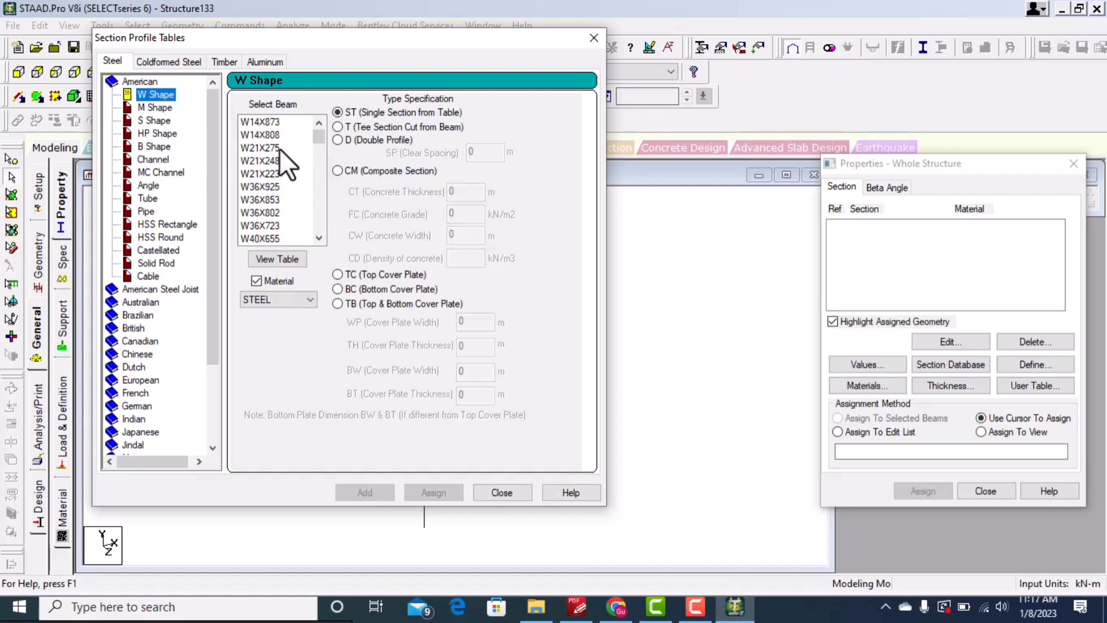
pyautogui.click(164, 108)
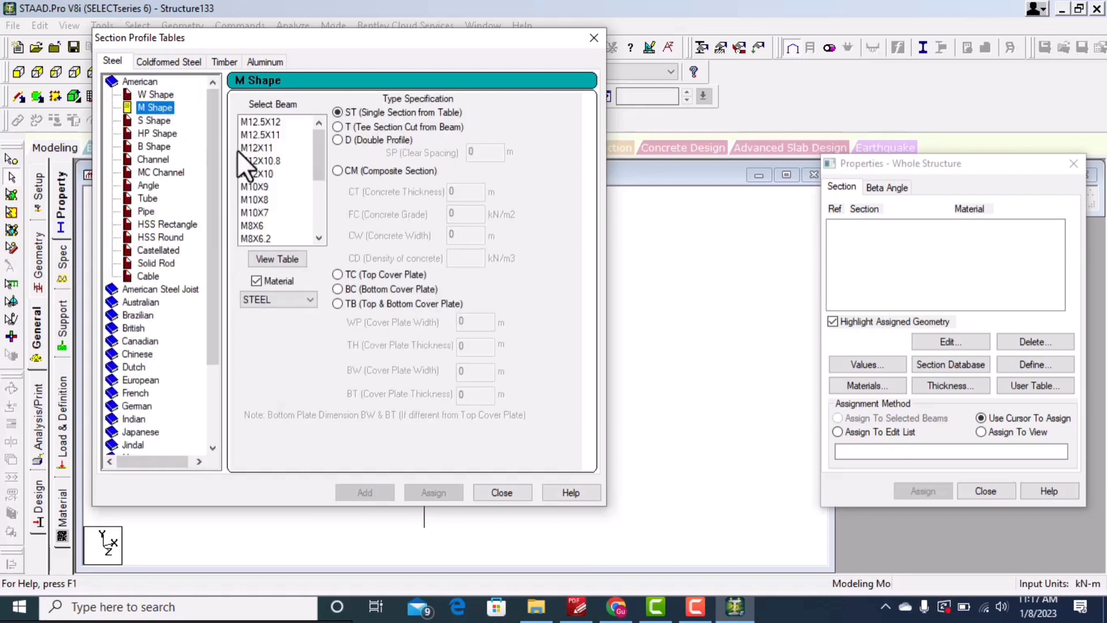
pyautogui.click(164, 93)
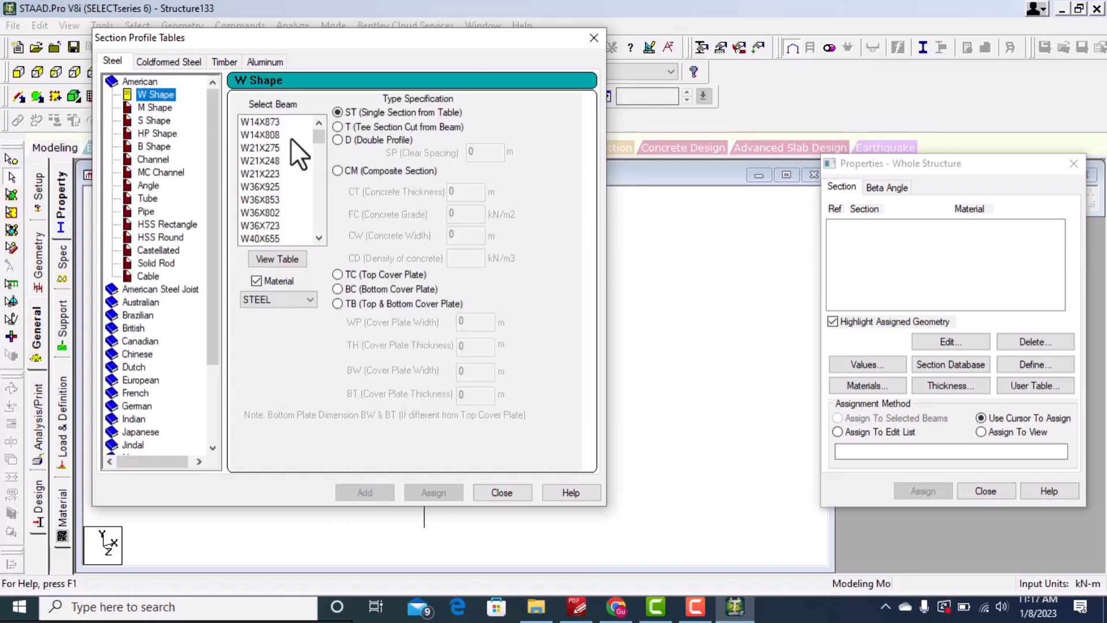
pyautogui.click(282, 124)
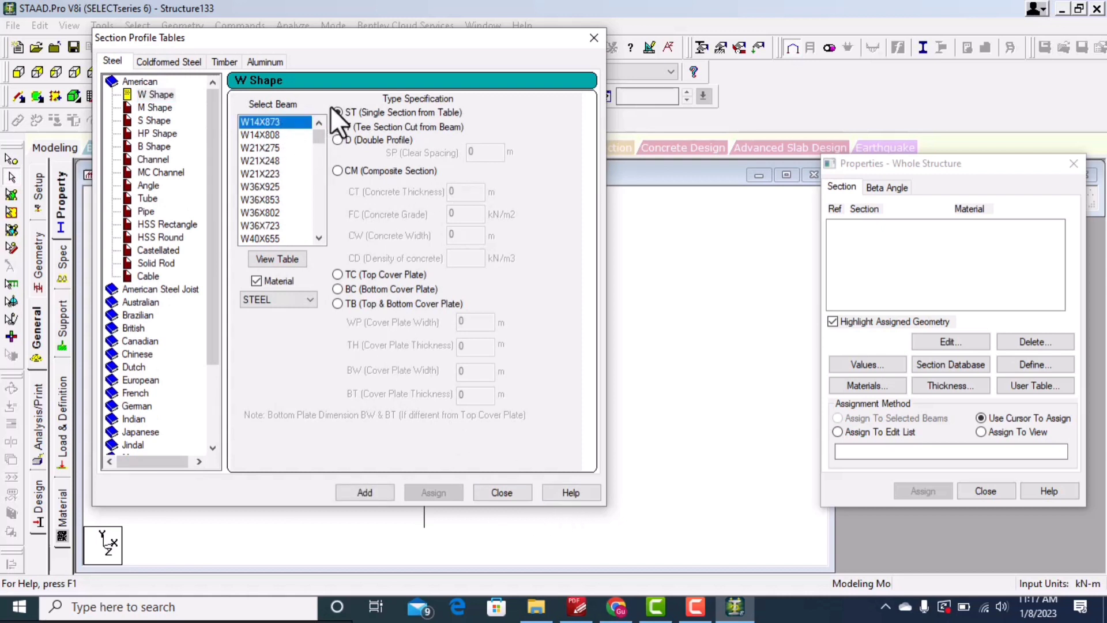
pyautogui.click(370, 489)
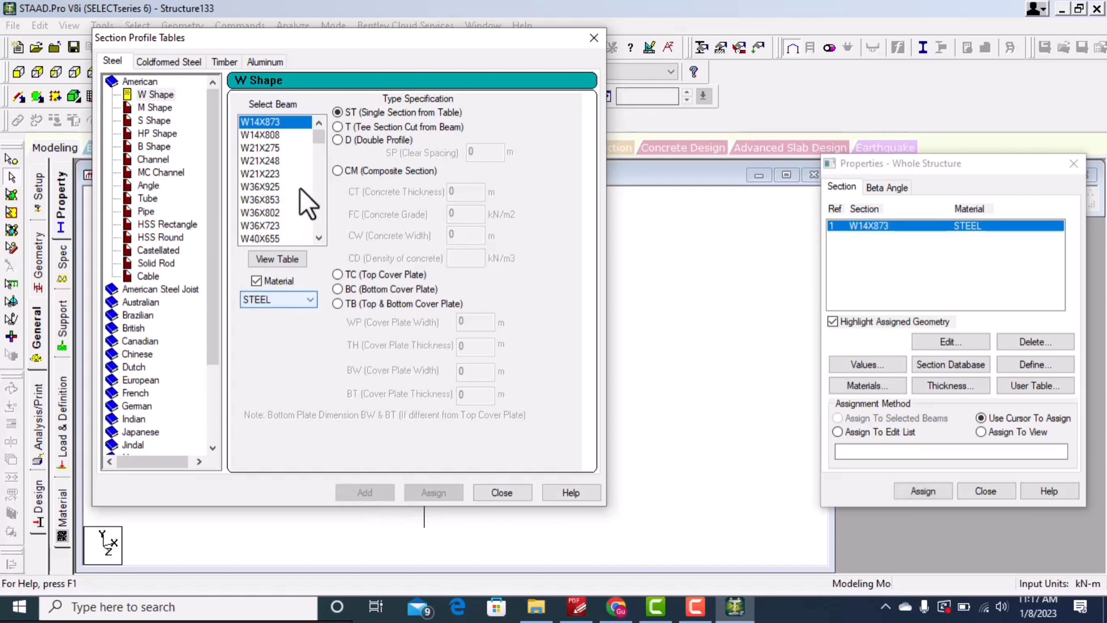
# Step: Add the W40X167 and W36X262 W shapes as further steel sections
pyautogui.scroll(-3, 265, 185)
pyautogui.scroll(-6, 265, 185)
pyautogui.click(264, 185)
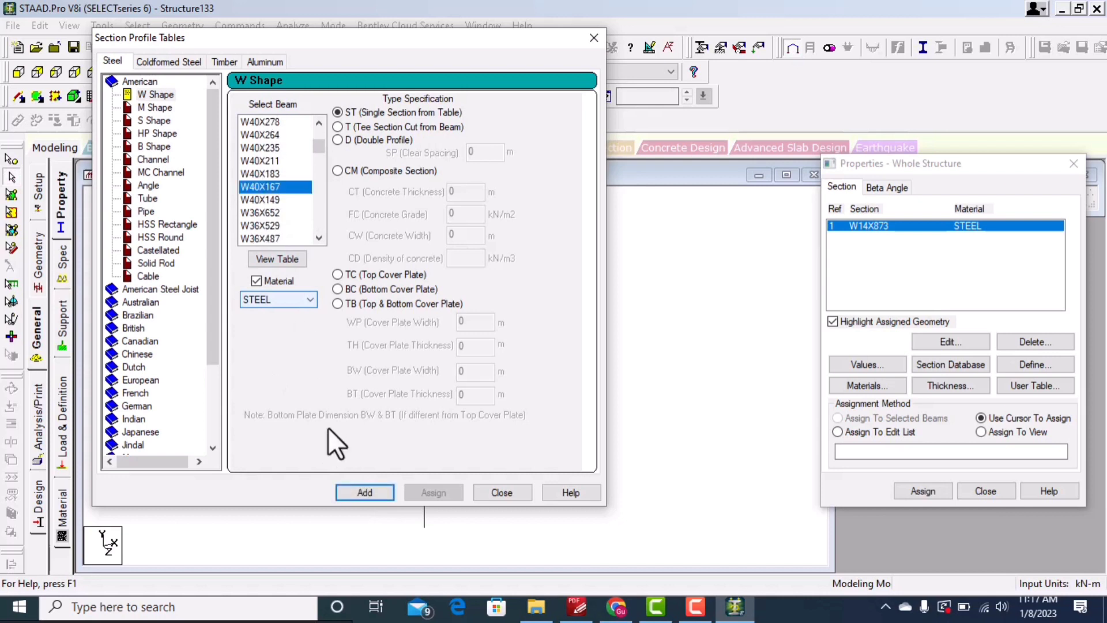
pyautogui.click(375, 498)
pyautogui.scroll(-4, 279, 190)
pyautogui.click(276, 175)
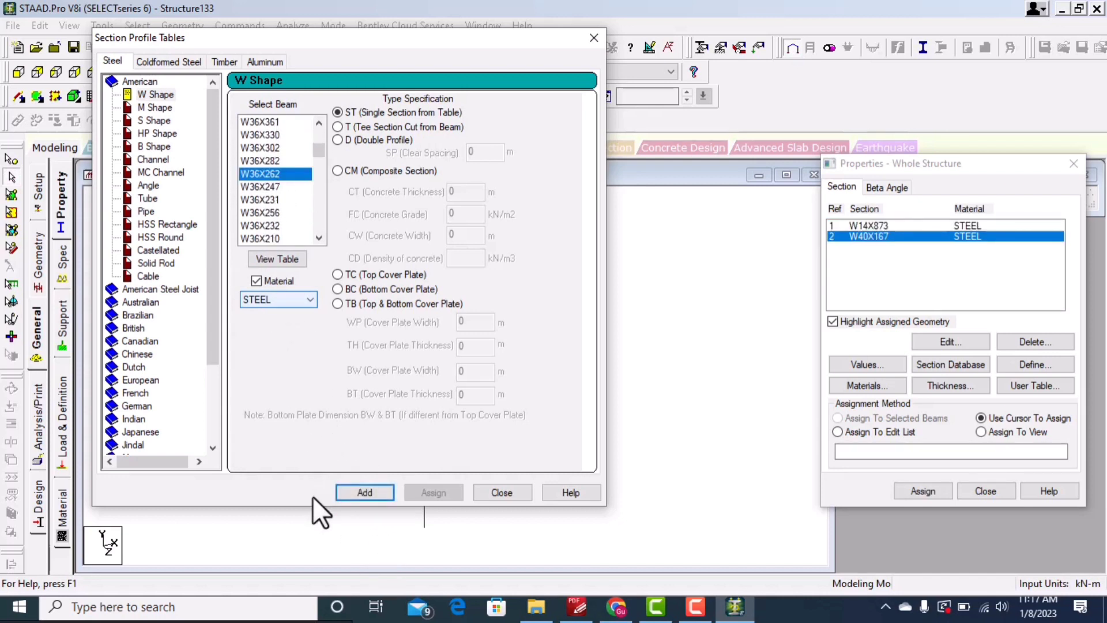
pyautogui.click(359, 489)
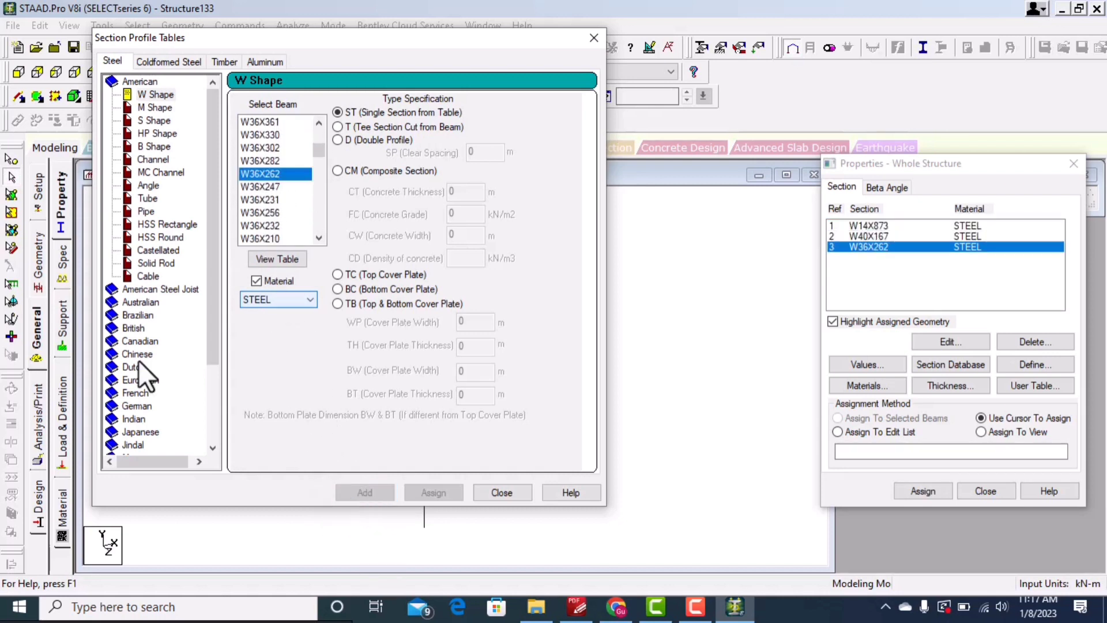
# Step: Add the L20203 angle as a long-leg back-to-back double angle with 0.05 m spacing, then close the tables
pyautogui.click(151, 185)
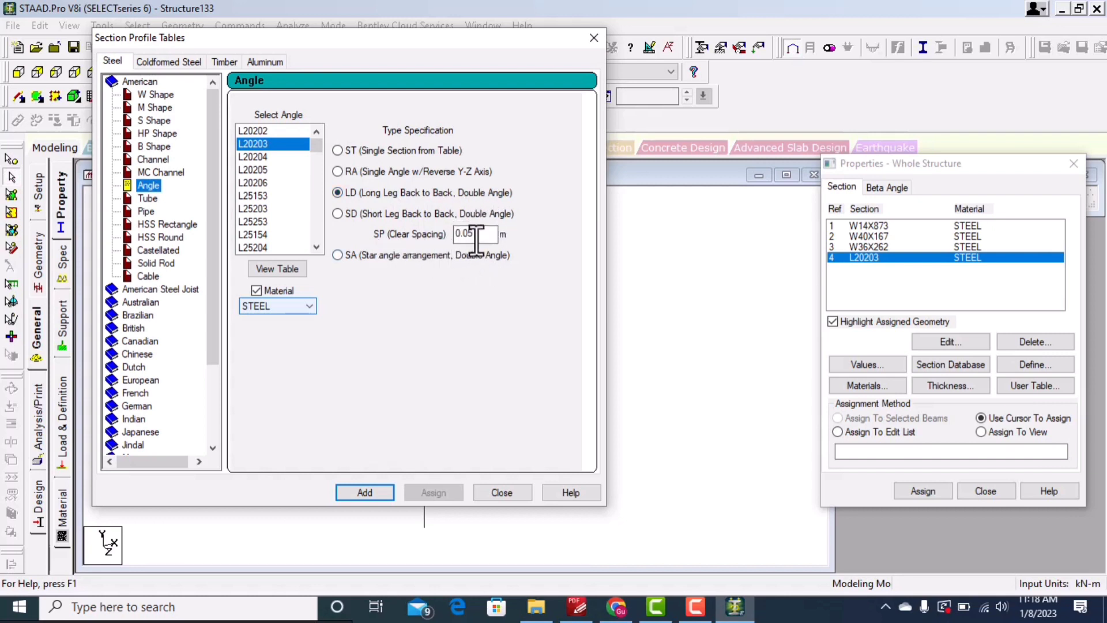
pyautogui.click(363, 491)
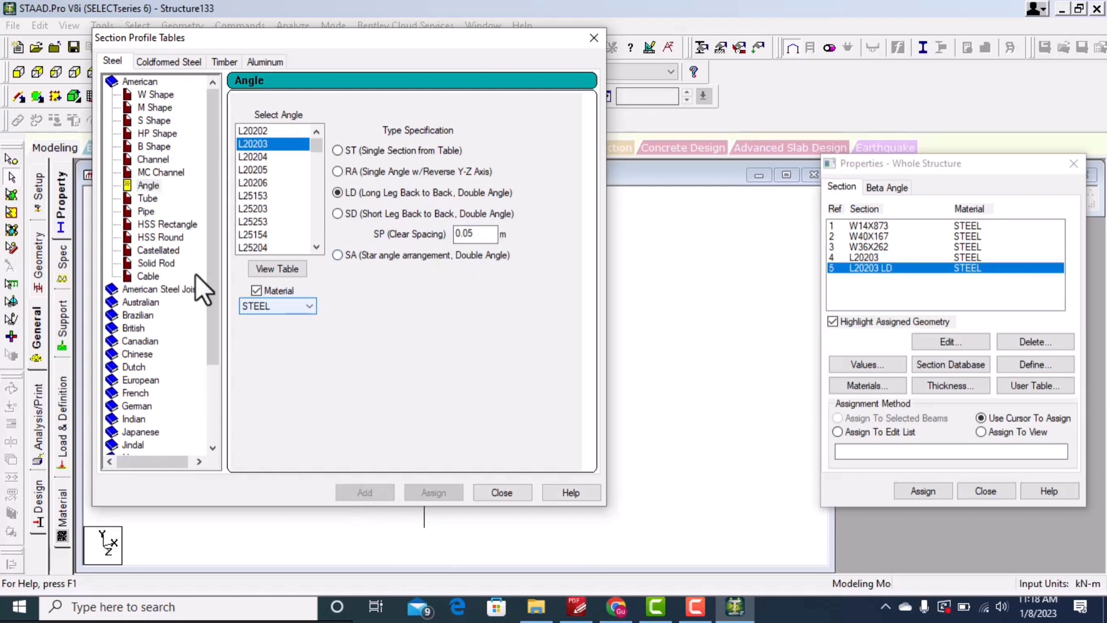
pyautogui.scroll(-3, 167, 145)
pyautogui.scroll(3, 172, 173)
pyautogui.click(500, 490)
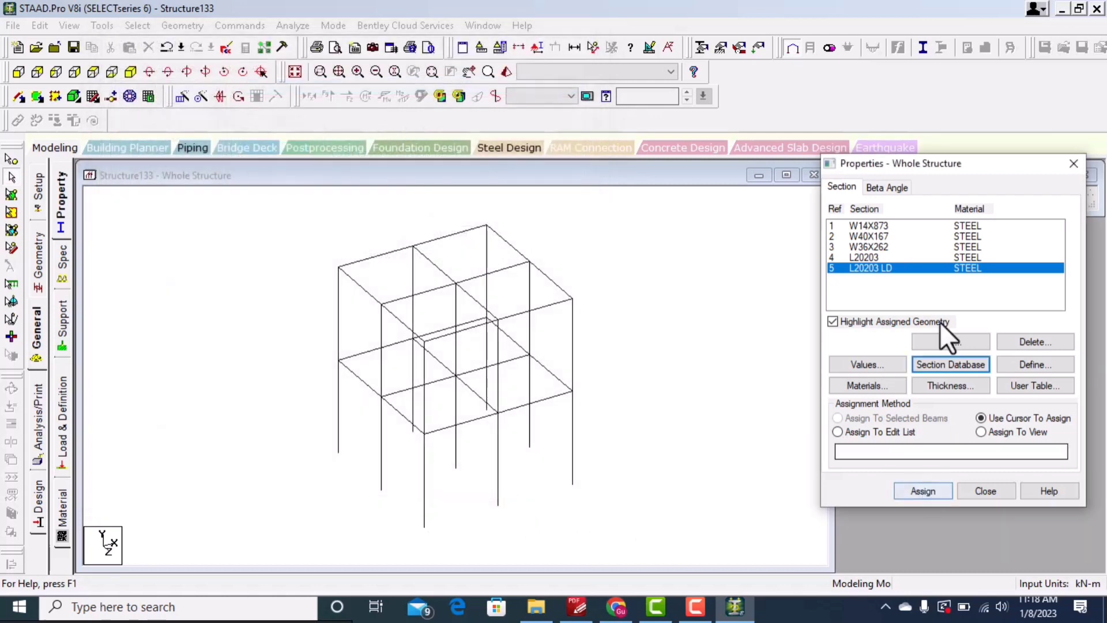
# Step: Assign the W14X873 section to three roof beams by cursor, then to the members in the edit list
pyautogui.moveTo(917, 167); pyautogui.dragTo(912, 144)
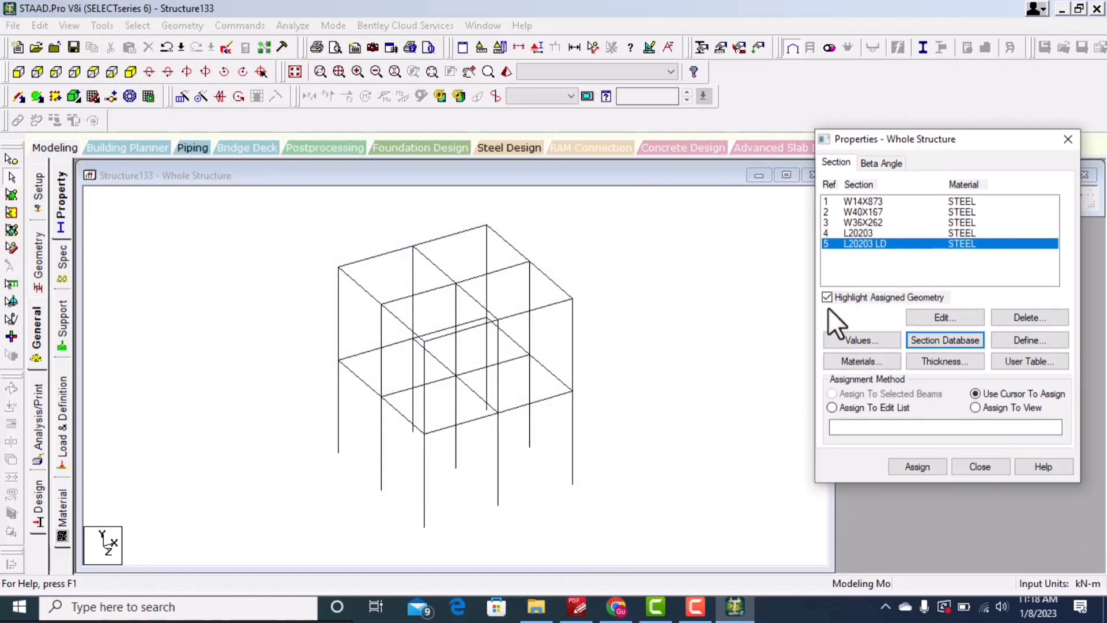
pyautogui.click(862, 201)
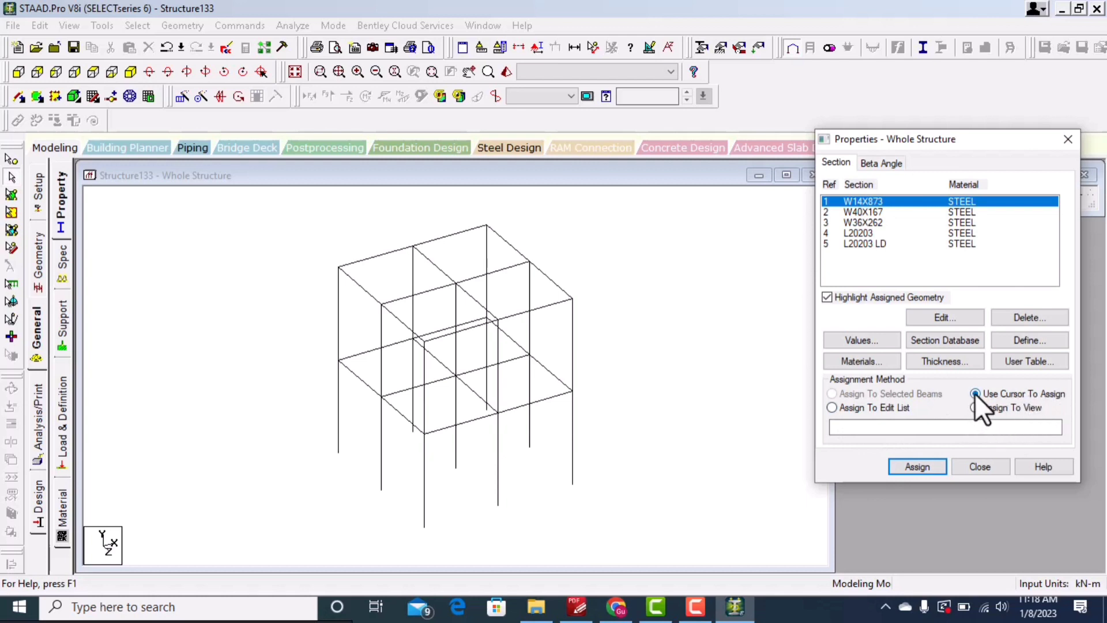
pyautogui.click(909, 465)
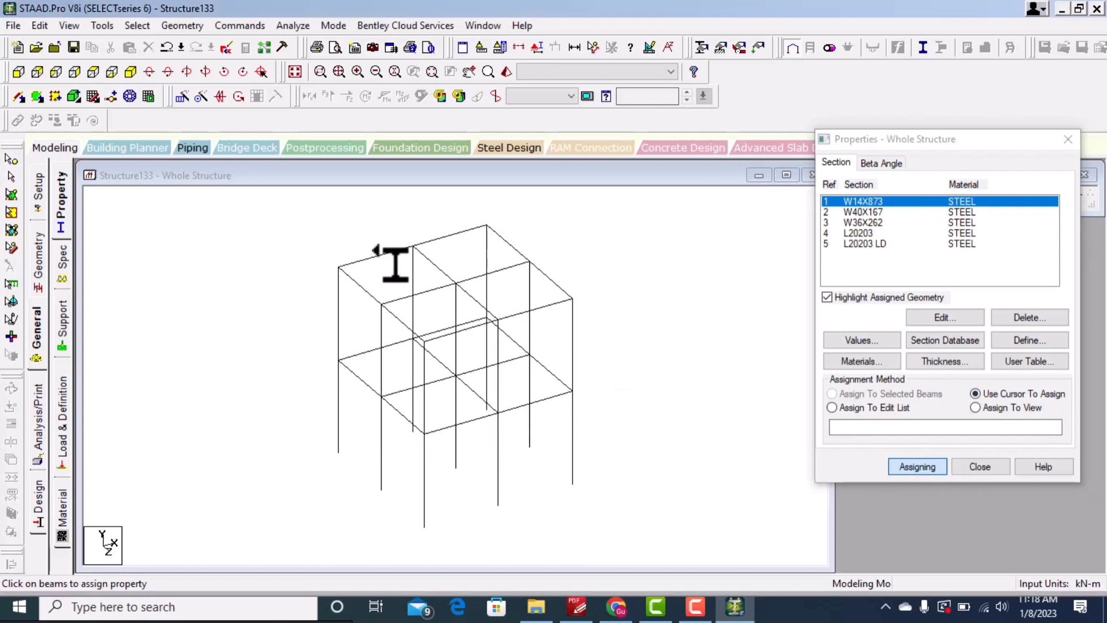
pyautogui.click(454, 241)
pyautogui.click(485, 272)
pyautogui.click(424, 293)
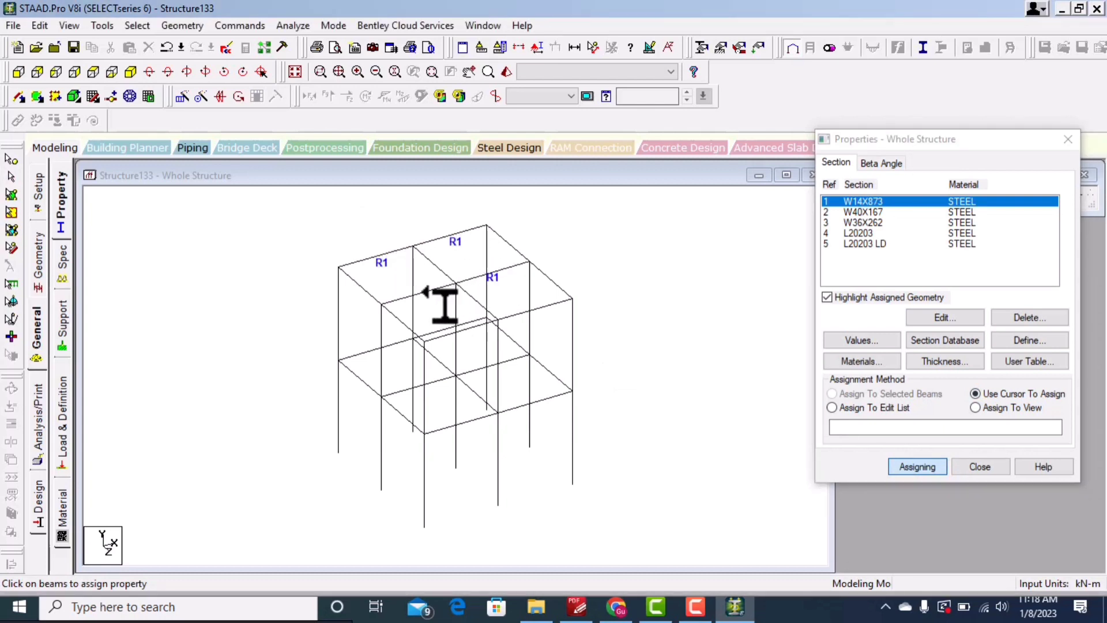
pyautogui.click(831, 407)
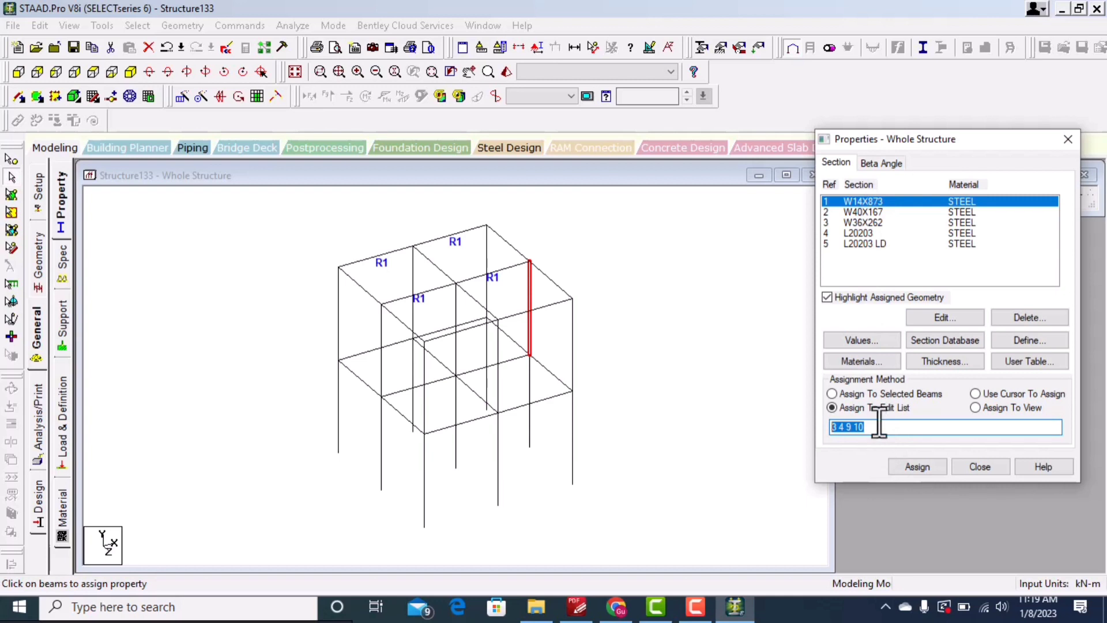
pyautogui.click(920, 466)
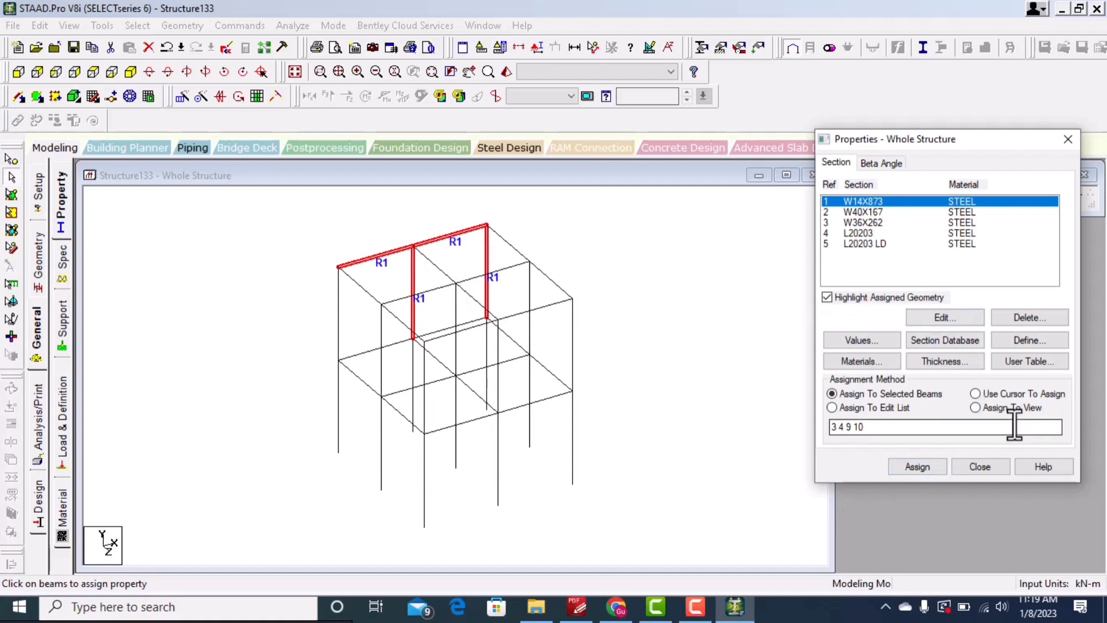
# Step: Assign W14X873 to all members in view, confirm the prompts, and close the properties dialog
pyautogui.click(982, 408)
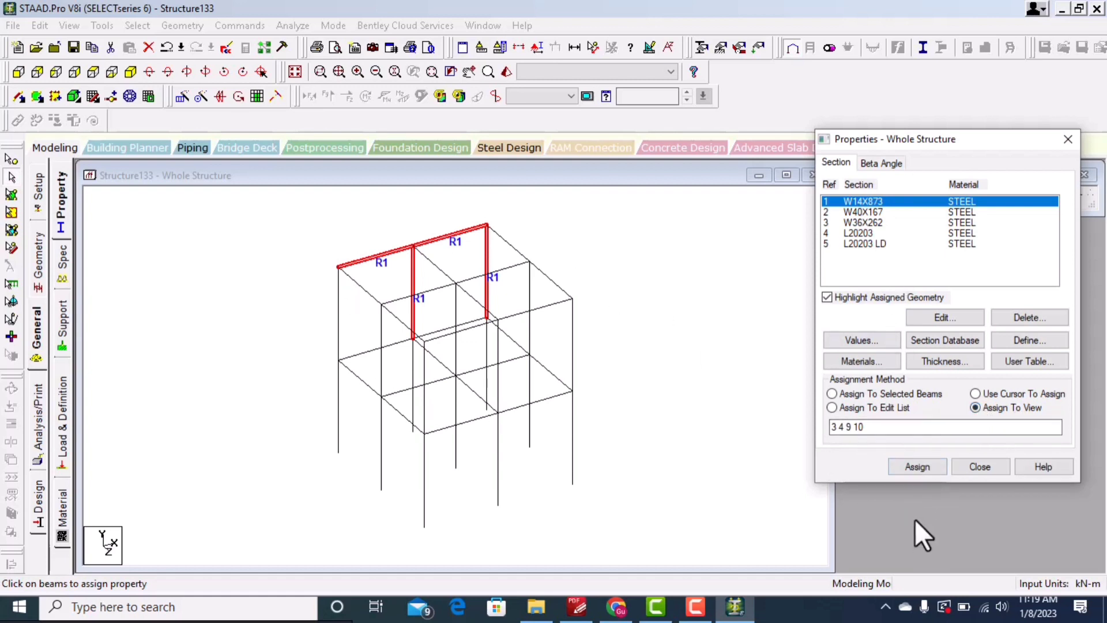
pyautogui.click(917, 466)
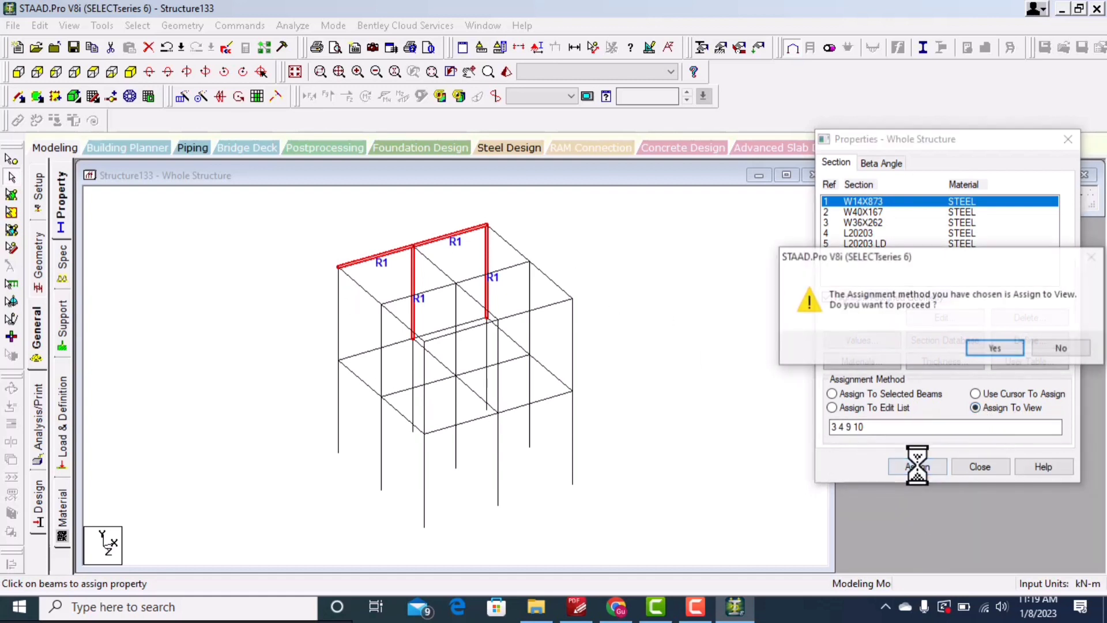
pyautogui.click(1006, 347)
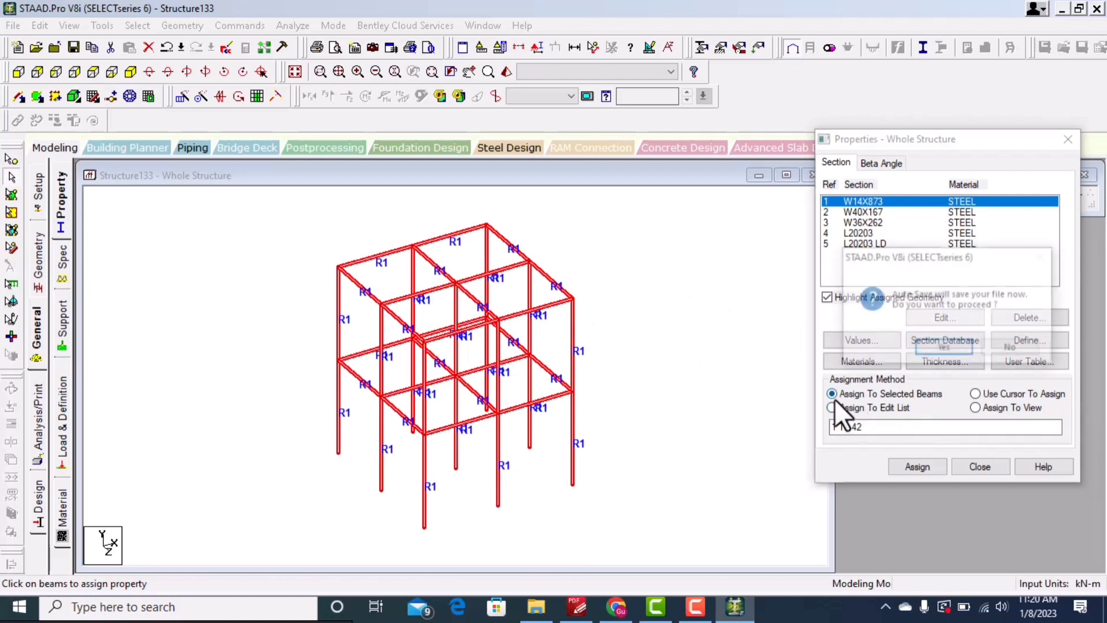
pyautogui.click(1010, 346)
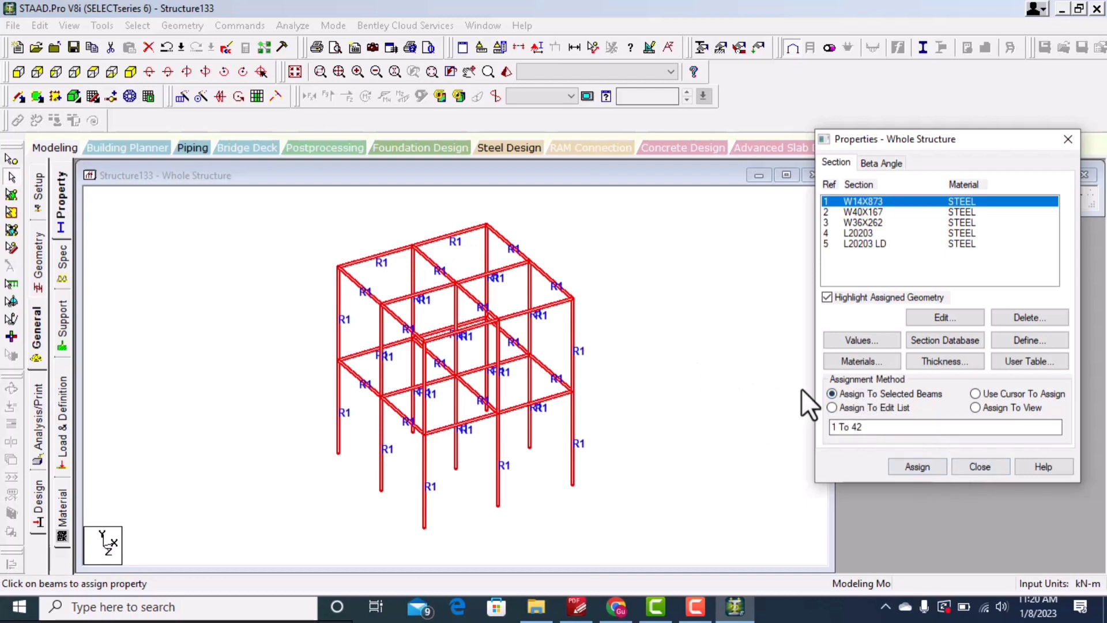
pyautogui.press('Escape')
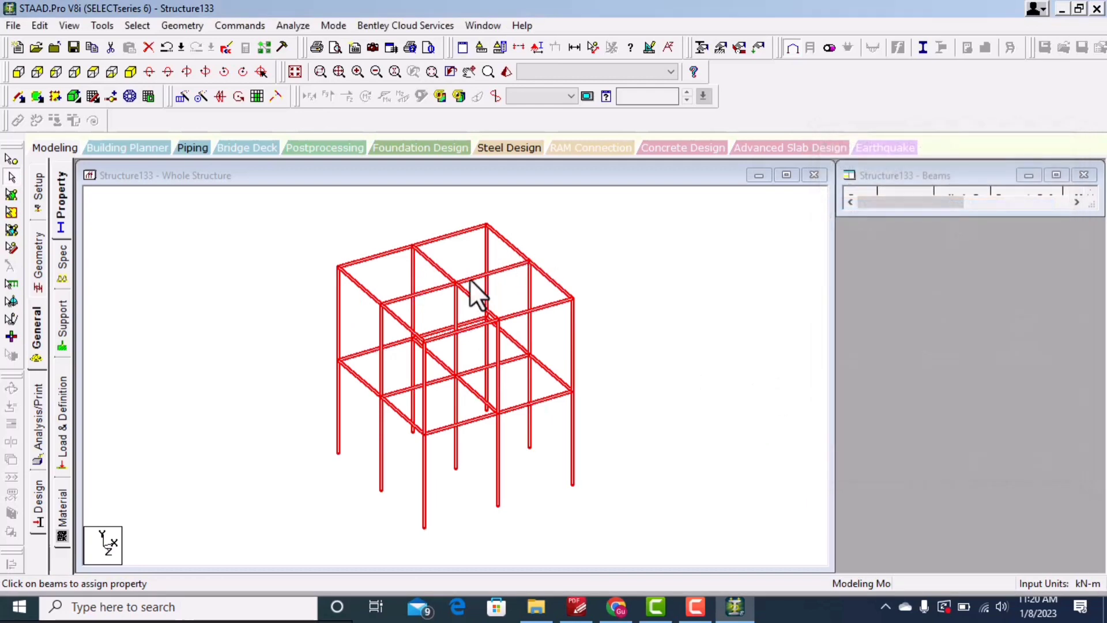
pyautogui.click(515, 246)
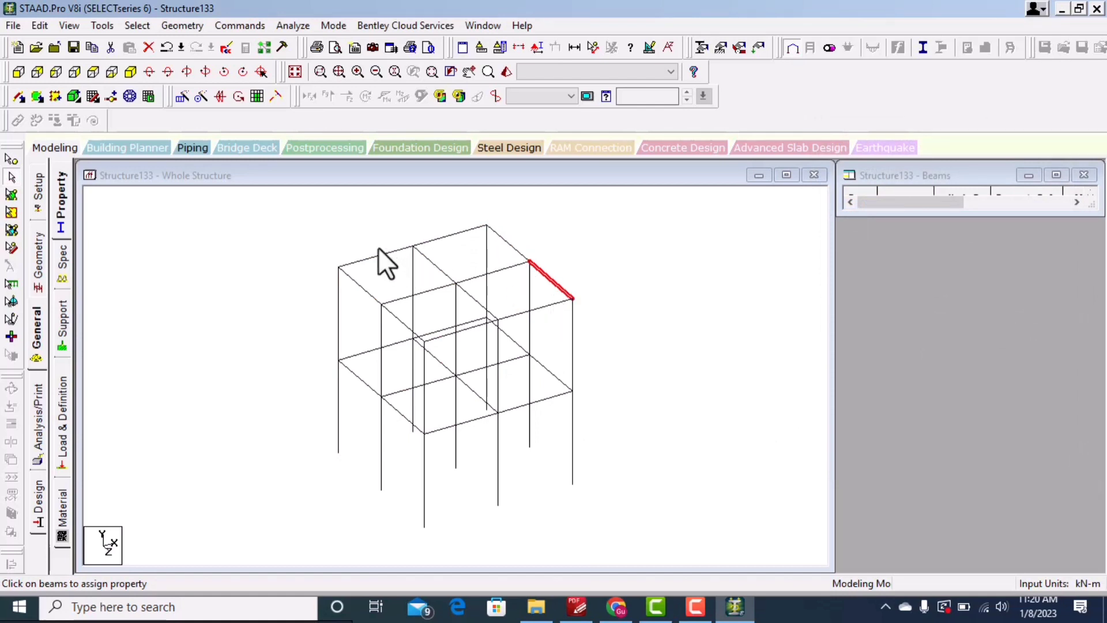
pyautogui.moveTo(370, 235); pyautogui.dragTo(321, 322)
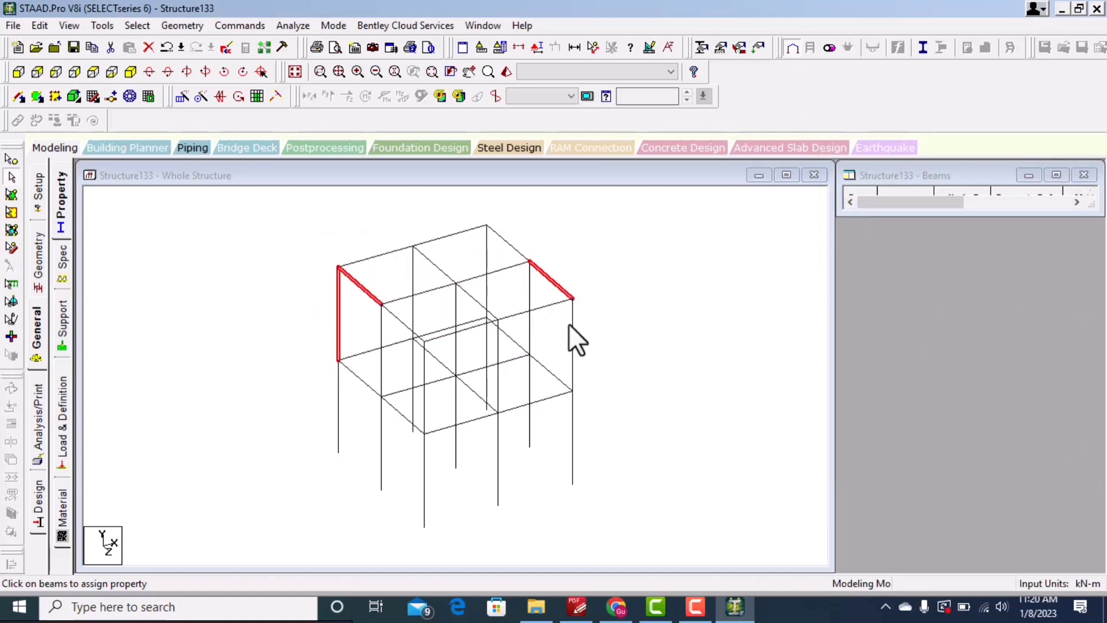
pyautogui.moveTo(620, 327); pyautogui.dragTo(346, 458)
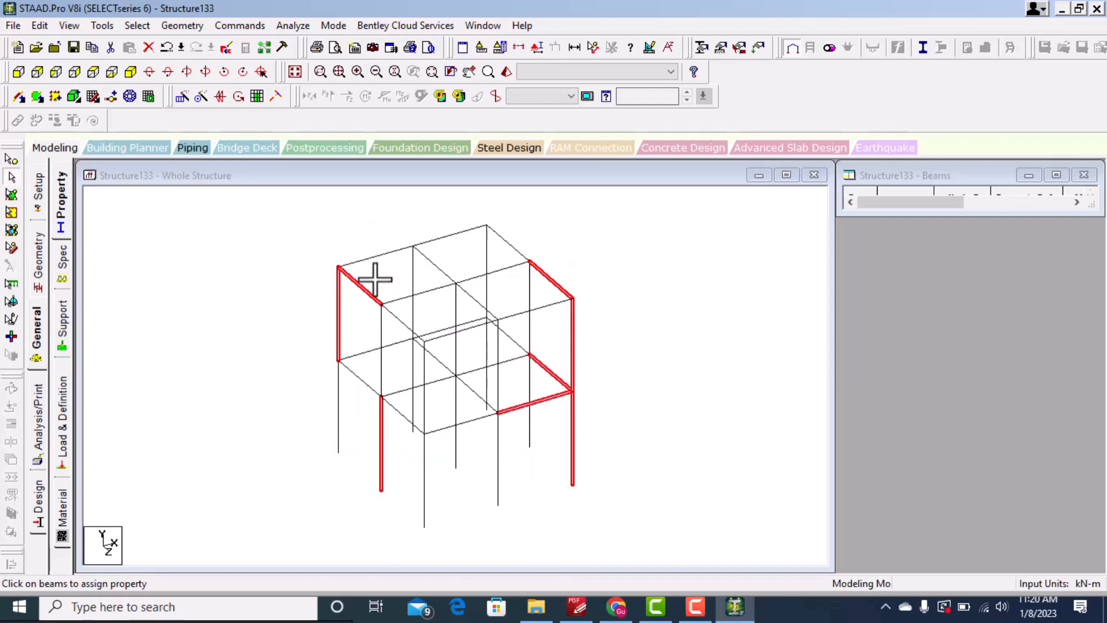
pyautogui.click(60, 196)
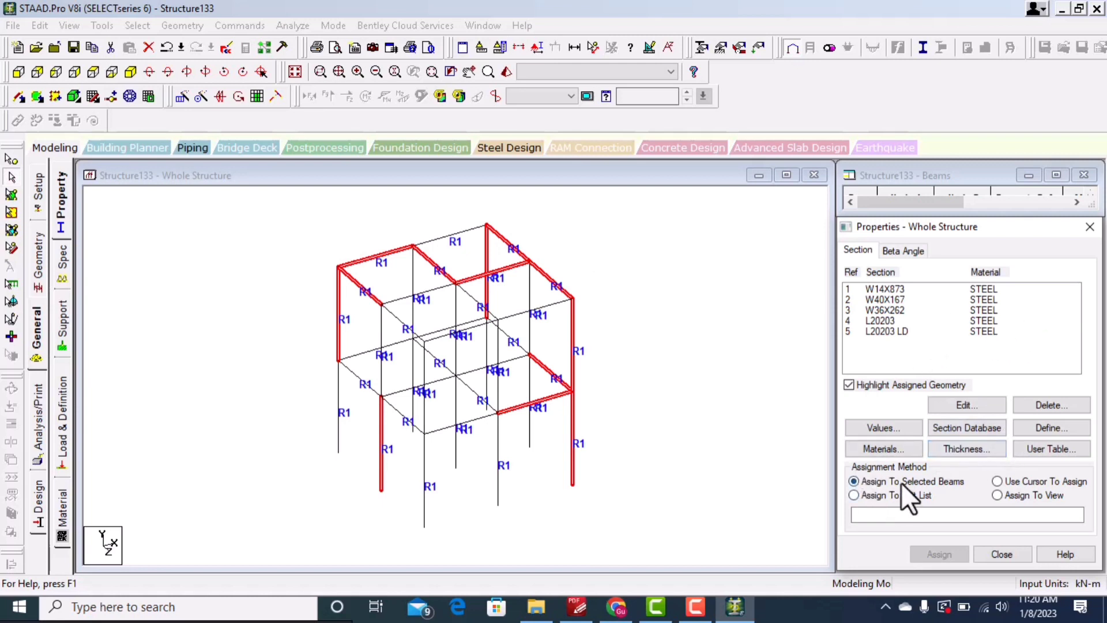
pyautogui.click(886, 288)
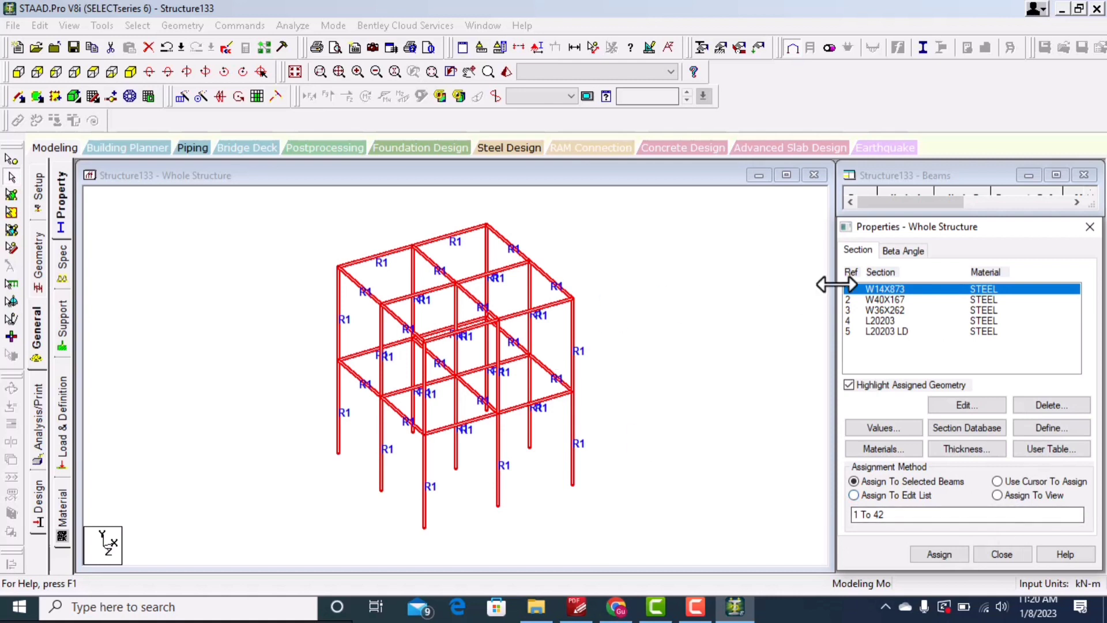
# Step: Assign the W36X262 section to the window-selected beams and column at the front-right corner
pyautogui.click(918, 310)
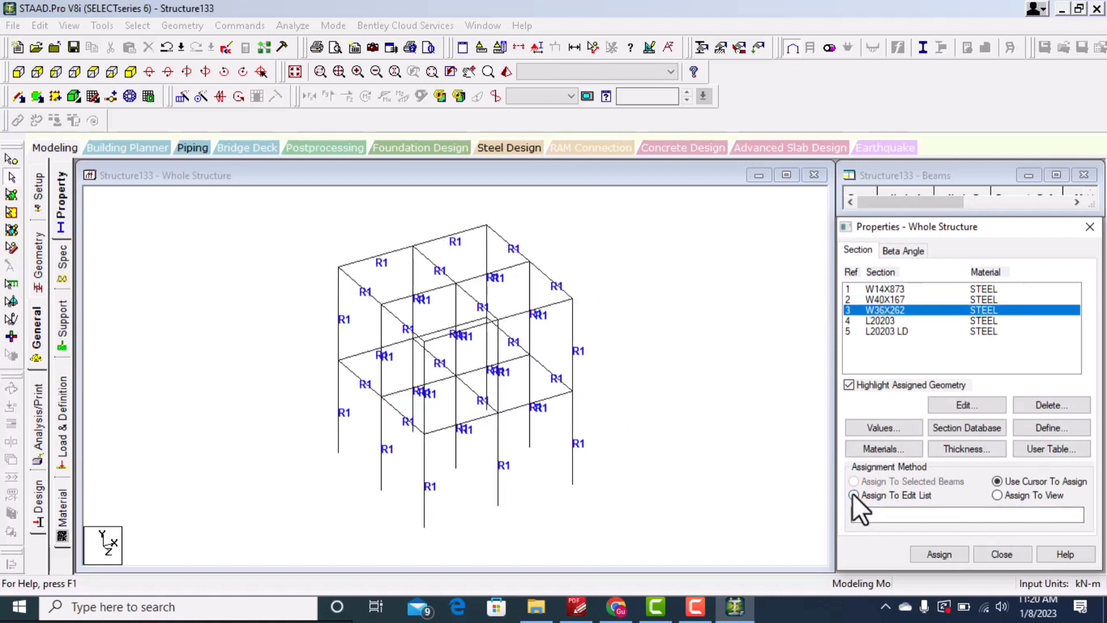
pyautogui.moveTo(601, 256); pyautogui.dragTo(506, 357)
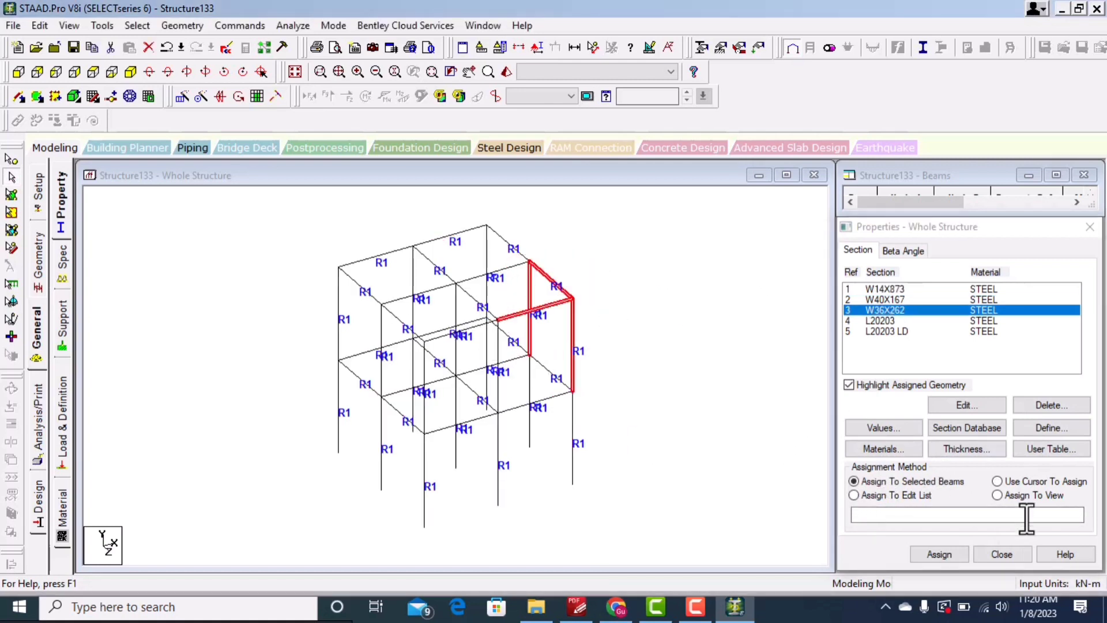
pyautogui.click(938, 554)
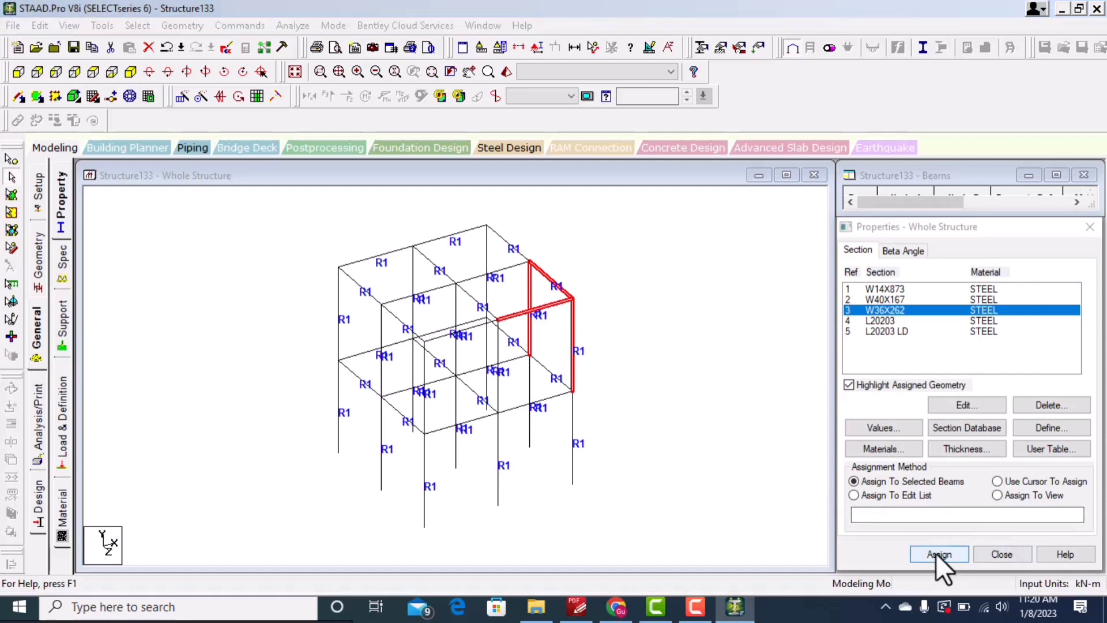
pyautogui.click(998, 440)
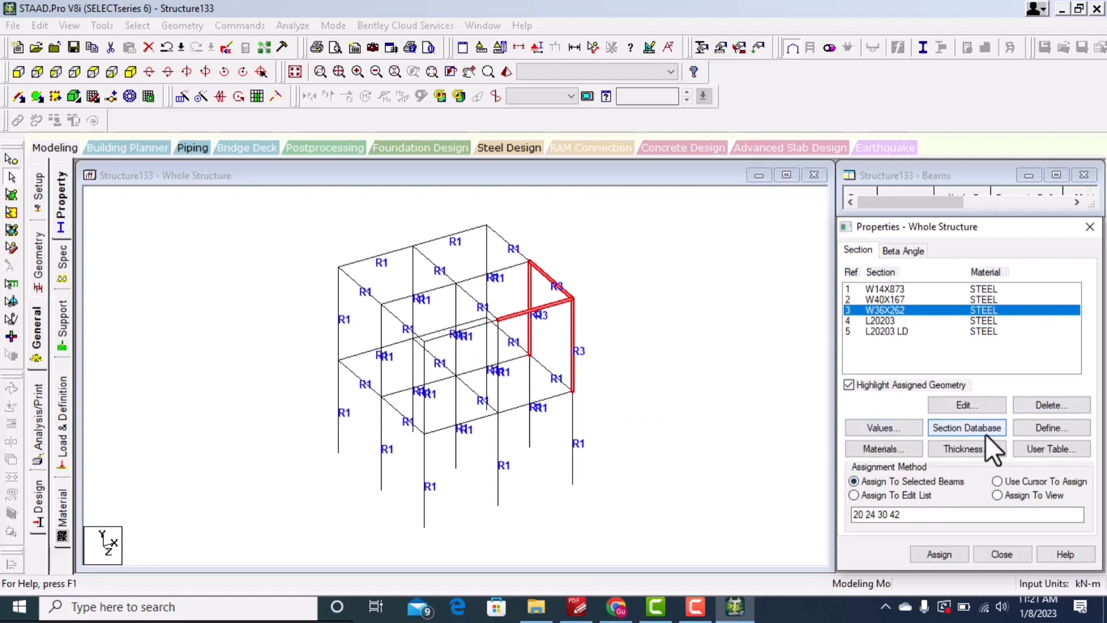
# Step: Delete the L20203 LD and W36X262 section properties, confirming each deletion
pyautogui.click(914, 330)
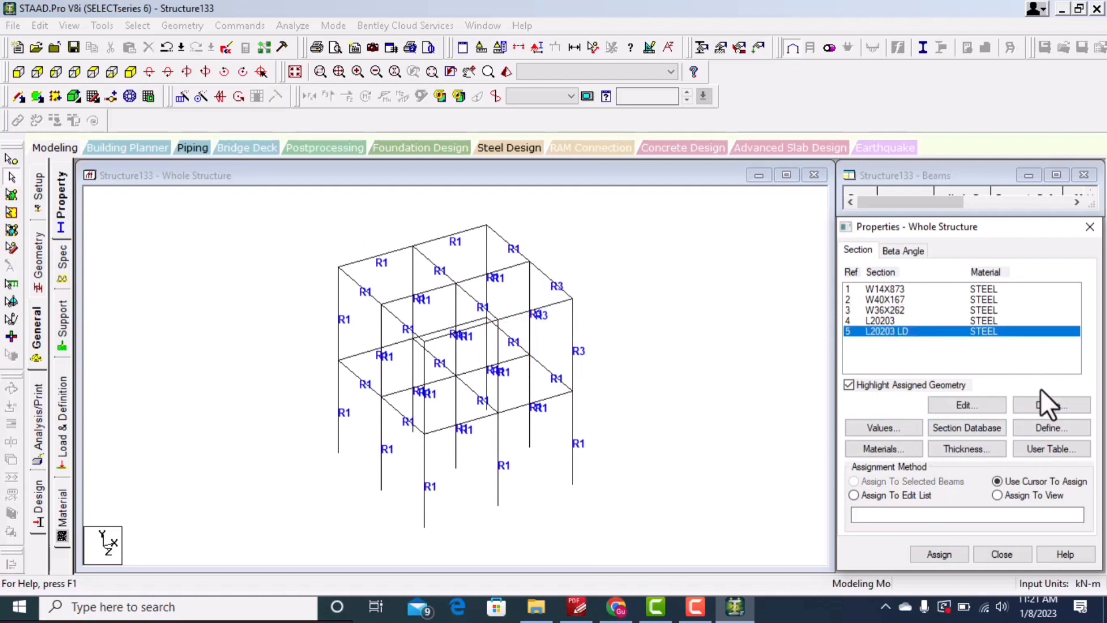
pyautogui.click(1042, 404)
pyautogui.click(1011, 440)
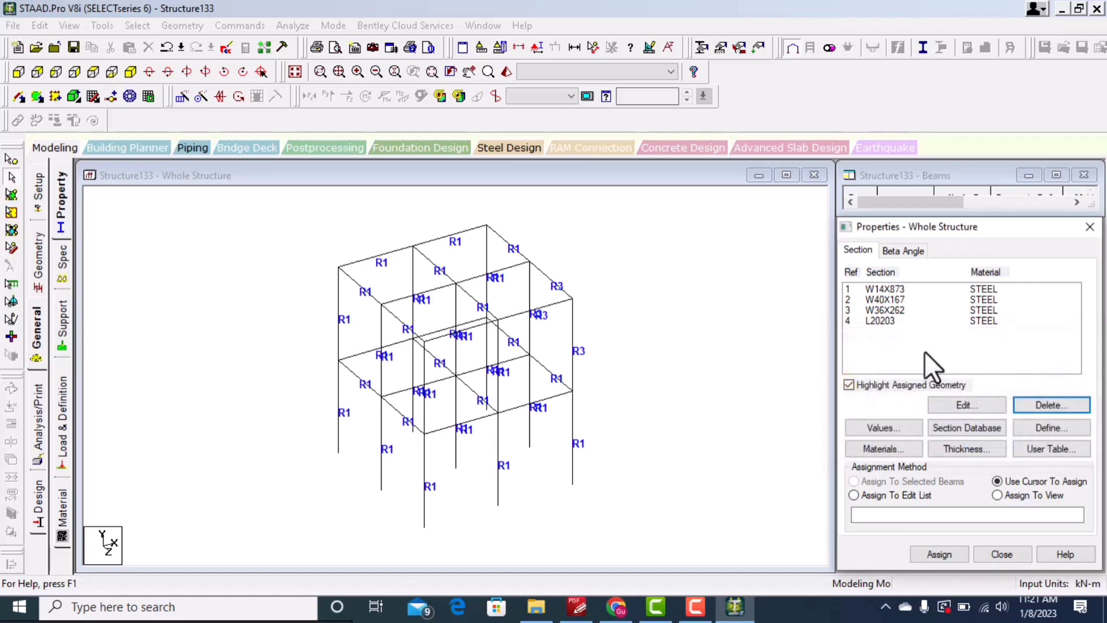
pyautogui.click(919, 311)
pyautogui.click(1055, 406)
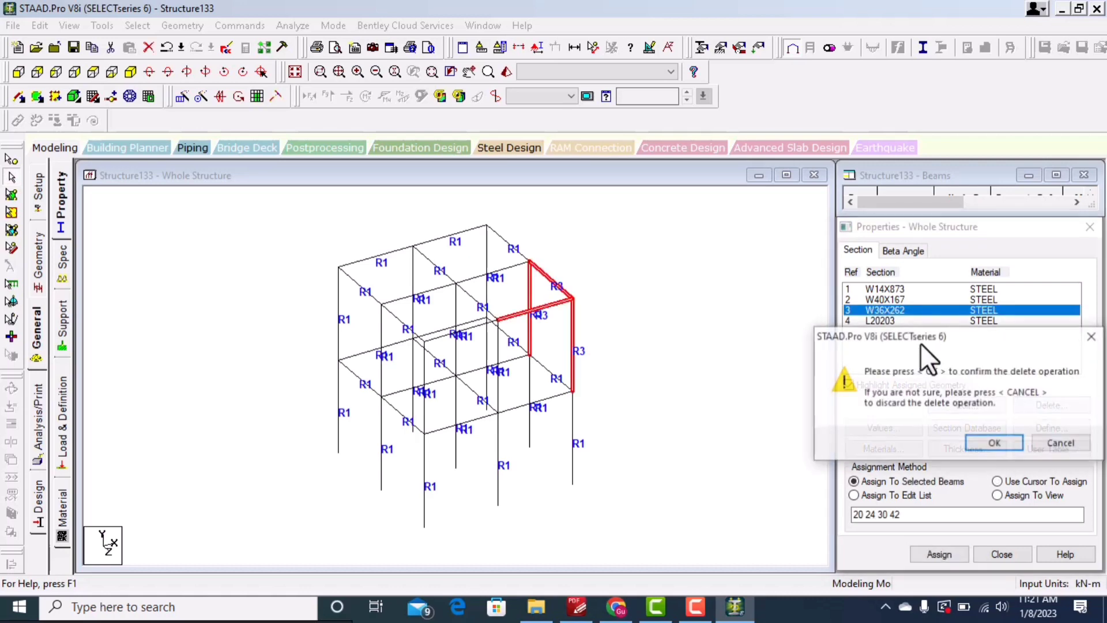
pyautogui.click(993, 441)
# Step: Delete the L20203 and W40X167 section properties, confirming each deletion
pyautogui.click(916, 310)
pyautogui.click(1052, 406)
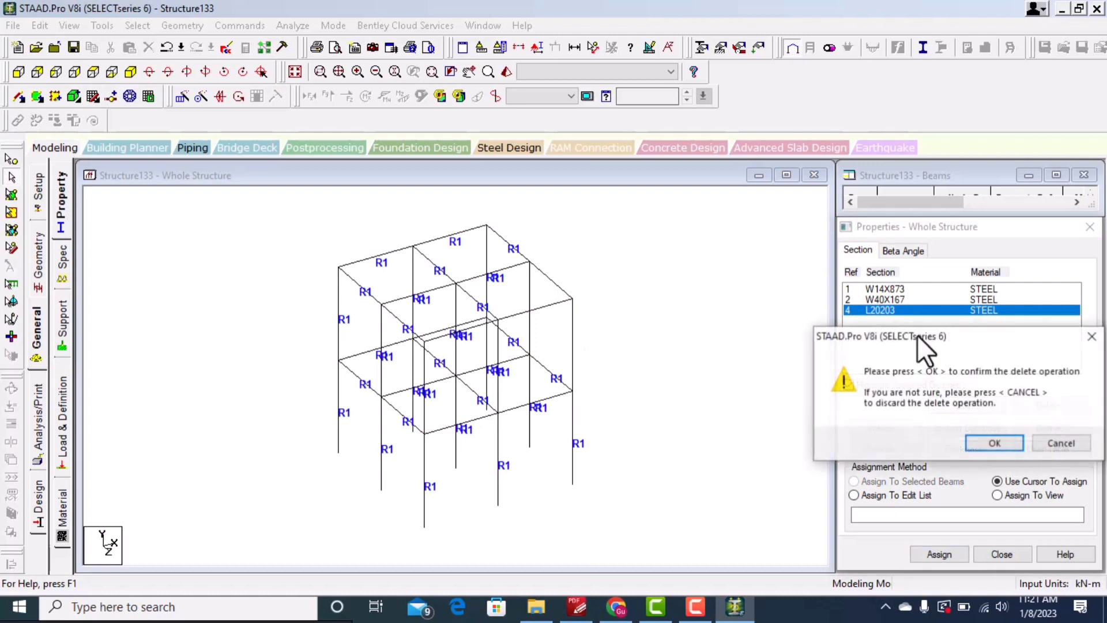
pyautogui.click(994, 441)
pyautogui.click(887, 300)
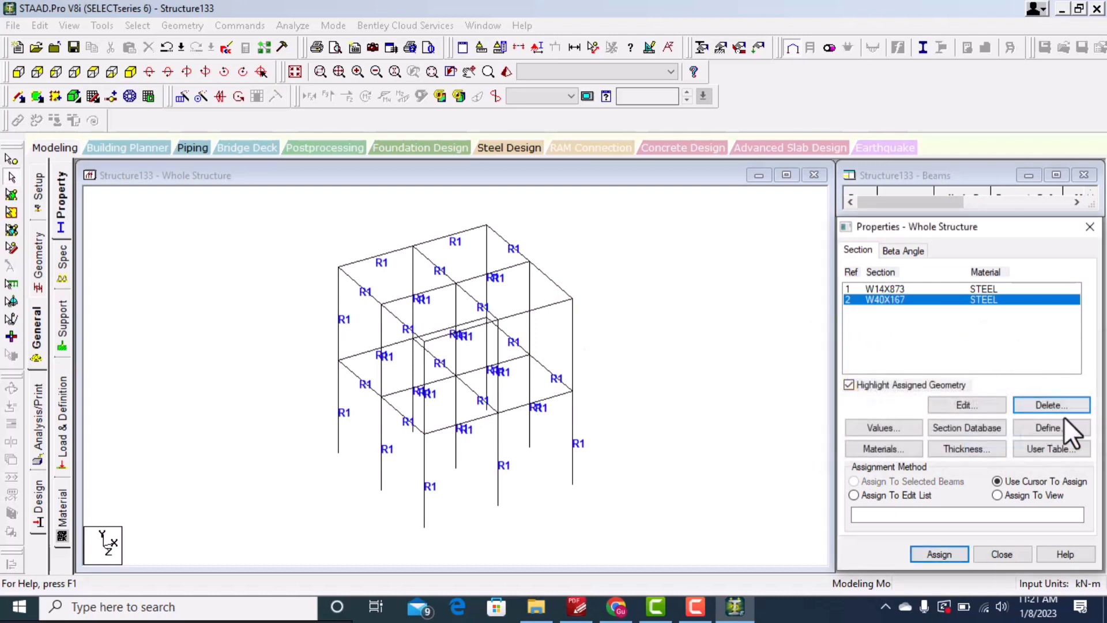
pyautogui.click(1034, 405)
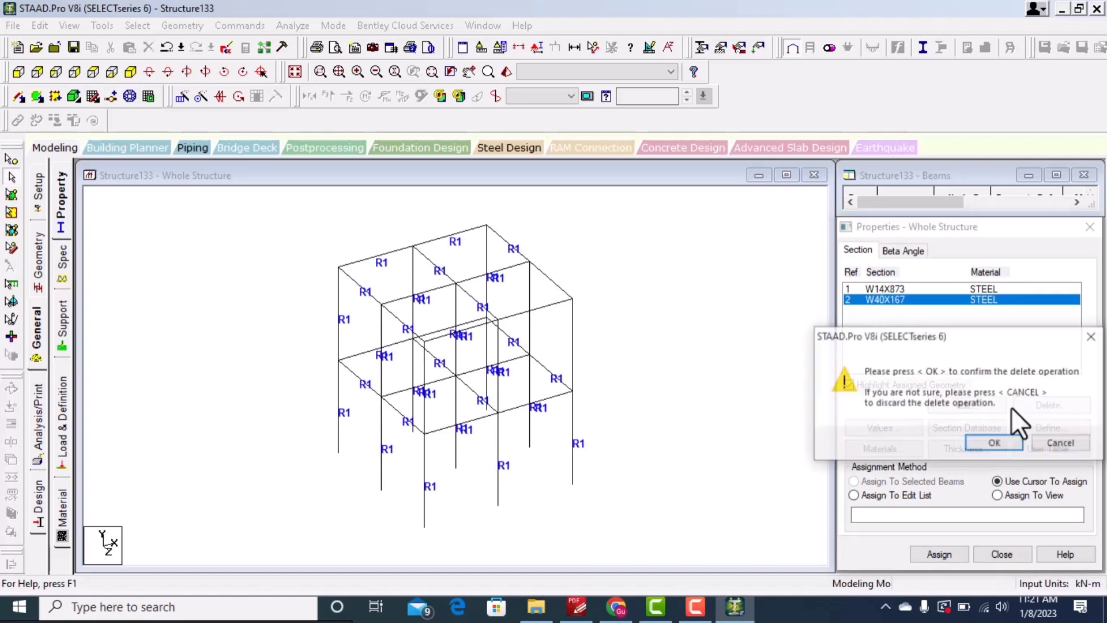
pyautogui.click(995, 443)
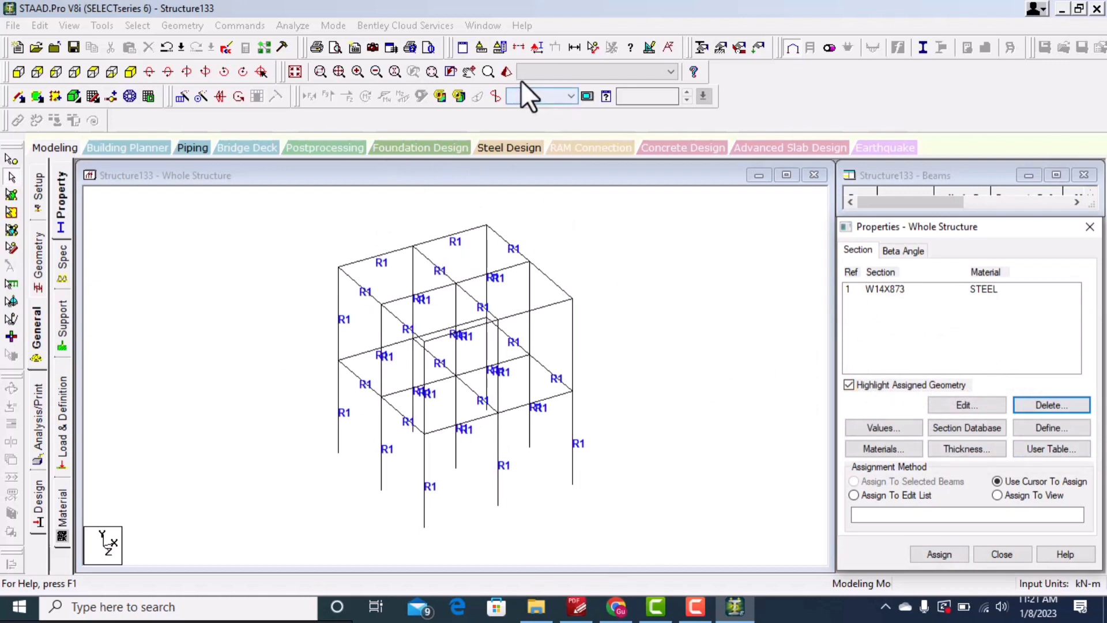
# Step: Open a 3D rendered view and orbit and zoom it to inspect the frame, then close it
pyautogui.click(506, 70)
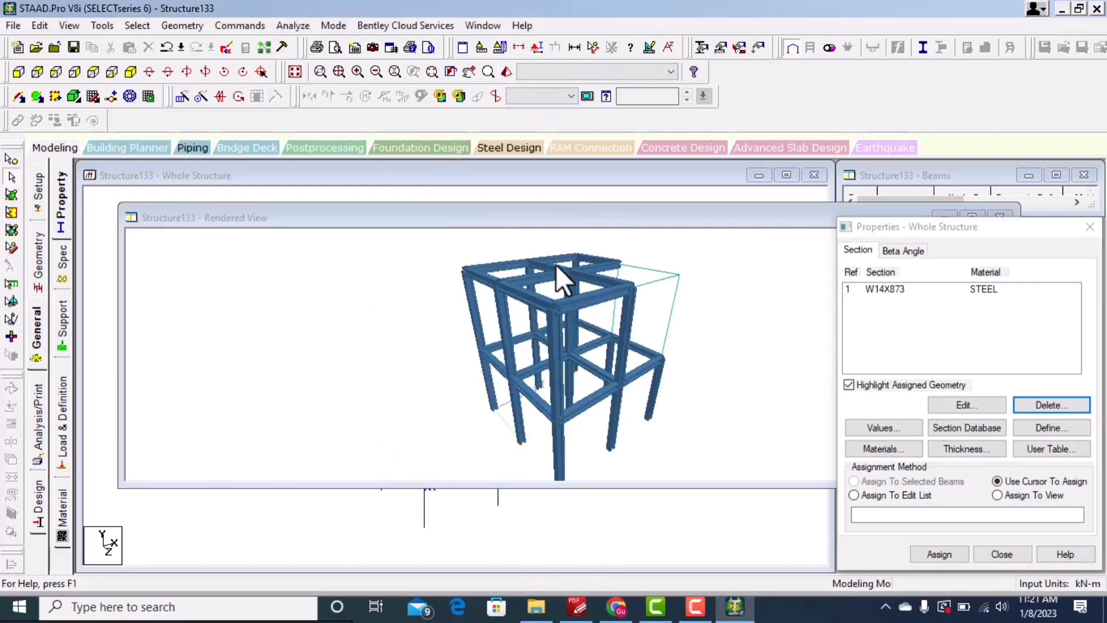
pyautogui.moveTo(536, 217); pyautogui.dragTo(372, 177)
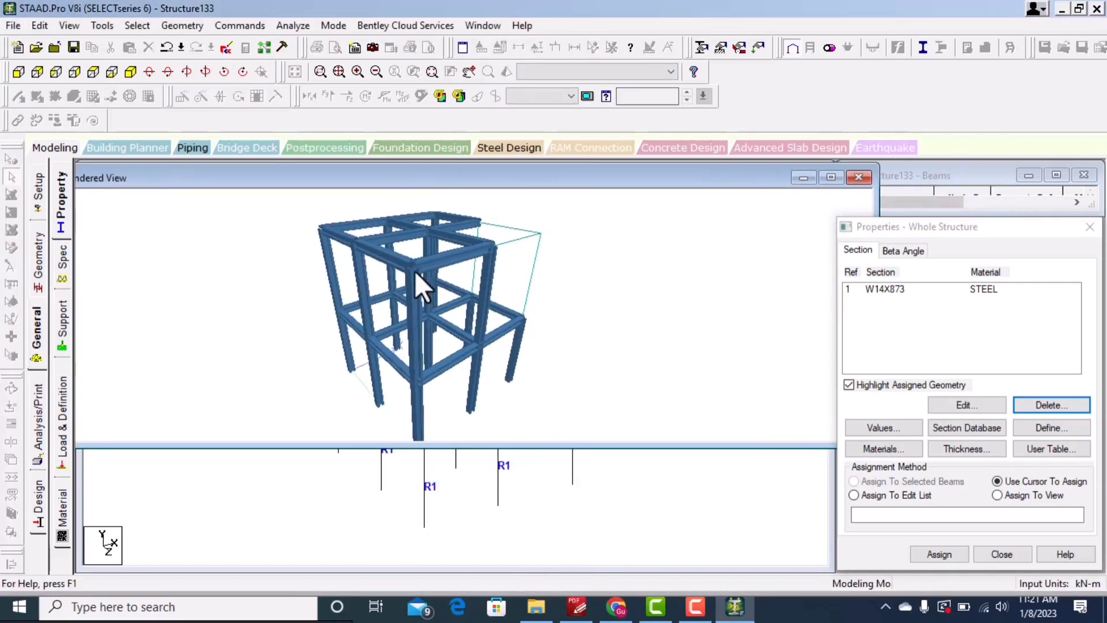
pyautogui.scroll(1, 434, 254)
pyautogui.scroll(-2, 469, 289)
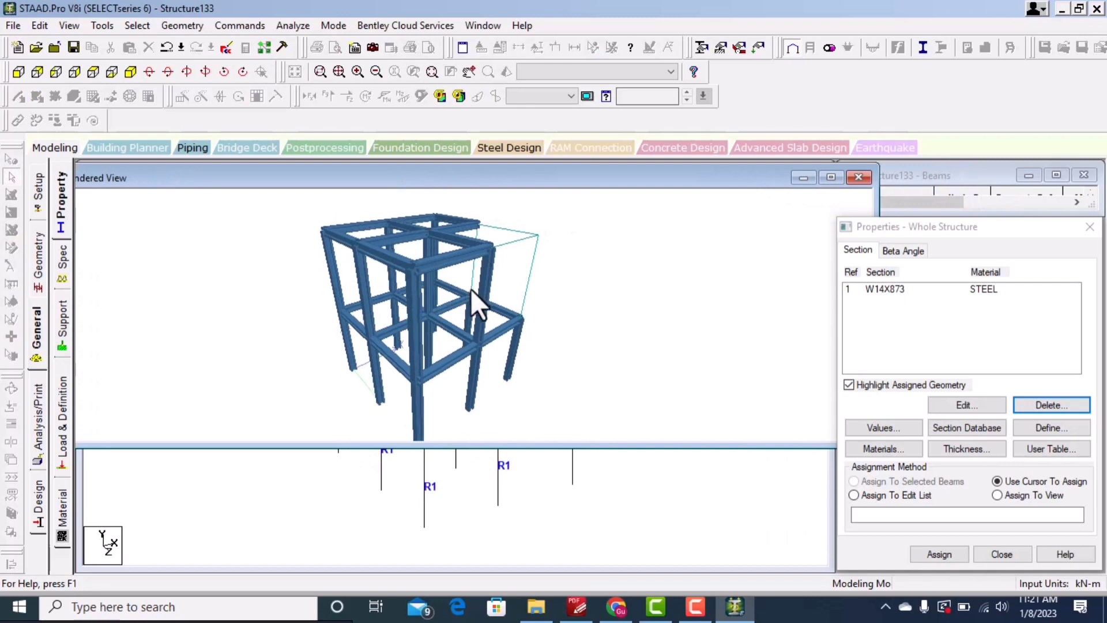
pyautogui.moveTo(668, 175); pyautogui.dragTo(459, 191)
pyautogui.click(660, 196)
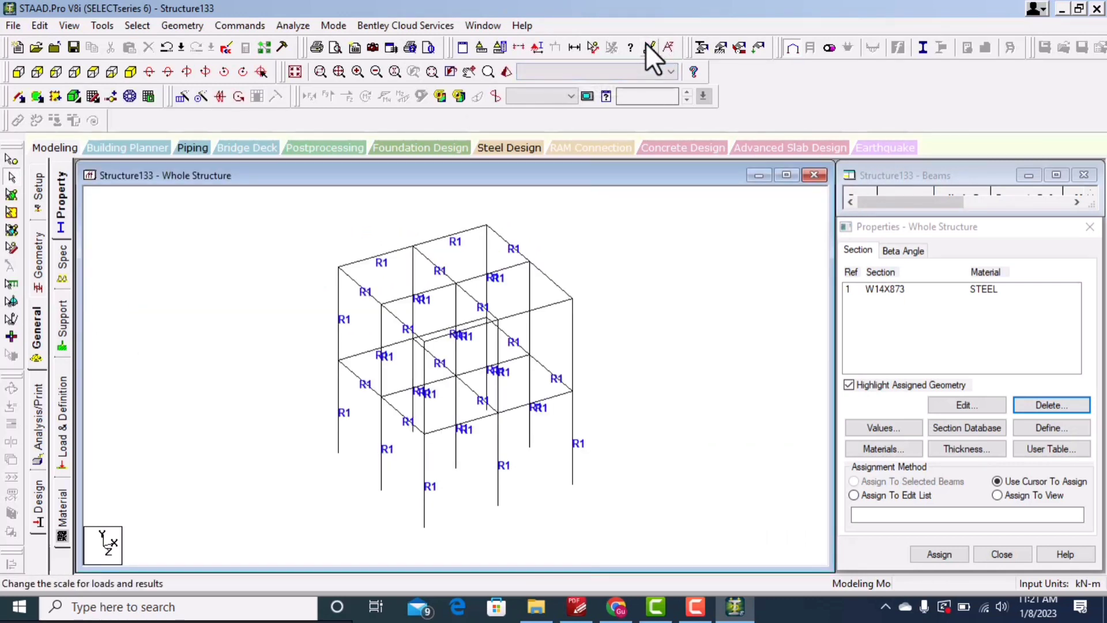
# Step: Open the diagram settings and set 3D sections to Full Sections in the structure options, then apply
pyautogui.click(648, 45)
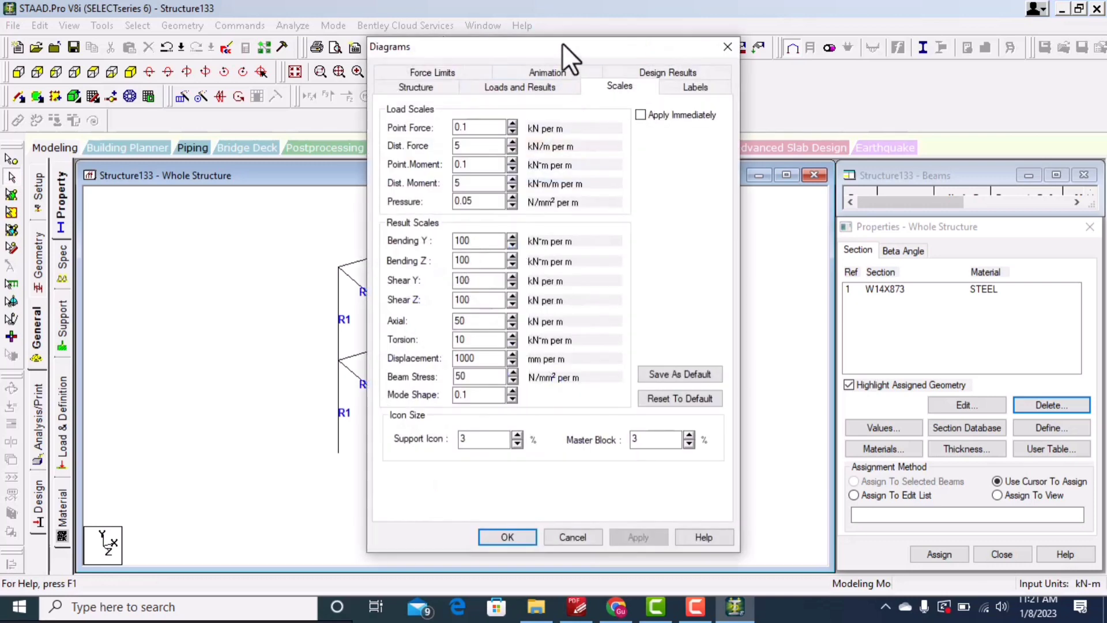
pyautogui.moveTo(563, 46); pyautogui.dragTo(483, 39)
pyautogui.click(318, 75)
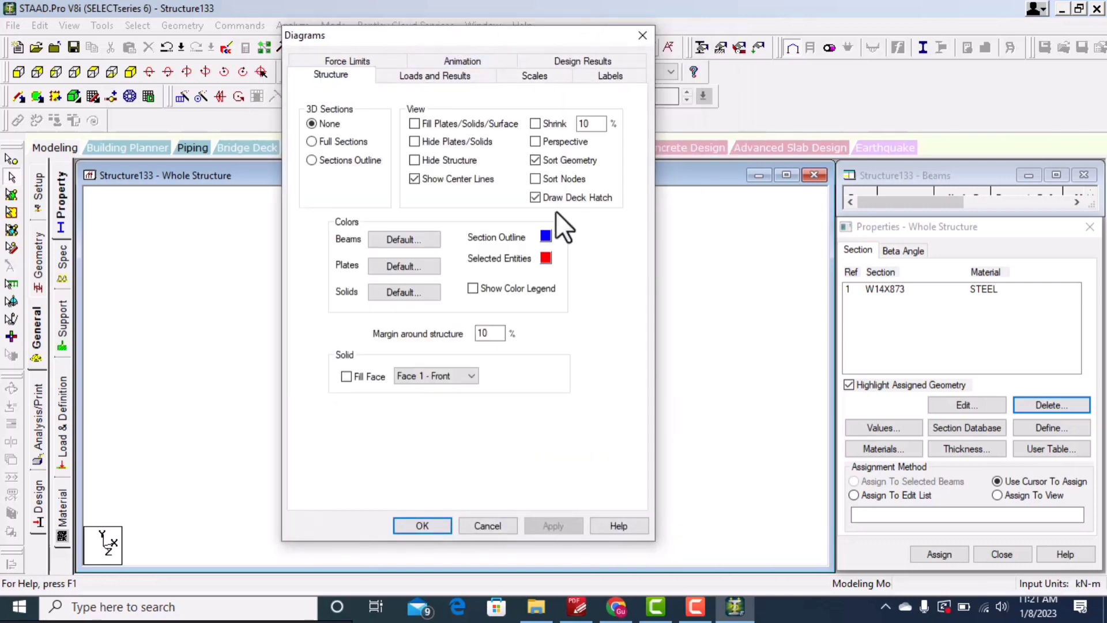
pyautogui.click(312, 142)
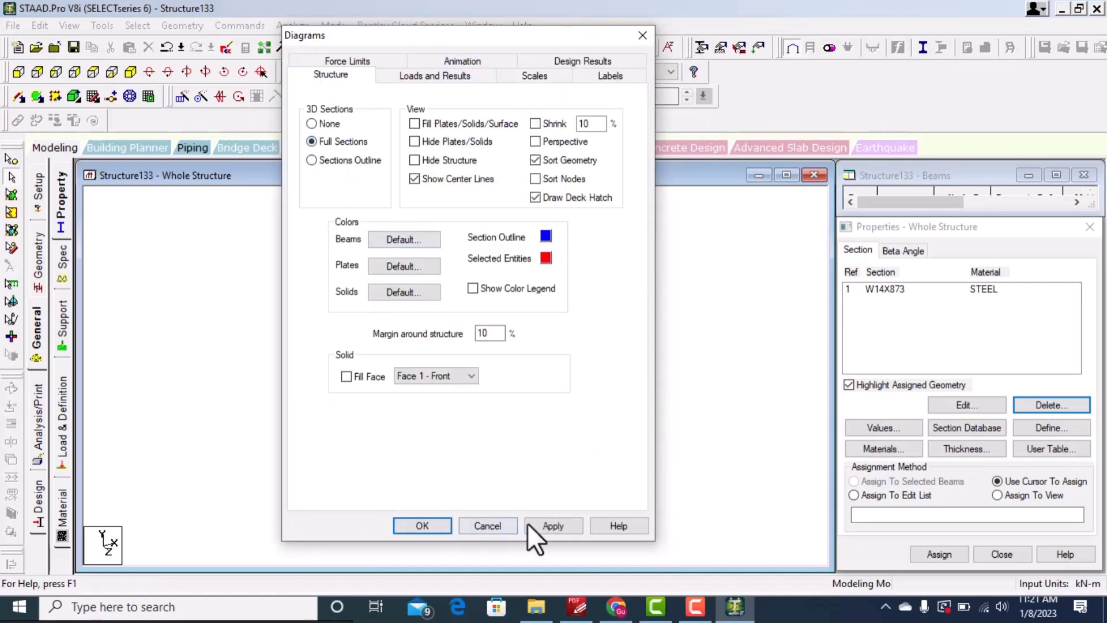
pyautogui.click(562, 525)
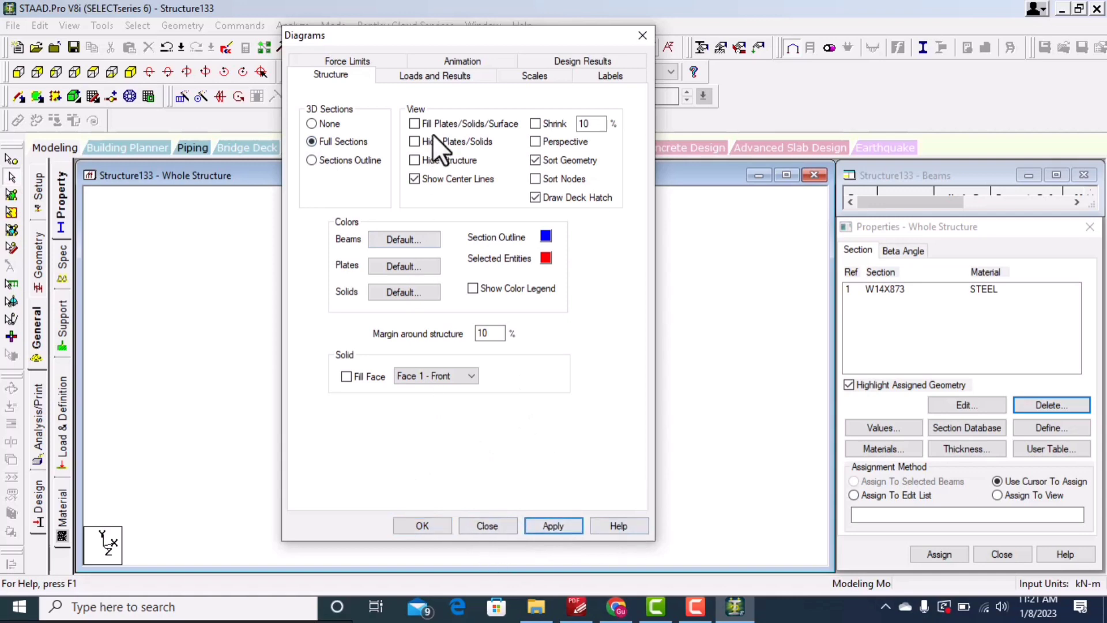
# Step: Switch beam number labels on and apply, then switch them off again, apply, and close the diagram settings
pyautogui.moveTo(550, 35); pyautogui.dragTo(916, 49)
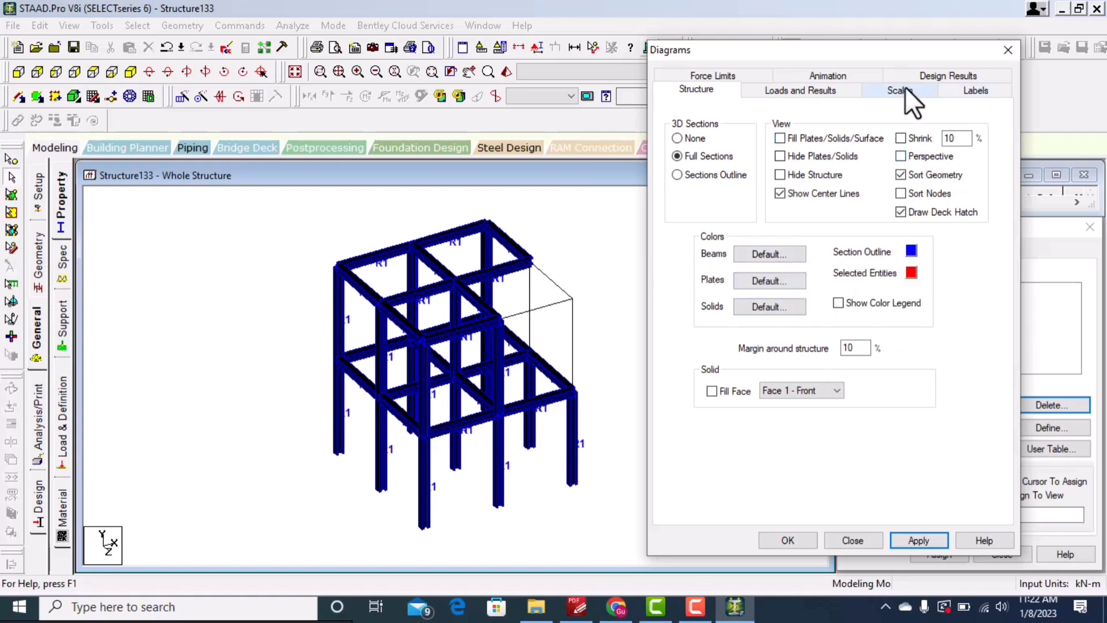
pyautogui.click(975, 92)
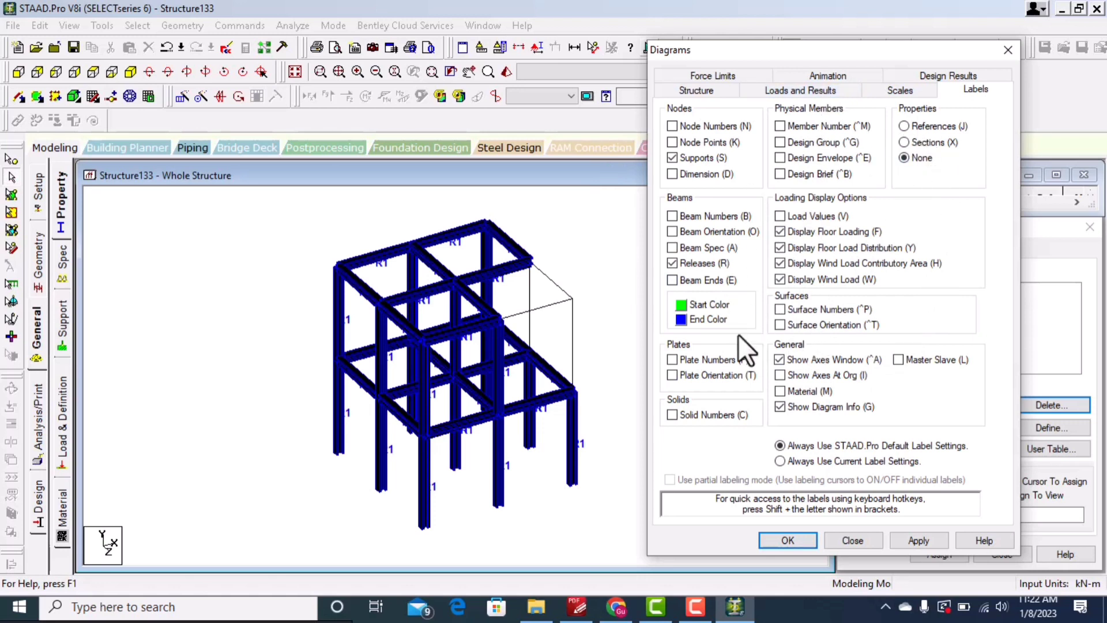
pyautogui.click(672, 216)
pyautogui.click(923, 541)
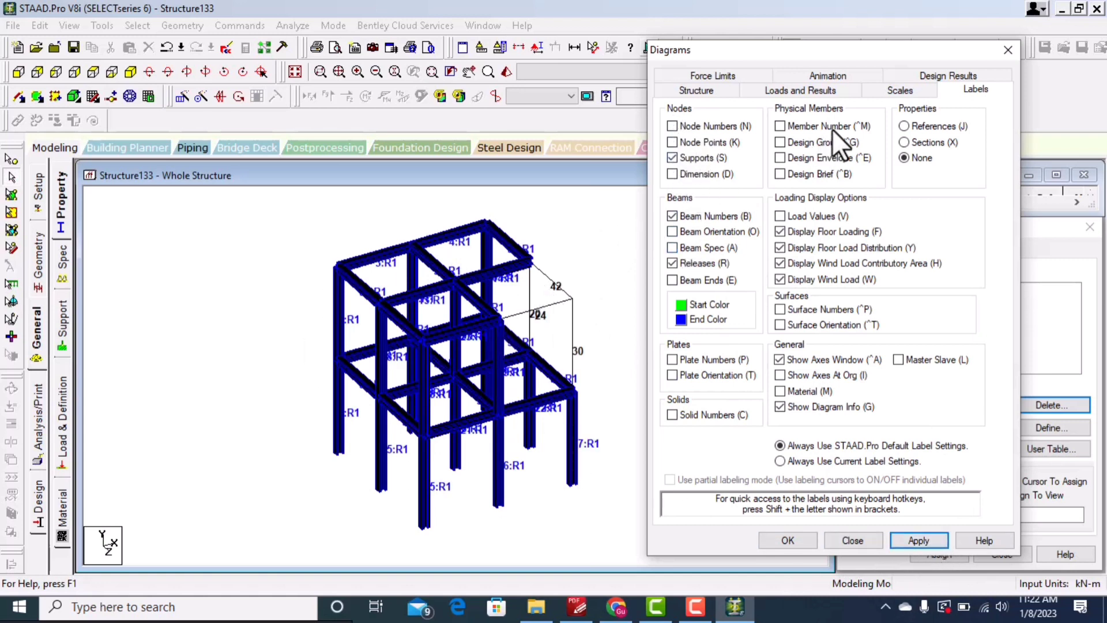
pyautogui.click(672, 217)
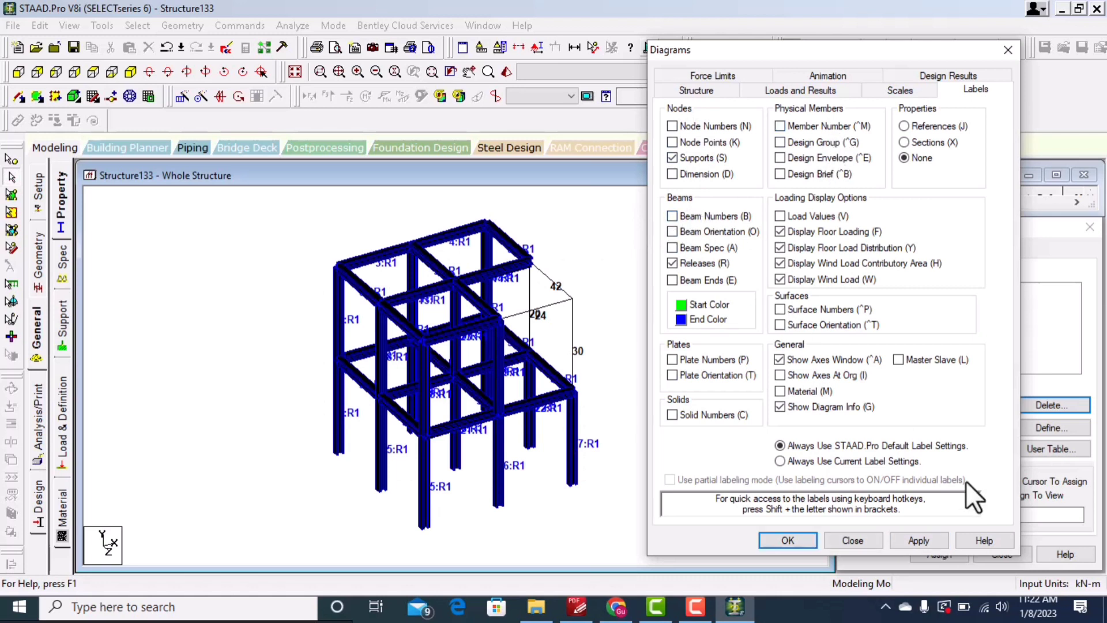
pyautogui.click(925, 539)
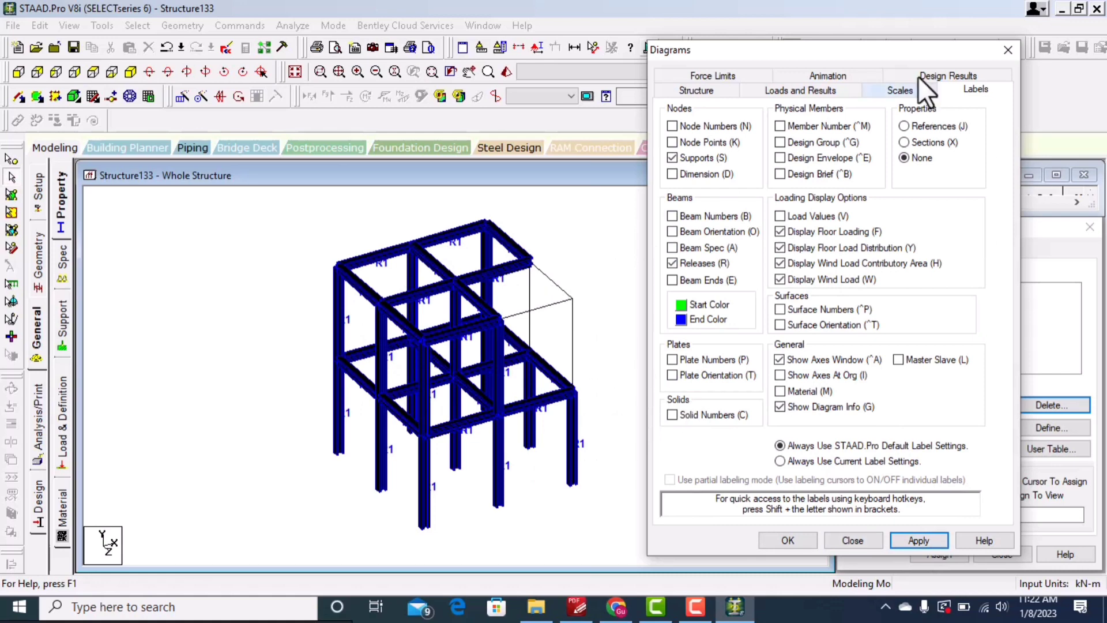
pyautogui.moveTo(897, 49); pyautogui.dragTo(589, 19)
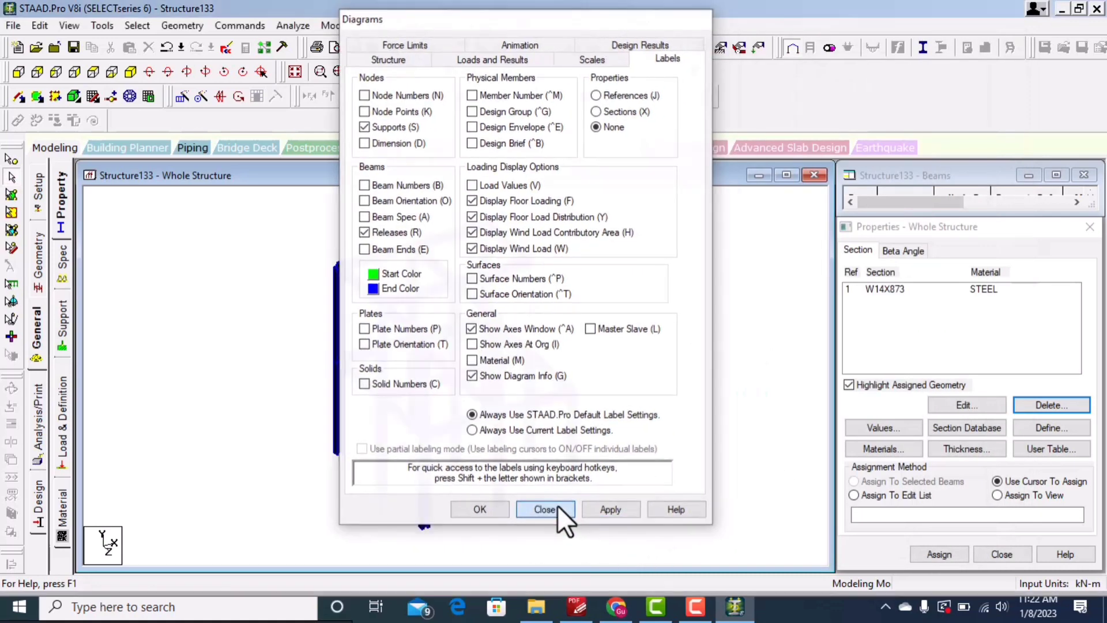
pyautogui.click(556, 507)
# Step: Delete the W14X873 section property, confirming the deletion
pyautogui.click(900, 288)
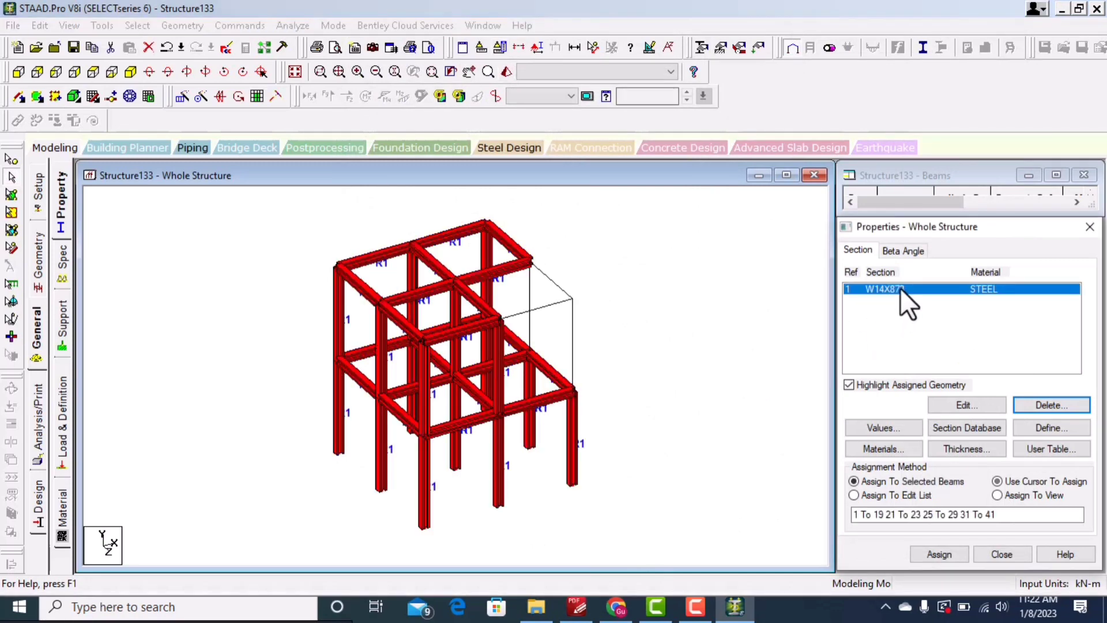
pyautogui.click(1065, 400)
pyautogui.click(1004, 444)
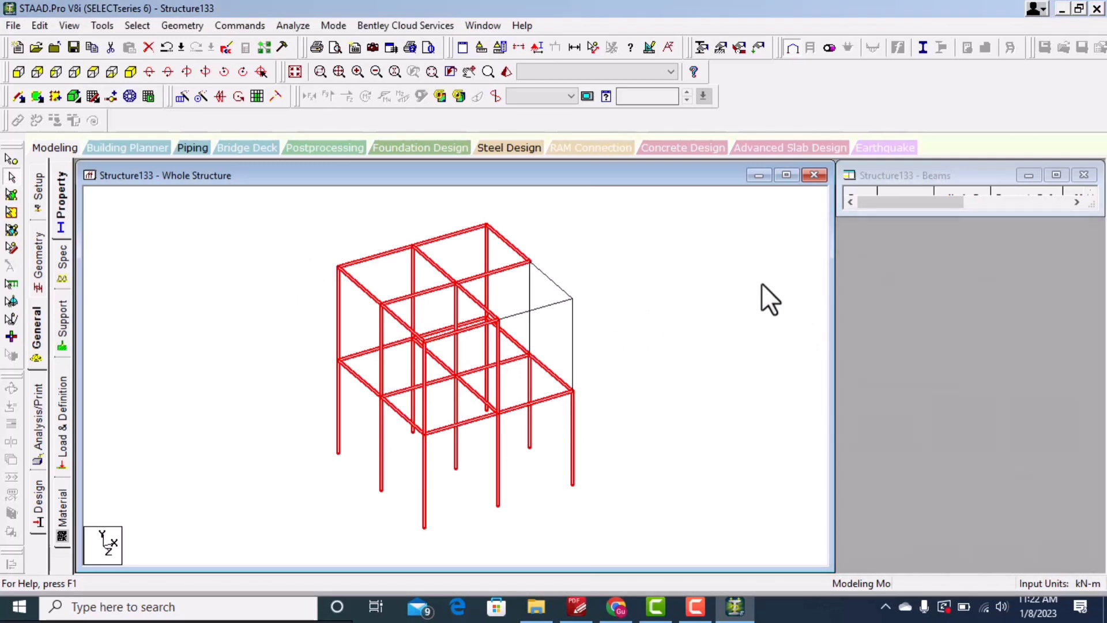
# Step: Define a concrete rectangular section with YD 0.23 m and ZD 0.23 m, add it and close the dialog
pyautogui.moveTo(600, 266); pyautogui.dragTo(544, 461)
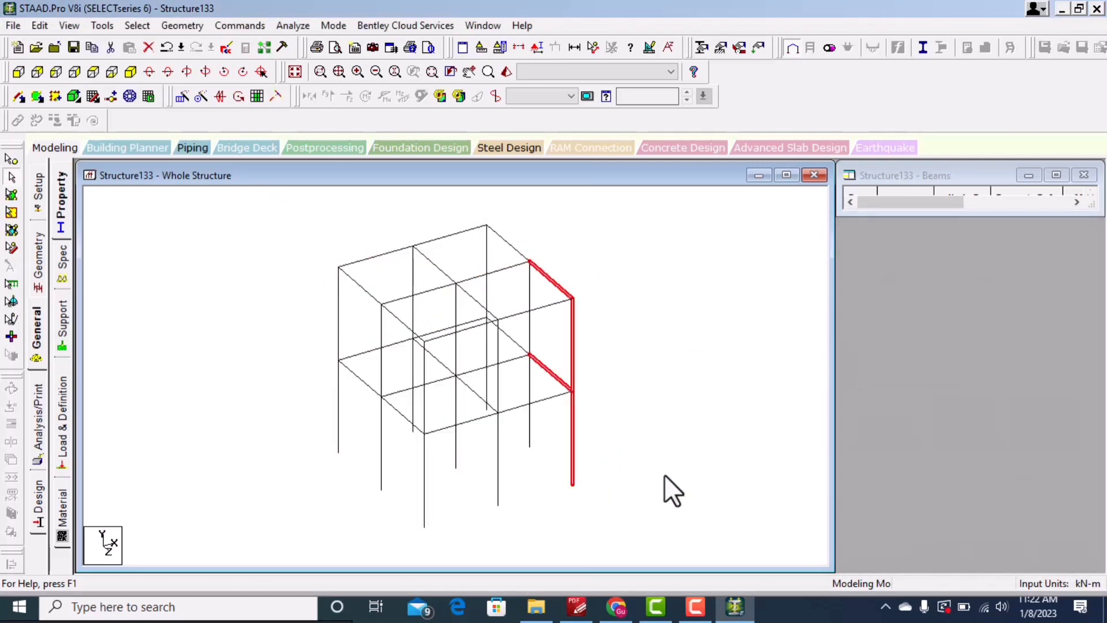
pyautogui.click(664, 441)
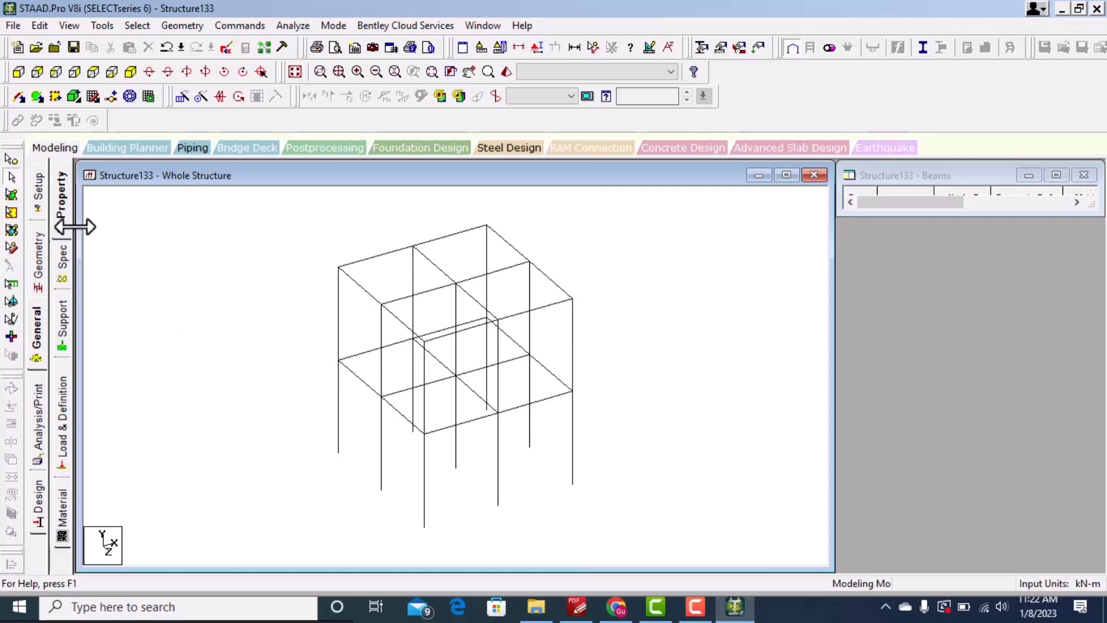
pyautogui.click(62, 202)
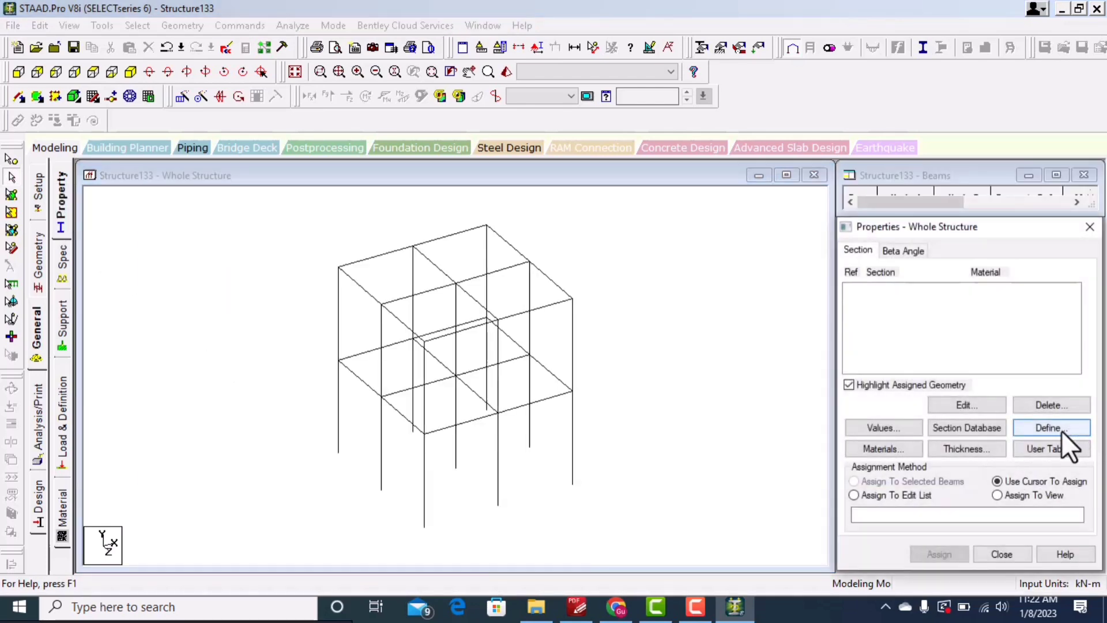
pyautogui.click(1060, 430)
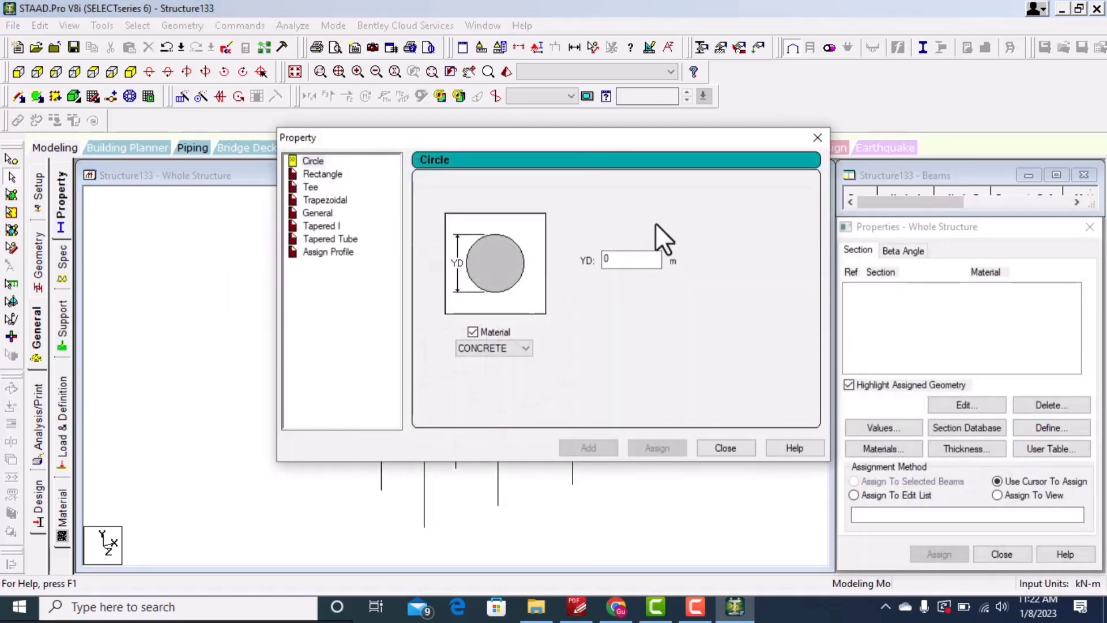
pyautogui.moveTo(576, 137); pyautogui.dragTo(414, 91)
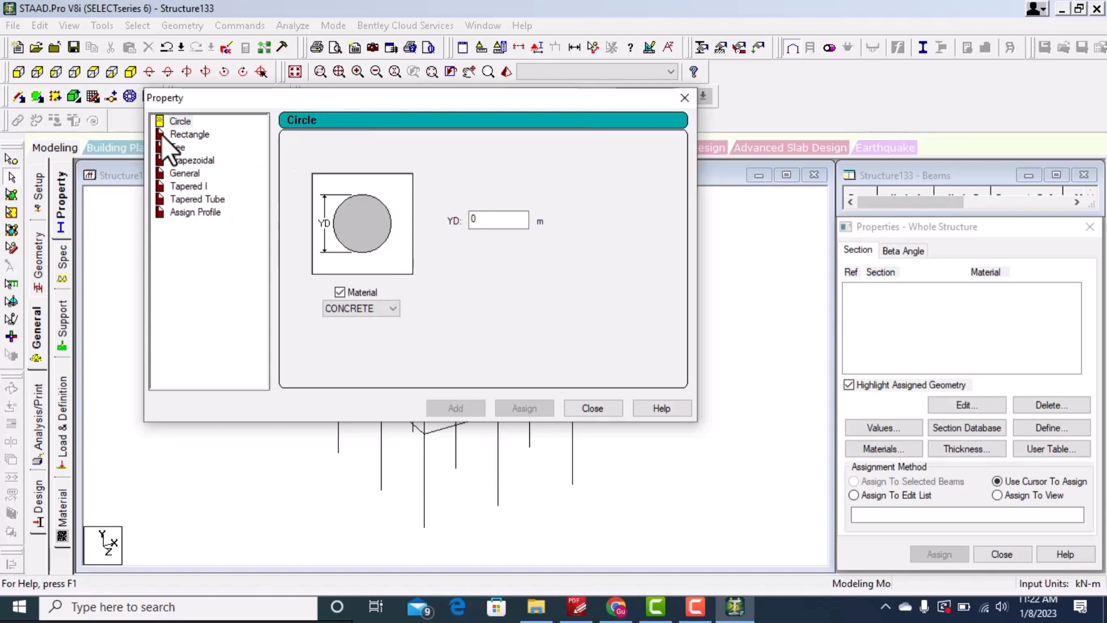
pyautogui.click(179, 135)
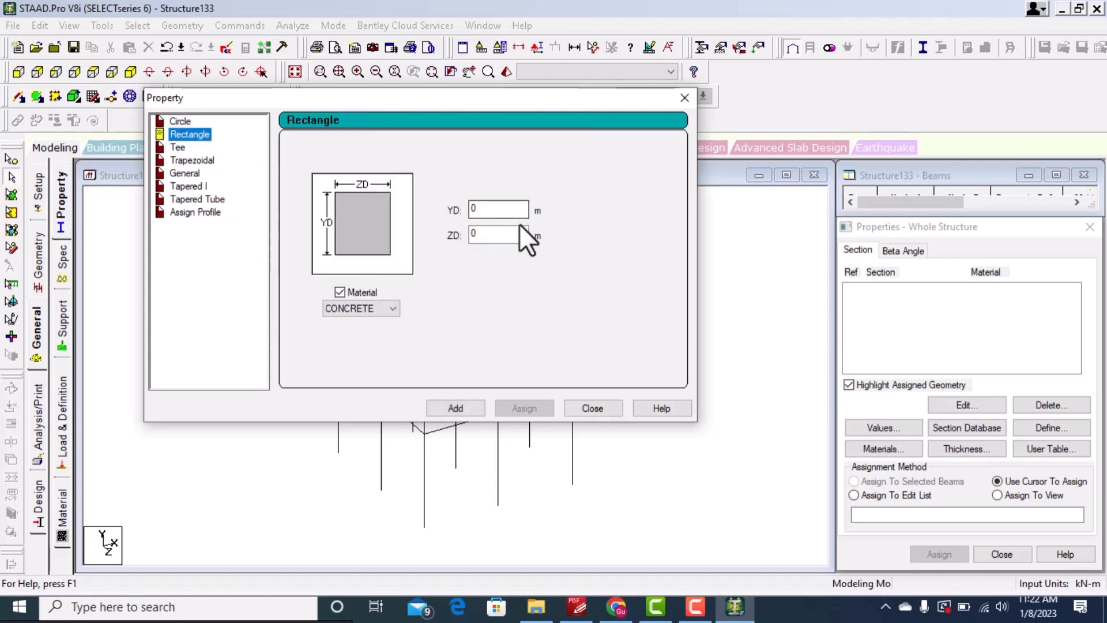
pyautogui.press('Tab')
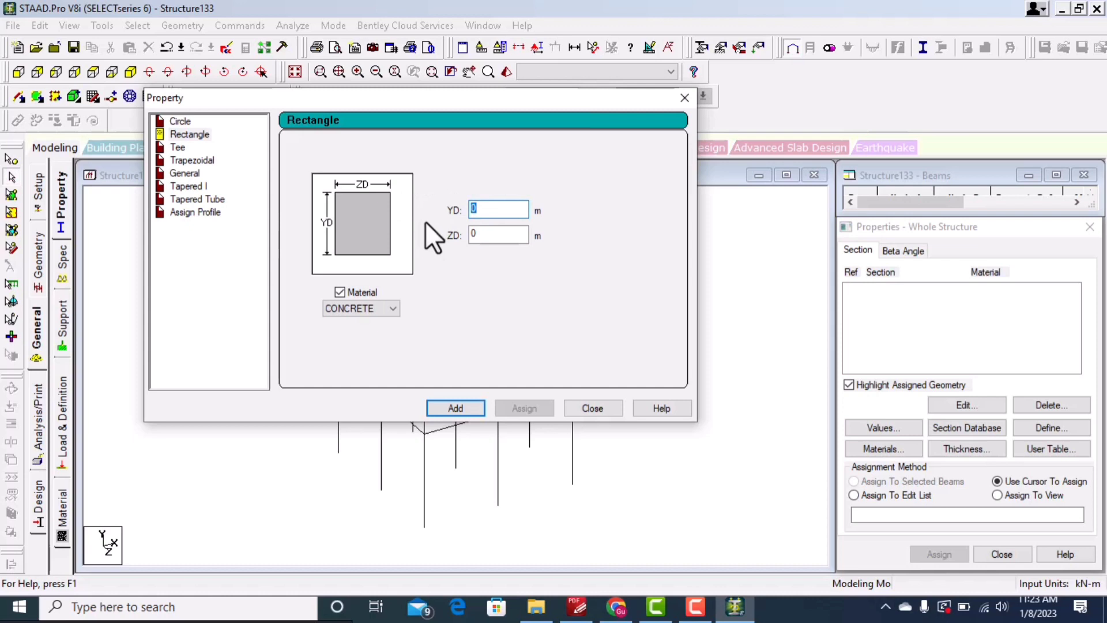
pyautogui.write('0.23')
pyautogui.press('Tab')
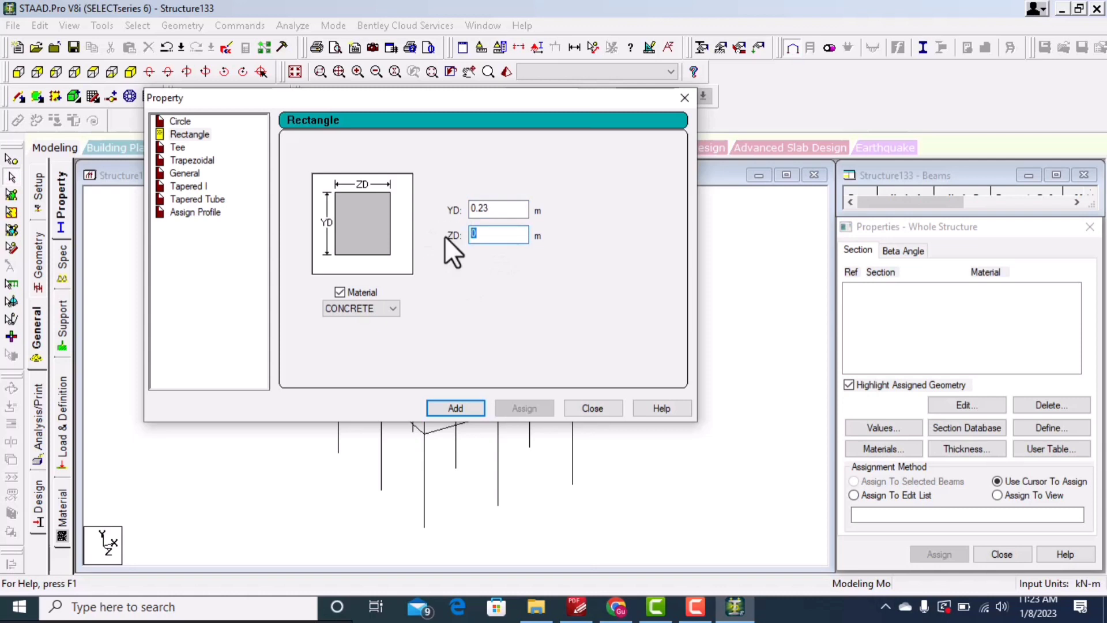
pyautogui.write('0.23')
pyautogui.click(451, 407)
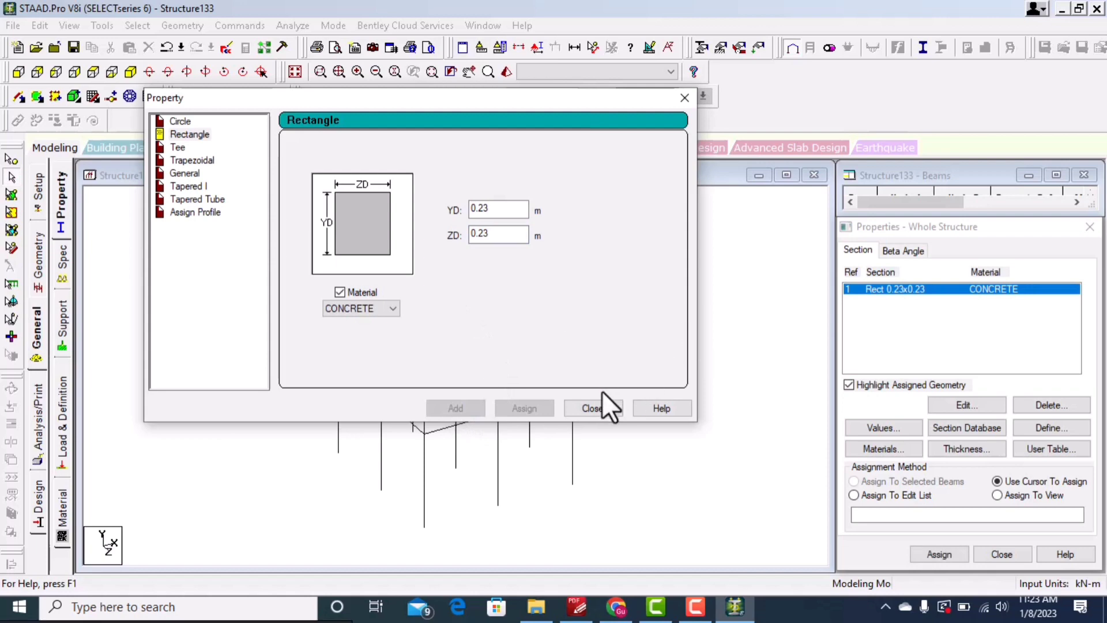
pyautogui.click(602, 407)
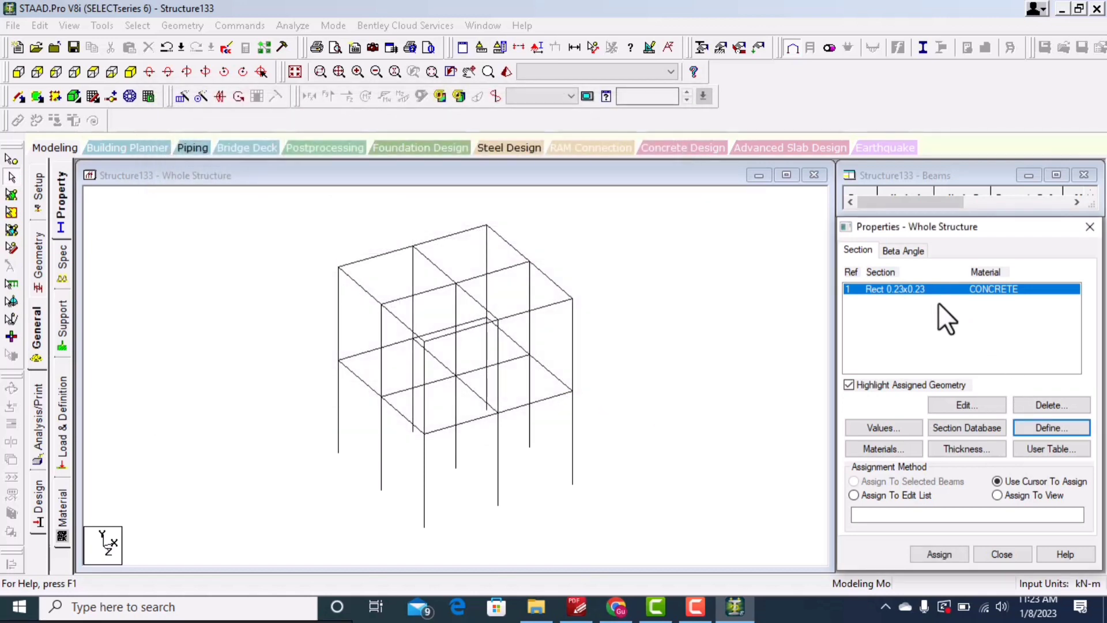
# Step: Select a top beam at the back of the frame and assign the rectangular section to it, confirming
pyautogui.click(387, 237)
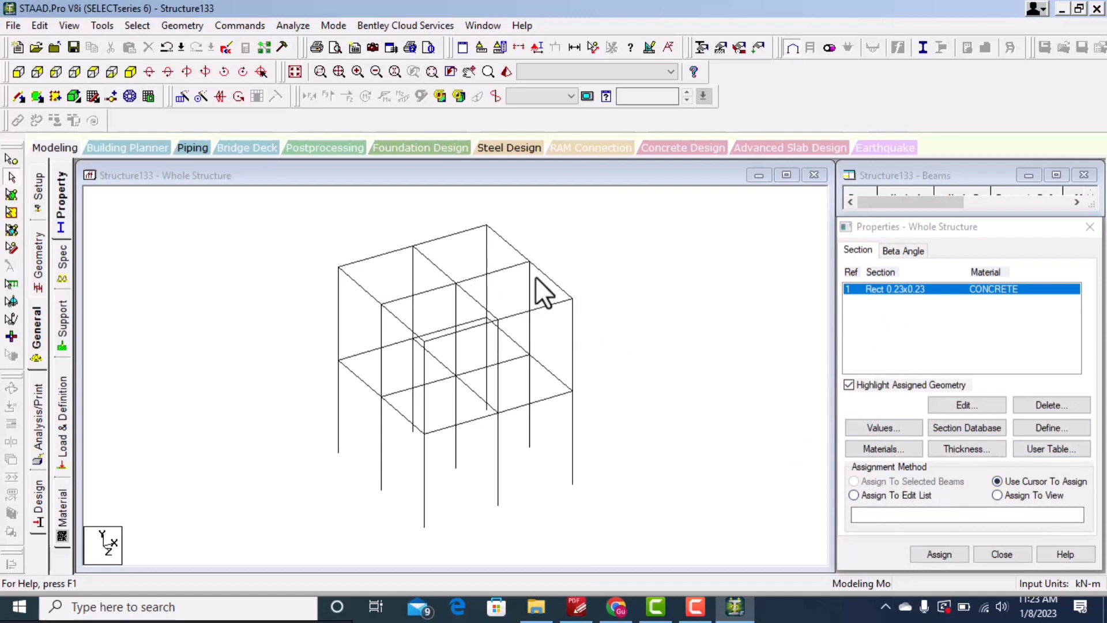
pyautogui.click(509, 246)
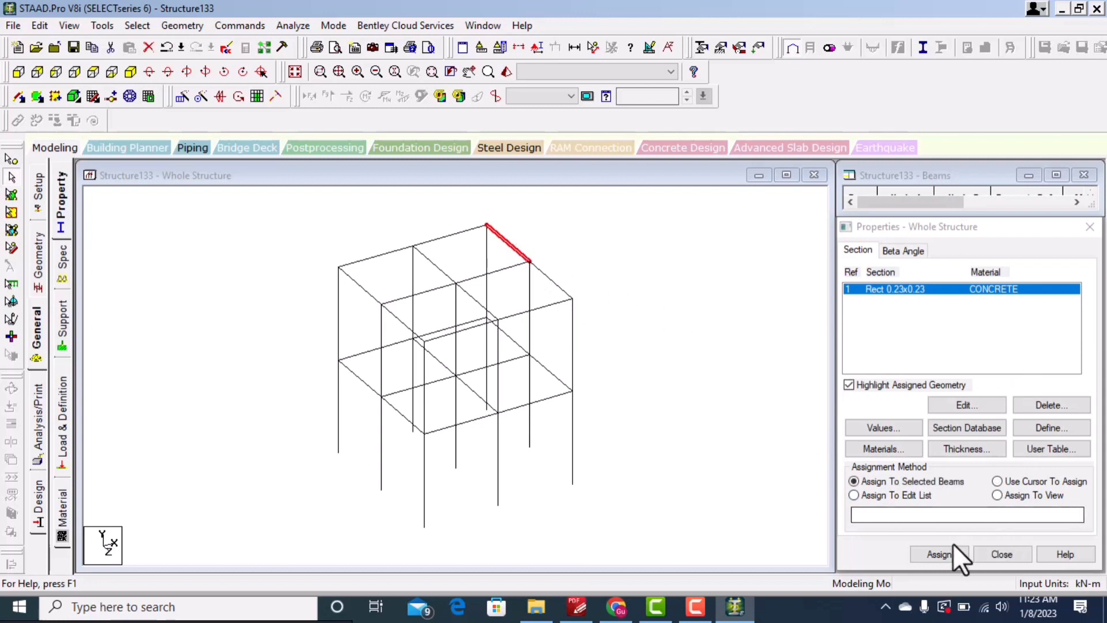
pyautogui.click(939, 554)
pyautogui.click(992, 438)
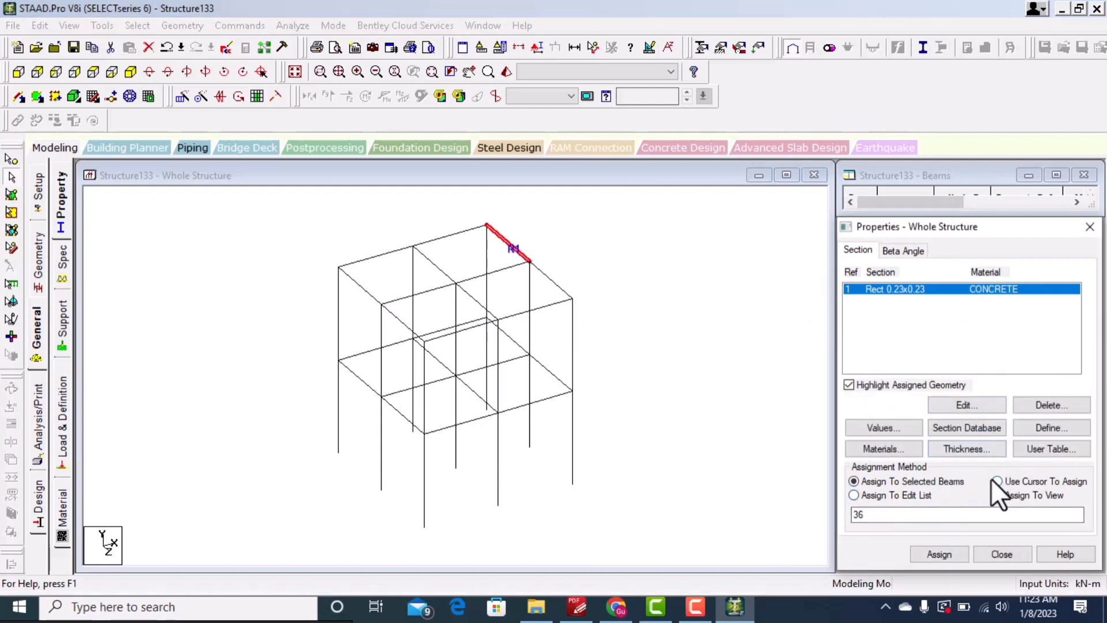
# Step: Assign the rectangular section with the cursor to two beams on the right side of the frame
pyautogui.click(997, 481)
pyautogui.click(935, 554)
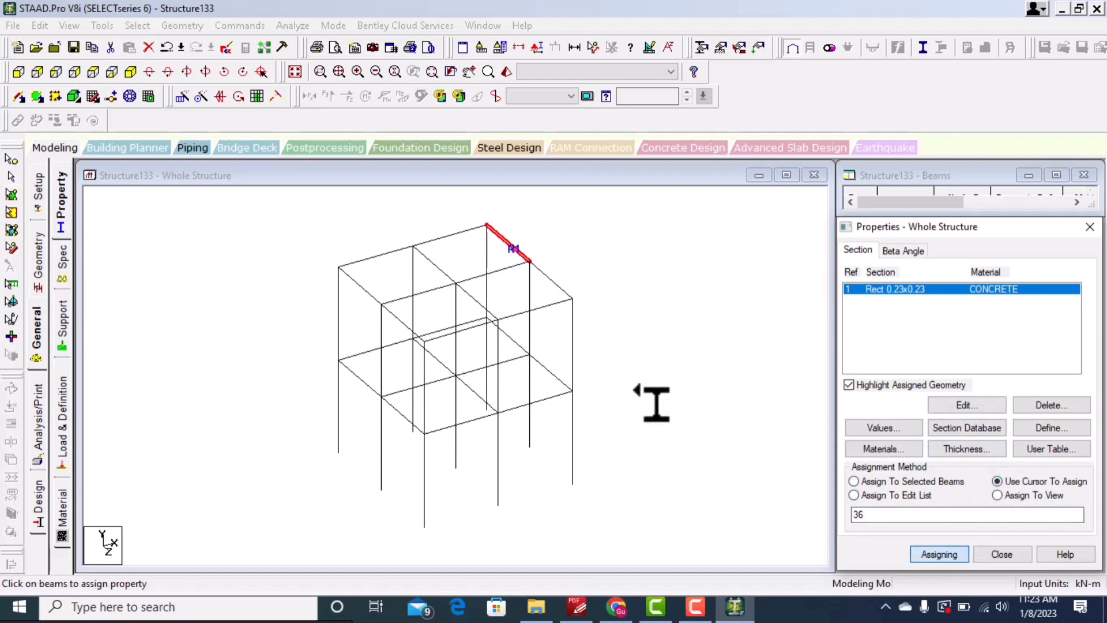
pyautogui.click(570, 328)
pyautogui.click(534, 330)
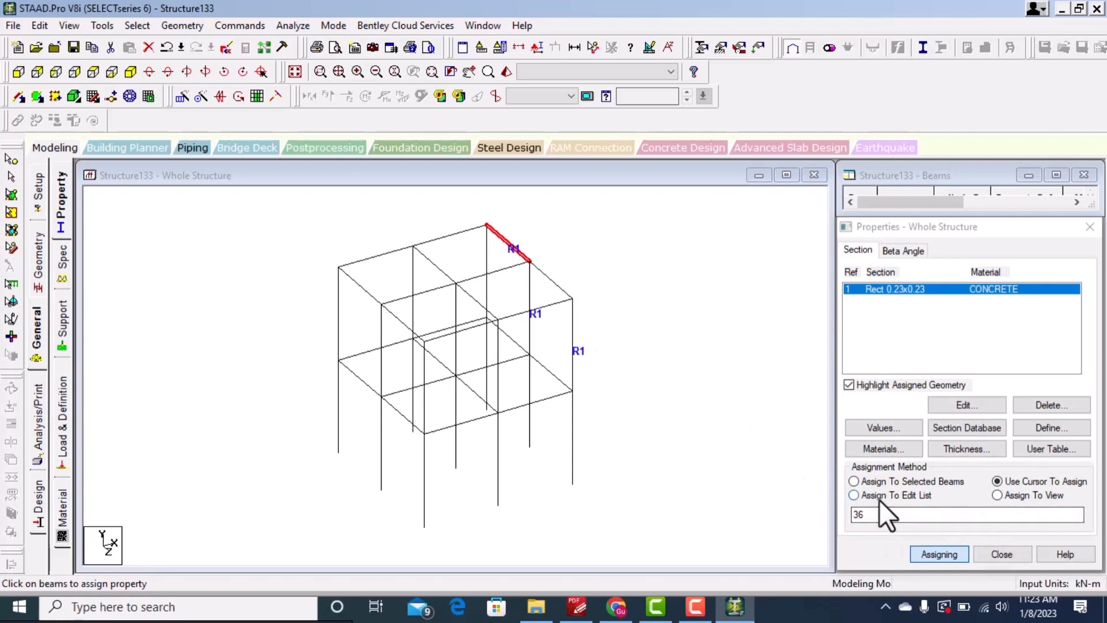
# Step: Assign the rectangular section to member 44 through the edit list
pyautogui.click(854, 495)
pyautogui.click(876, 514)
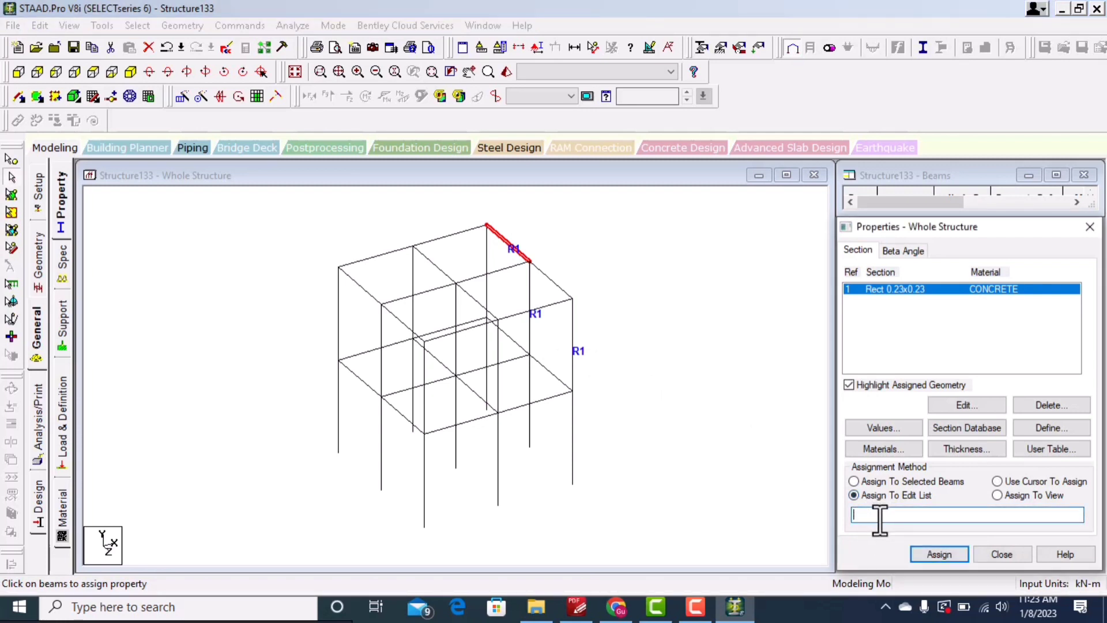
pyautogui.write('44')
pyautogui.click(933, 555)
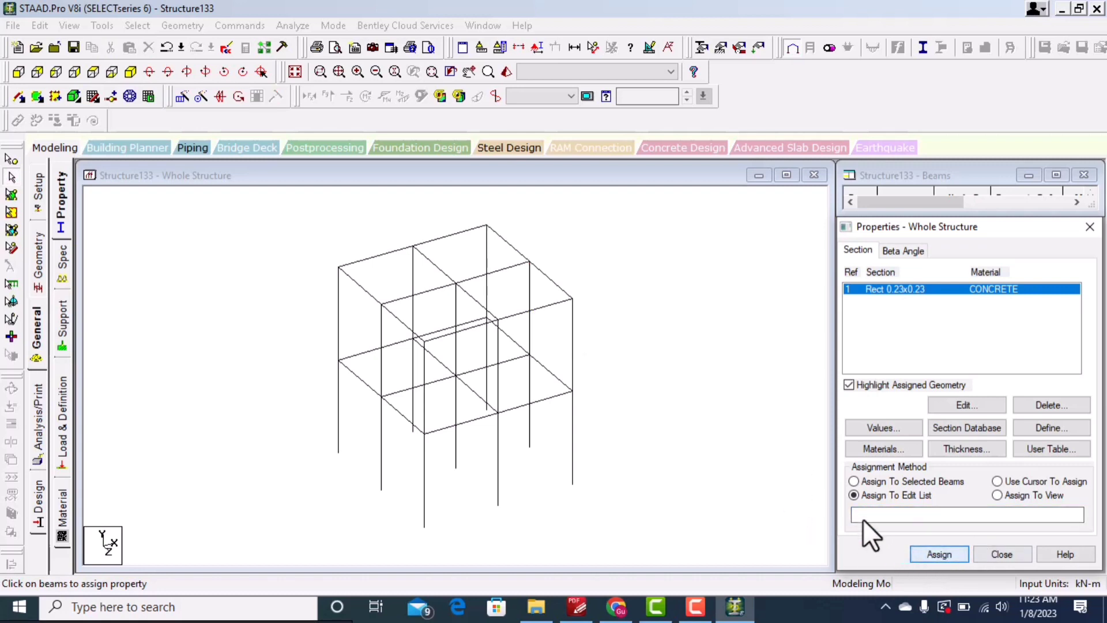
# Step: Select members on the right side and assign the rectangular section to member 24 through the edit list
pyautogui.click(529, 297)
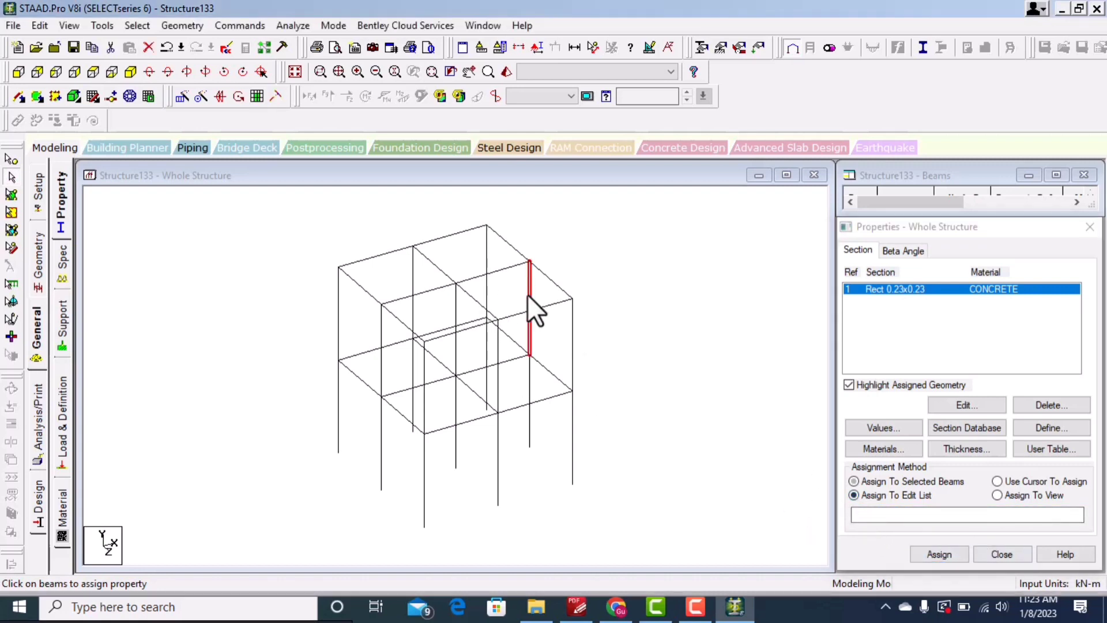
pyautogui.click(852, 494)
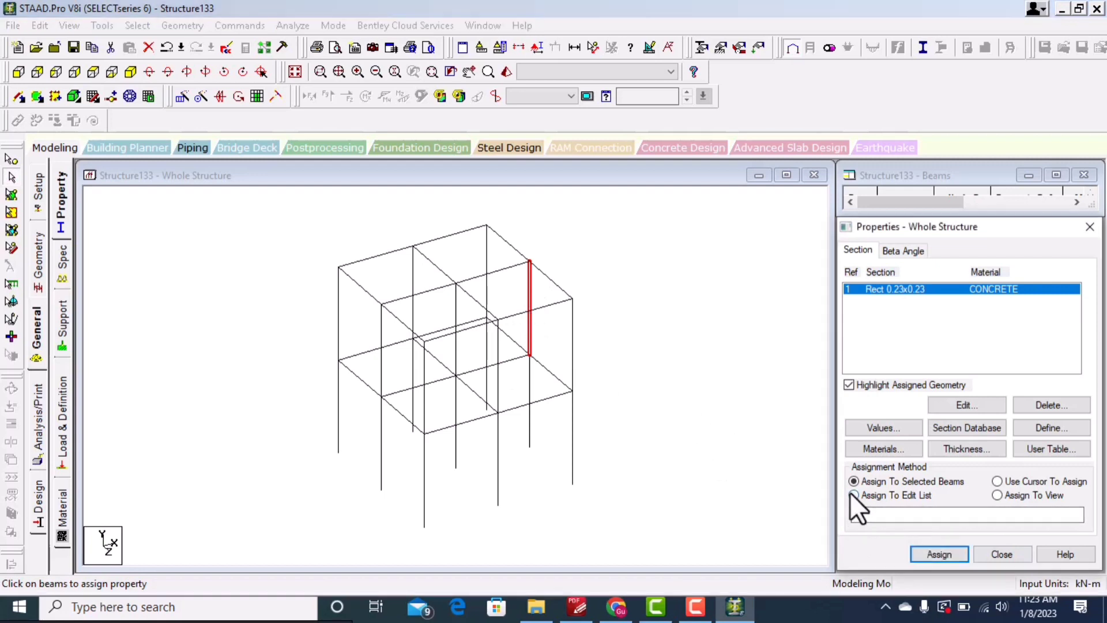
pyautogui.click(894, 513)
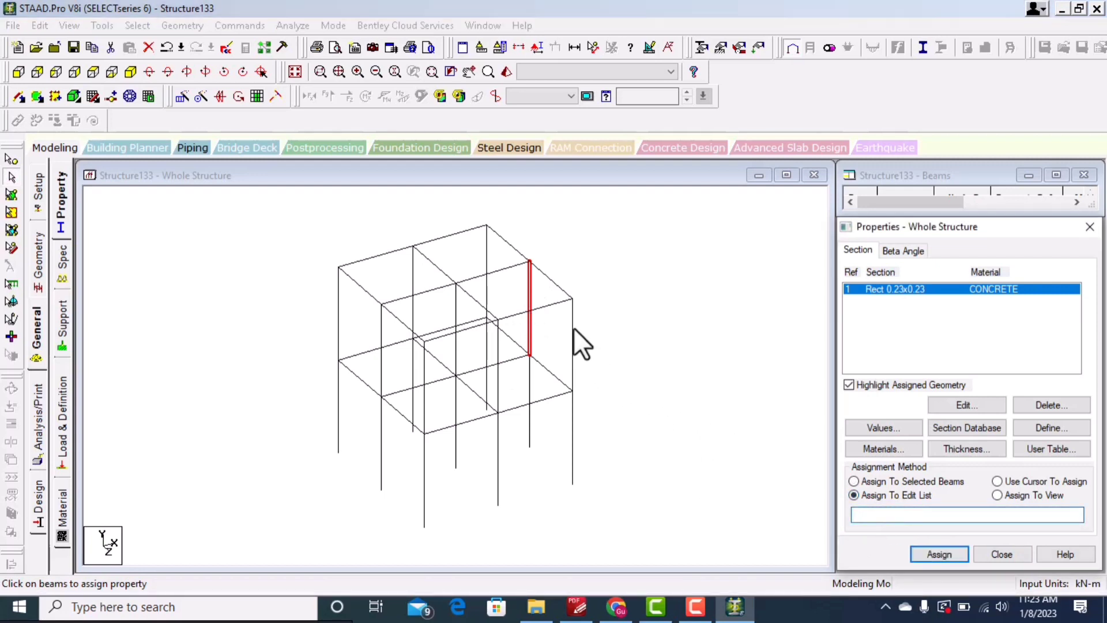
pyautogui.click(529, 314)
pyautogui.keyDown('ctrl'); pyautogui.click(528, 315); pyautogui.keyUp('ctrl')
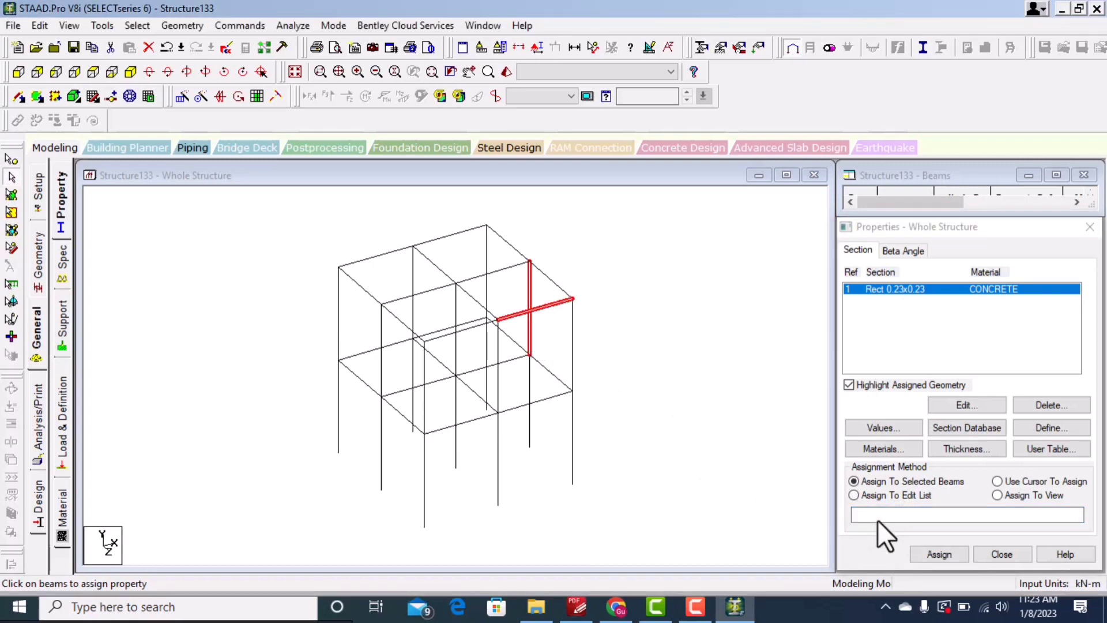
pyautogui.click(866, 508)
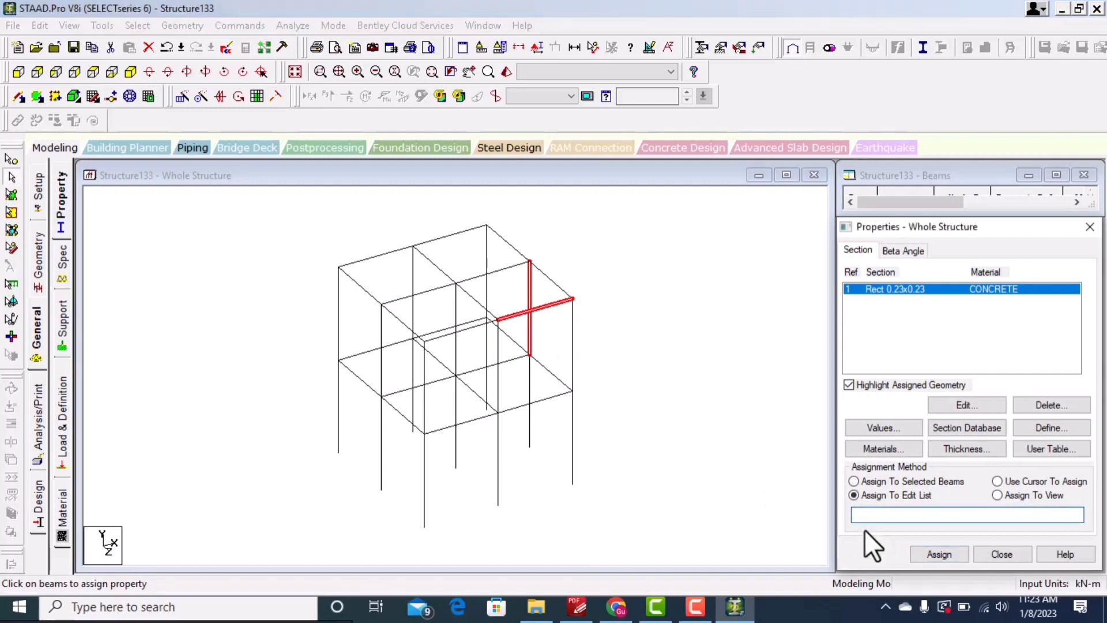
pyautogui.write('24')
pyautogui.click(944, 555)
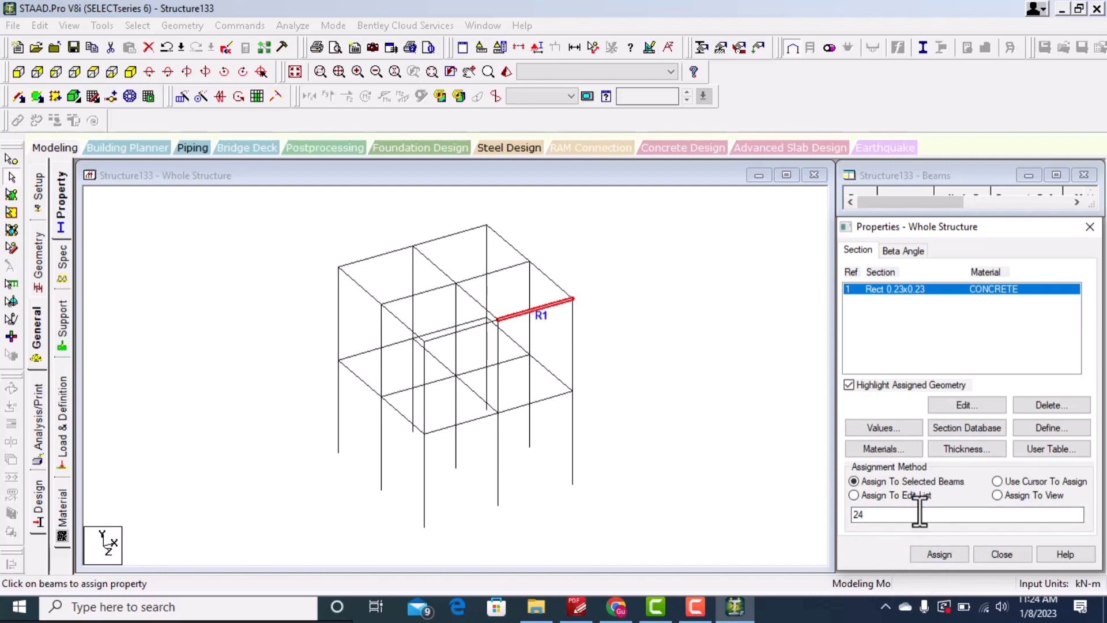
# Step: Assign the rectangular section to all members in the view, confirming
pyautogui.click(996, 496)
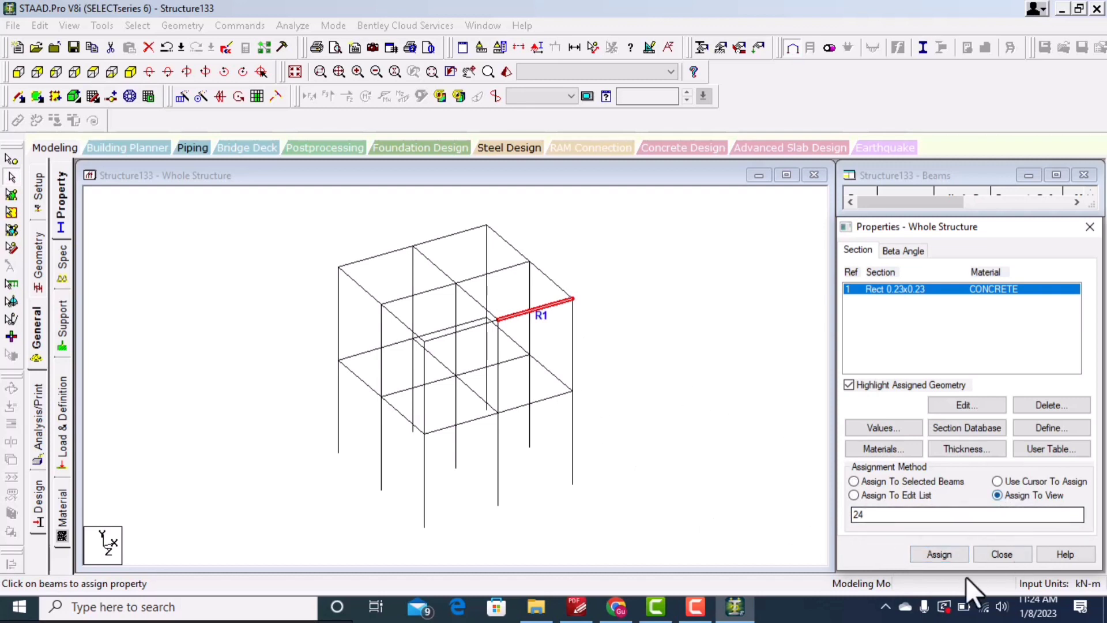
pyautogui.click(939, 554)
pyautogui.click(994, 433)
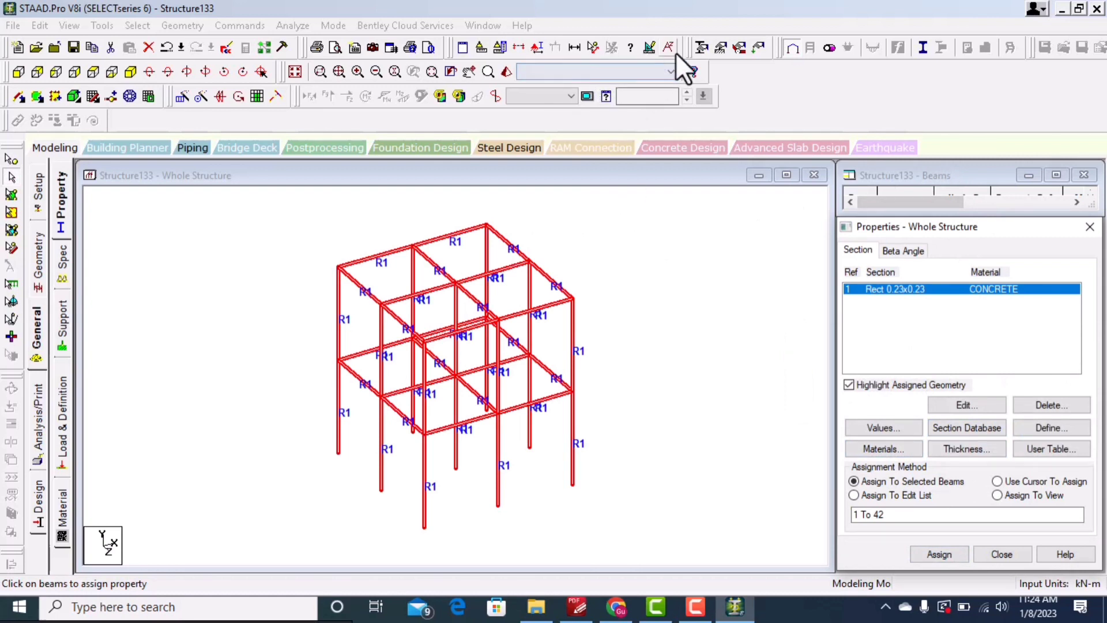
# Step: Open a 3D rendered view of the frame
pyautogui.click(507, 72)
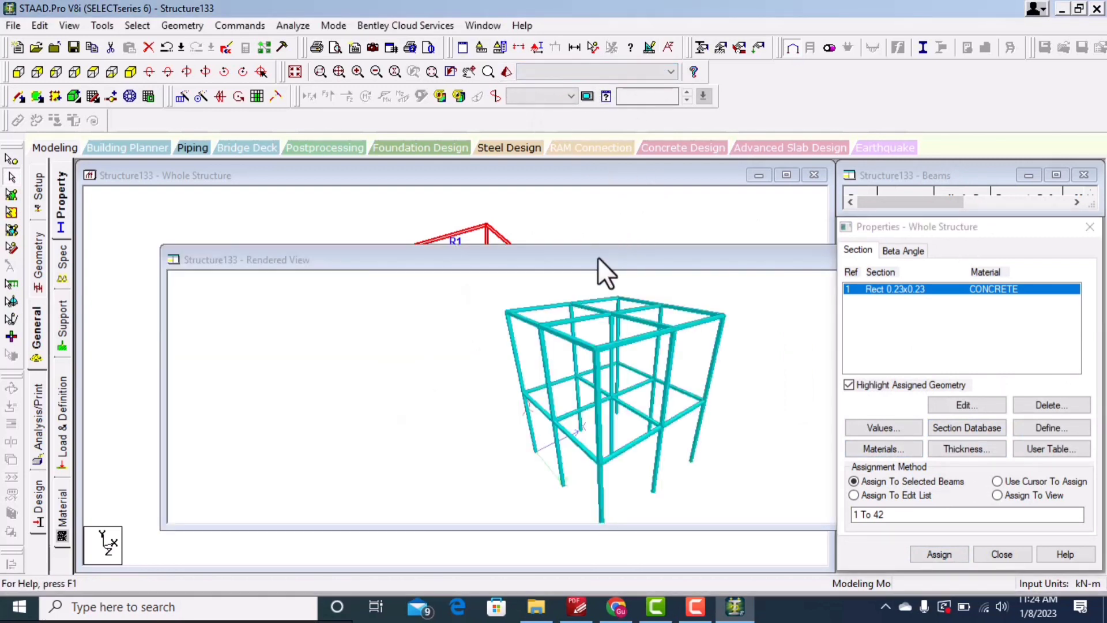
pyautogui.moveTo(597, 257); pyautogui.dragTo(511, 204)
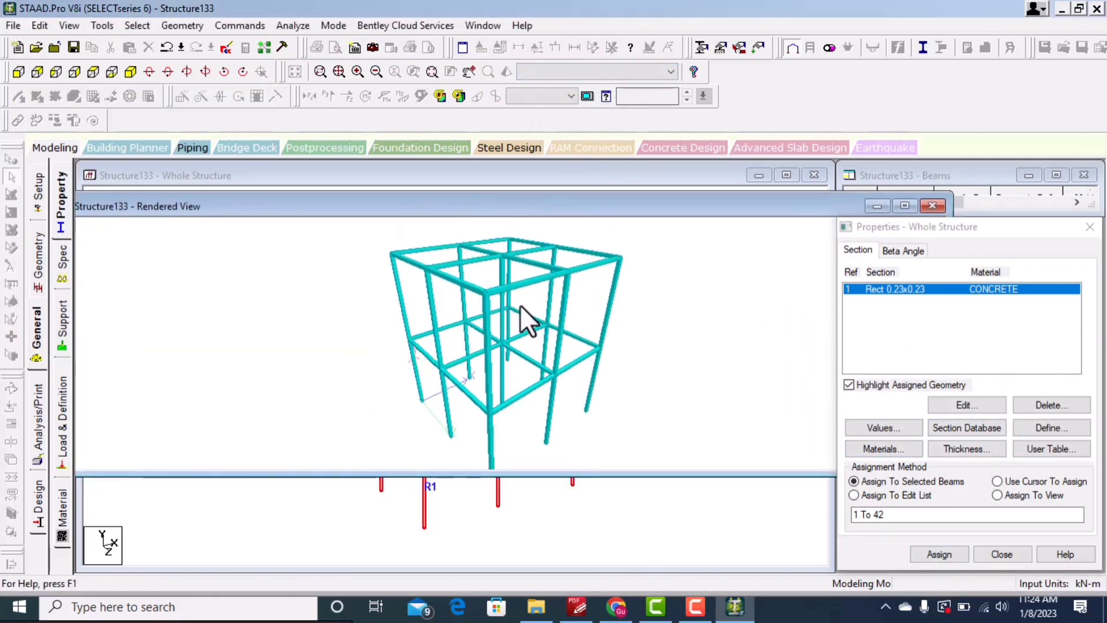
# Step: Orbit the rendered 3D view of the frame, then close the rendered view window
pyautogui.moveTo(538, 302); pyautogui.dragTo(603, 260)
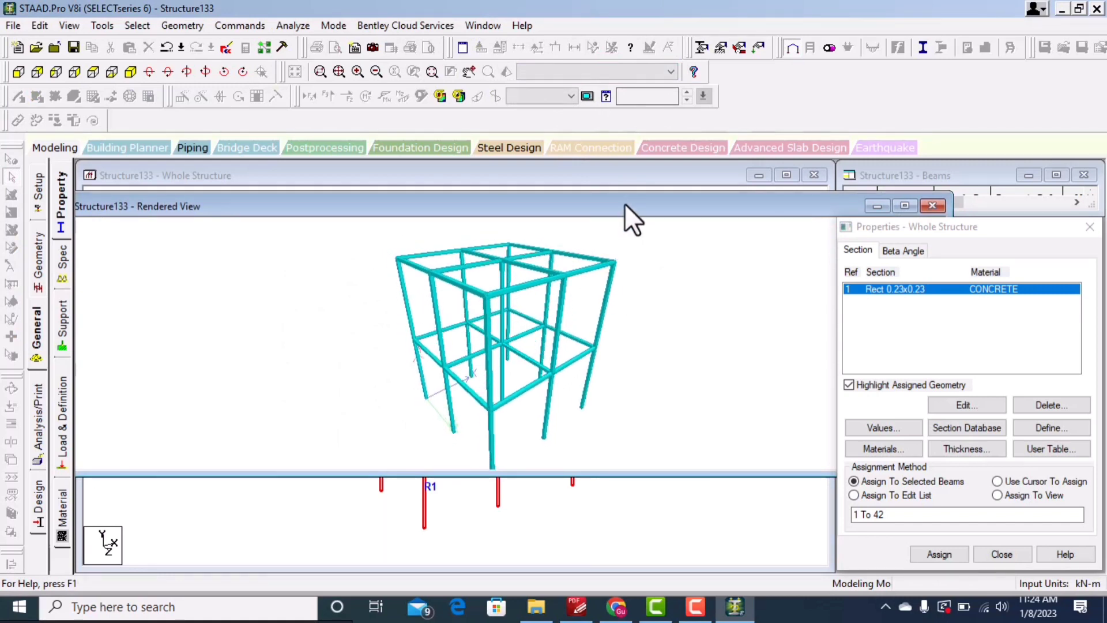
pyautogui.moveTo(624, 203); pyautogui.dragTo(297, 219)
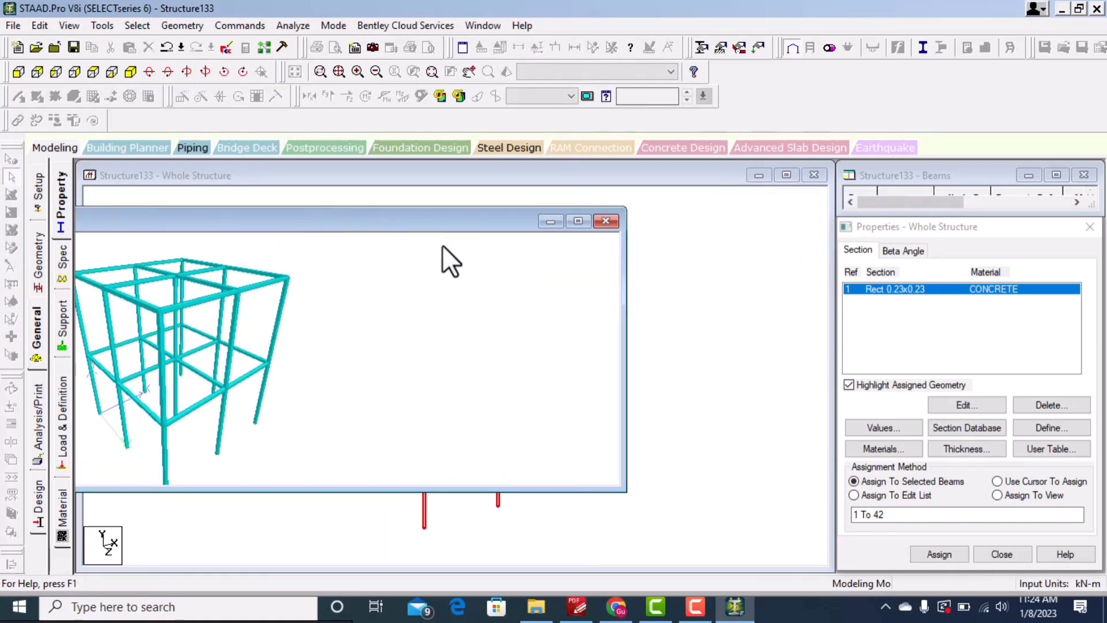
pyautogui.click(604, 220)
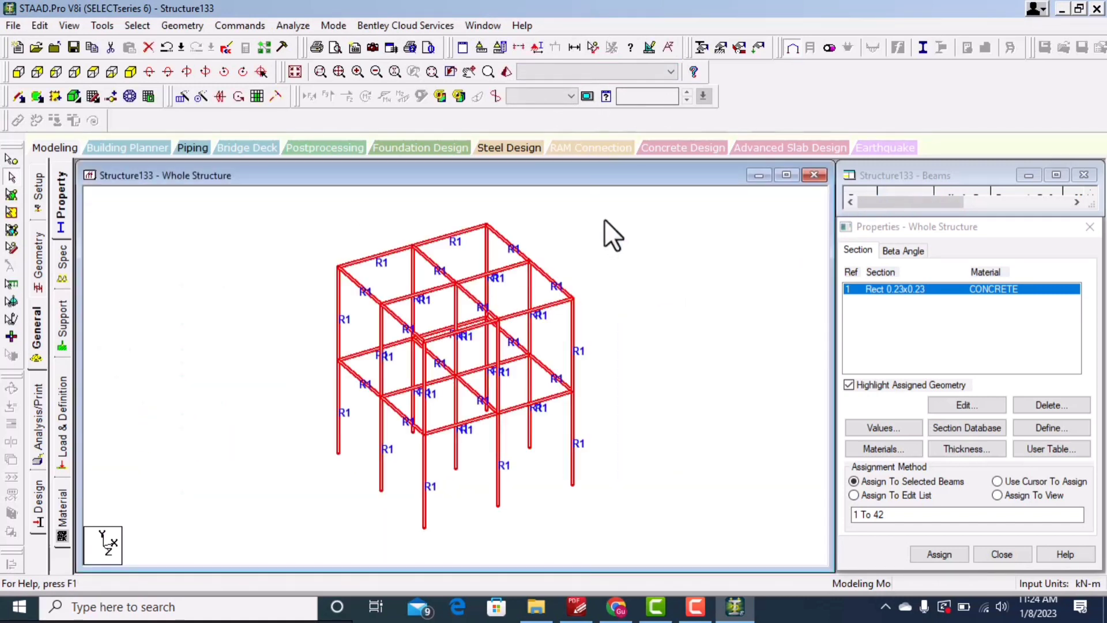
# Step: Set the structure diagram's 3D sections option to Full Sections and apply it
pyautogui.click(649, 43)
pyautogui.moveTo(548, 46); pyautogui.dragTo(527, 30)
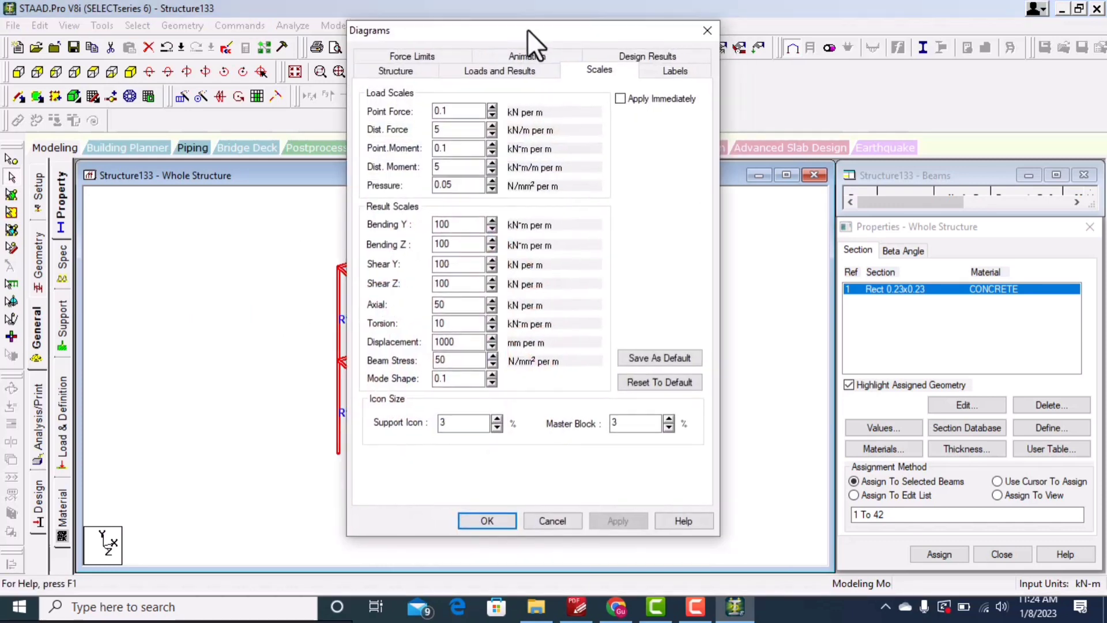
pyautogui.click(398, 71)
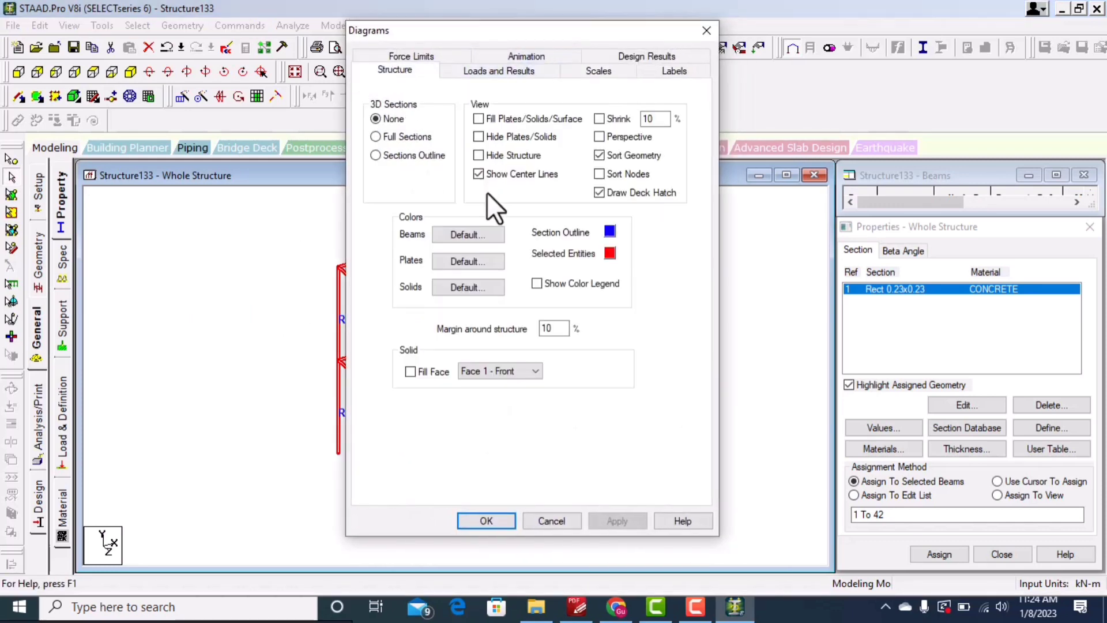
pyautogui.click(376, 137)
pyautogui.click(617, 518)
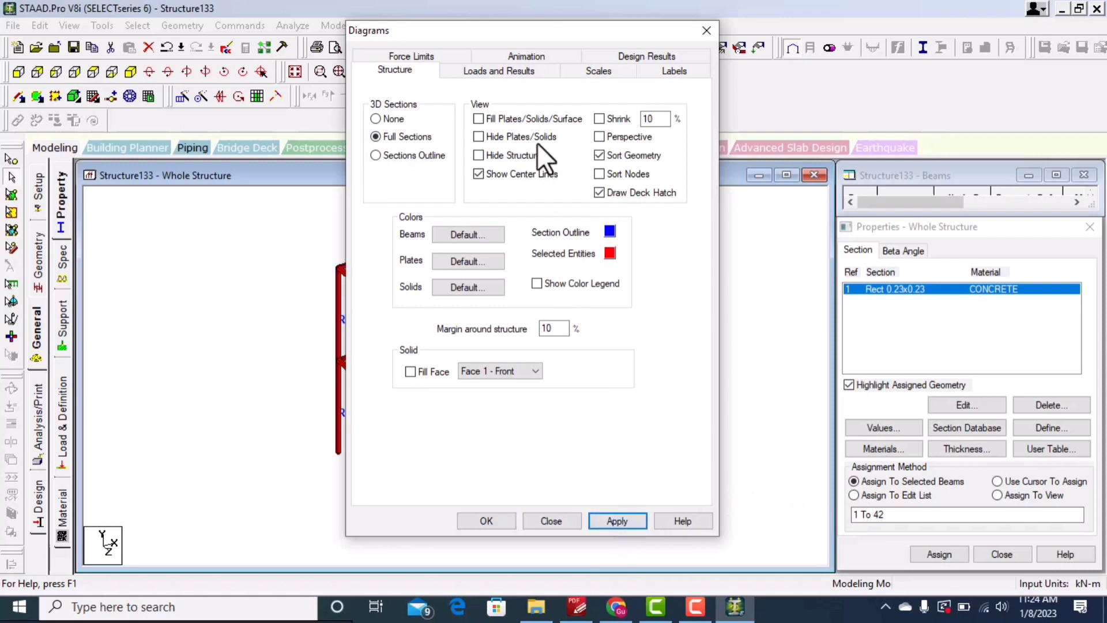
# Step: Change the selected-entities colour to green and confirm the diagram settings
pyautogui.moveTo(527, 34); pyautogui.dragTo(839, 40)
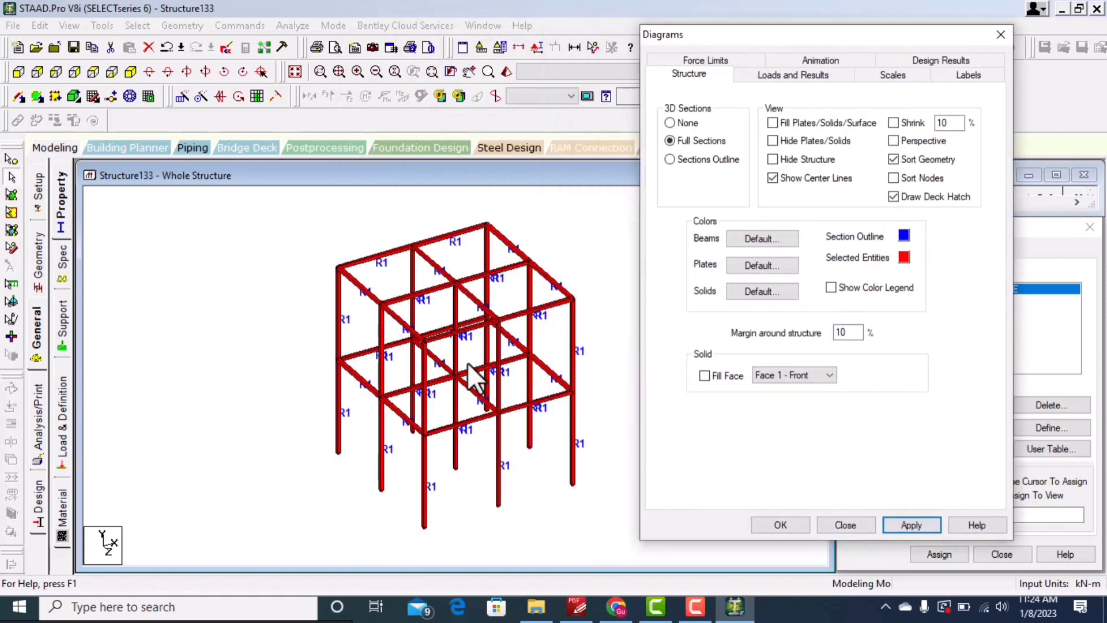
pyautogui.click(902, 253)
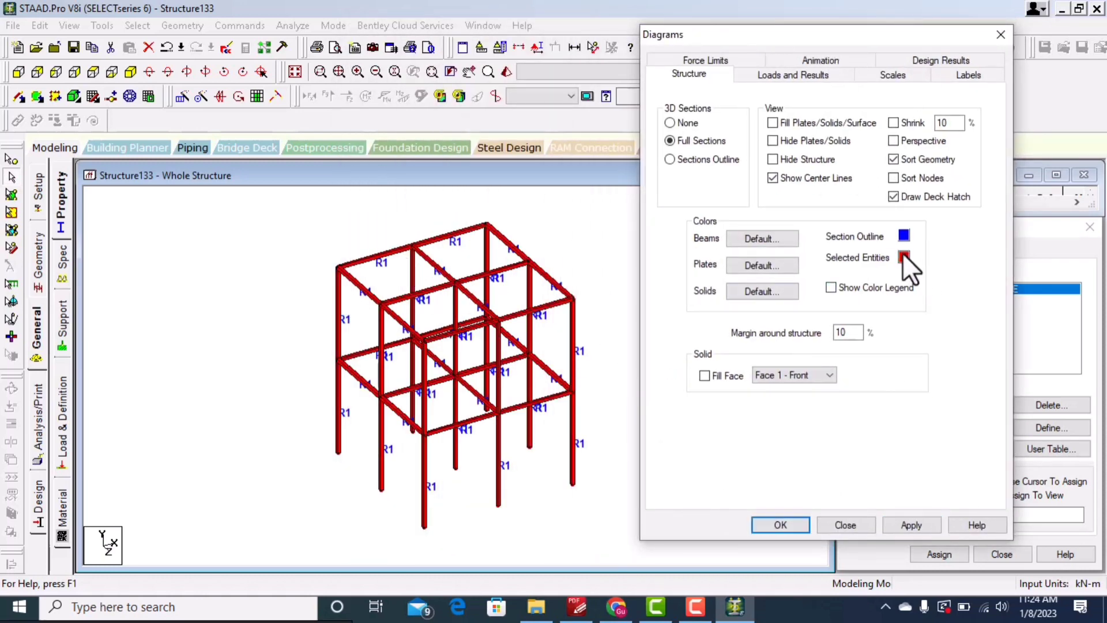
pyautogui.click(814, 233)
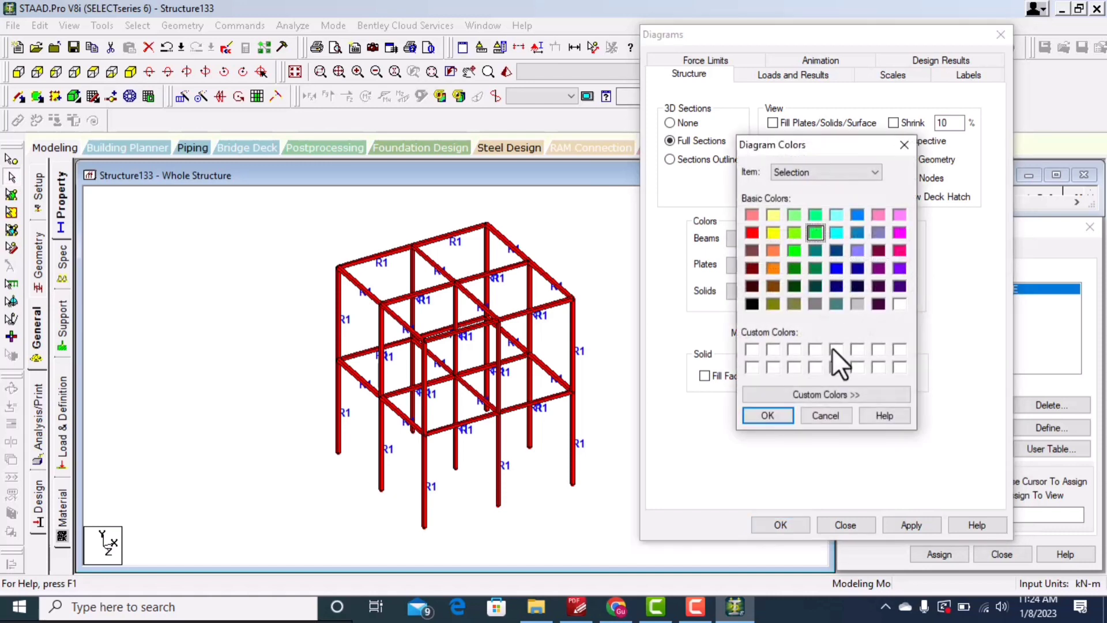
pyautogui.click(767, 415)
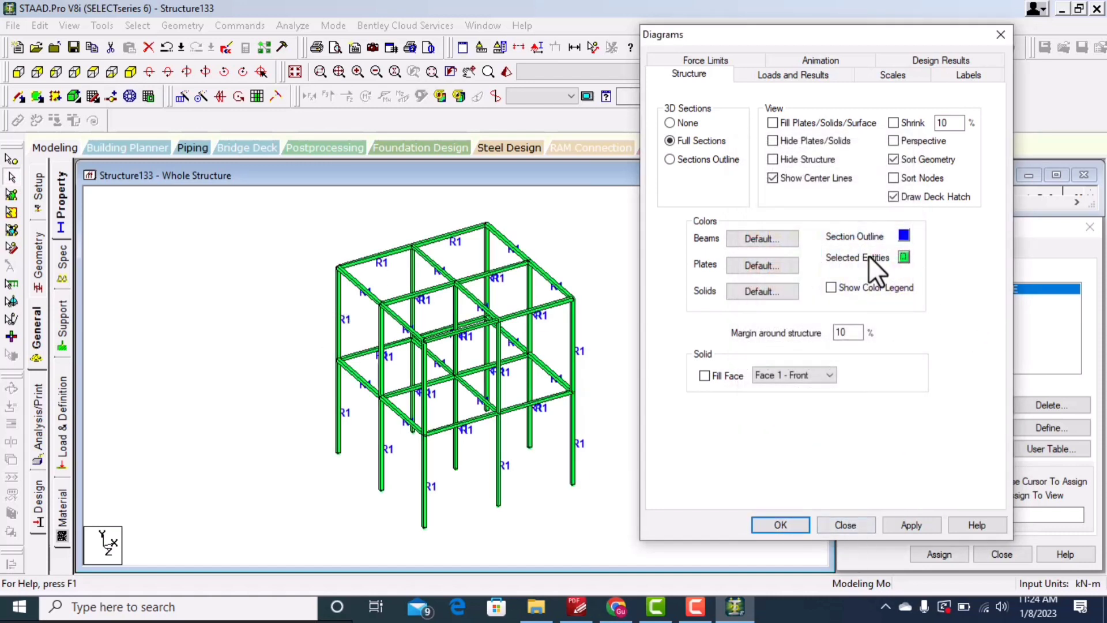
pyautogui.click(779, 524)
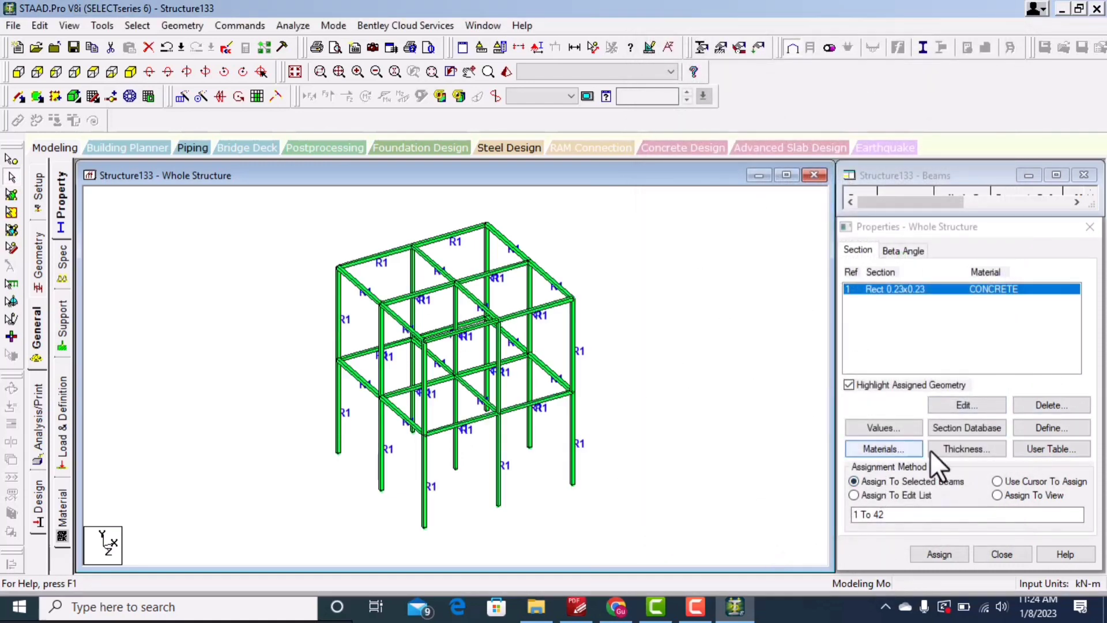
# Step: Review the materials table and the CONCRETE material's isotropic properties without changing them
pyautogui.click(899, 450)
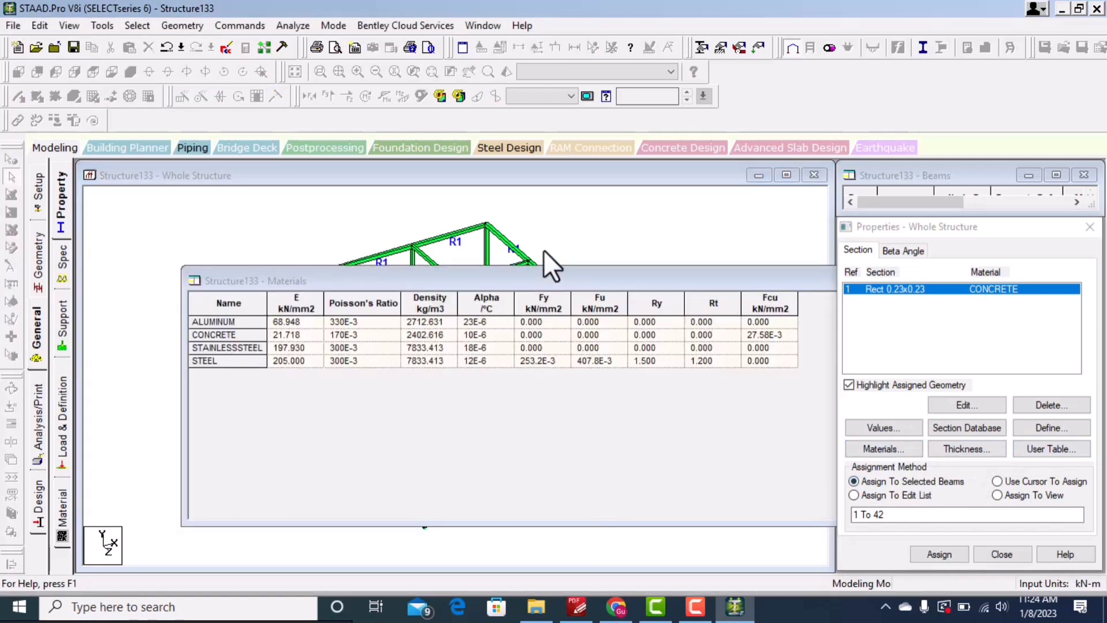
pyautogui.moveTo(535, 282); pyautogui.dragTo(479, 204)
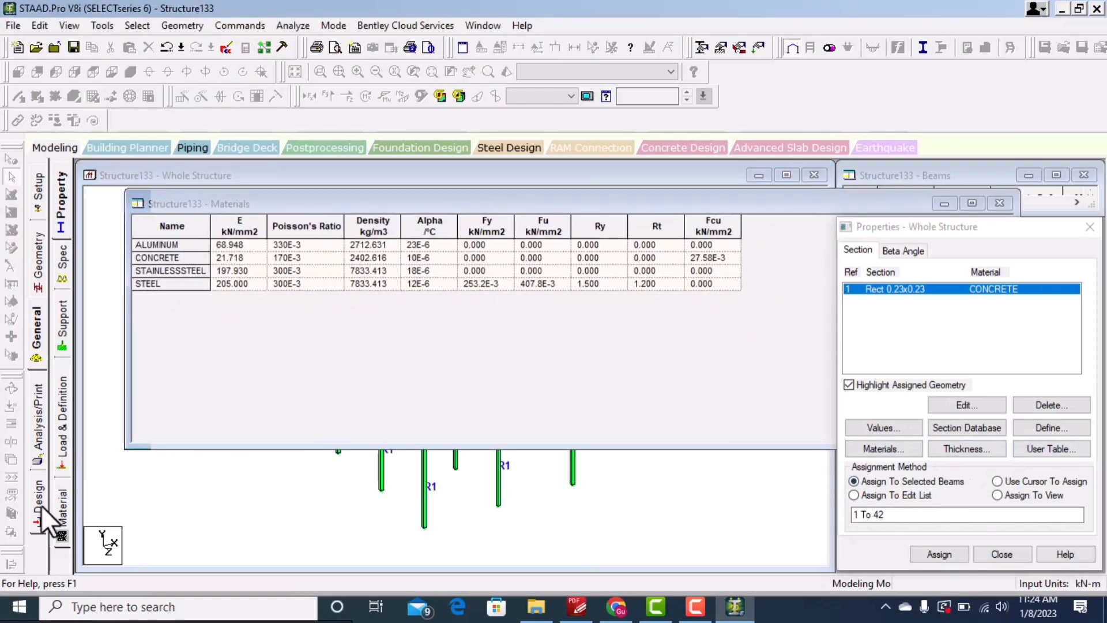
pyautogui.click(62, 512)
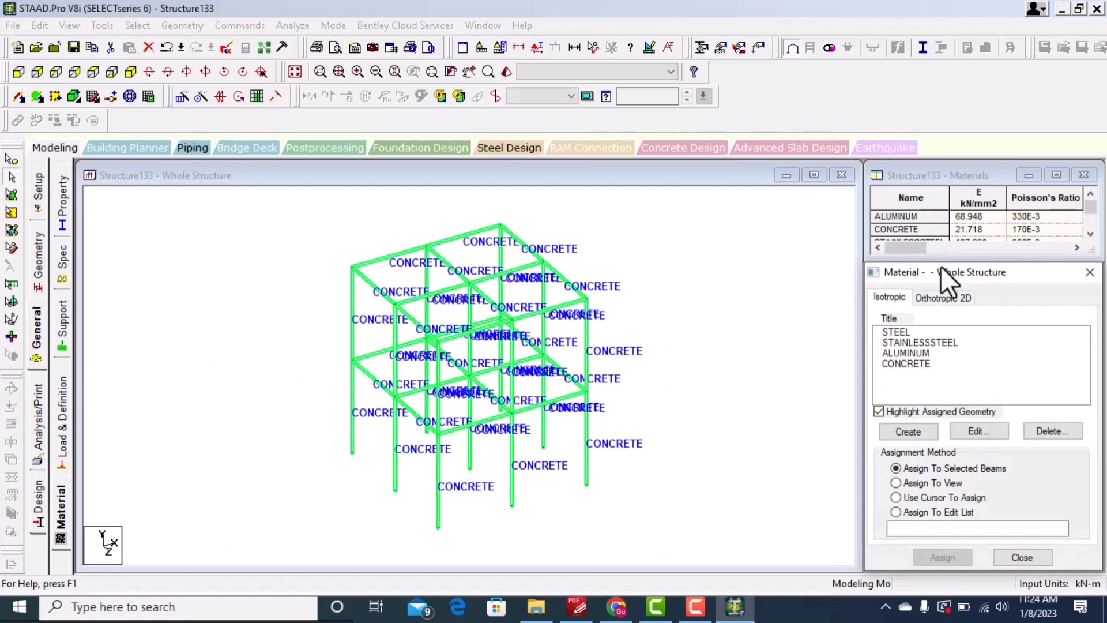
pyautogui.moveTo(940, 266); pyautogui.dragTo(820, 213)
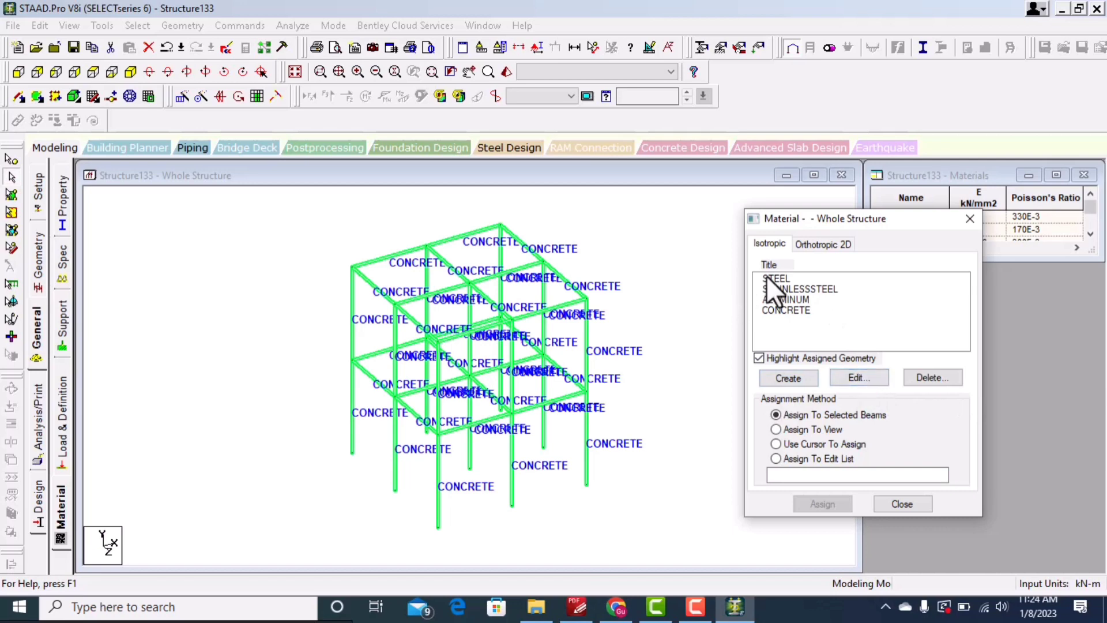
pyautogui.click(789, 309)
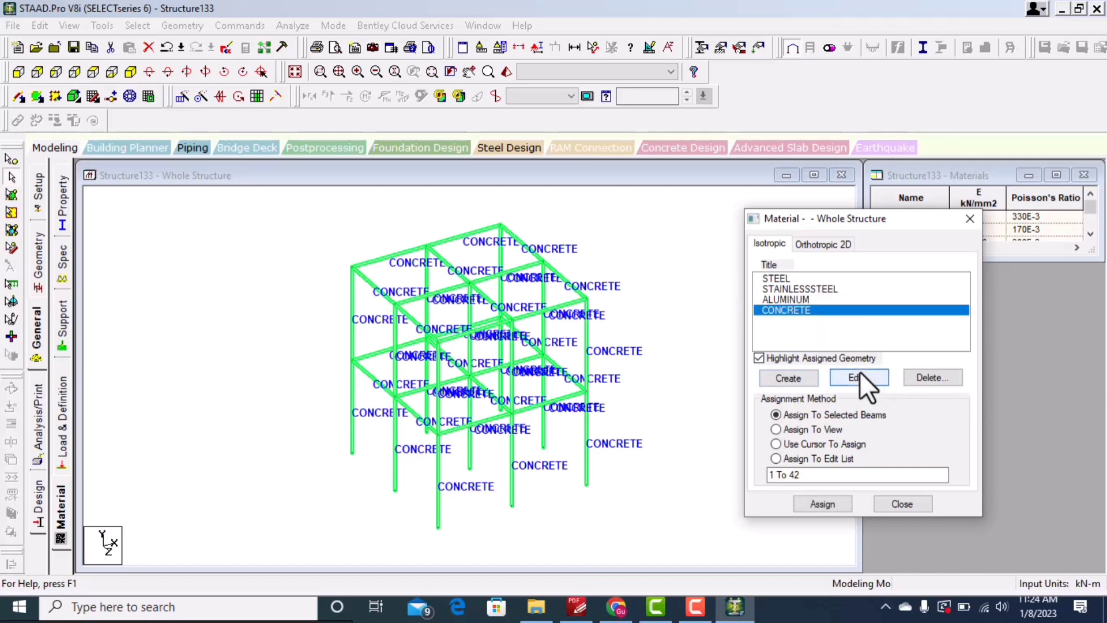
pyautogui.click(860, 376)
pyautogui.moveTo(572, 111); pyautogui.dragTo(512, 98)
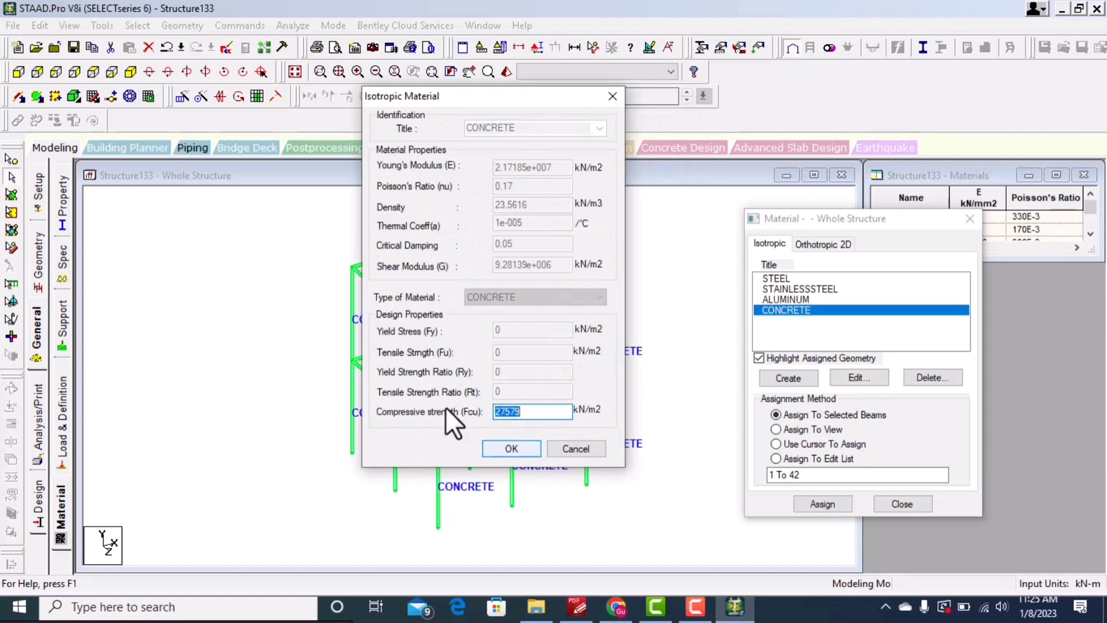
pyautogui.moveTo(502, 90); pyautogui.dragTo(548, 120)
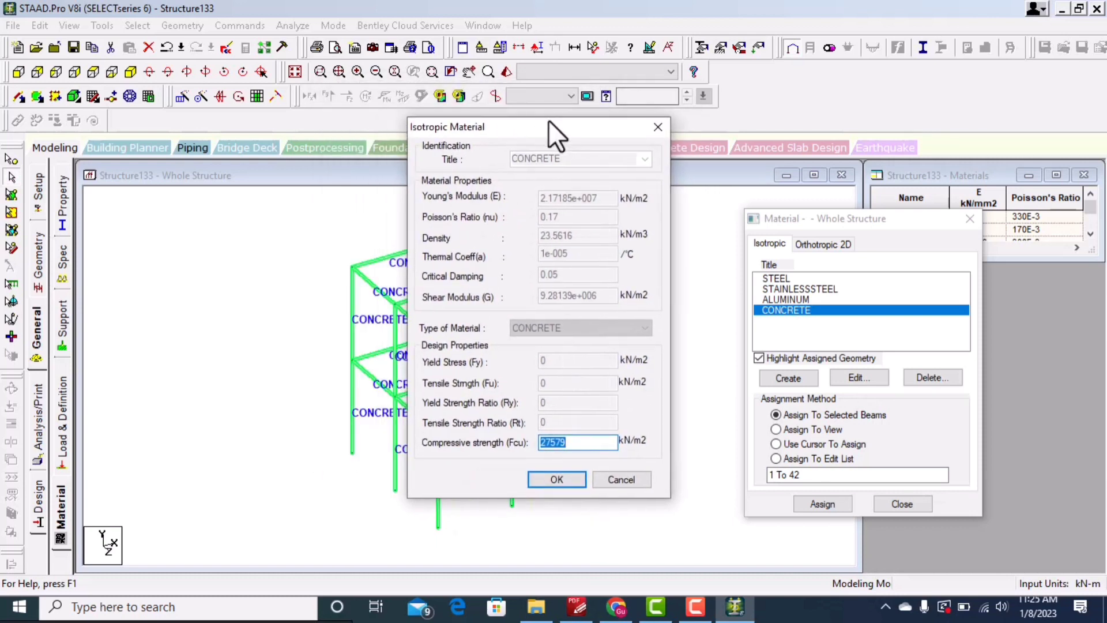
pyautogui.click(658, 127)
# Step: Examine the fields for creating a new isotropic material, then cancel and close the material dialog
pyautogui.click(802, 378)
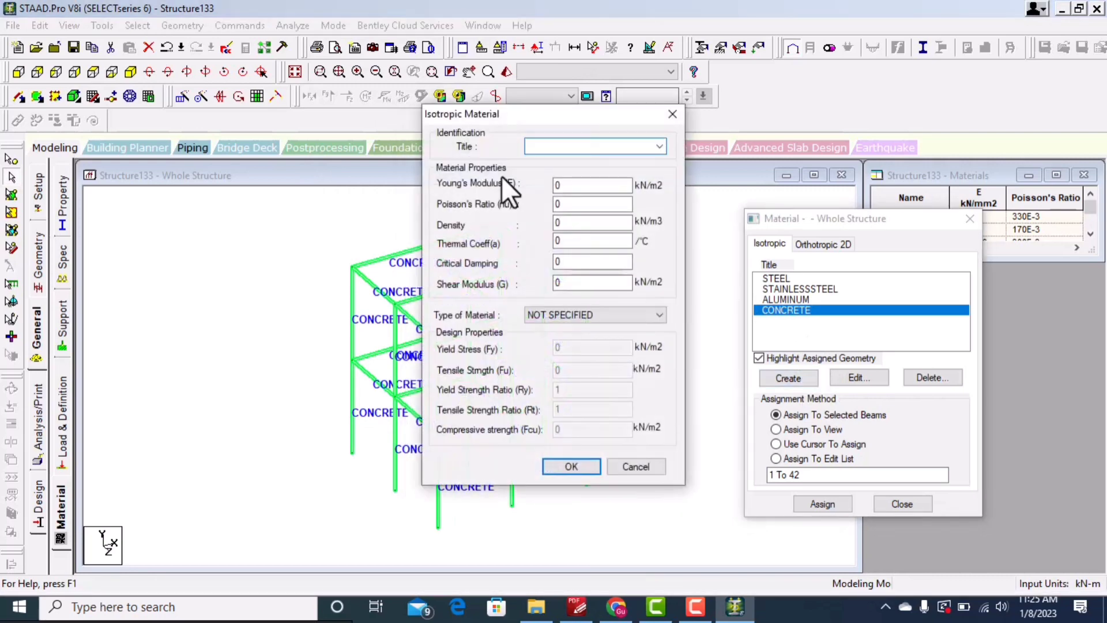
pyautogui.moveTo(535, 113); pyautogui.dragTo(350, 74)
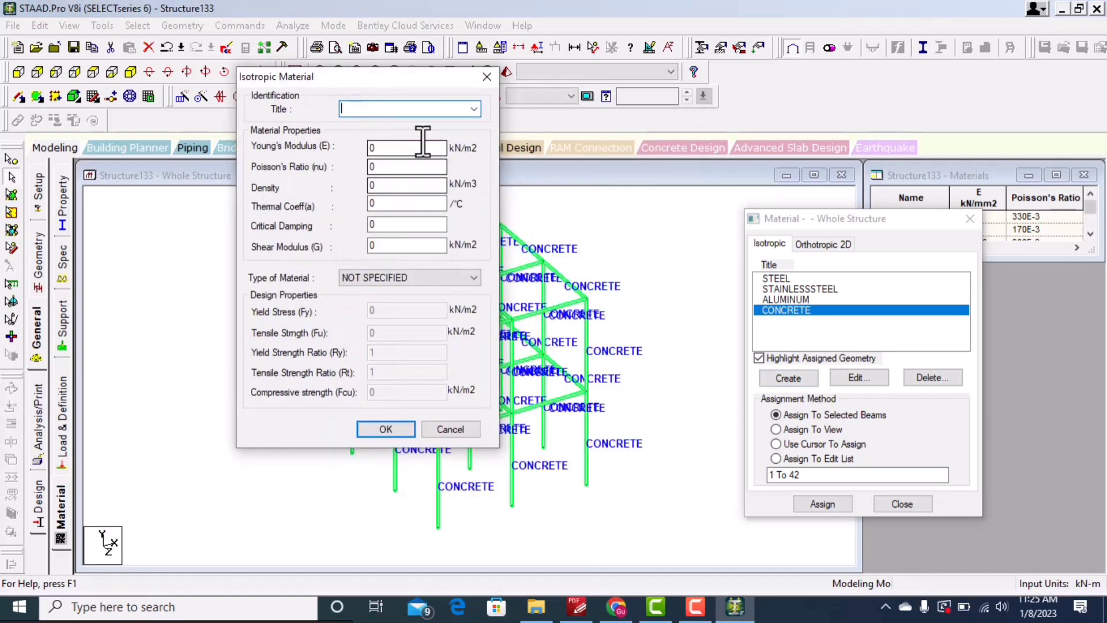
pyautogui.moveTo(391, 148); pyautogui.dragTo(336, 149)
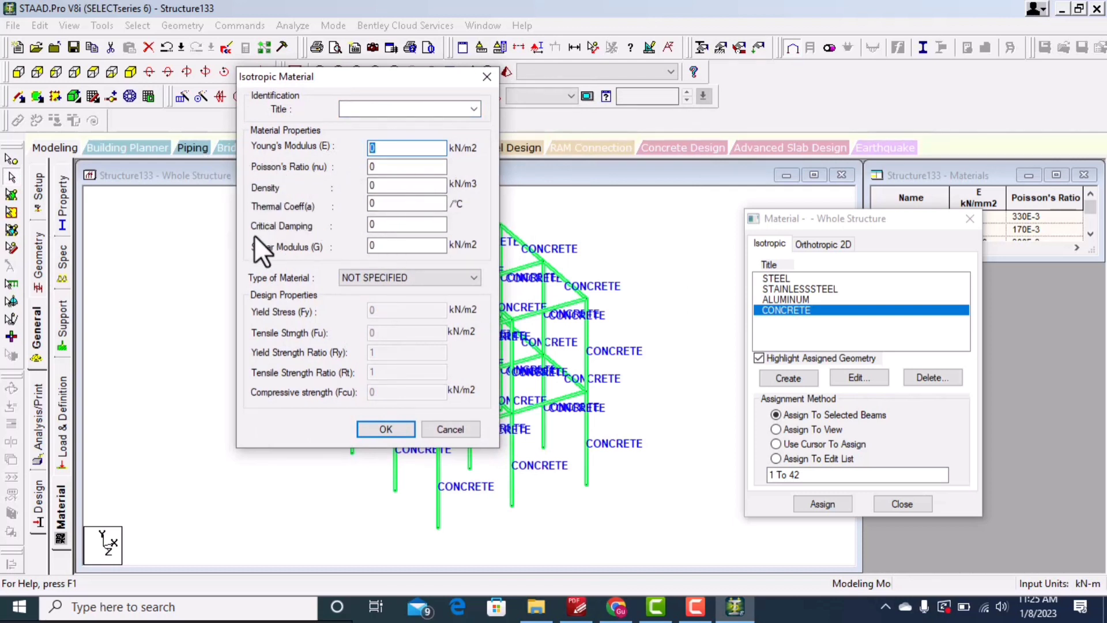
pyautogui.moveTo(358, 75); pyautogui.dragTo(257, 69)
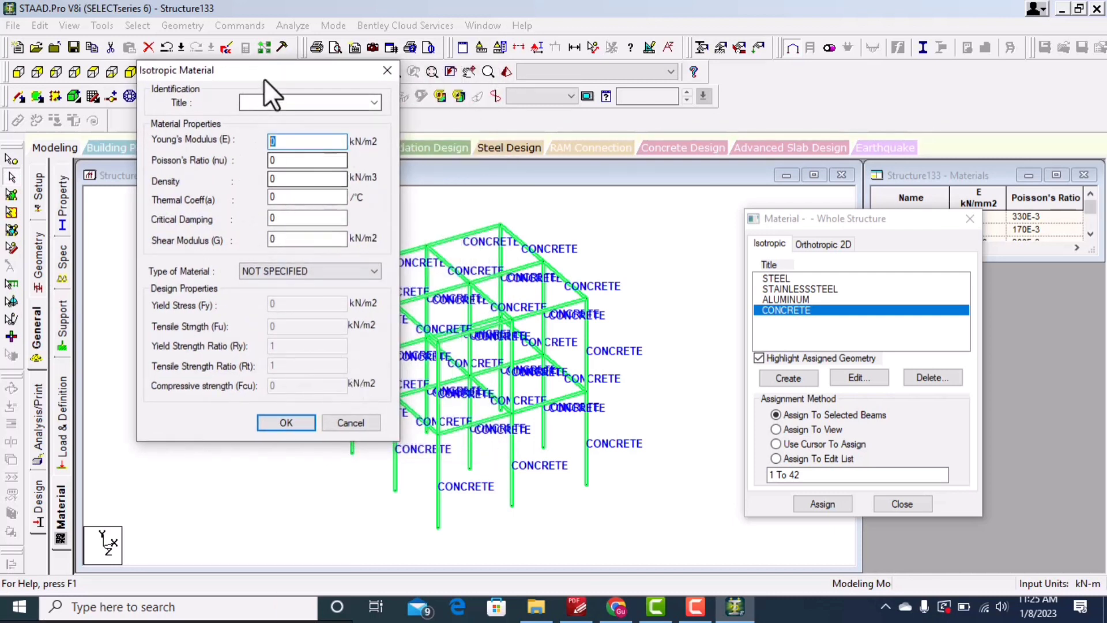
pyautogui.moveTo(268, 70); pyautogui.dragTo(335, 58)
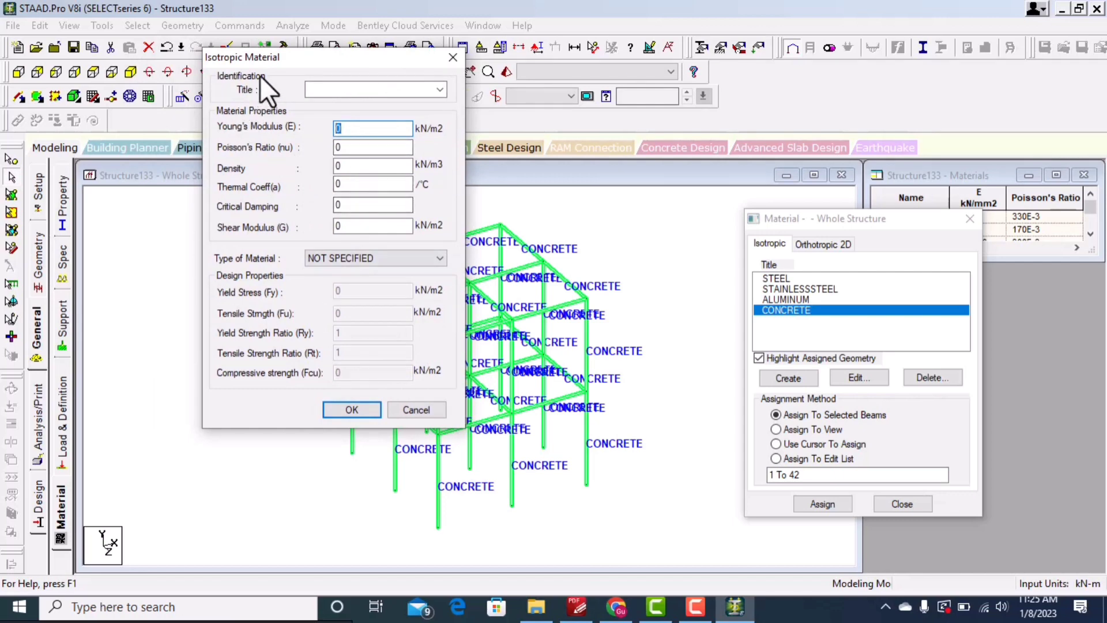
pyautogui.click(414, 410)
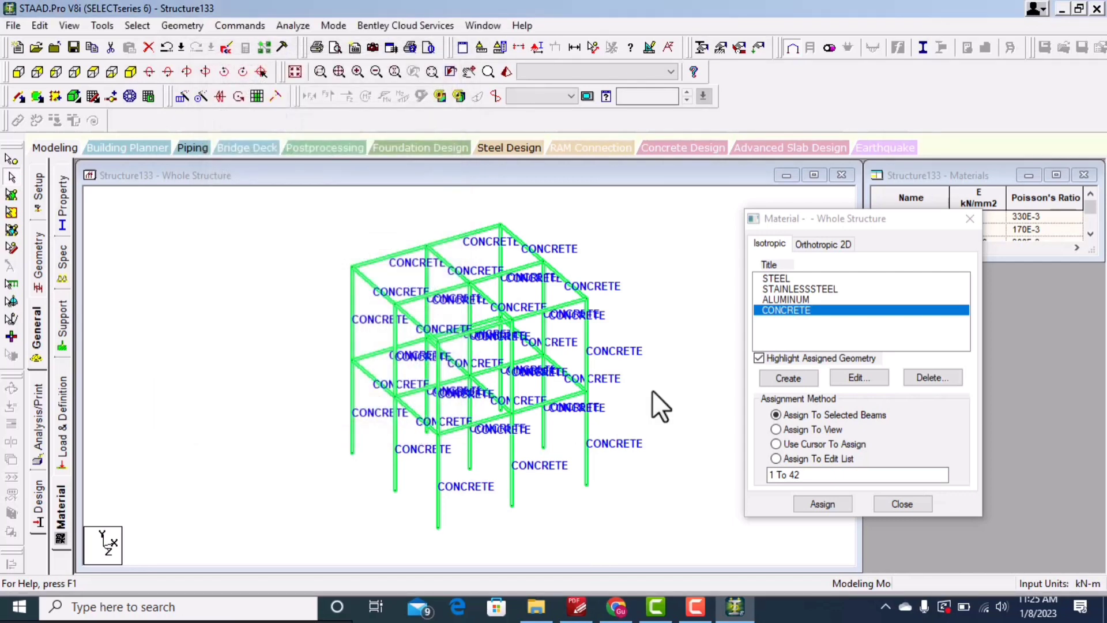
pyautogui.moveTo(833, 216); pyautogui.dragTo(793, 187)
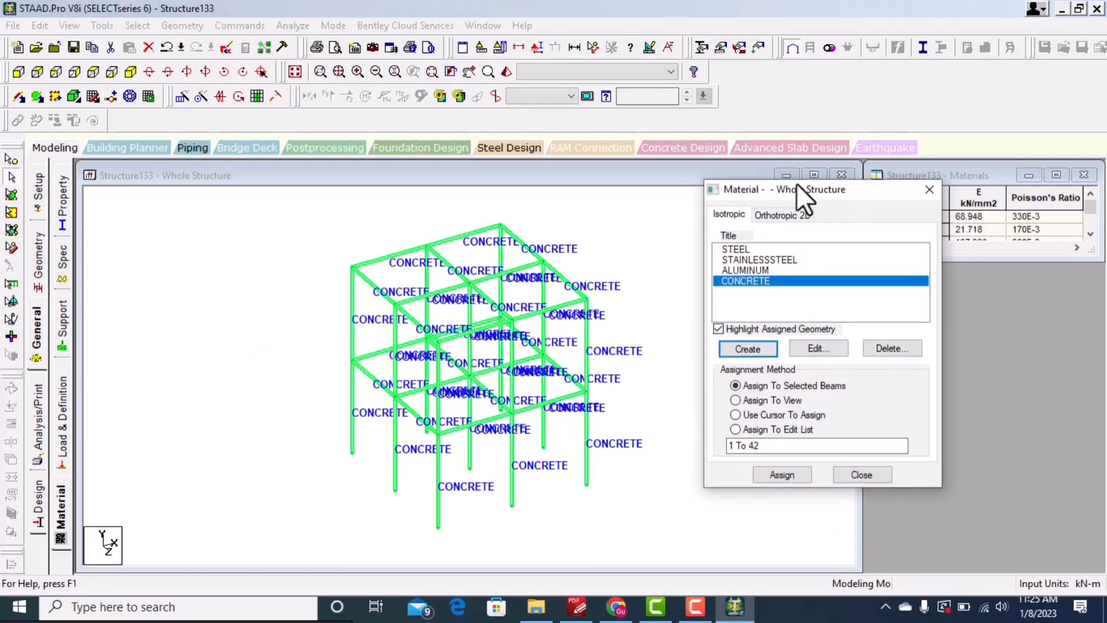
pyautogui.moveTo(796, 187); pyautogui.dragTo(699, 226)
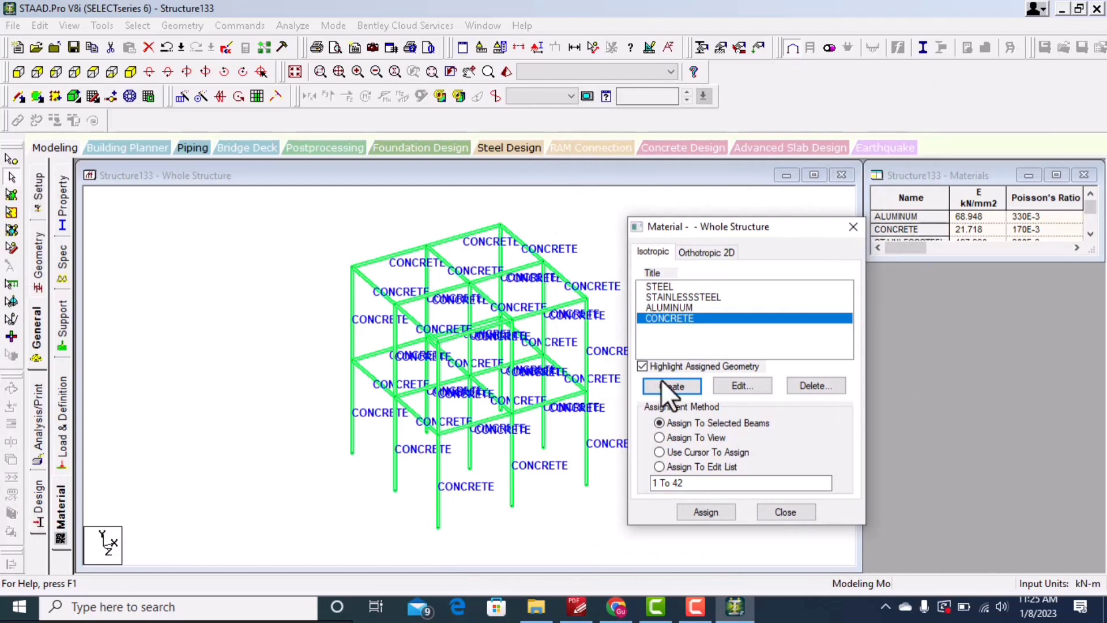
pyautogui.moveTo(736, 223); pyautogui.dragTo(655, 192)
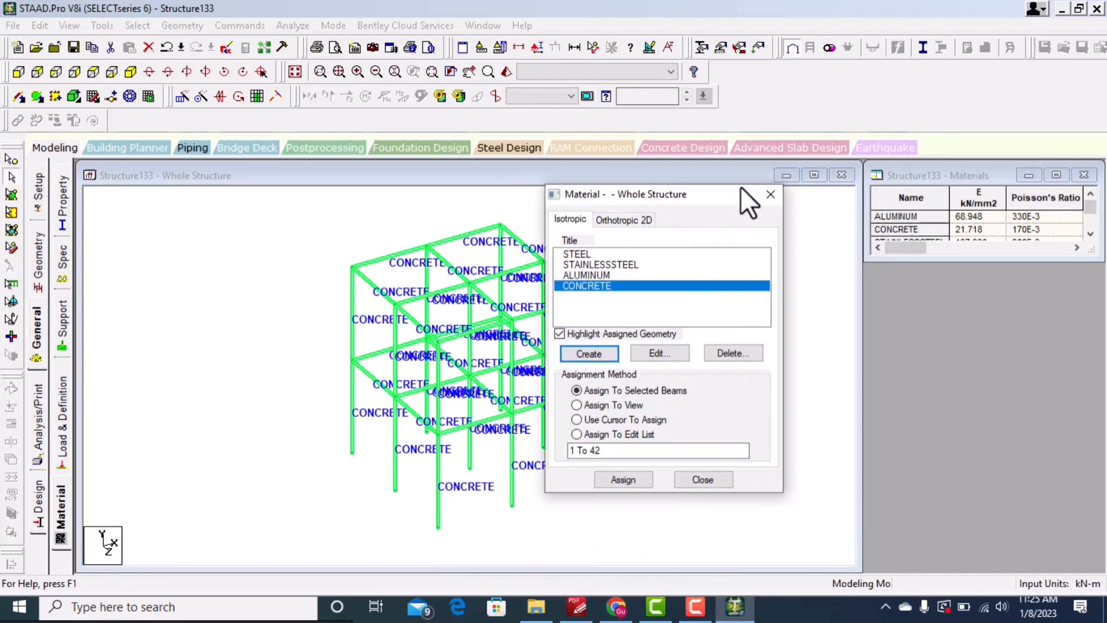
pyautogui.click(770, 194)
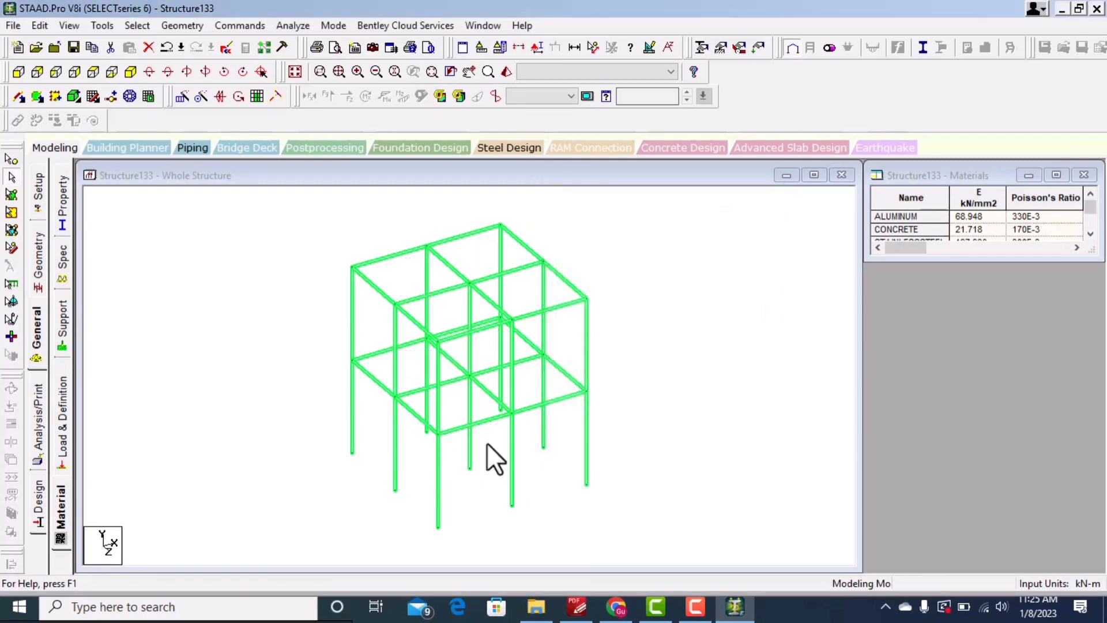
# Step: Open the plate element thickness settings from the section properties and close them
pyautogui.click(63, 203)
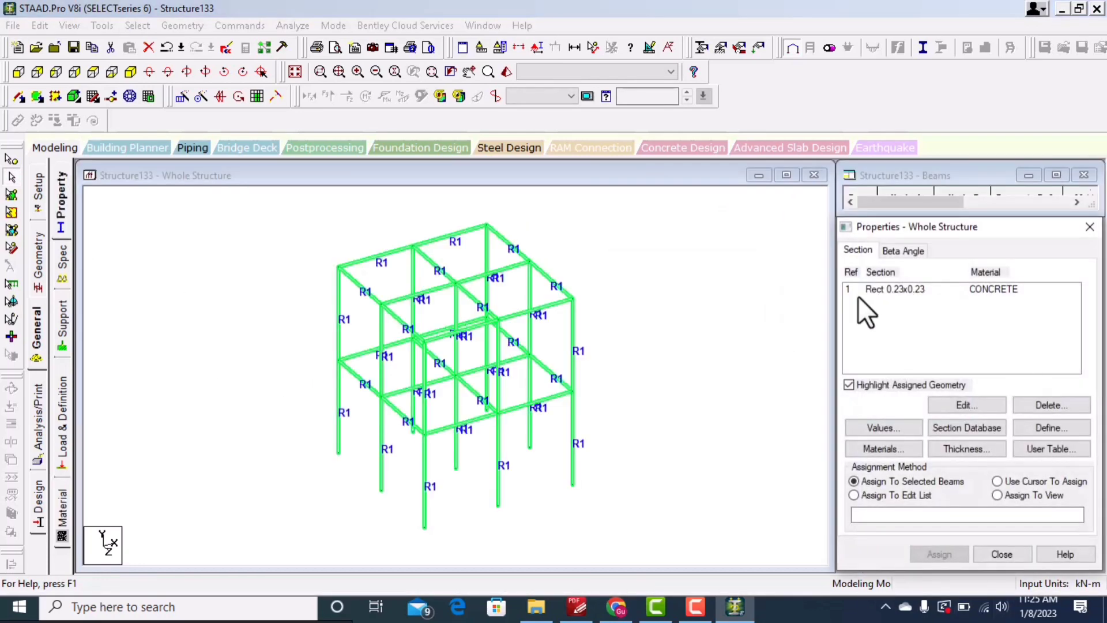
pyautogui.click(969, 445)
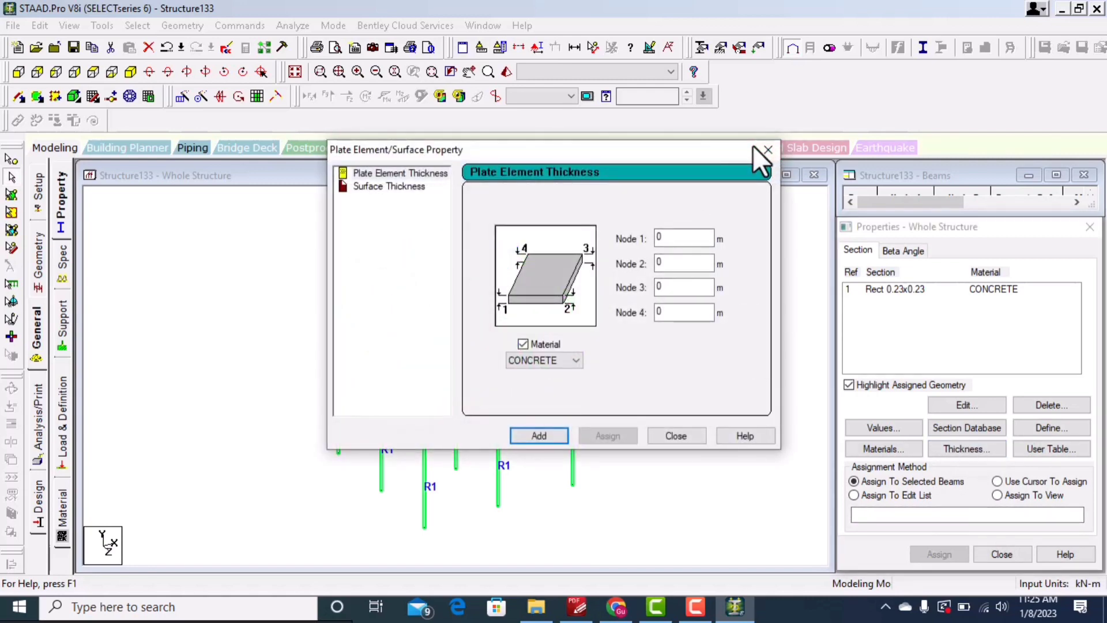
pyautogui.click(768, 149)
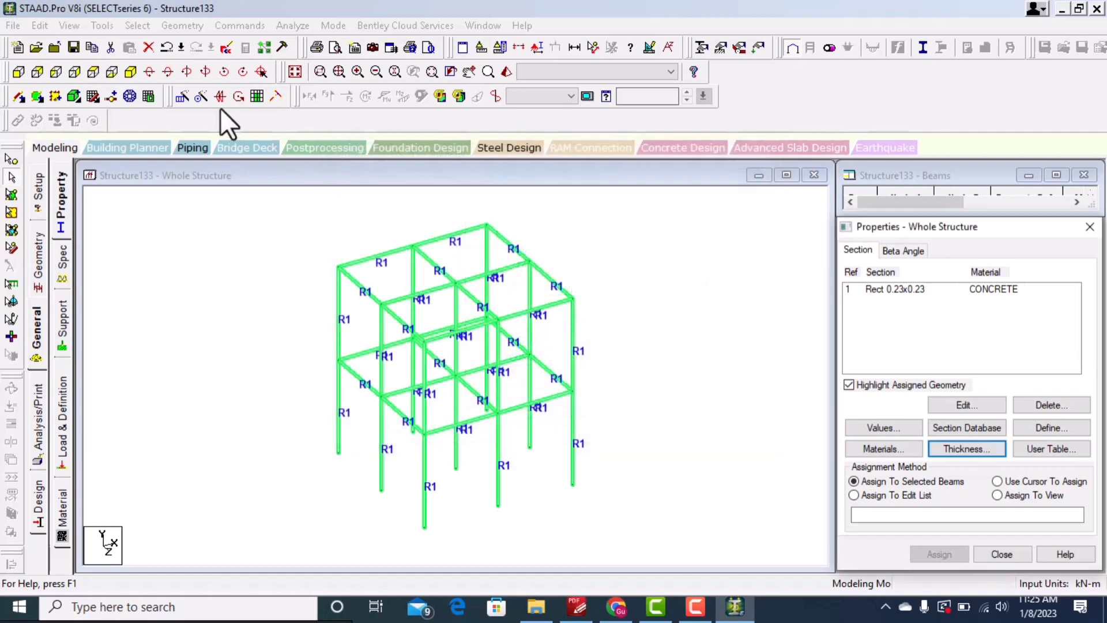
# Step: Add a four-node plate across the top-floor bay at the frame's left corner
pyautogui.click(37, 96)
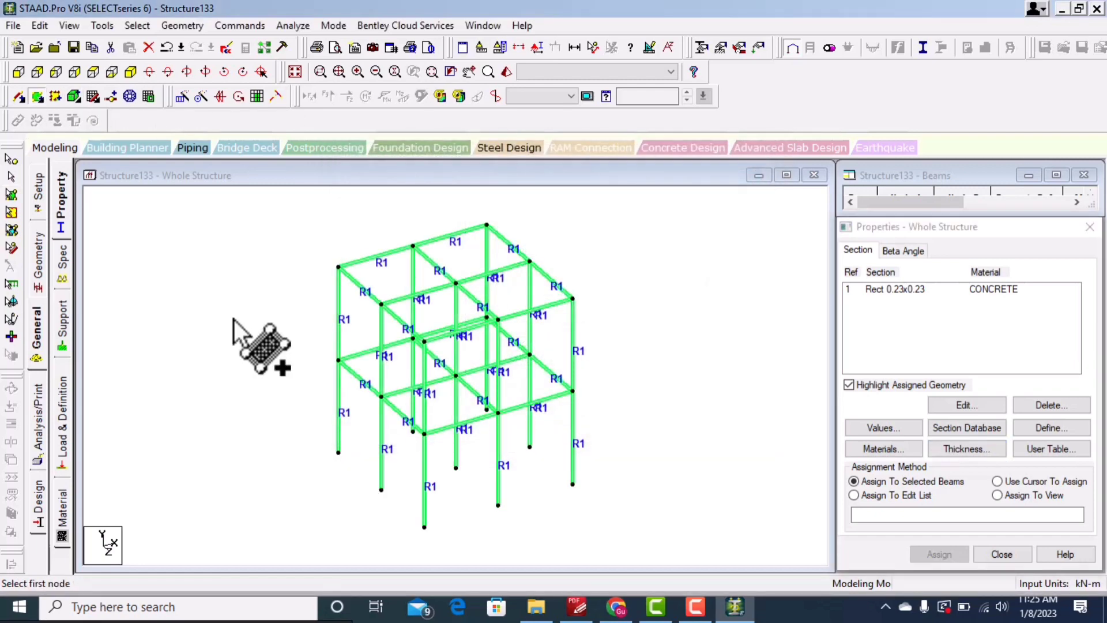
pyautogui.click(338, 267)
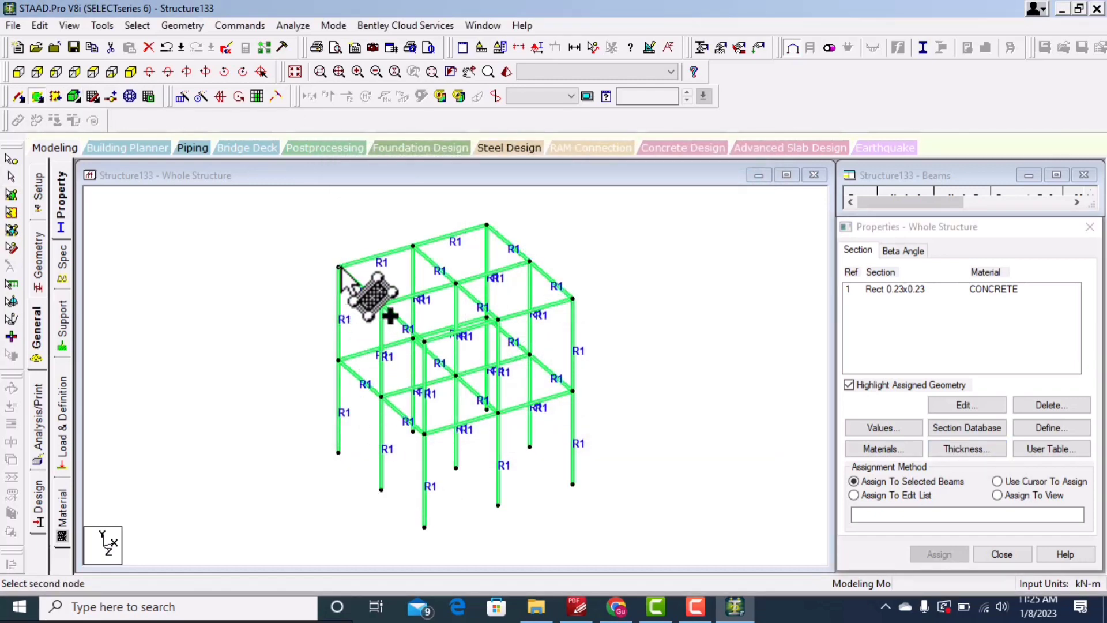
pyautogui.click(381, 304)
pyautogui.click(456, 283)
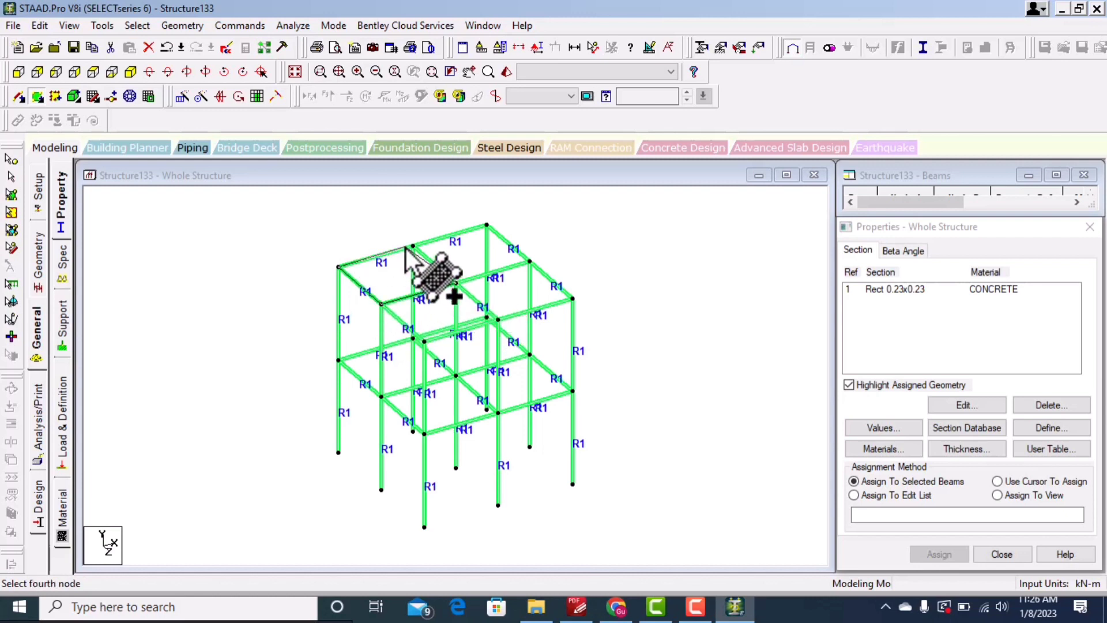
pyautogui.click(412, 247)
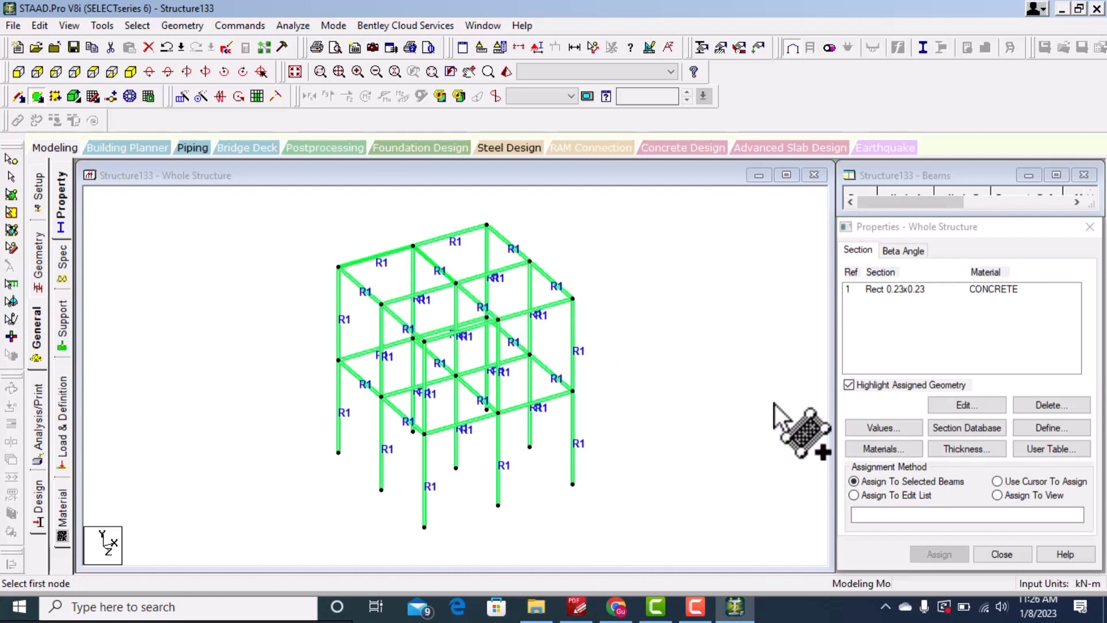
# Step: Define a plate thickness of 0.1 m at all four nodes with CONCRETE material
pyautogui.click(959, 450)
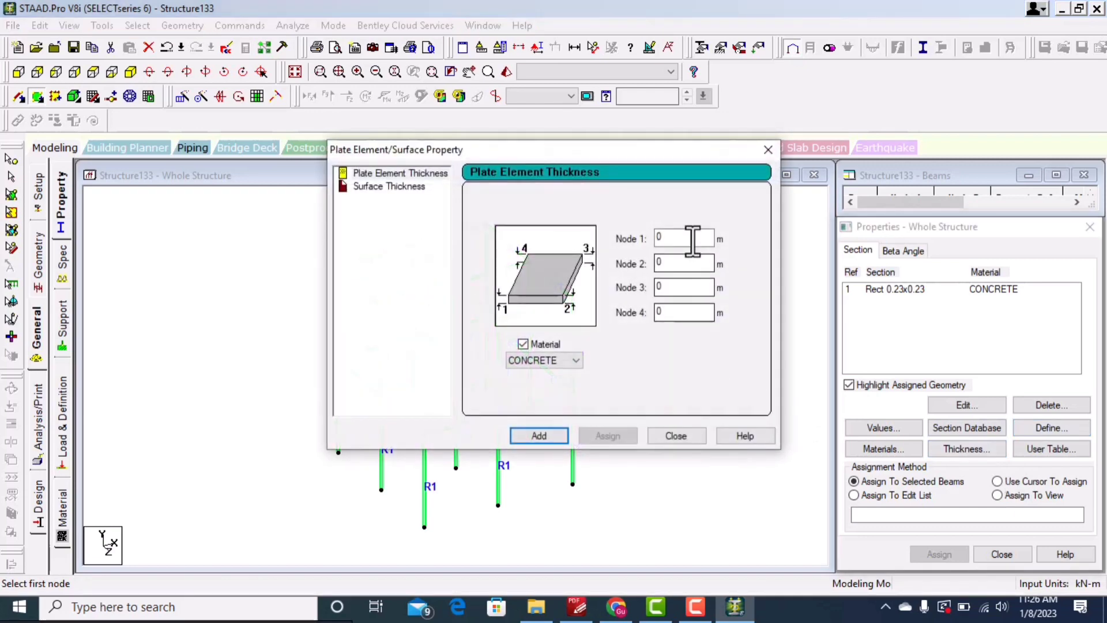
pyautogui.click(672, 238)
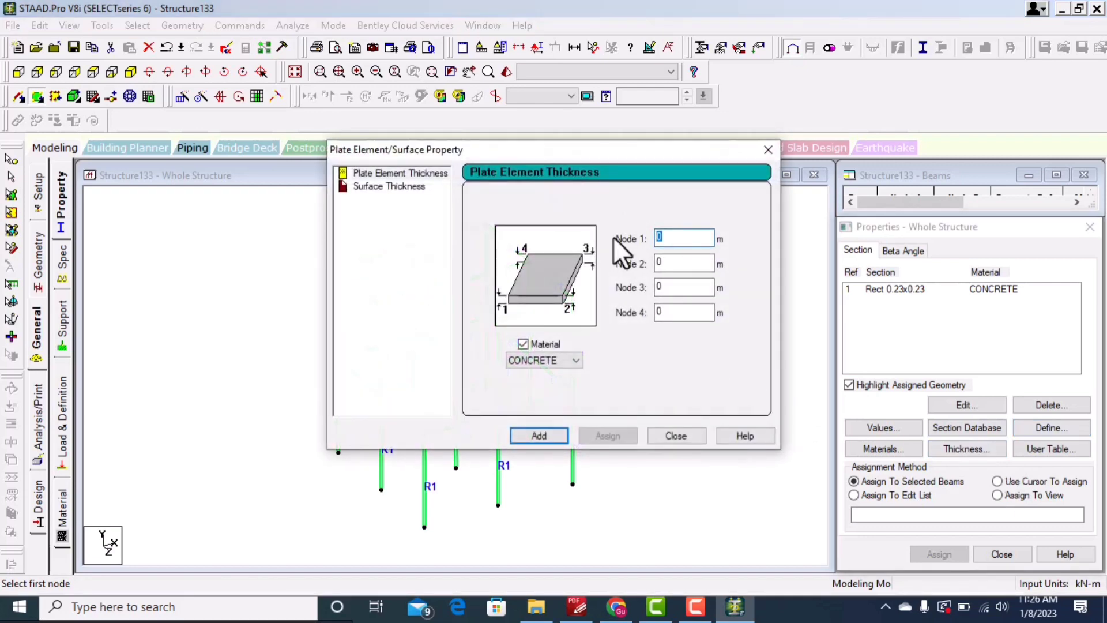
pyautogui.write('0.')
pyautogui.press('BackSpace')
pyautogui.press('BackSpace')
pyautogui.write('.1')
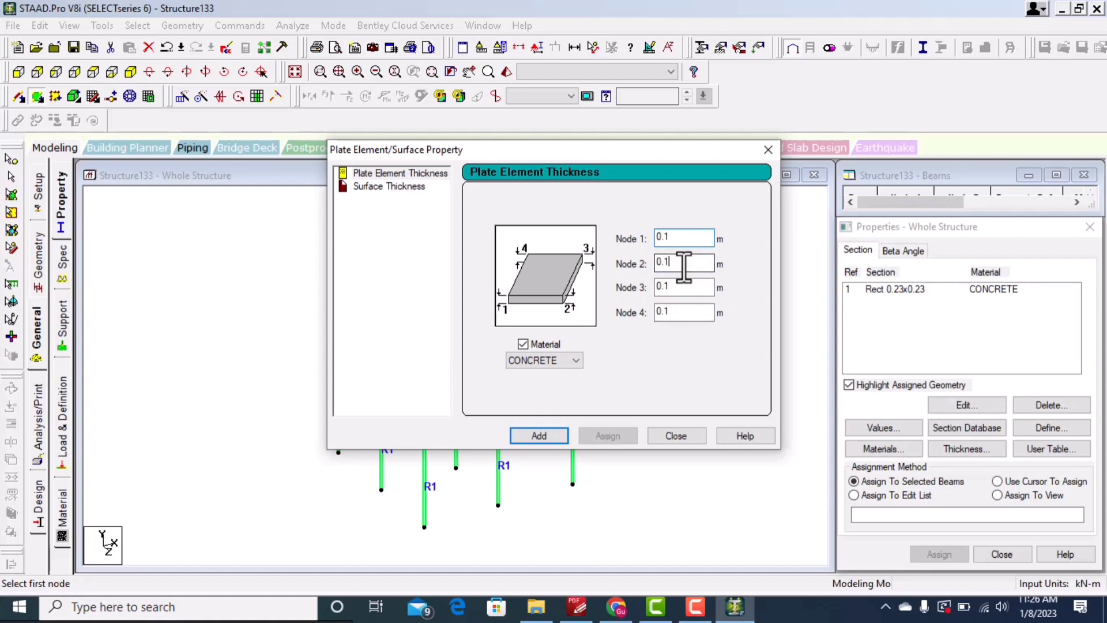
pyautogui.click(656, 262)
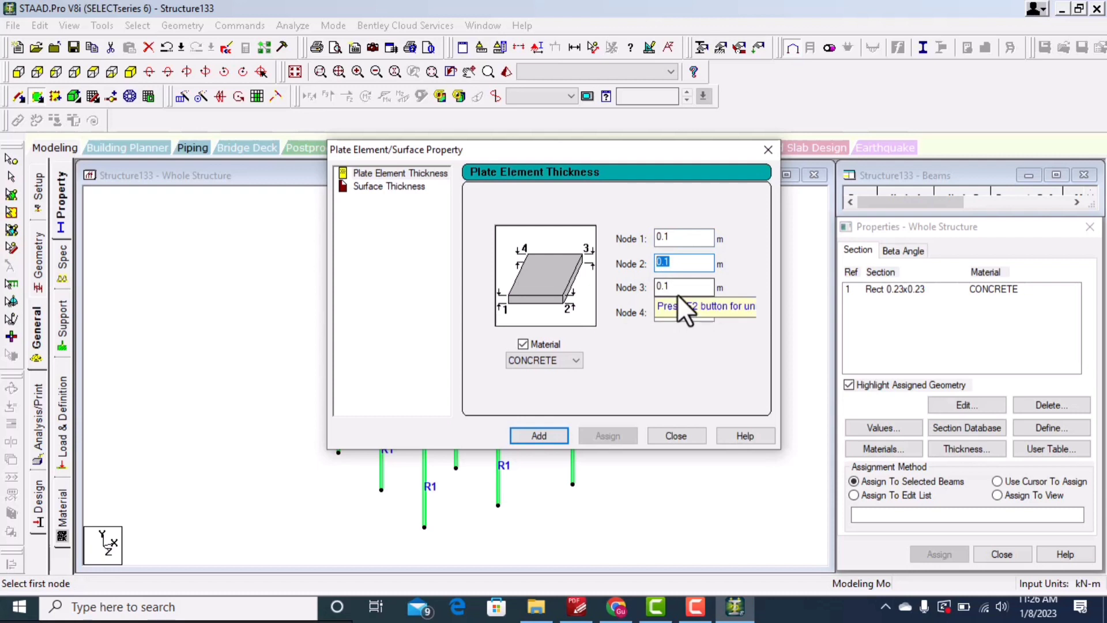
pyautogui.write('0.2')
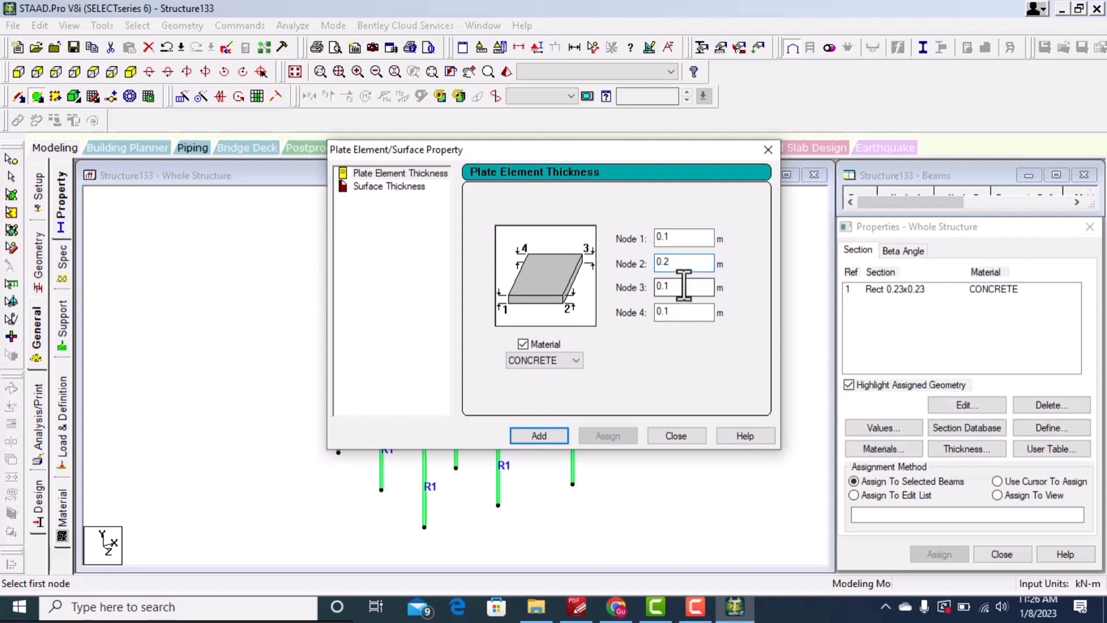
pyautogui.press('BackSpace')
pyautogui.write('1')
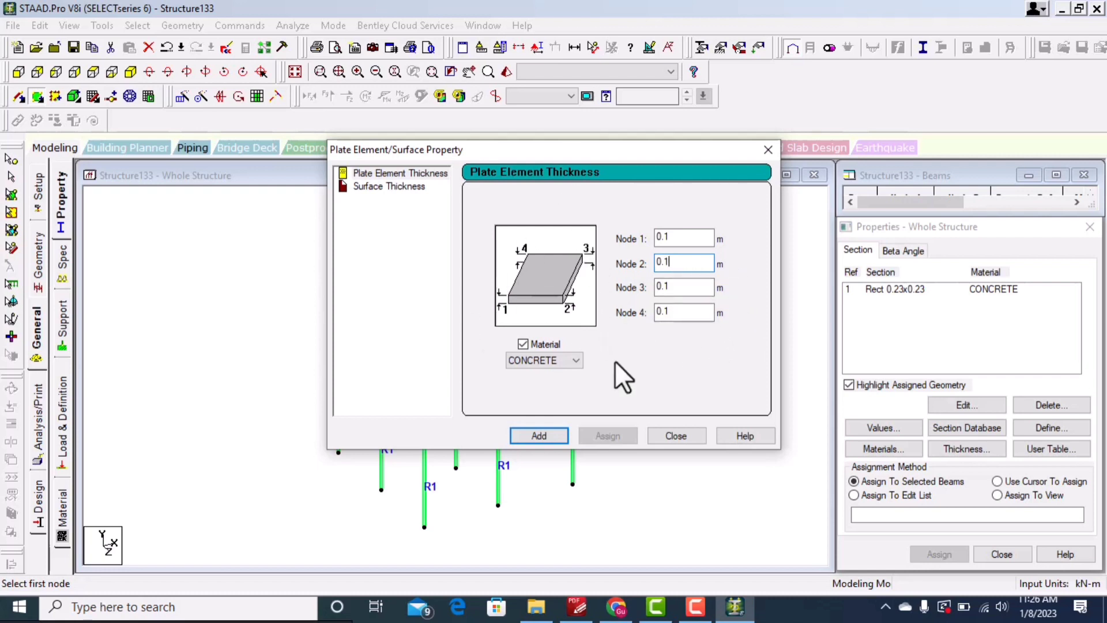
pyautogui.click(540, 436)
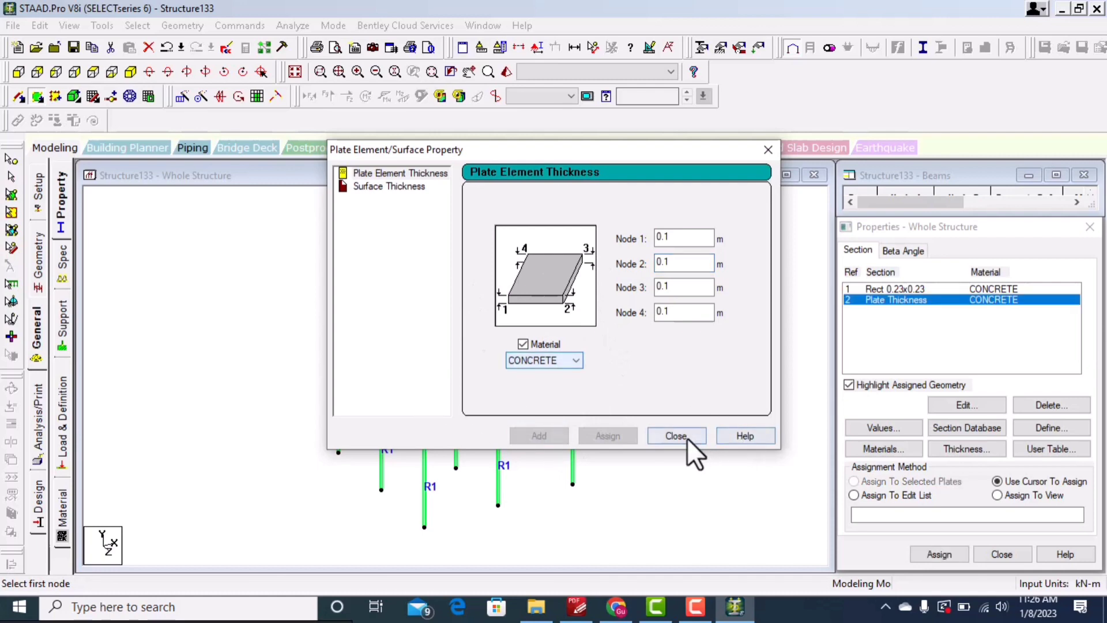
pyautogui.click(676, 435)
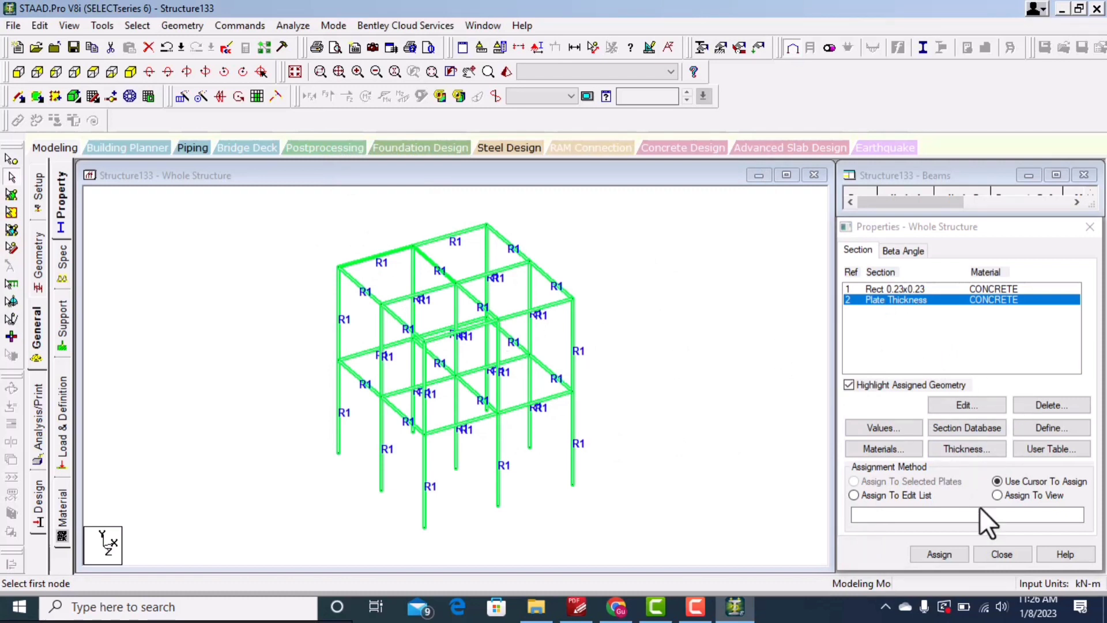
# Step: Assign the plate thickness to the top-floor corner plate
pyautogui.click(946, 555)
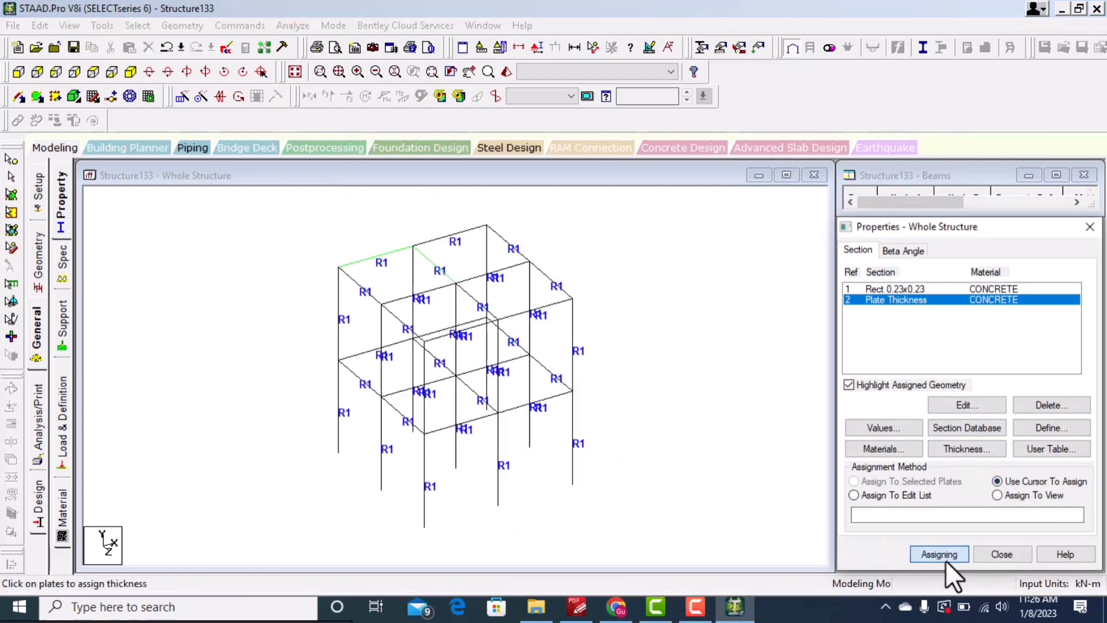
pyautogui.click(395, 279)
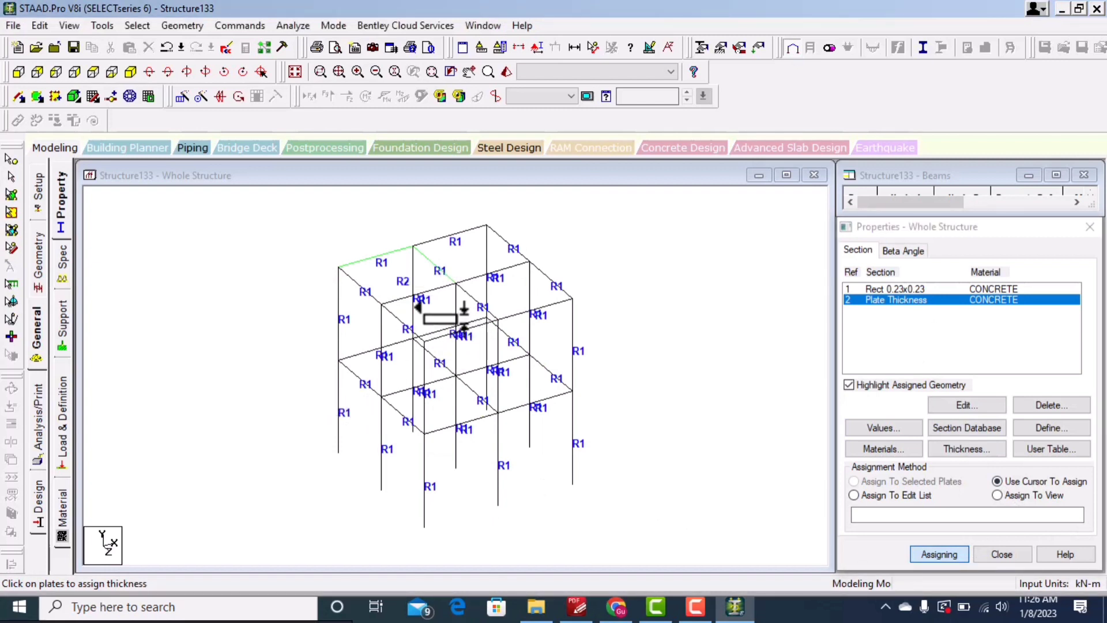
pyautogui.press('Escape')
# Step: Open a rendered view of the structure to inspect it, then close it
pyautogui.click(501, 70)
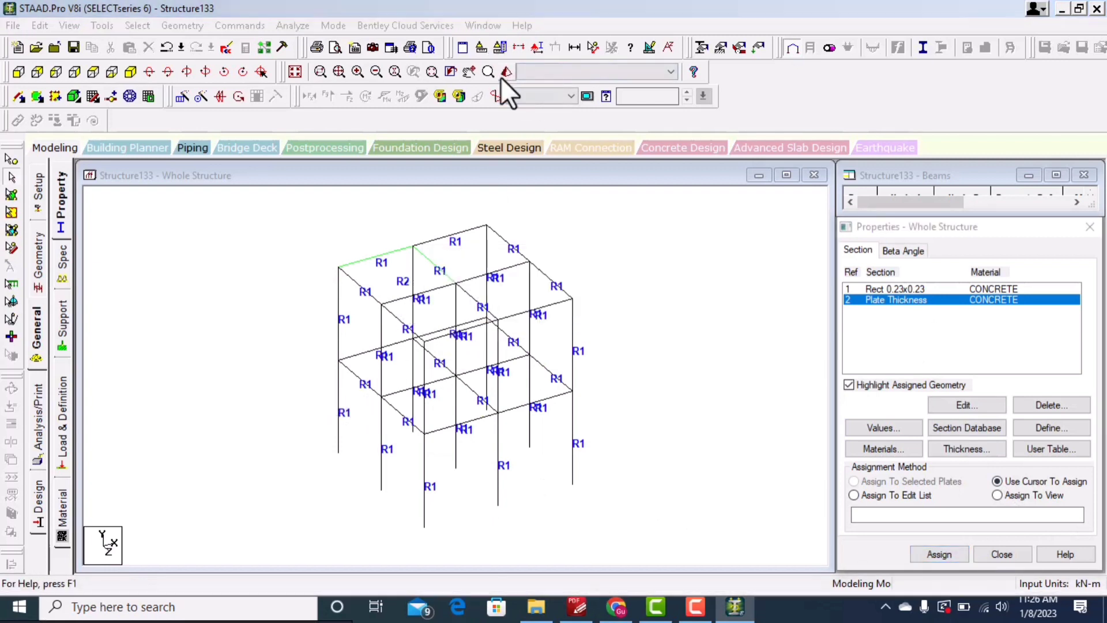
pyautogui.moveTo(515, 245); pyautogui.dragTo(633, 215)
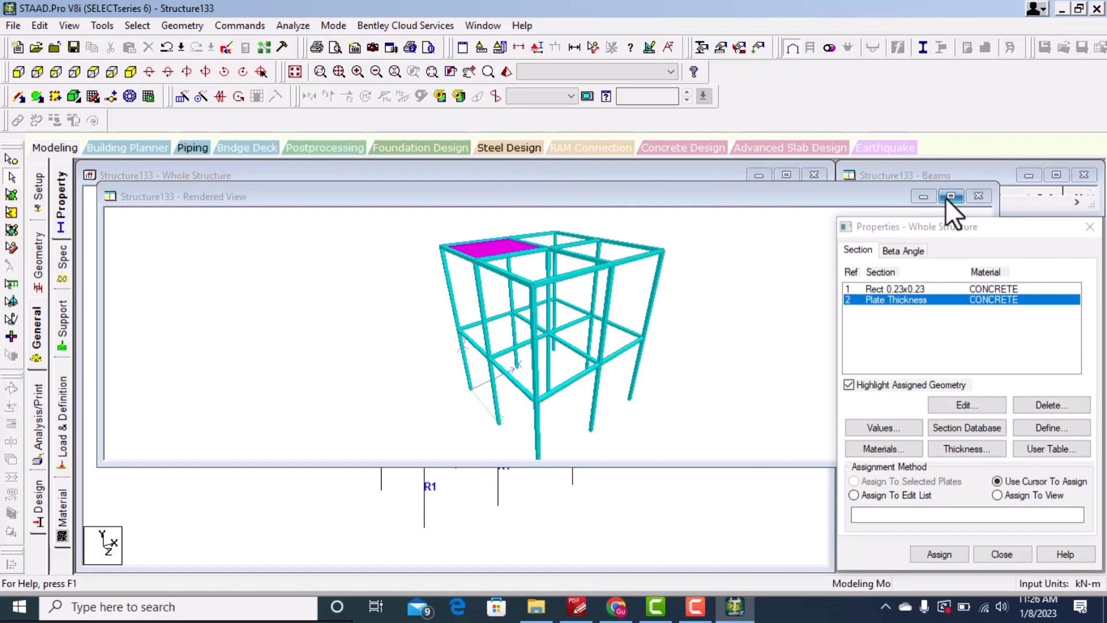
pyautogui.click(978, 196)
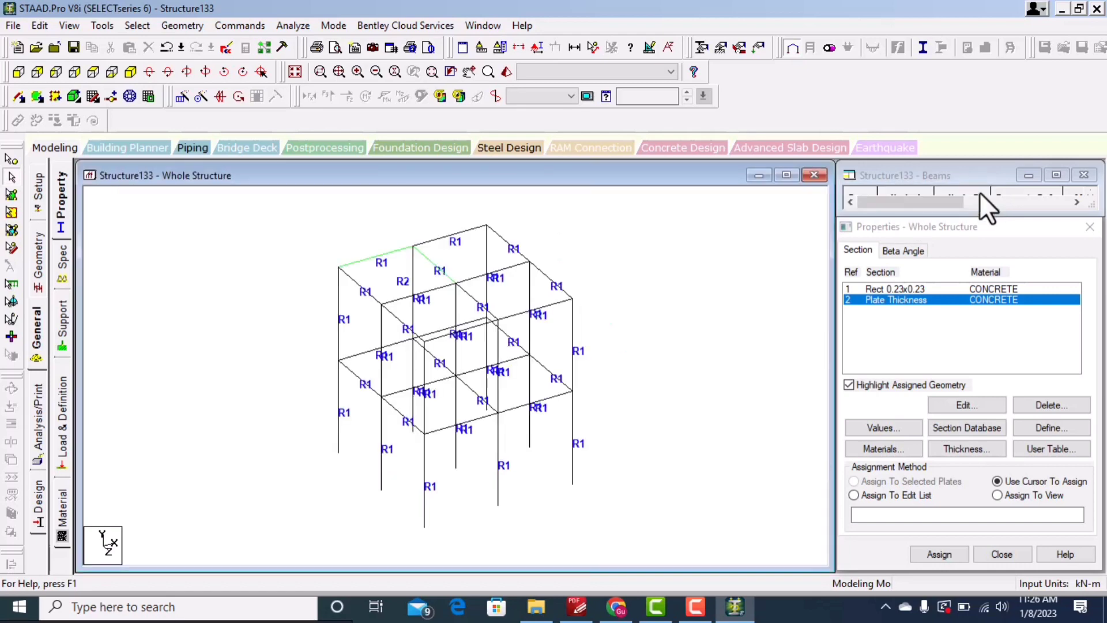
# Step: Set the structure diagrams to show full 3D sections with filled plates and surfaces
pyautogui.click(650, 47)
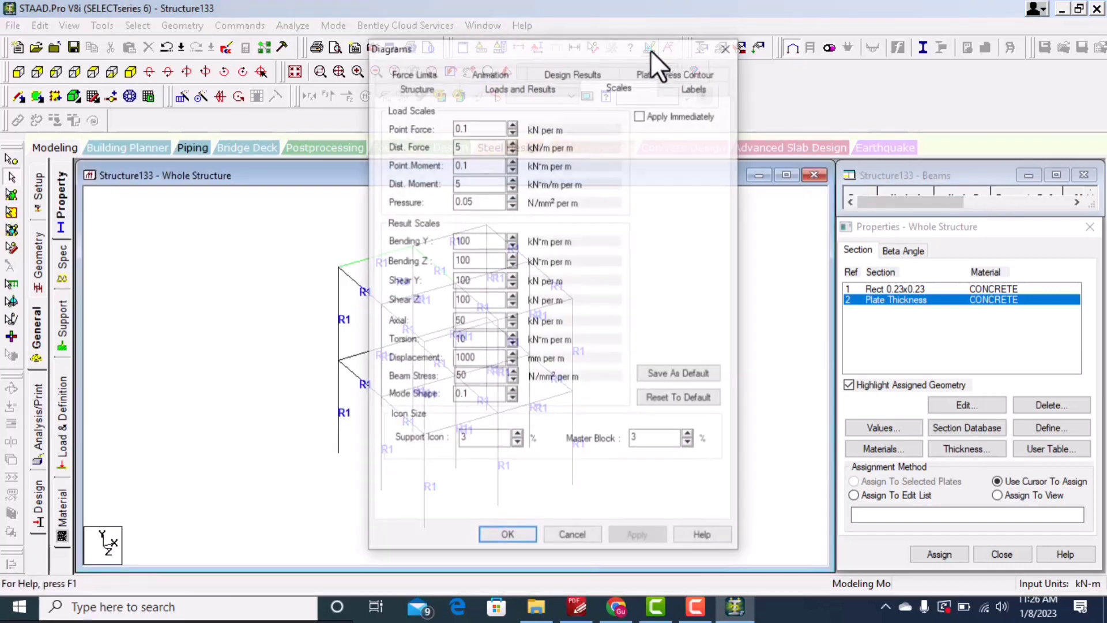
pyautogui.click(346, 73)
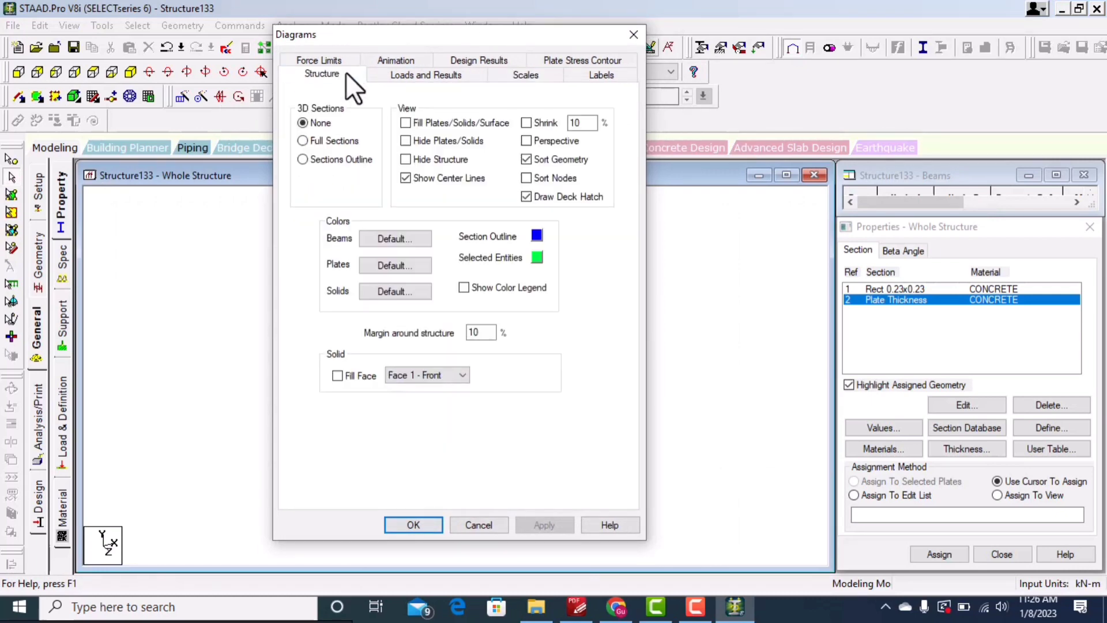
pyautogui.click(303, 141)
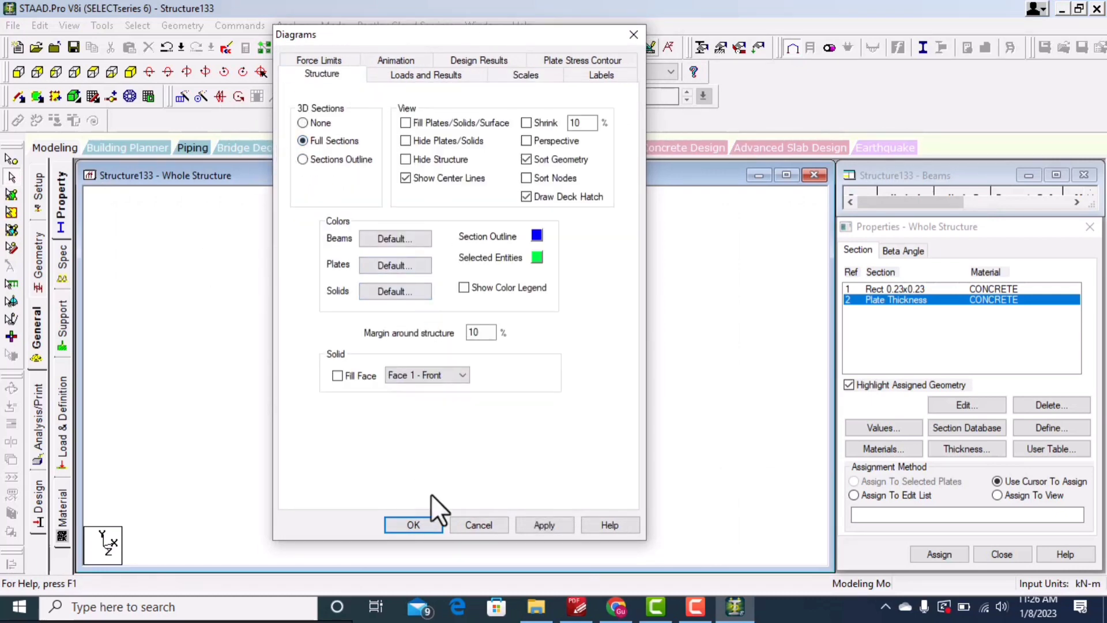
pyautogui.click(545, 522)
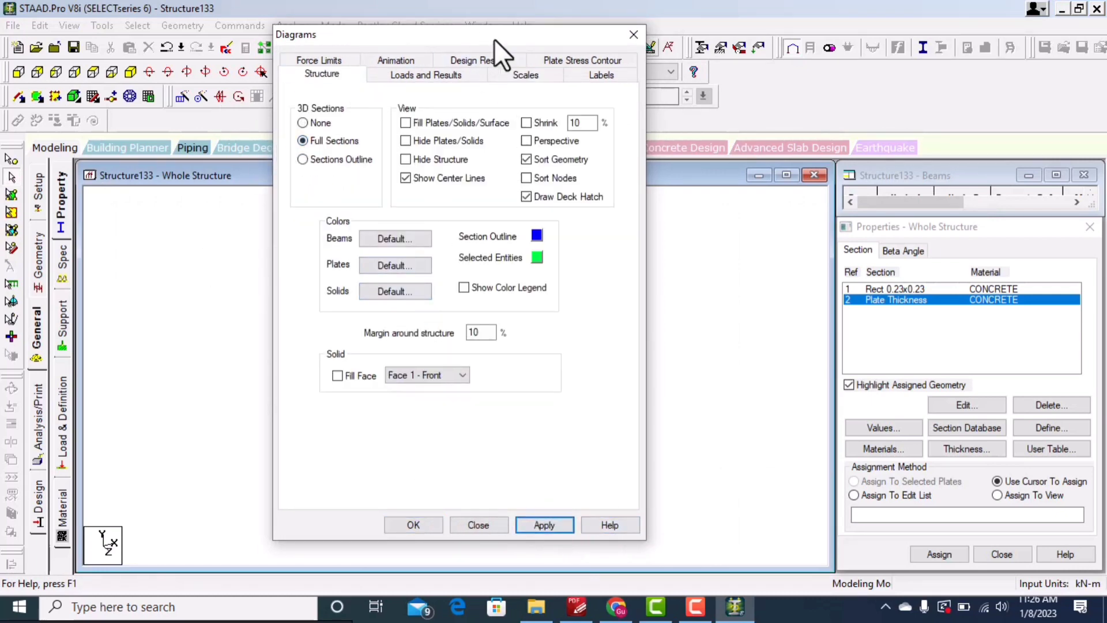
pyautogui.moveTo(493, 39); pyautogui.dragTo(839, 62)
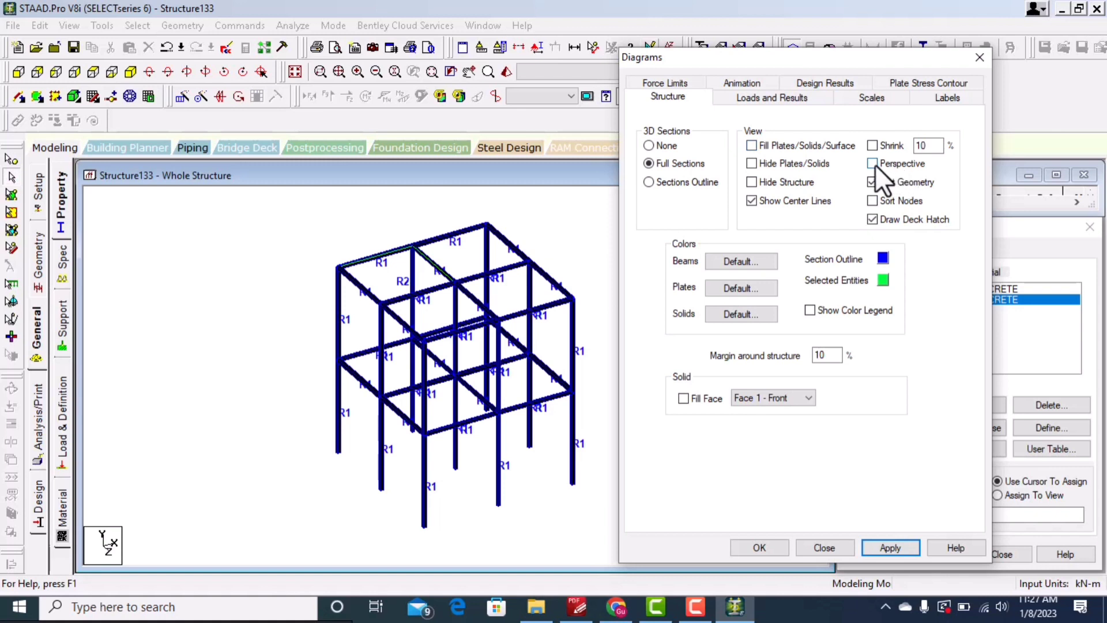
pyautogui.click(751, 145)
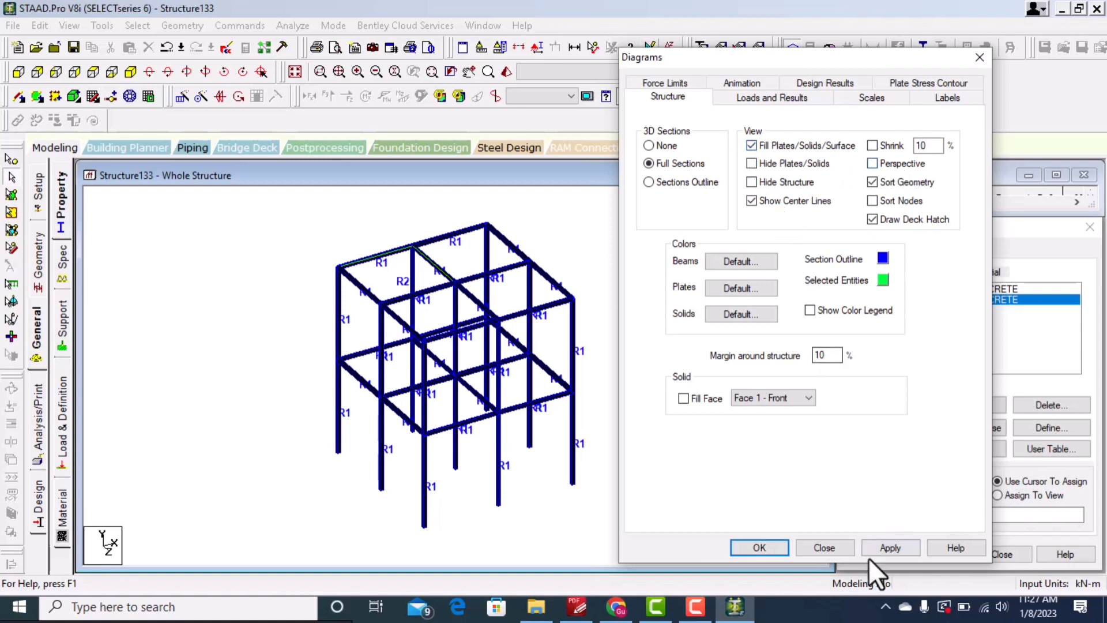
pyautogui.click(890, 547)
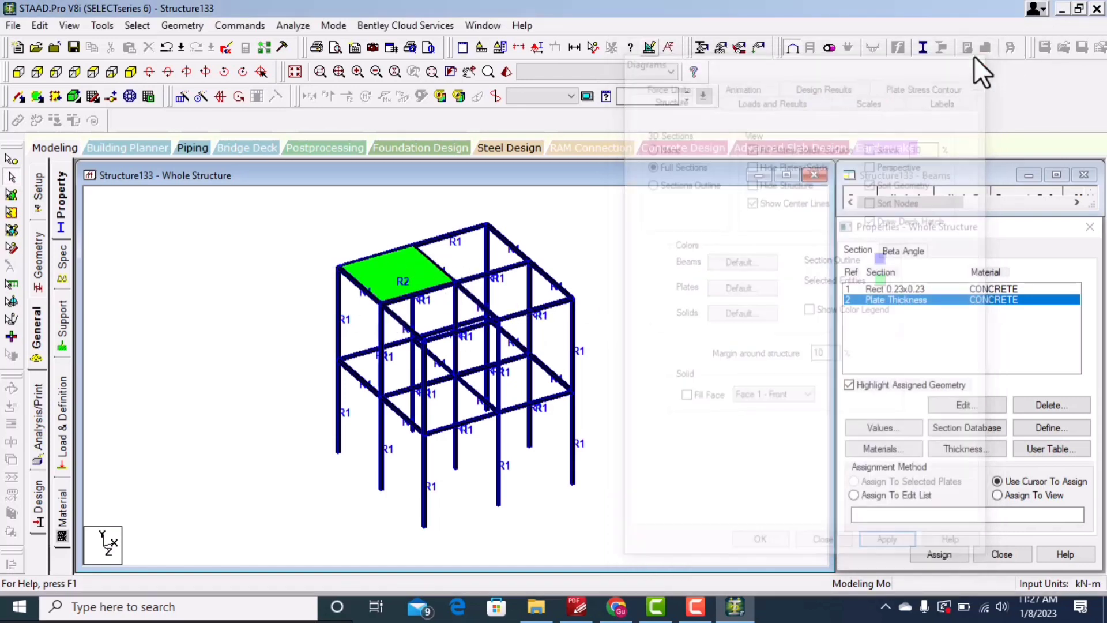
pyautogui.click(979, 57)
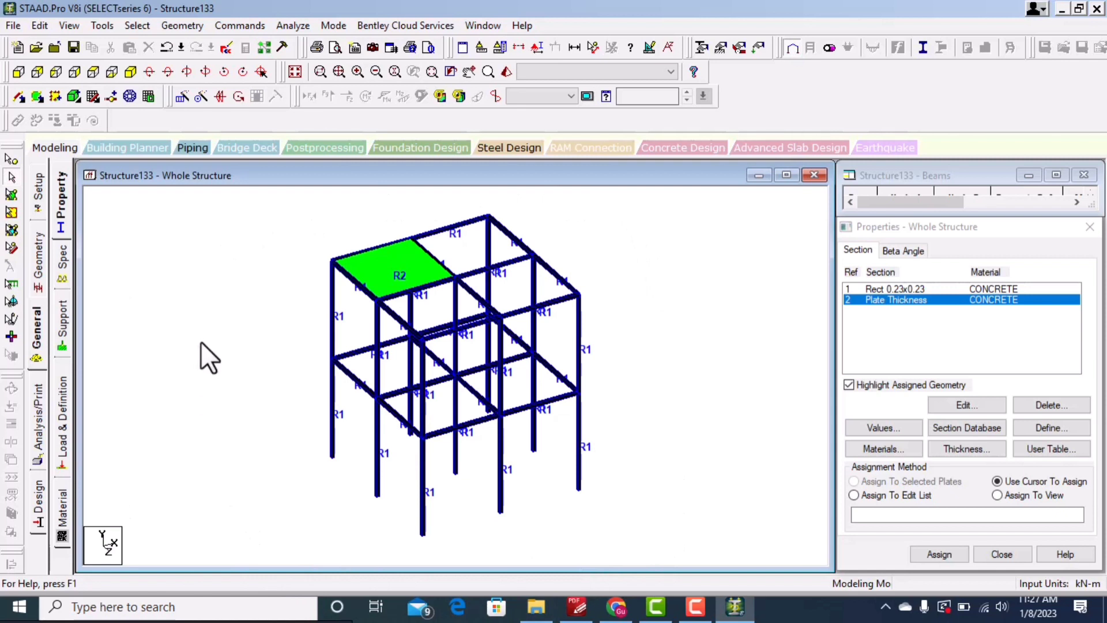
# Step: Open the support settings and create a new fixed support
pyautogui.click(62, 325)
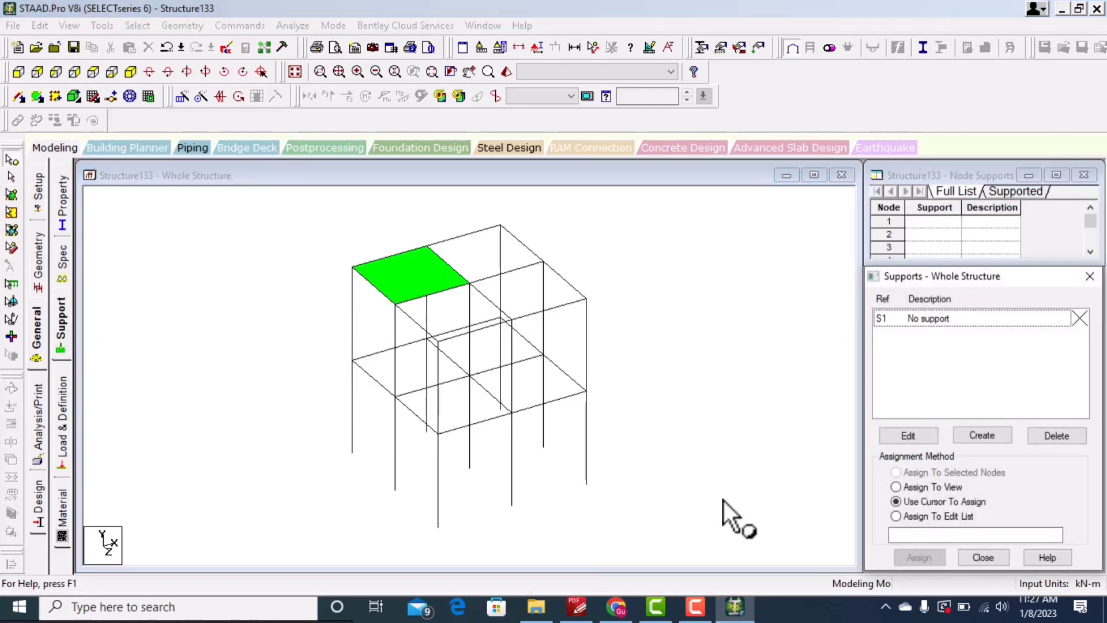
pyautogui.click(949, 319)
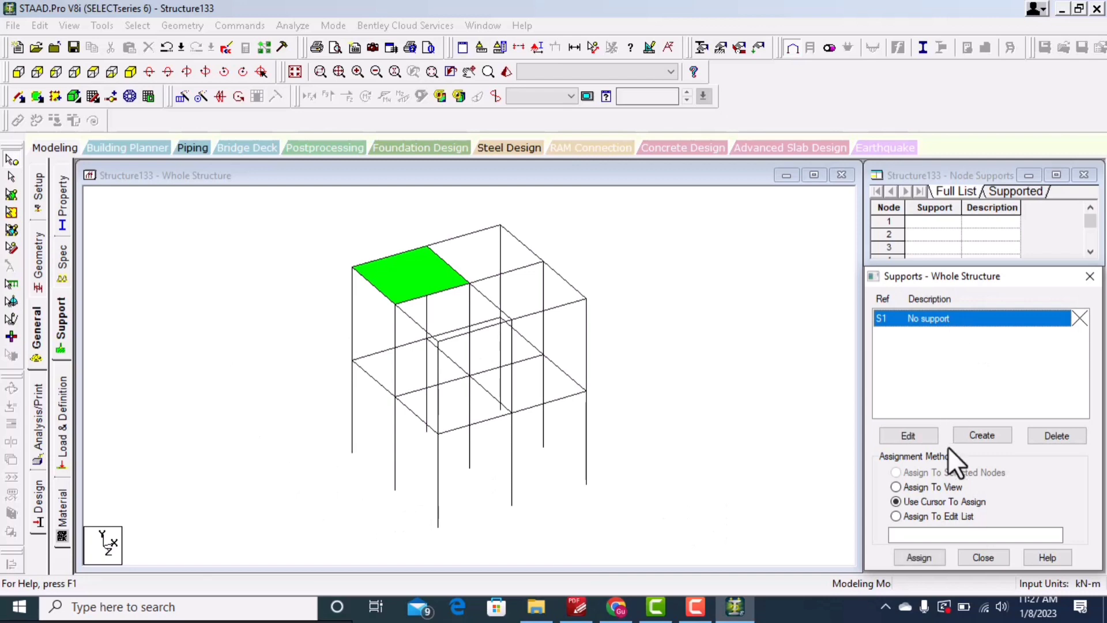
pyautogui.click(921, 434)
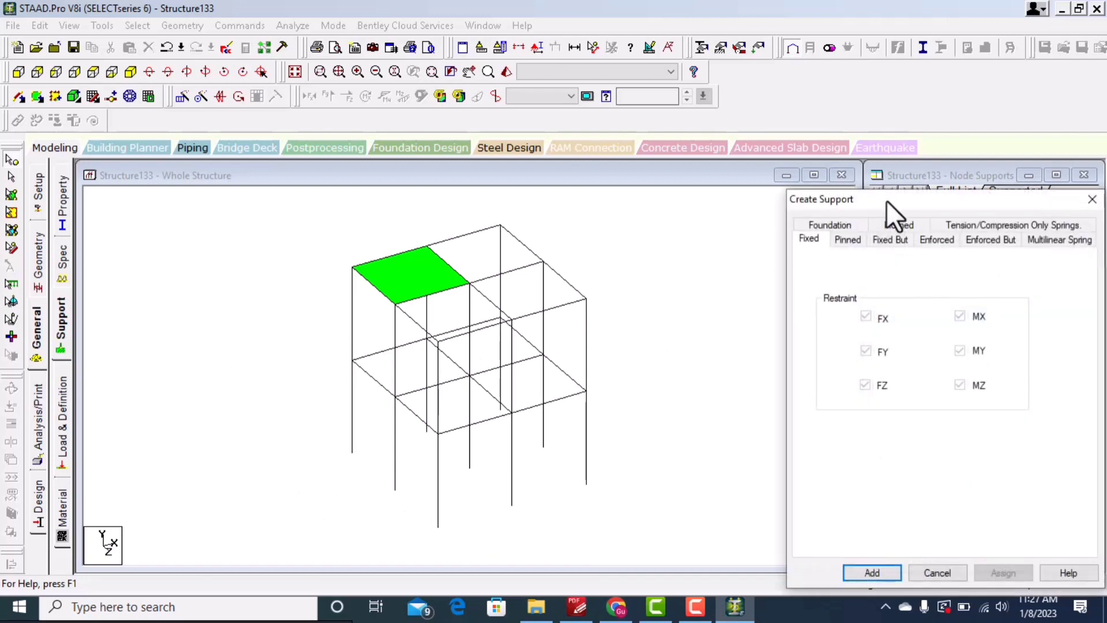
pyautogui.moveTo(887, 199); pyautogui.dragTo(267, 150)
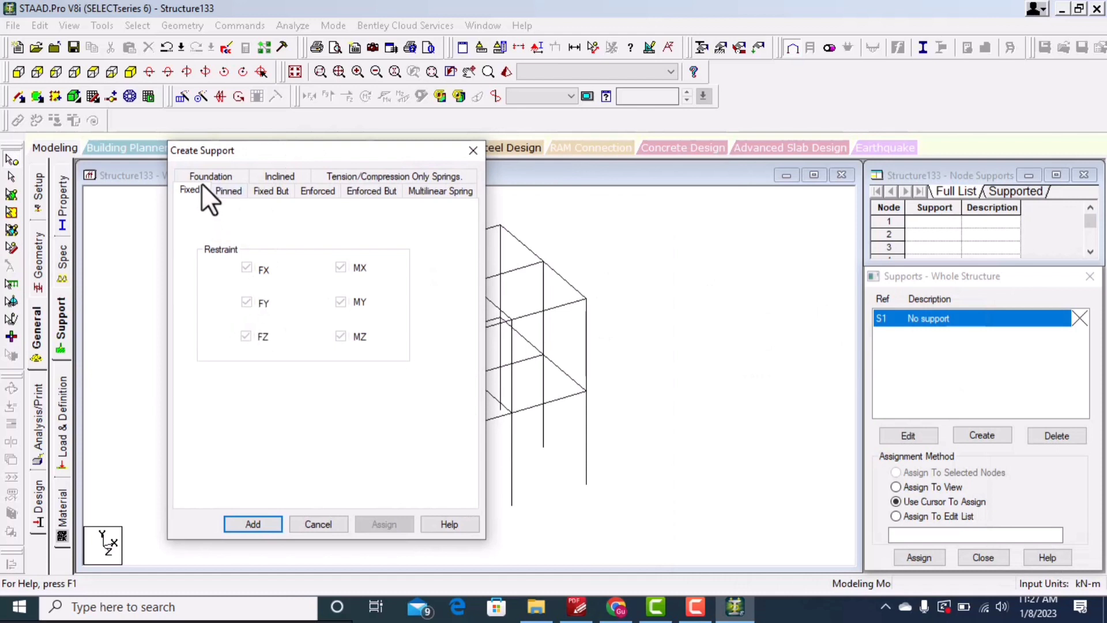
pyautogui.click(250, 521)
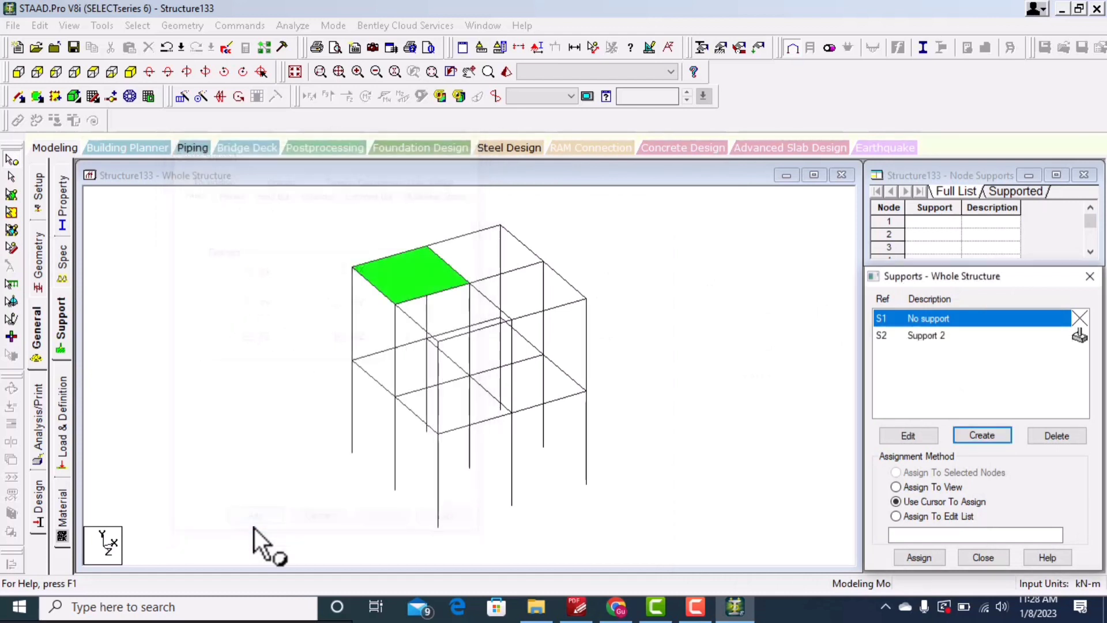
# Step: Assign the fixed support to the bottom node of the front right column
pyautogui.click(937, 335)
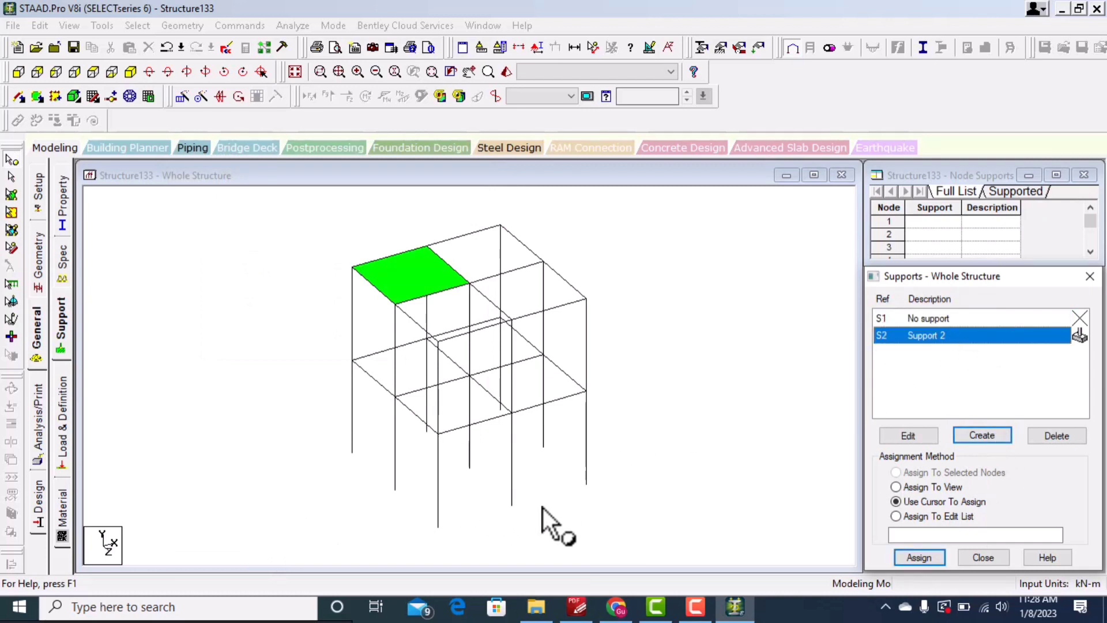
pyautogui.click(918, 557)
pyautogui.click(586, 484)
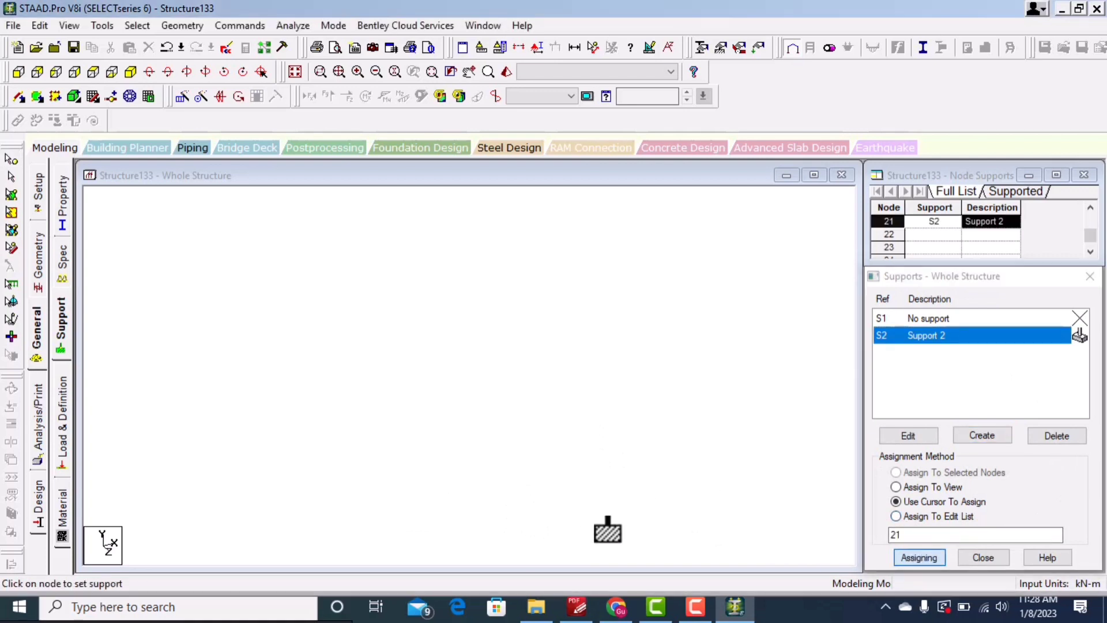
# Step: Select all the base nodes in the side view and assign the fixed support to them
pyautogui.click(93, 72)
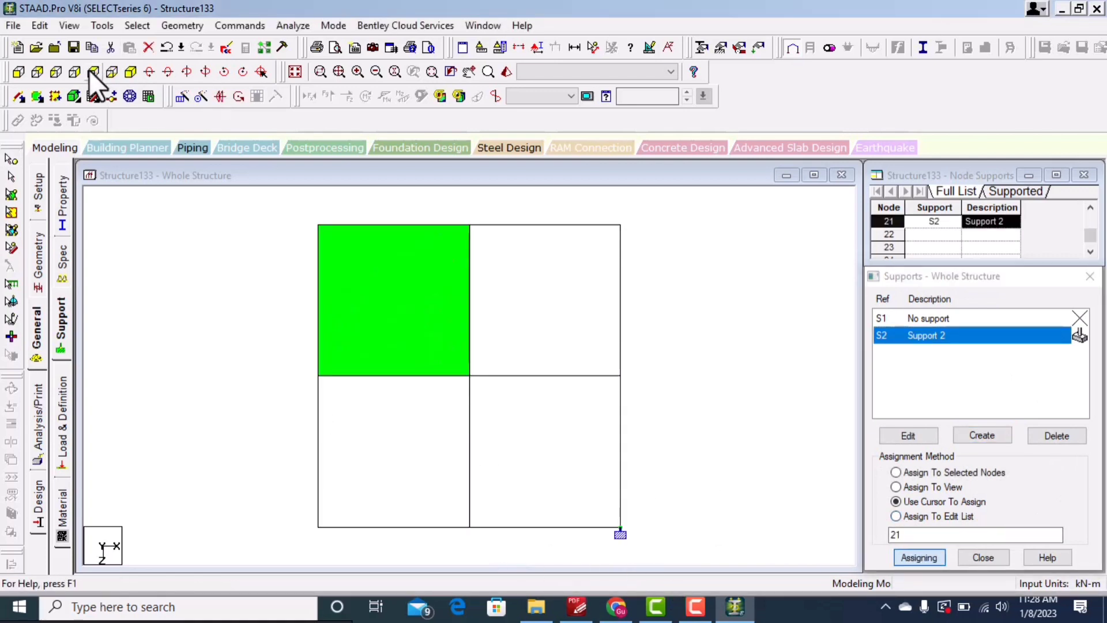
pyautogui.click(37, 72)
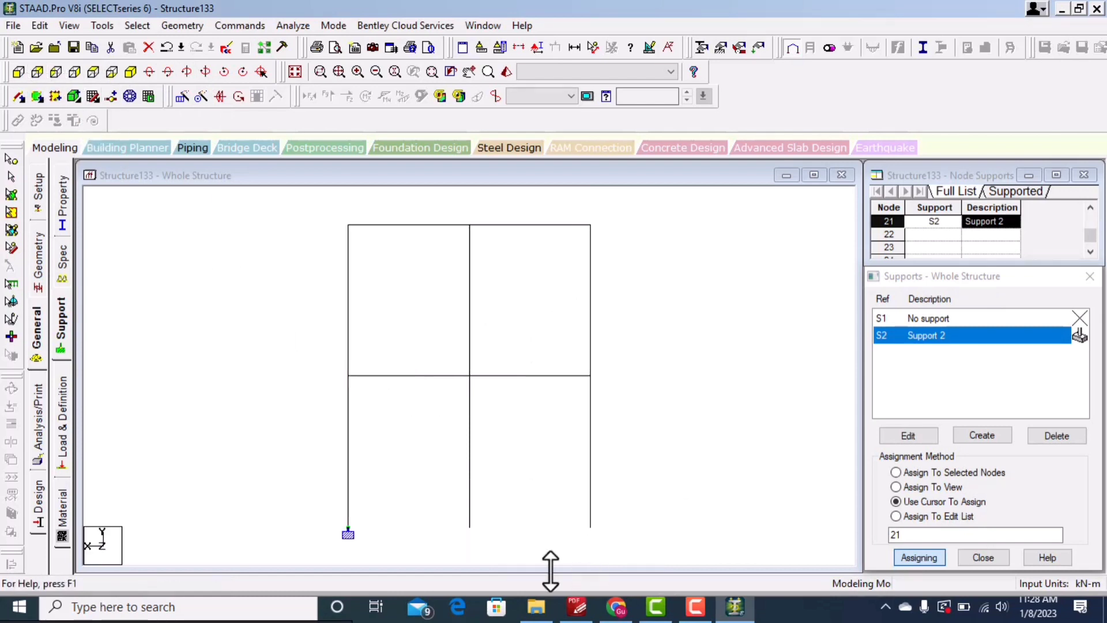
pyautogui.click(12, 168)
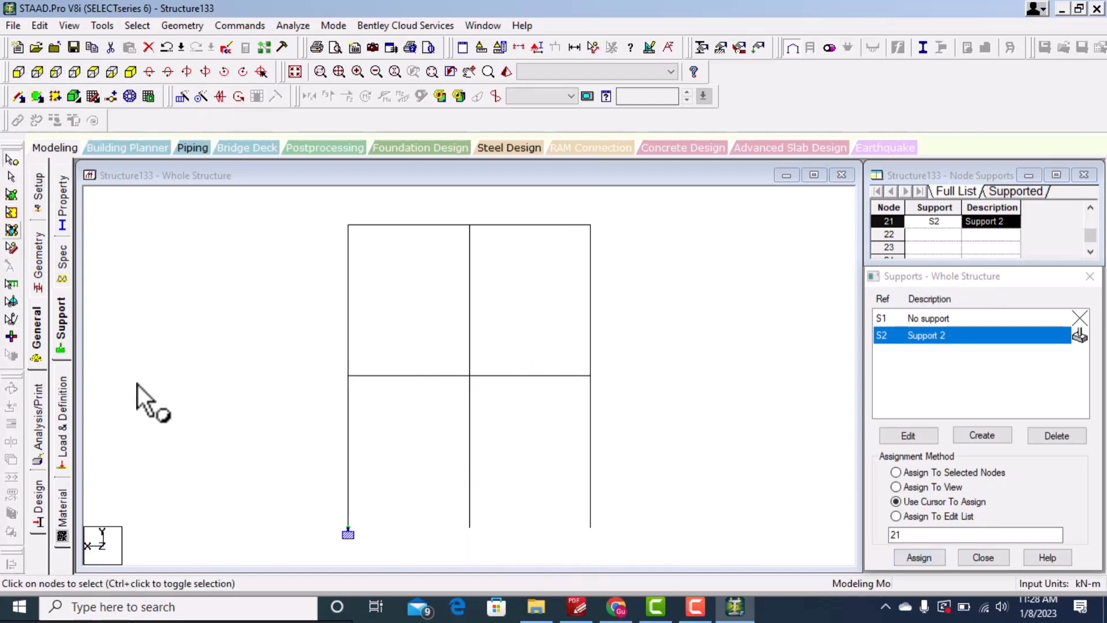
pyautogui.moveTo(572, 577); pyautogui.dragTo(700, 603)
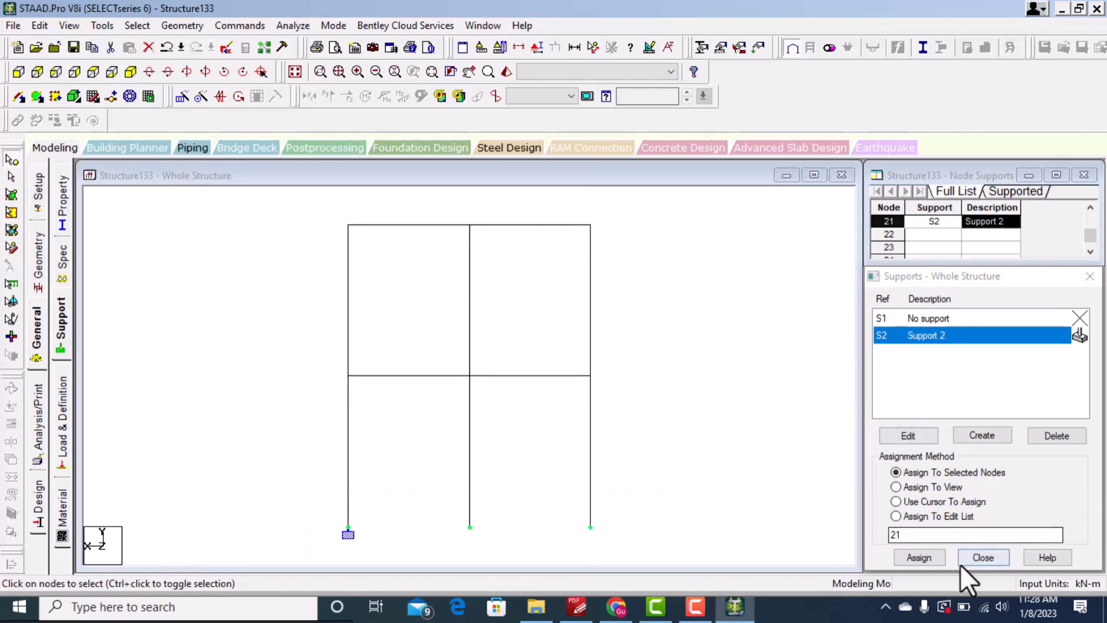
pyautogui.click(920, 557)
pyautogui.click(980, 461)
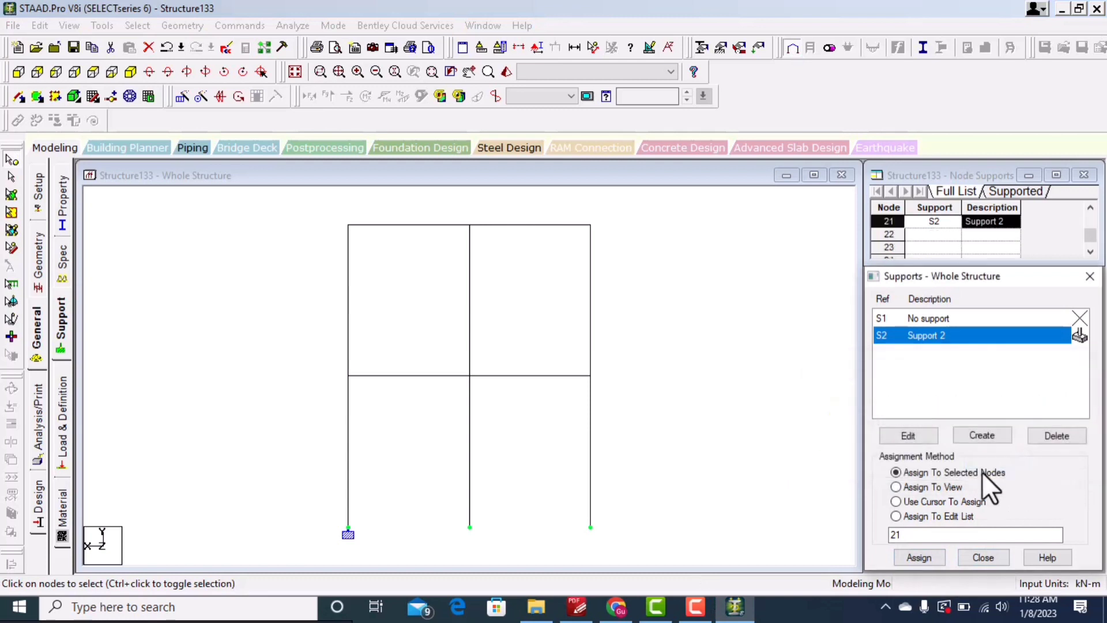
# Step: Switch to an isometric view, review the Pinned and Fixed But support types without creating one, and close the supports dialog
pyautogui.click(130, 72)
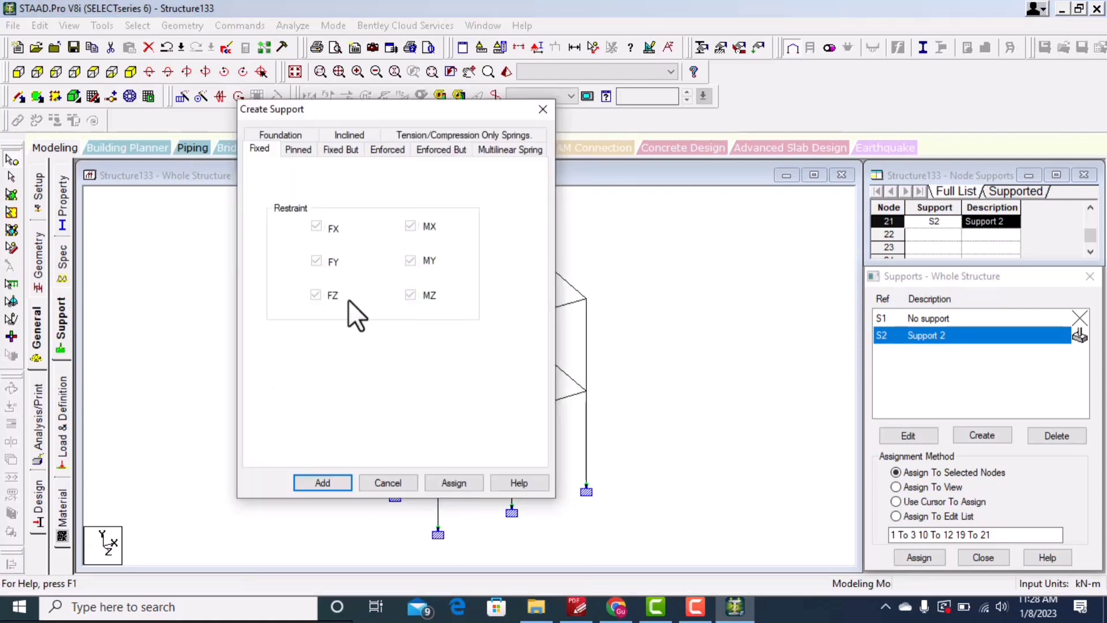
pyautogui.click(298, 149)
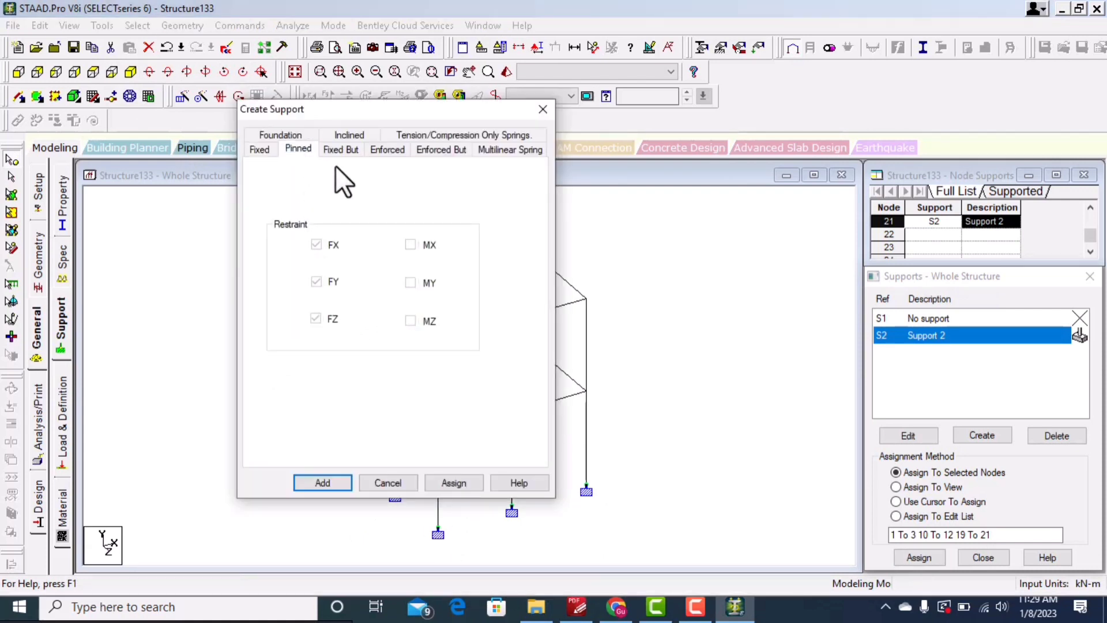
pyautogui.click(341, 149)
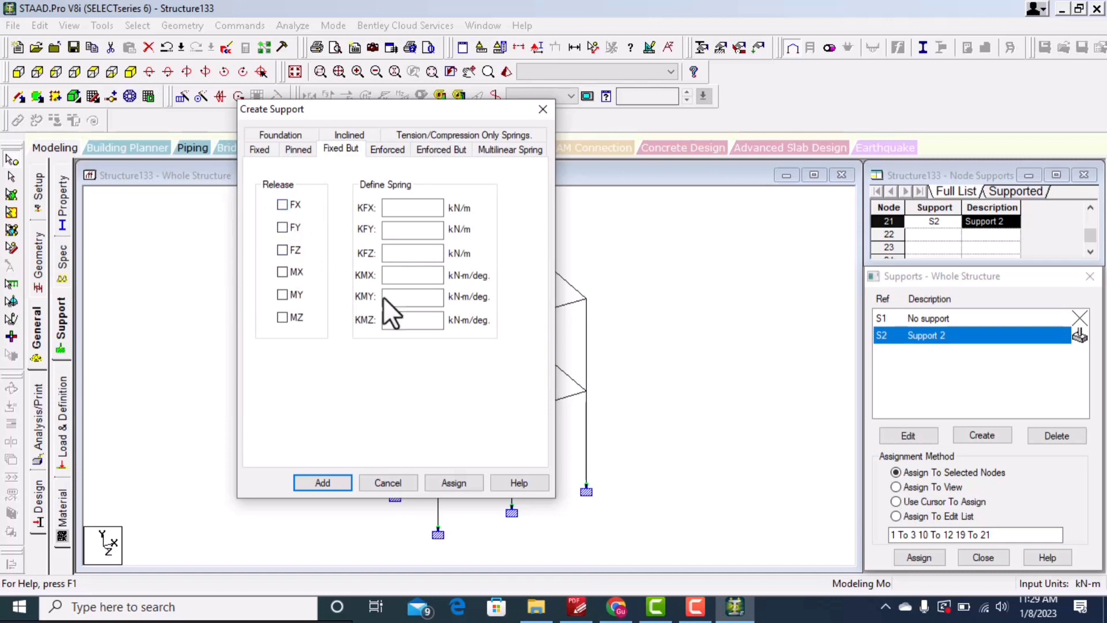
pyautogui.click(398, 482)
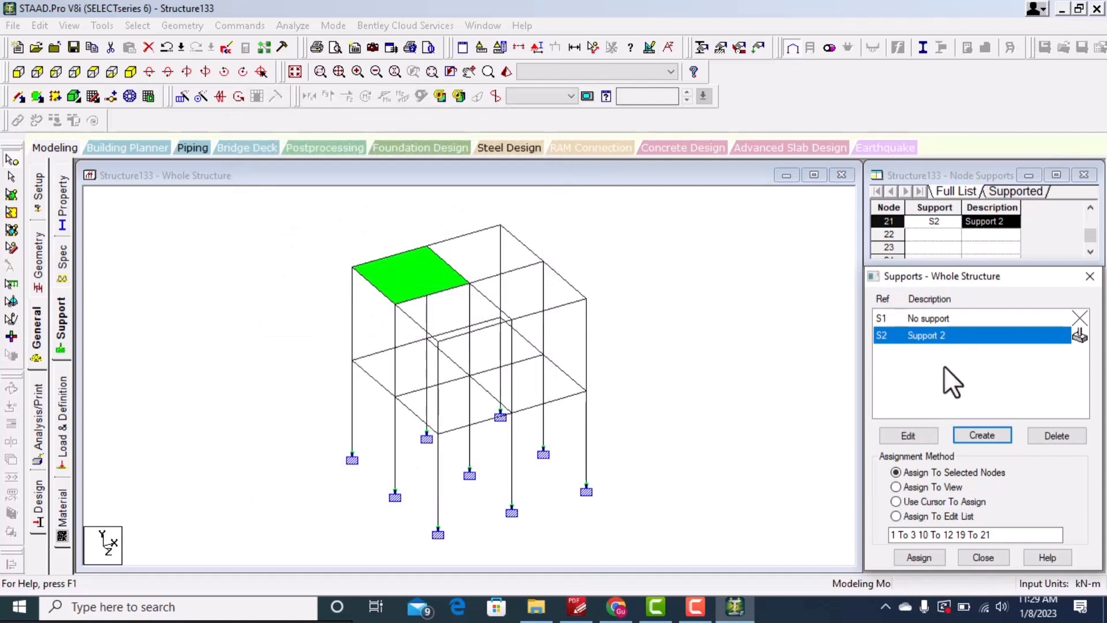
pyautogui.moveTo(959, 281); pyautogui.dragTo(965, 219)
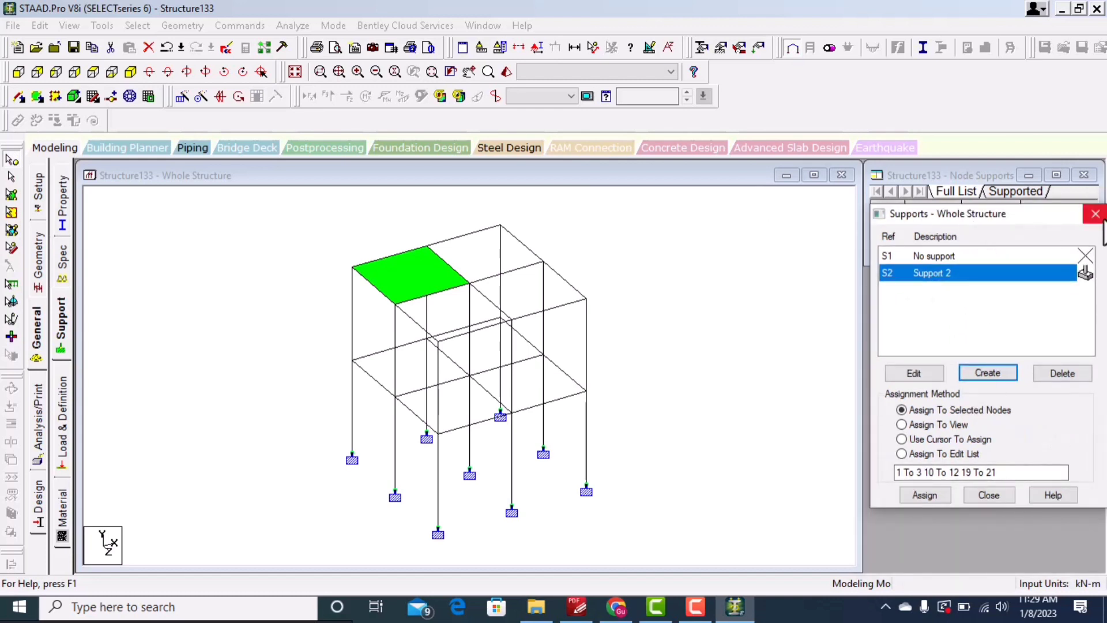
pyautogui.click(988, 495)
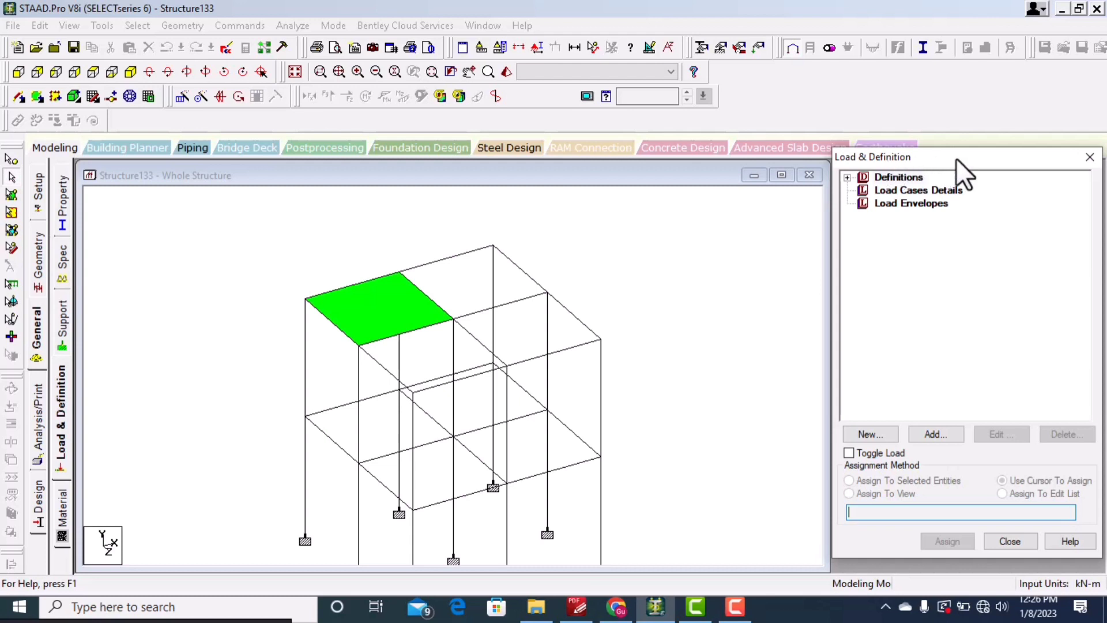
# Step: Add primary load case 1 with loading type Dead and title DEAD
pyautogui.moveTo(960, 154)
pyautogui.mouseDown()
pyautogui.moveTo(967, 182)
pyautogui.moveTo(961, 165)
pyautogui.mouseUp()
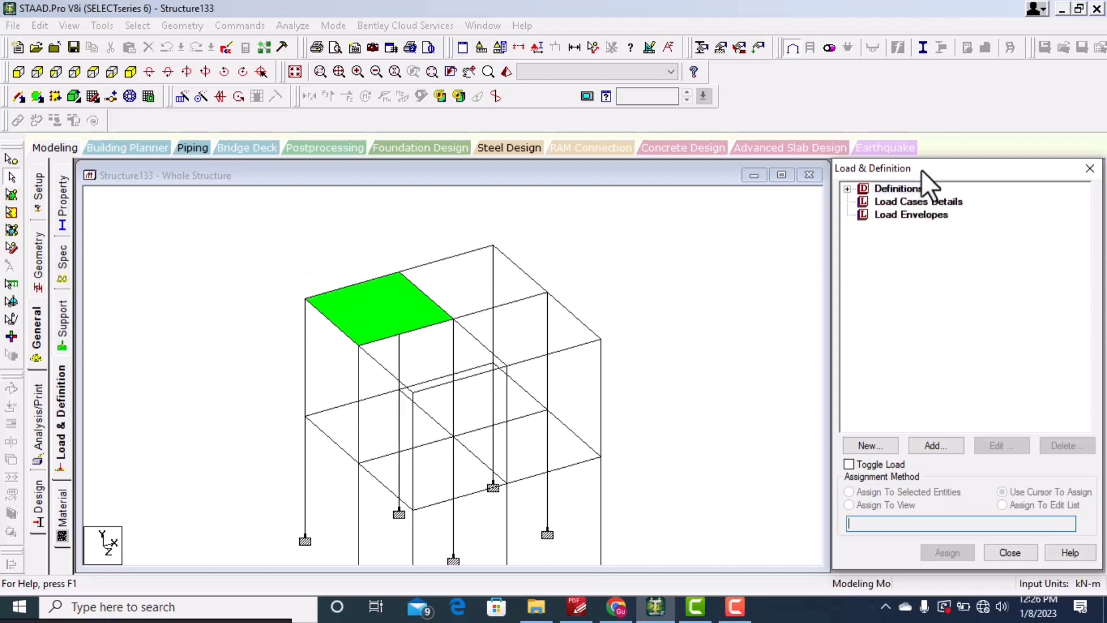
pyautogui.click(907, 199)
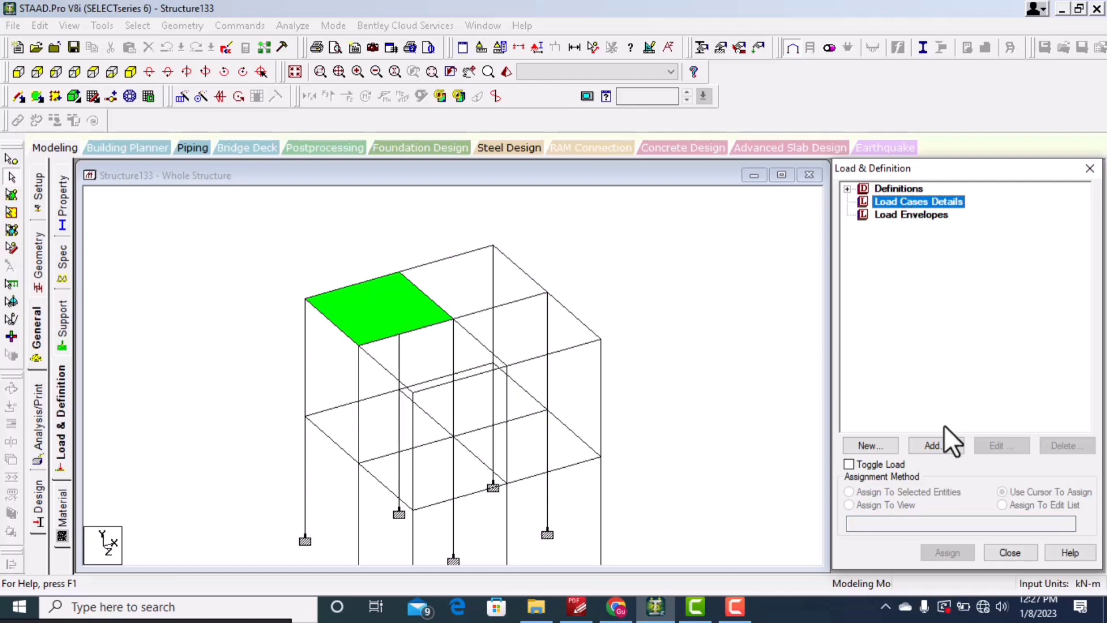
pyautogui.click(936, 445)
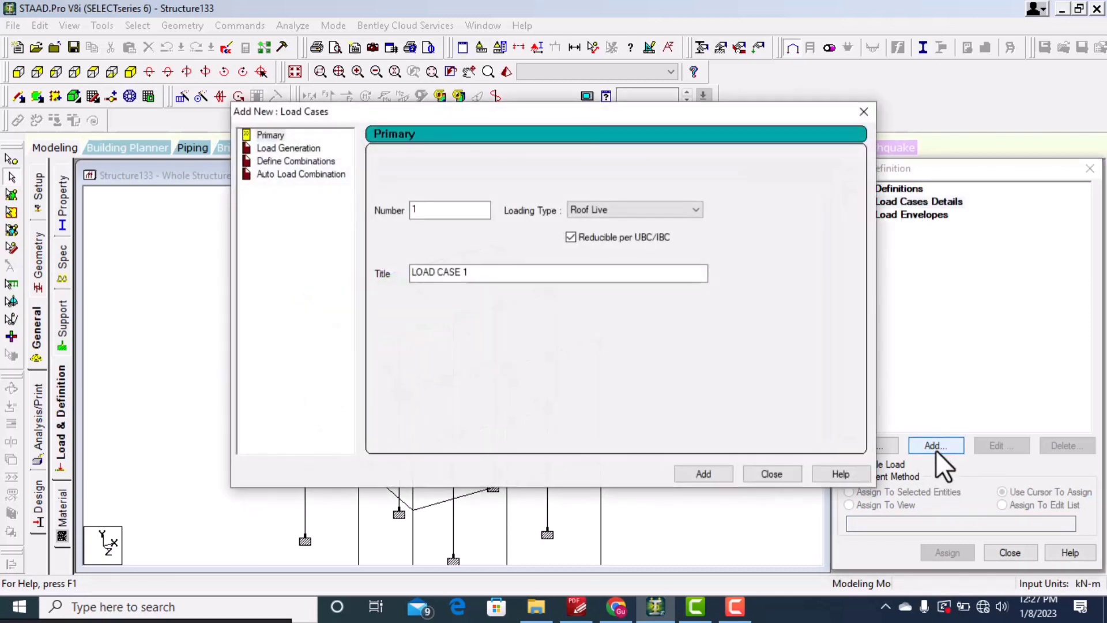
pyautogui.click(624, 210)
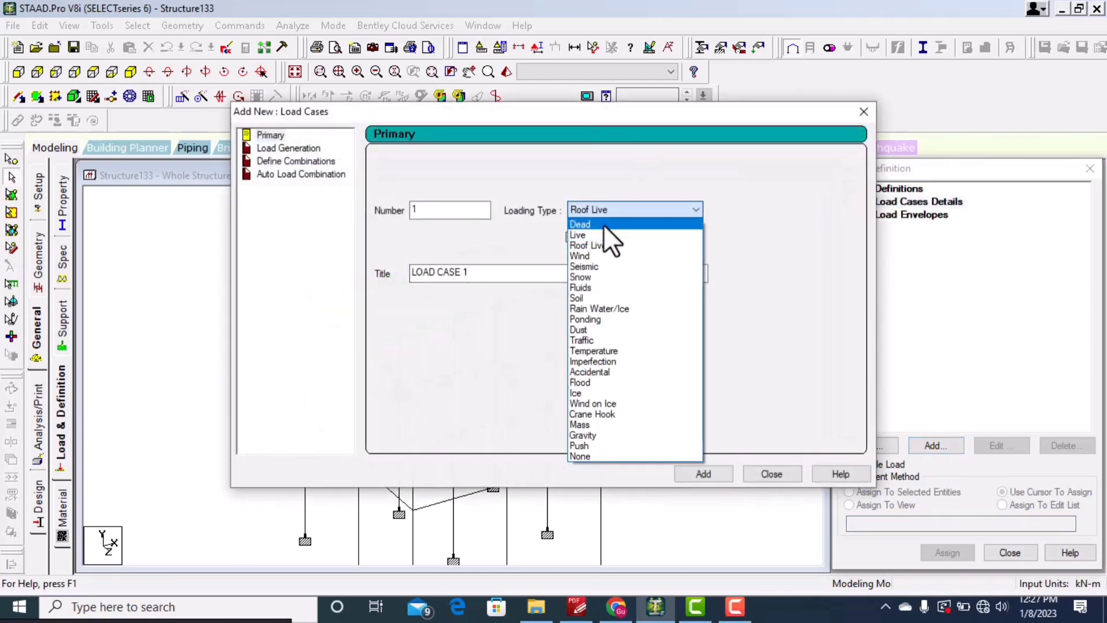
pyautogui.click(603, 222)
pyautogui.moveTo(468, 272); pyautogui.dragTo(378, 263)
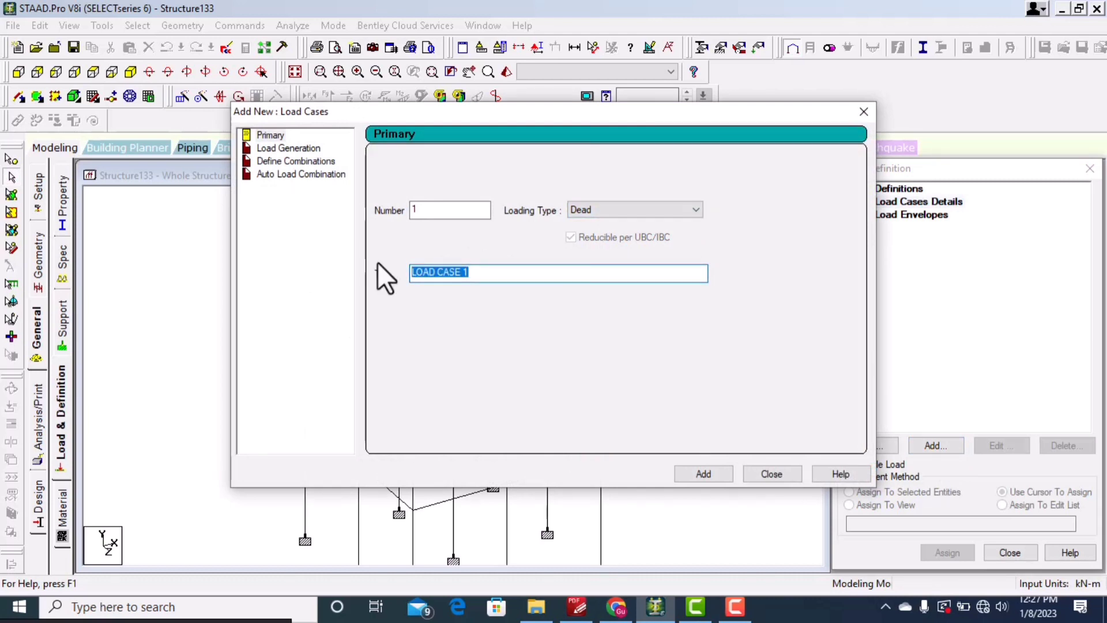
pyautogui.write('DEAD')
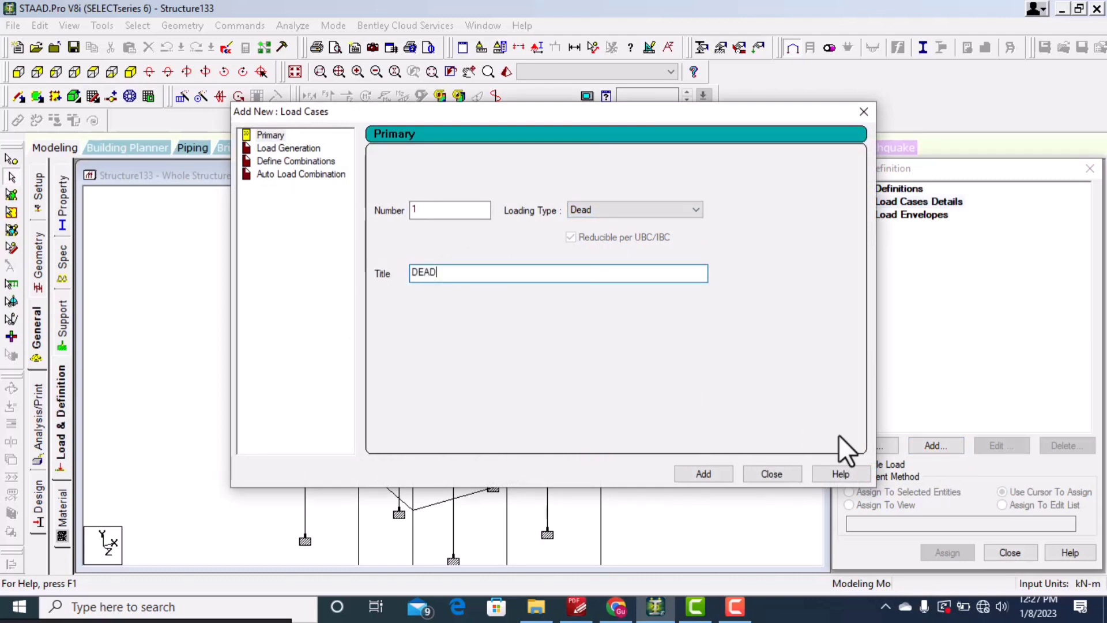
pyautogui.click(711, 468)
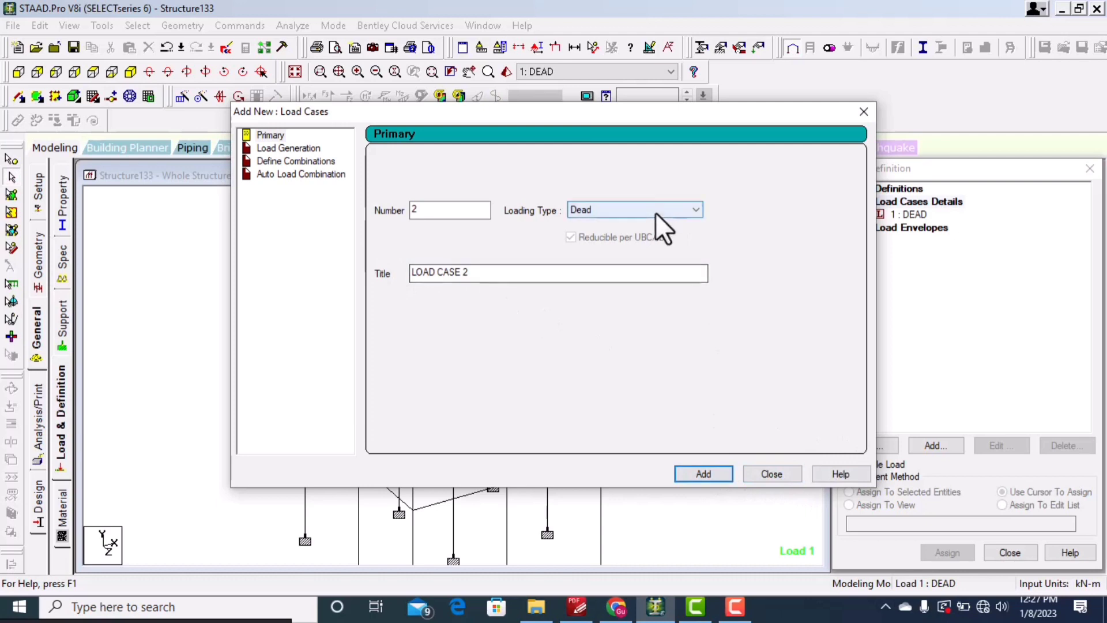
# Step: Add primary load case 2 with loading type Live and title LIVE
pyautogui.click(655, 213)
pyautogui.click(631, 236)
pyautogui.moveTo(519, 271); pyautogui.dragTo(383, 268)
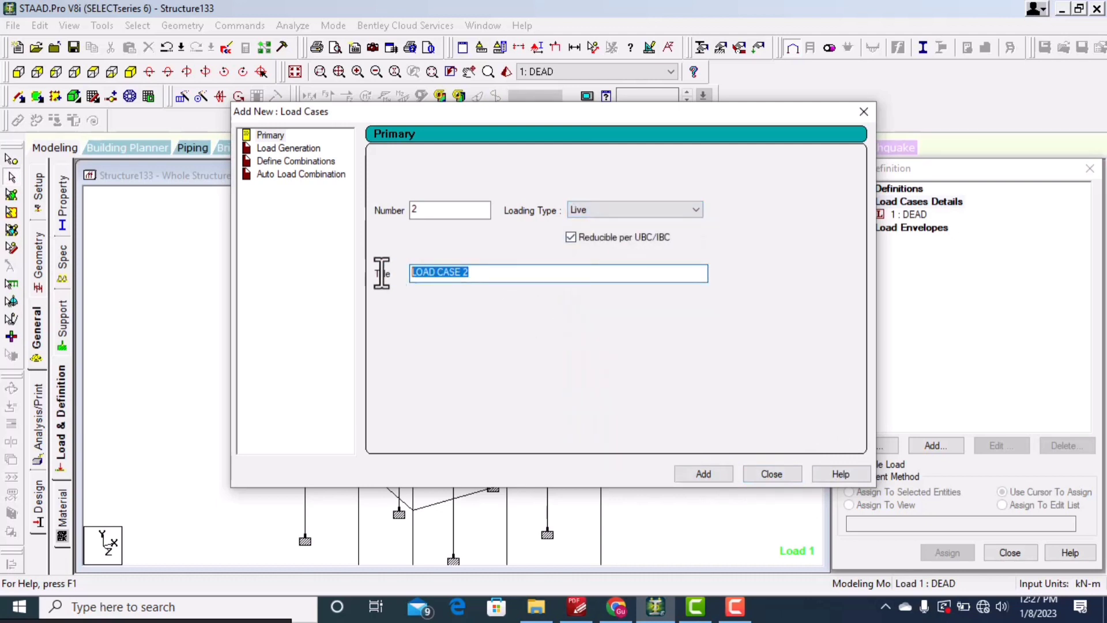
pyautogui.write('LIVE')
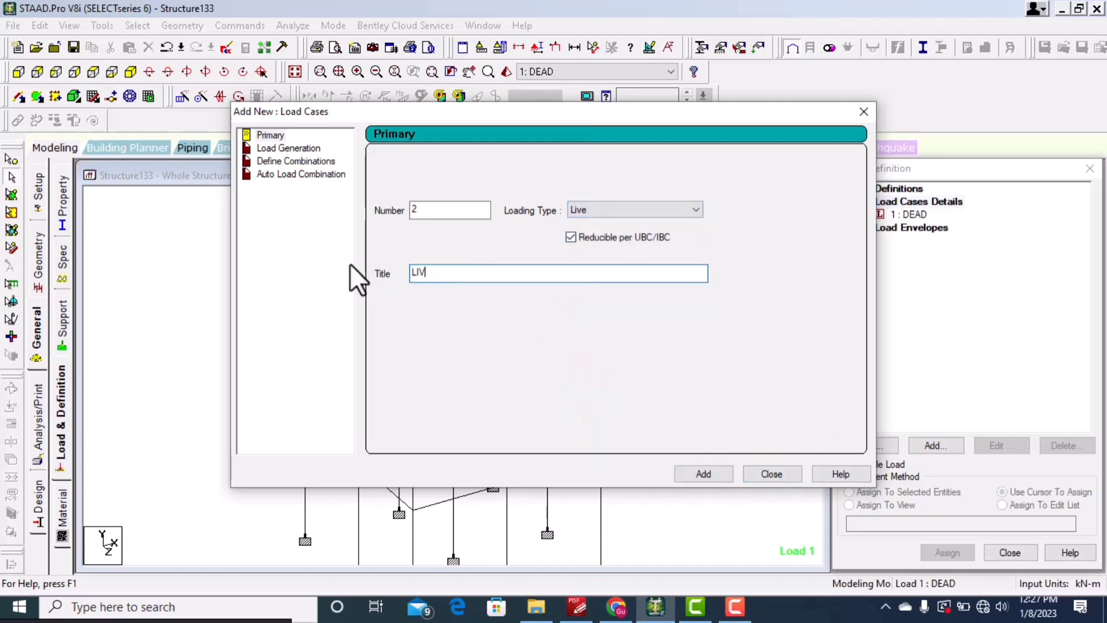
pyautogui.click(702, 473)
# Step: Add primary load case 3 with loading type Roof Live and title LIVE LOAD ROOF
pyautogui.click(642, 209)
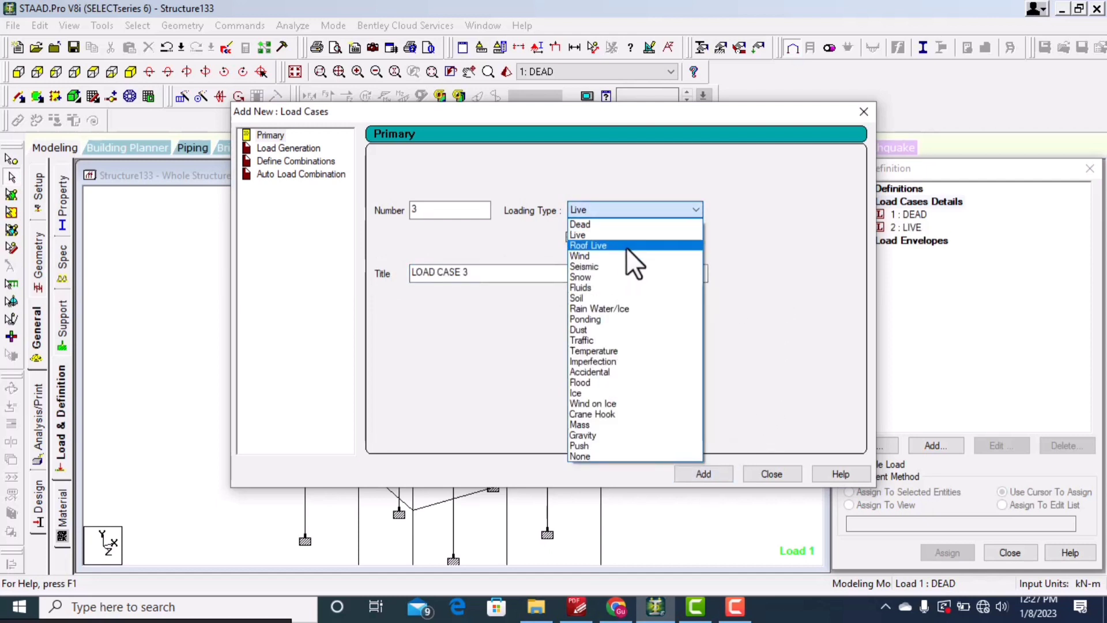
pyautogui.click(628, 246)
pyautogui.moveTo(478, 272); pyautogui.dragTo(327, 271)
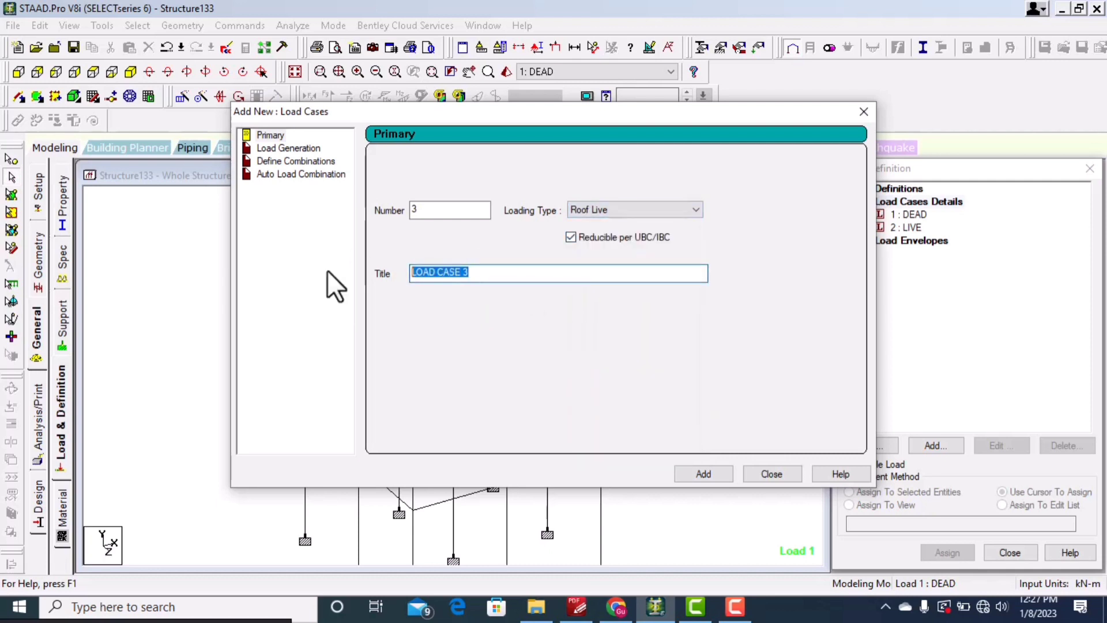
pyautogui.write('LIV')
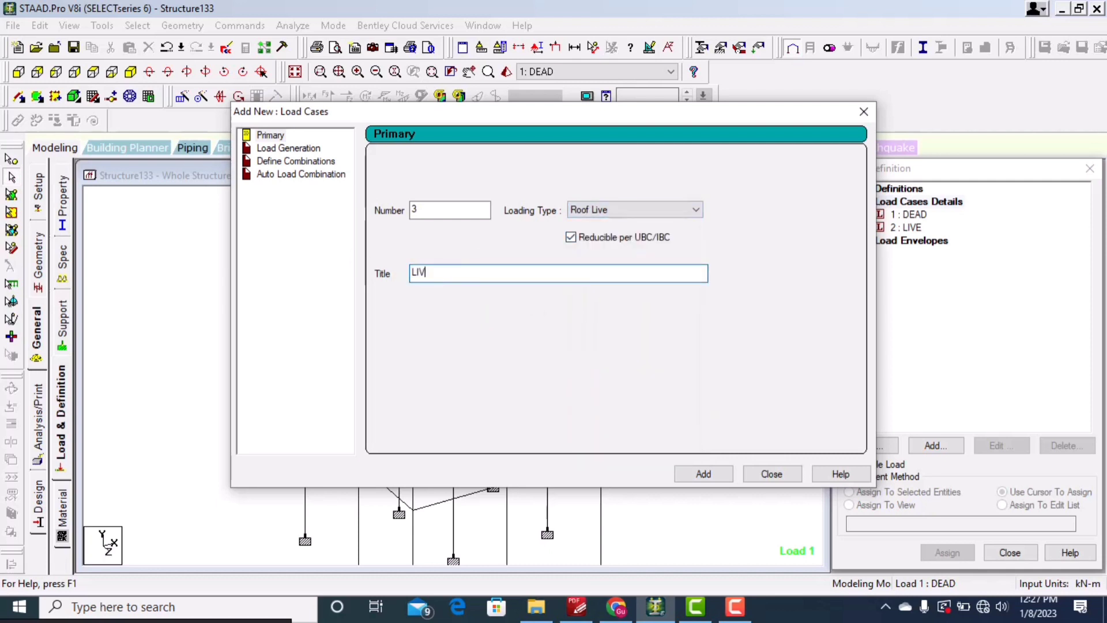
pyautogui.write('E LO')
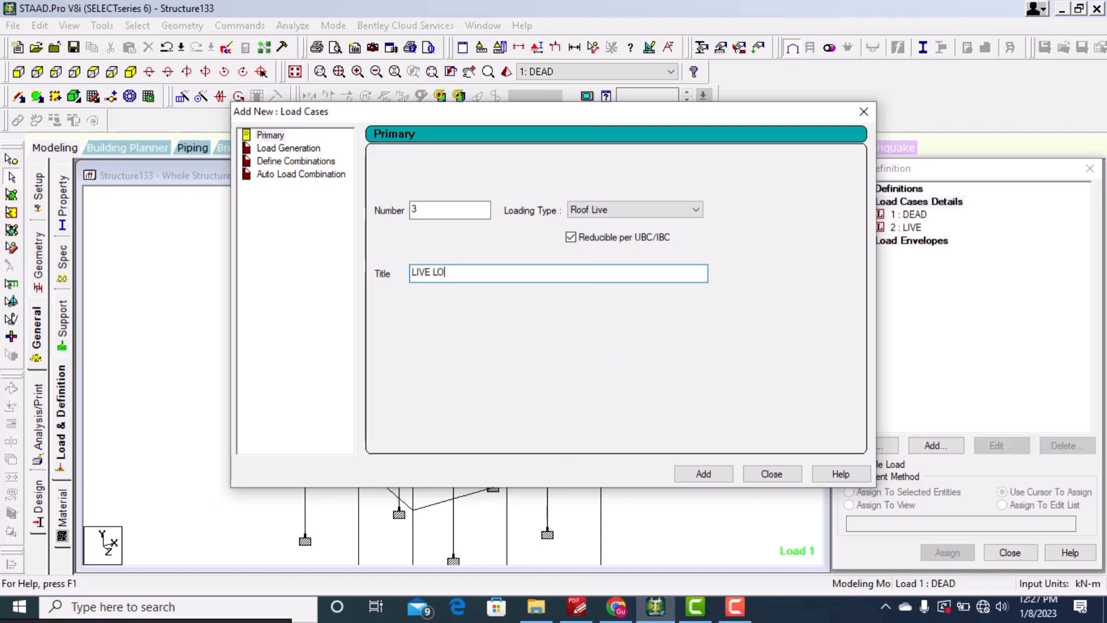
pyautogui.write('AD ROOF')
pyautogui.click(708, 468)
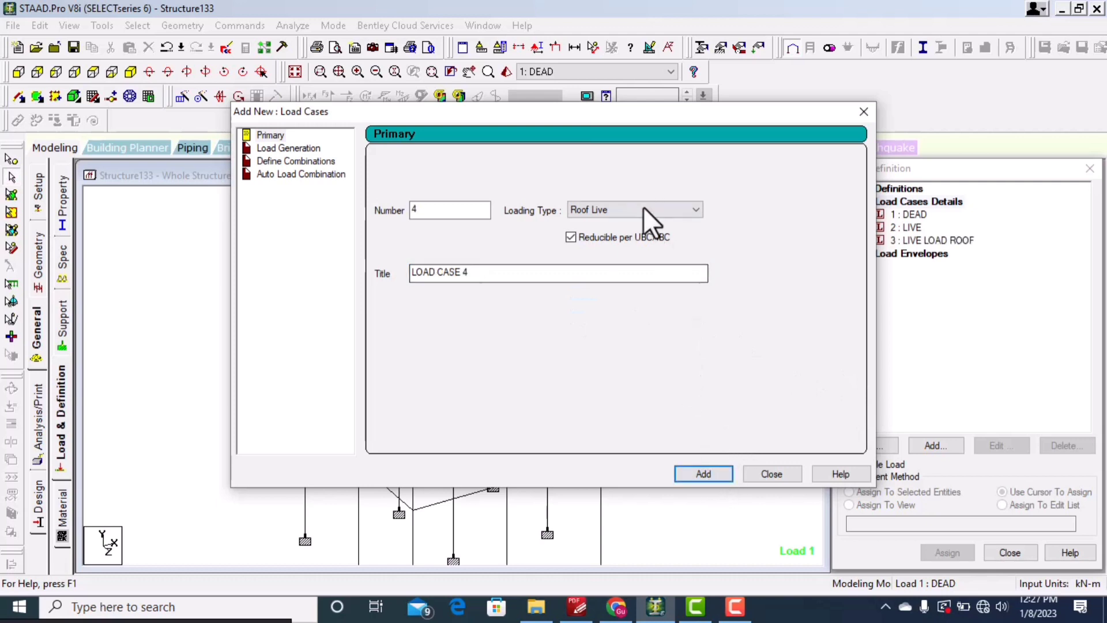
# Step: Add primary load case 4 with loading type Wind and title WIND LOAD, then close the load case dialog
pyautogui.click(650, 213)
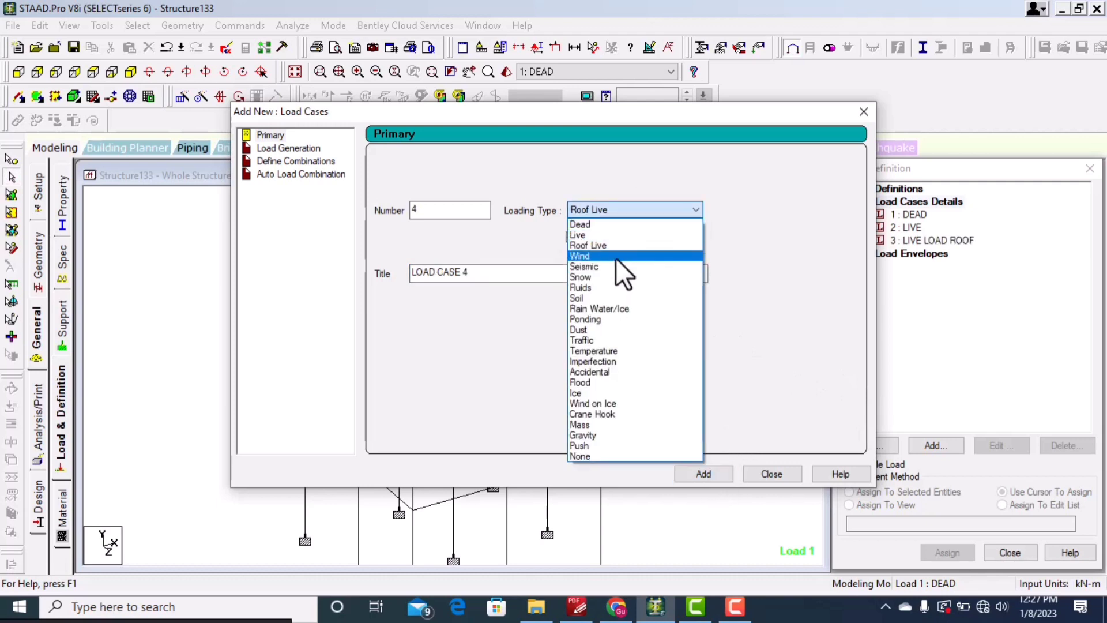
pyautogui.click(615, 256)
pyautogui.press('Tab')
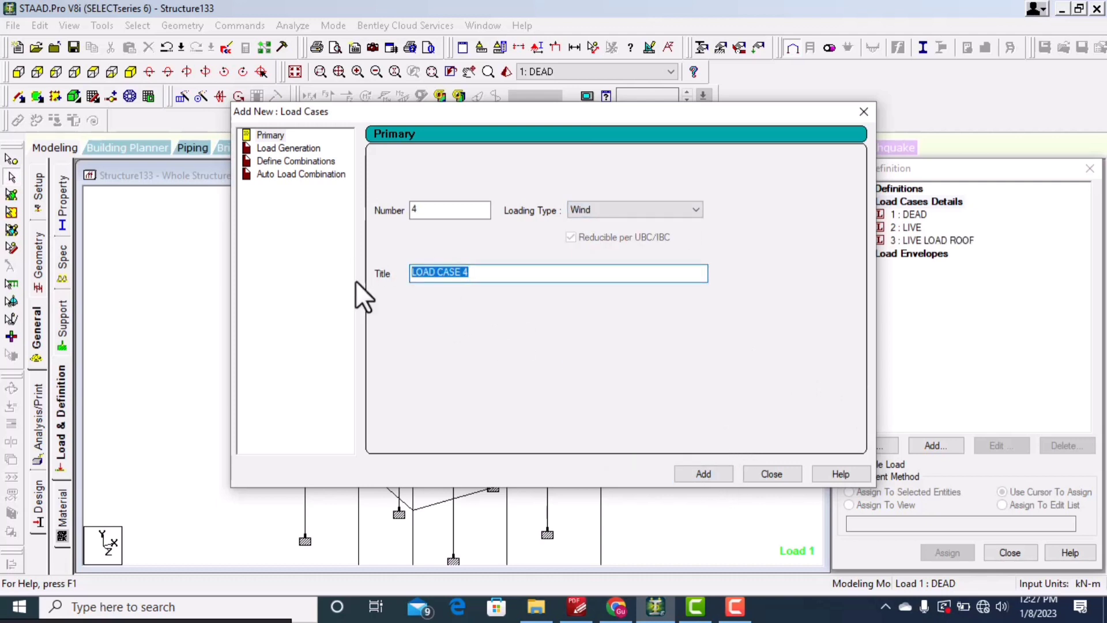
pyautogui.write('WIND')
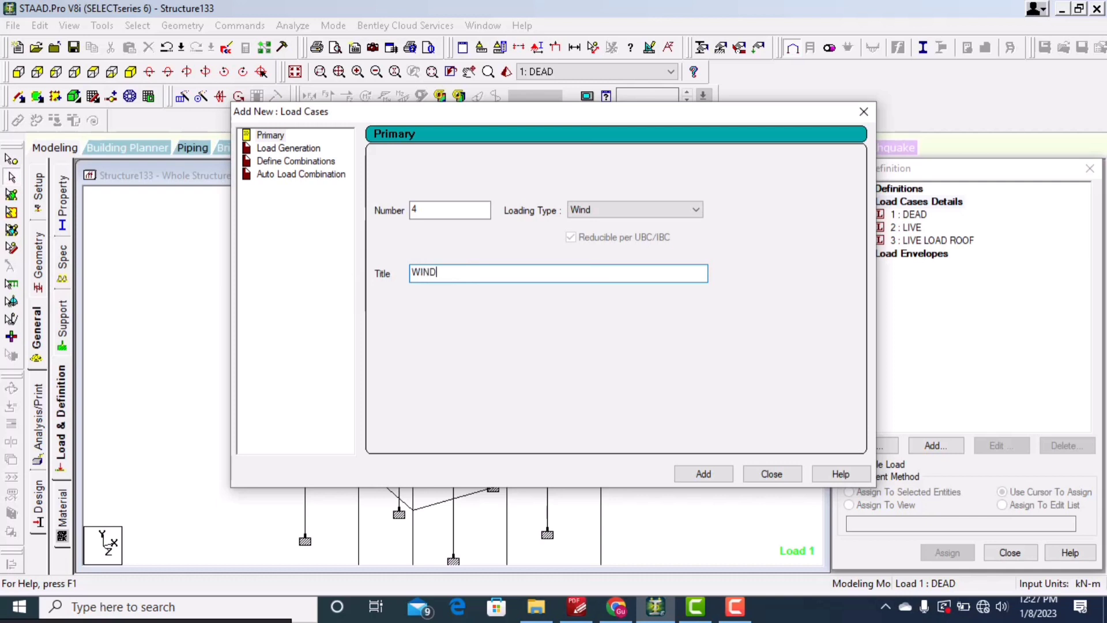
pyautogui.write(' LOAD')
pyautogui.click(705, 473)
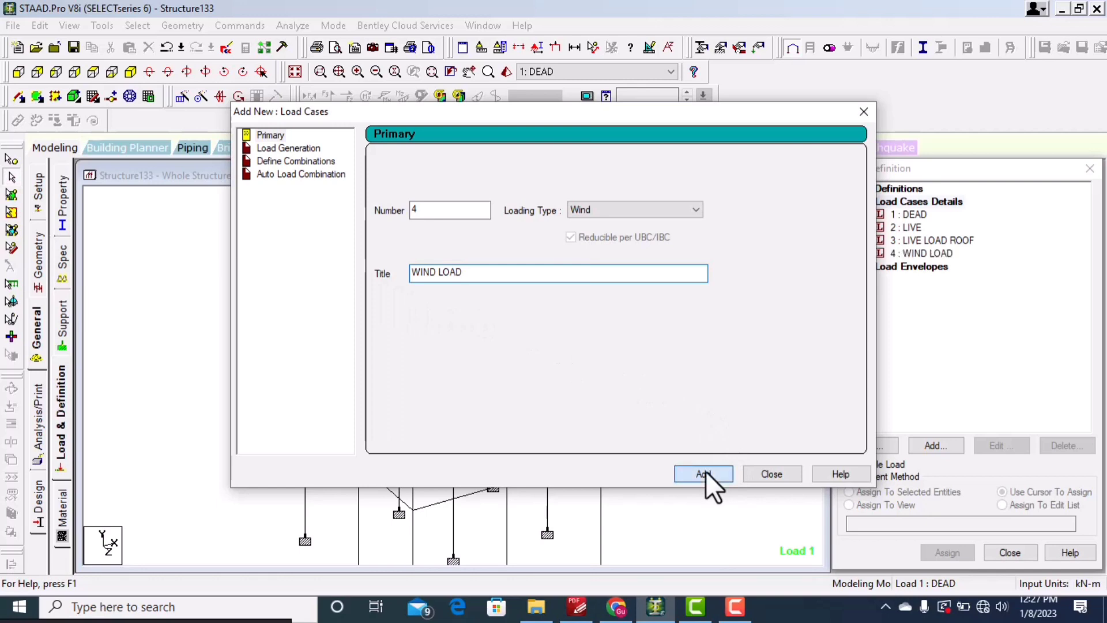
pyautogui.click(864, 112)
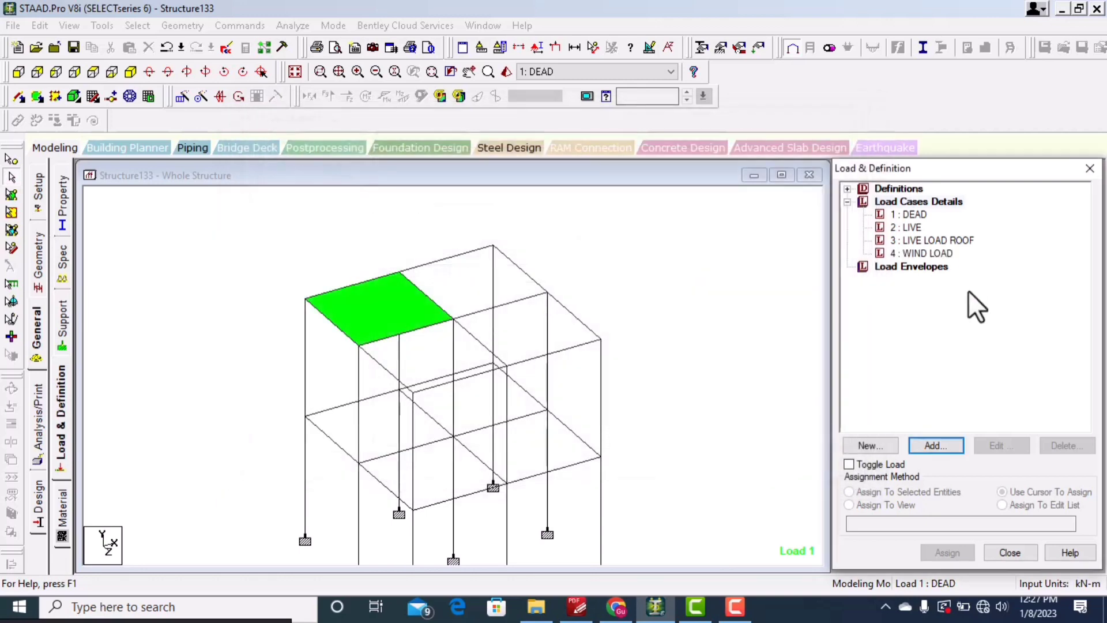
# Step: Add a selfweight load in the Y direction with factor -1 to the DEAD load case
pyautogui.click(910, 214)
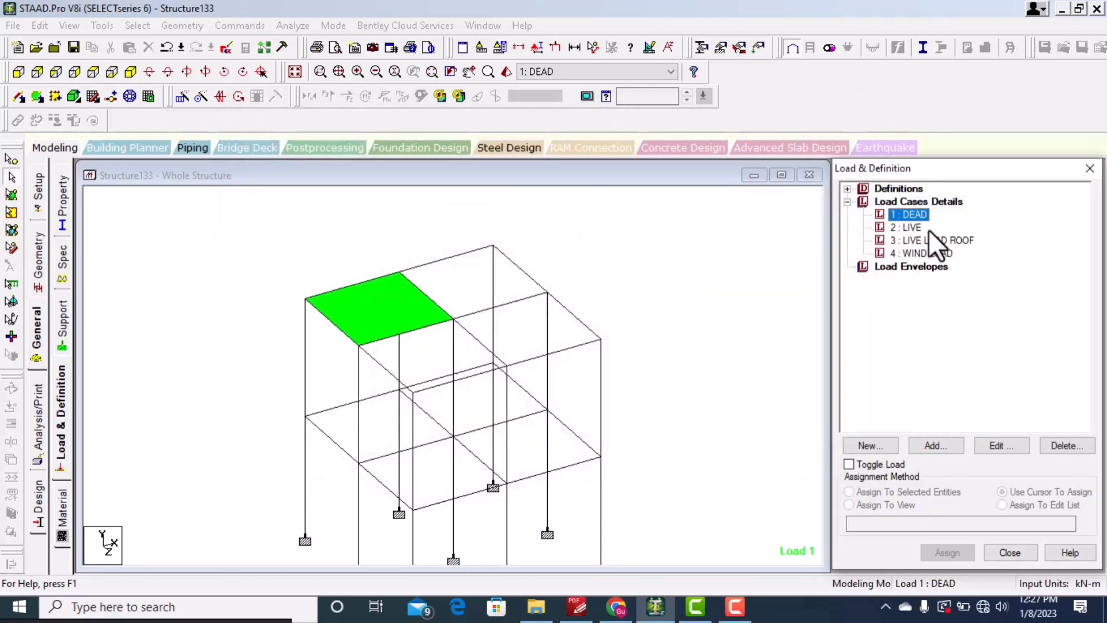
pyautogui.click(943, 444)
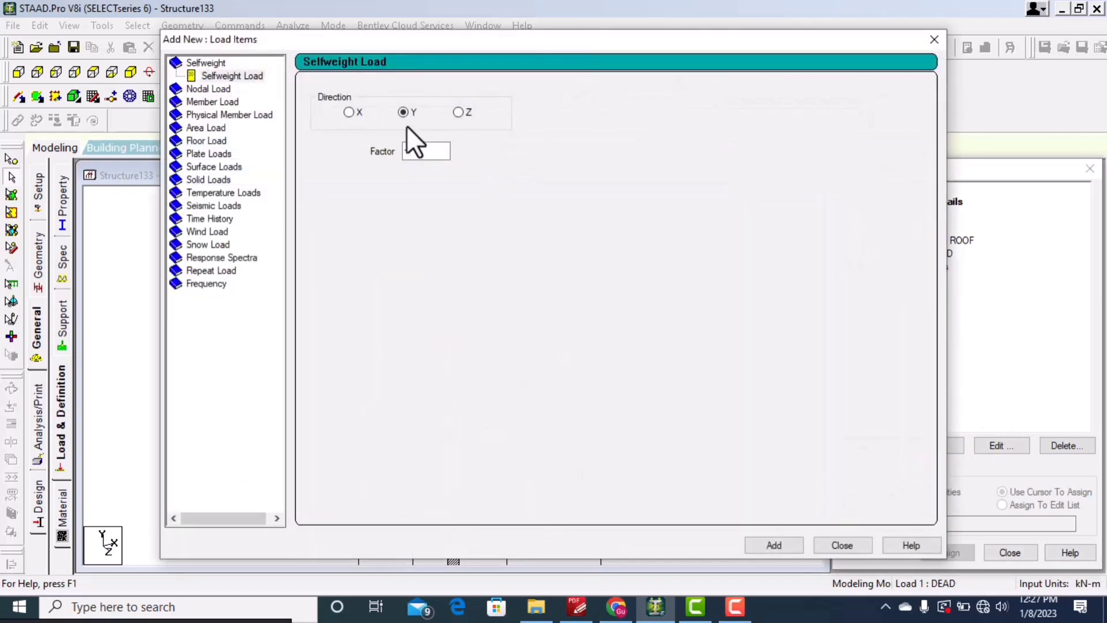
pyautogui.moveTo(446, 39); pyautogui.dragTo(355, 321)
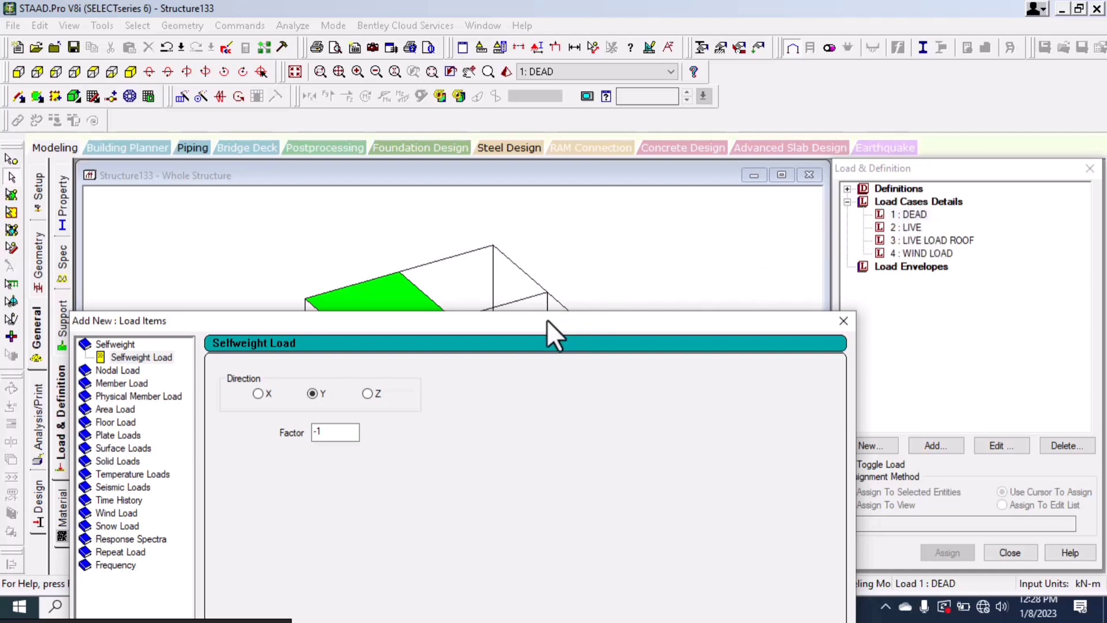
pyautogui.moveTo(539, 320); pyautogui.dragTo(589, 93)
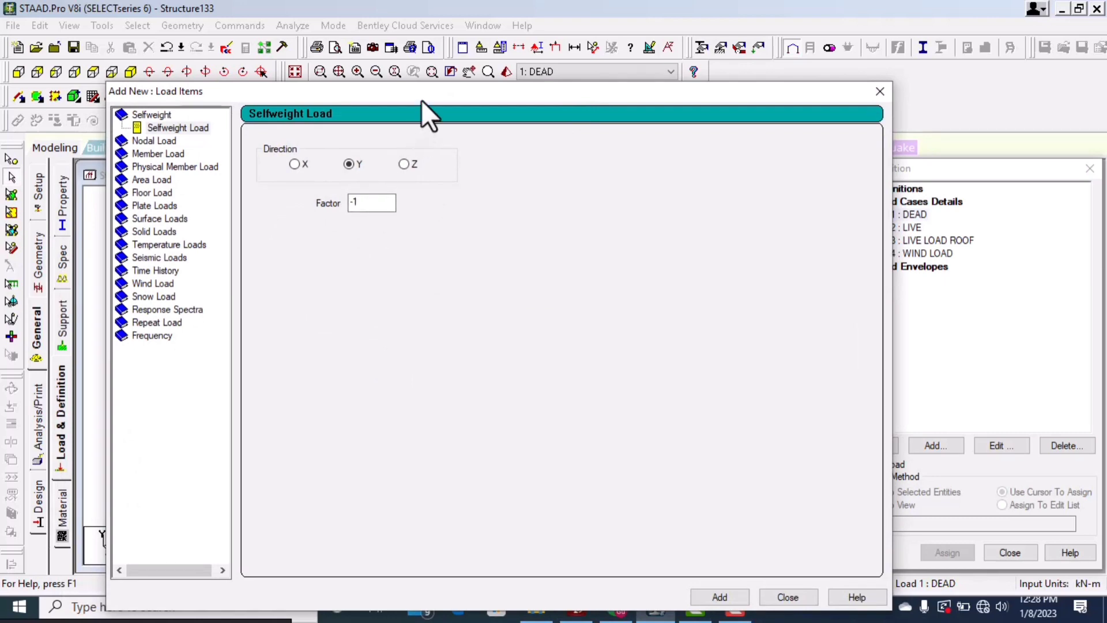
pyautogui.moveTo(421, 95); pyautogui.dragTo(664, 307)
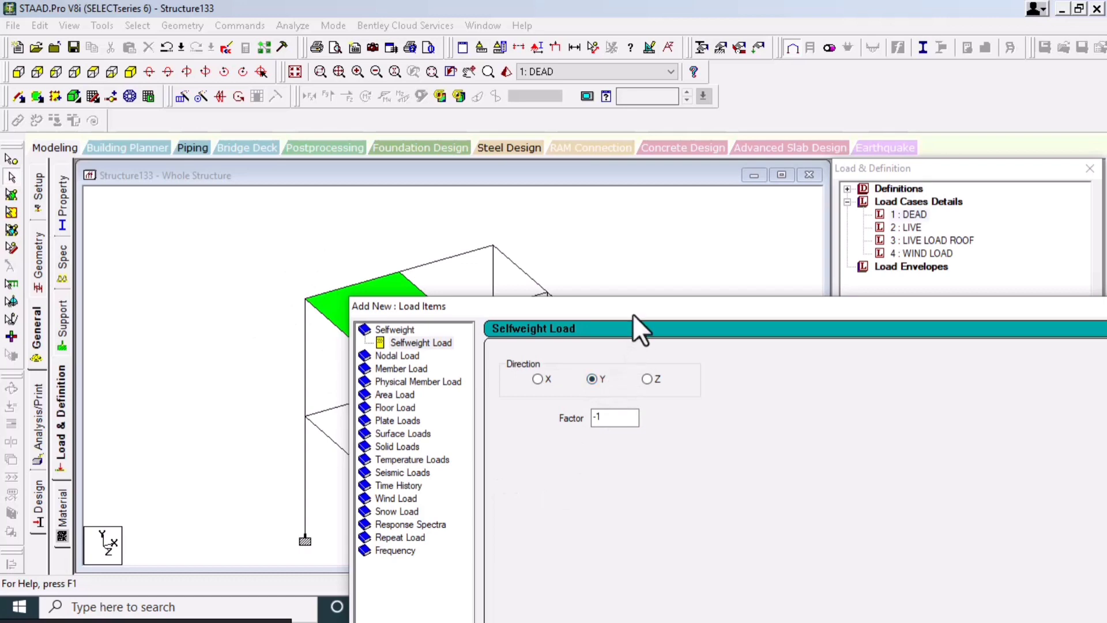
pyautogui.moveTo(633, 314); pyautogui.dragTo(298, 86)
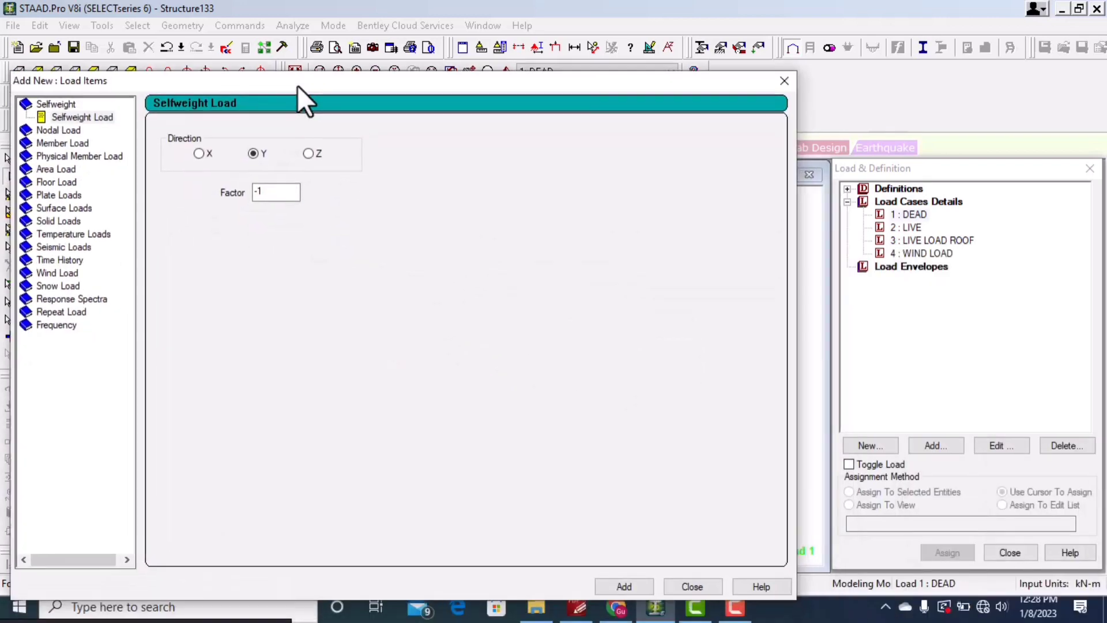
pyautogui.click(618, 587)
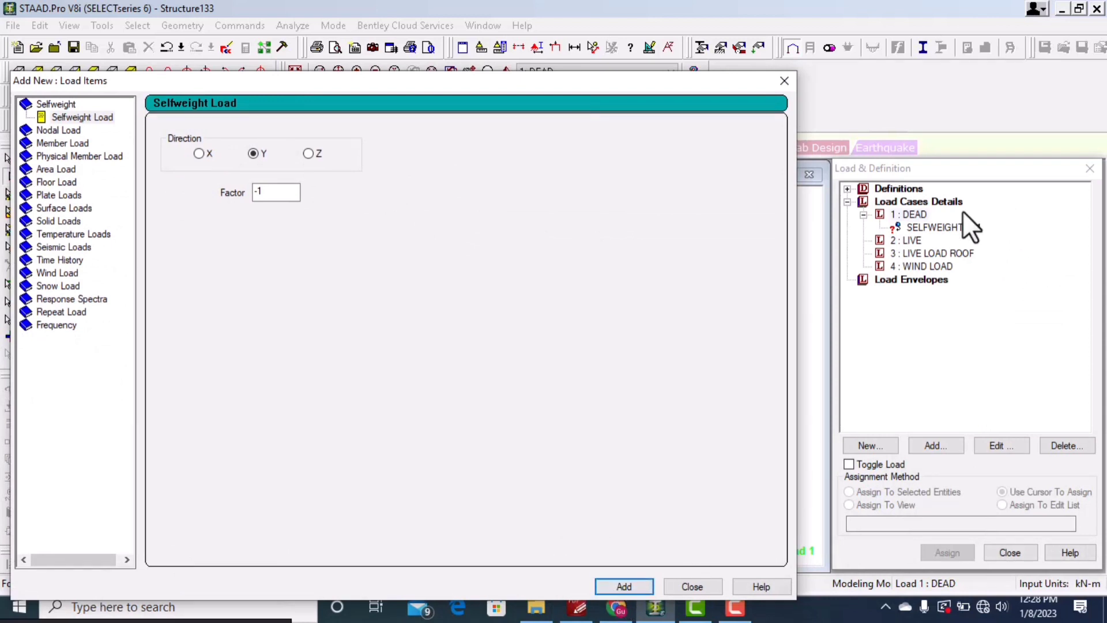
# Step: Add a uniform member force of -5 kN/m in GY, from d1 1 m to d2 3 m, to the DEAD case
pyautogui.click(52, 141)
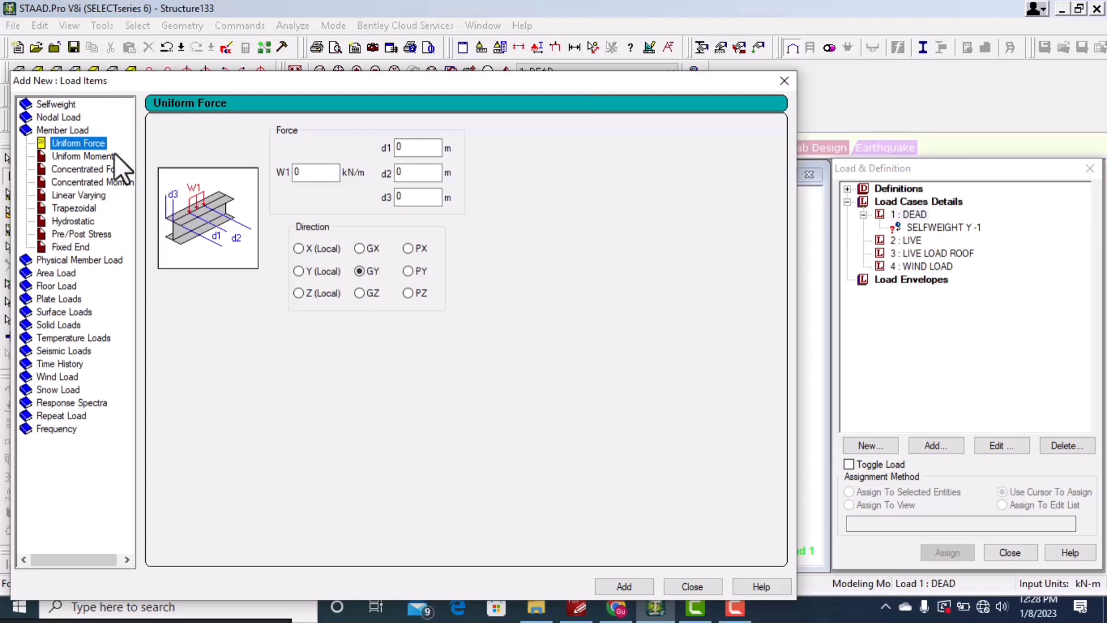
pyautogui.doubleClick(295, 171)
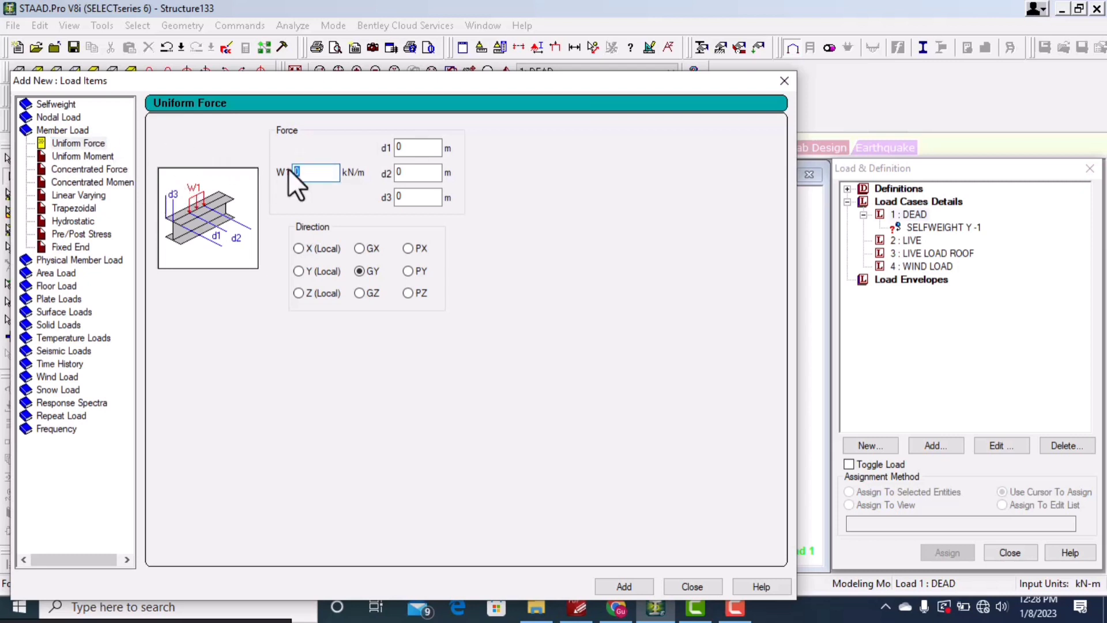
pyautogui.write('-5')
pyautogui.doubleClick(397, 148)
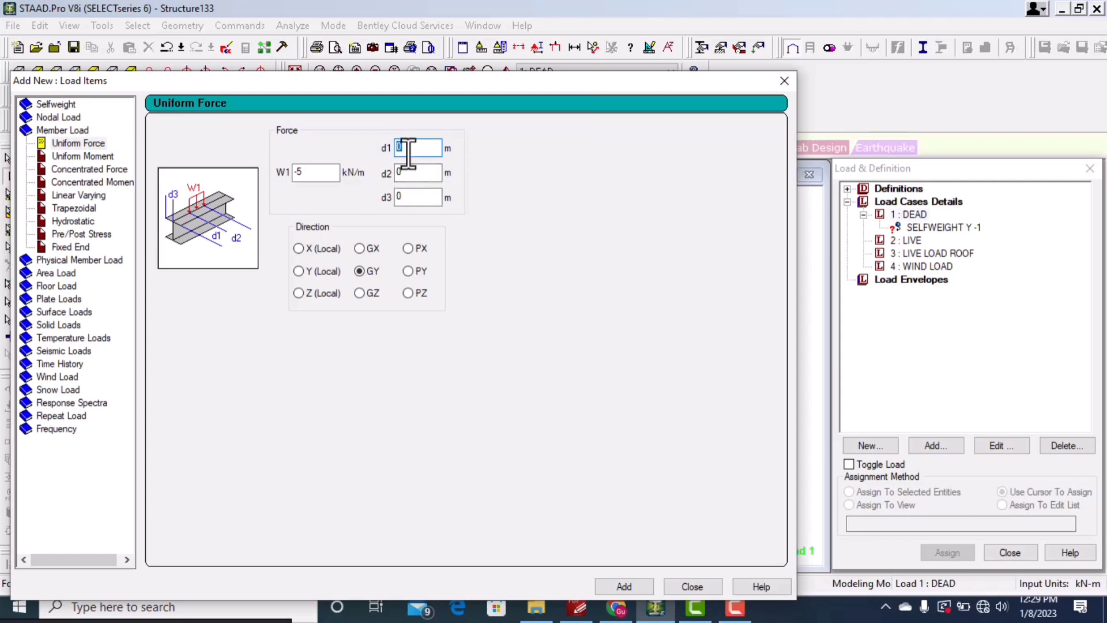
pyautogui.write('1')
pyautogui.press('Tab')
pyautogui.write('3')
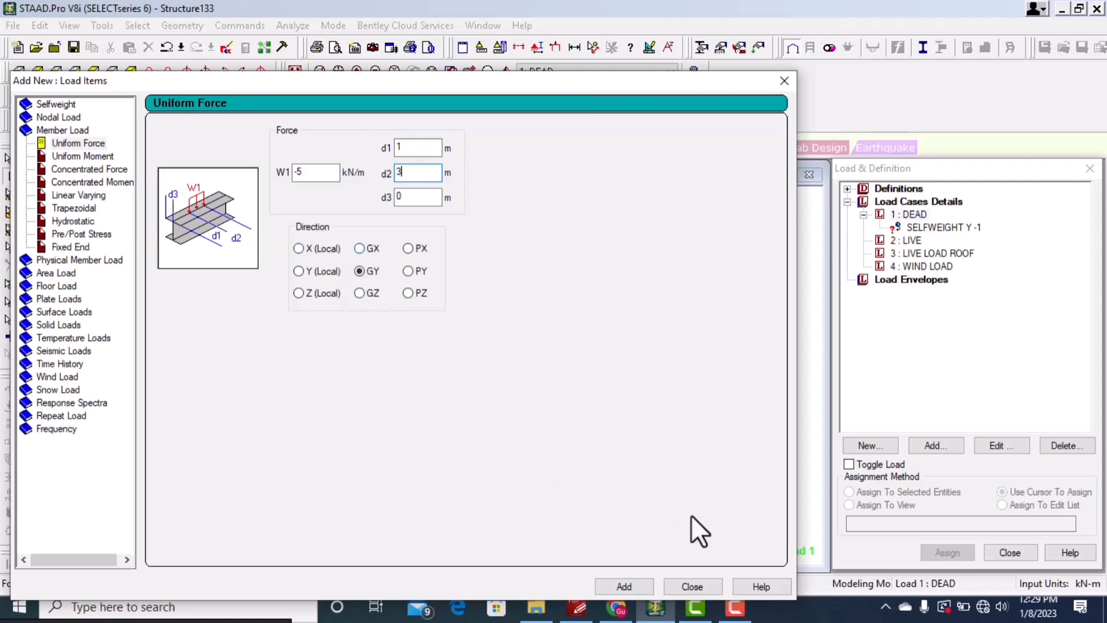
pyautogui.click(628, 587)
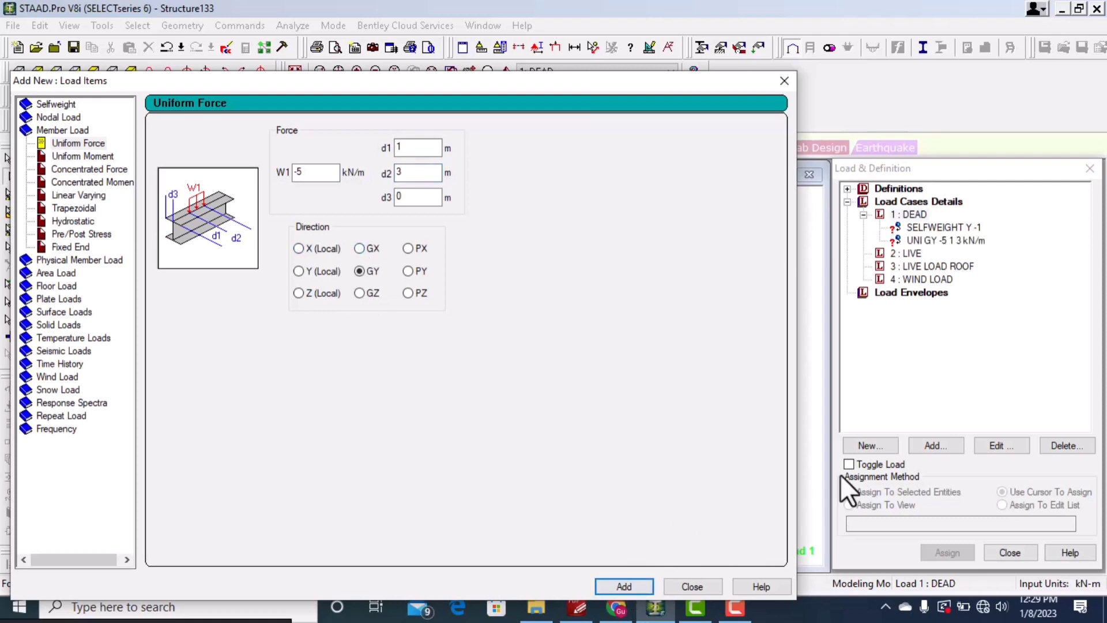
pyautogui.click(784, 81)
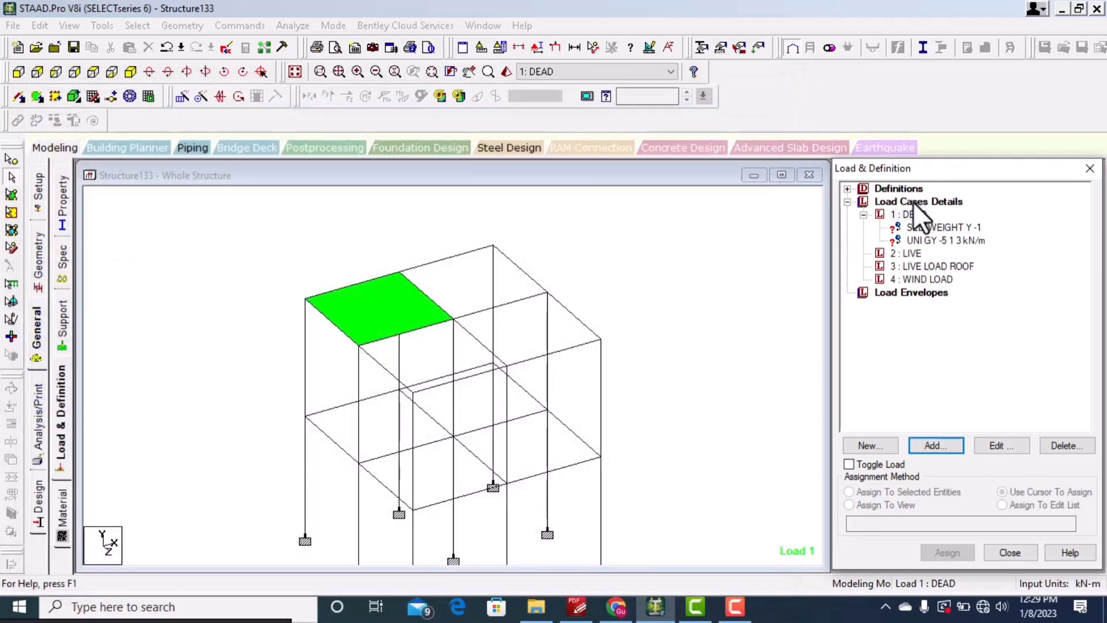
# Step: Assign the selfweight load to all members in the view
pyautogui.click(945, 240)
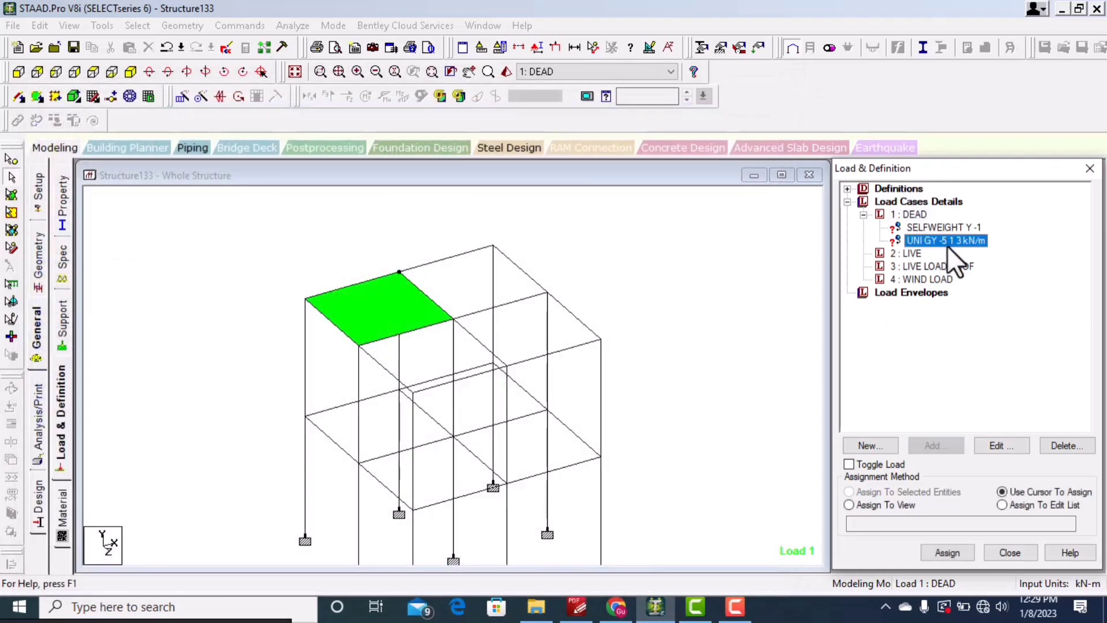
pyautogui.click(944, 227)
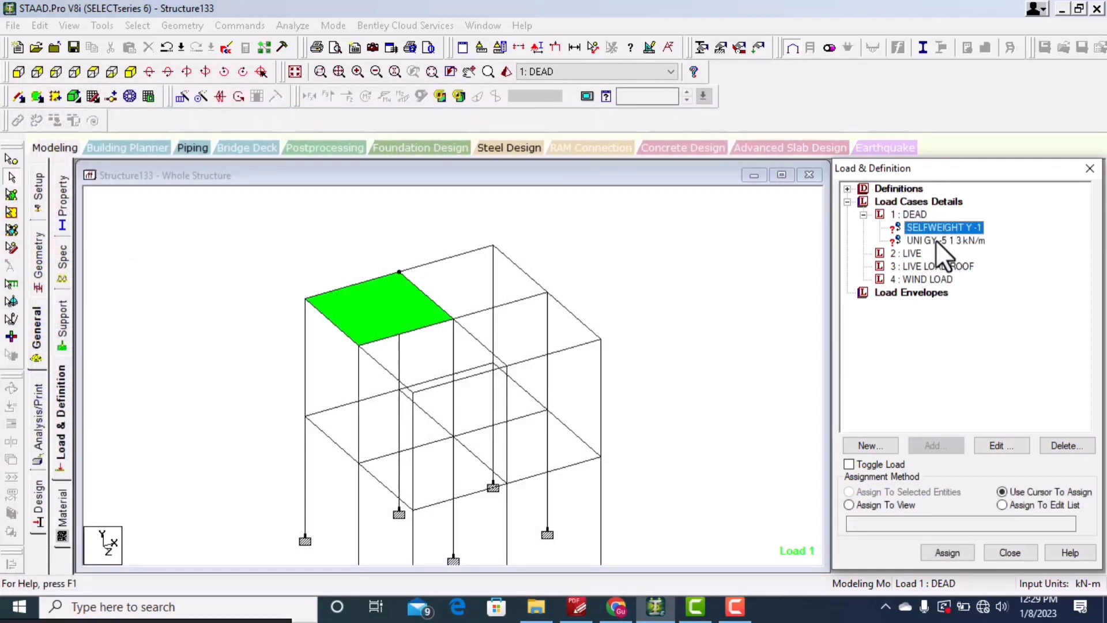
pyautogui.click(849, 505)
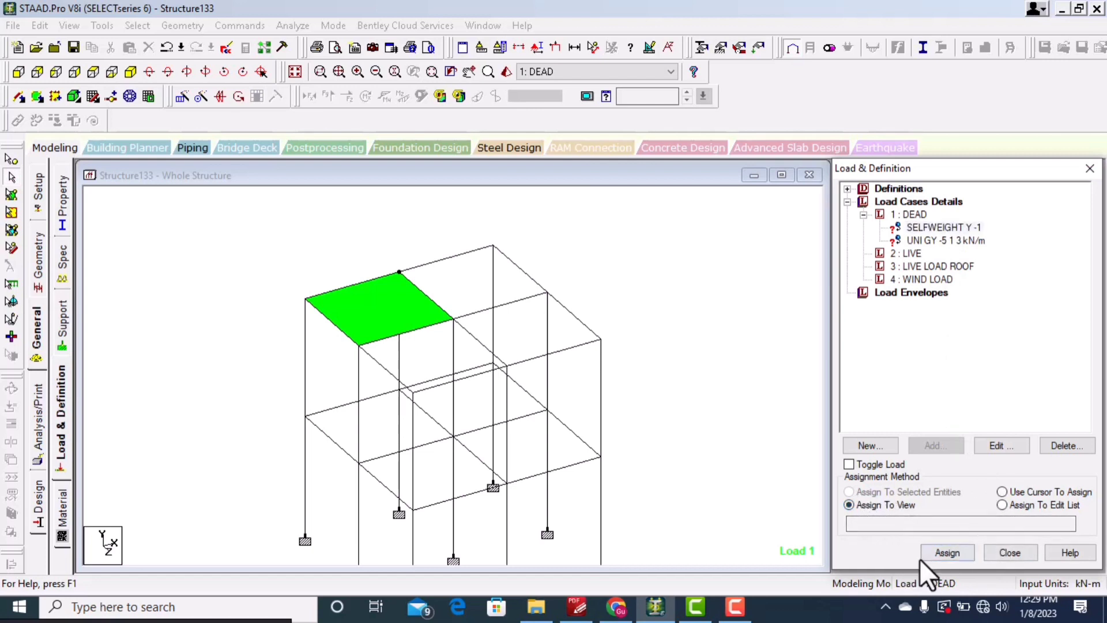
pyautogui.click(962, 551)
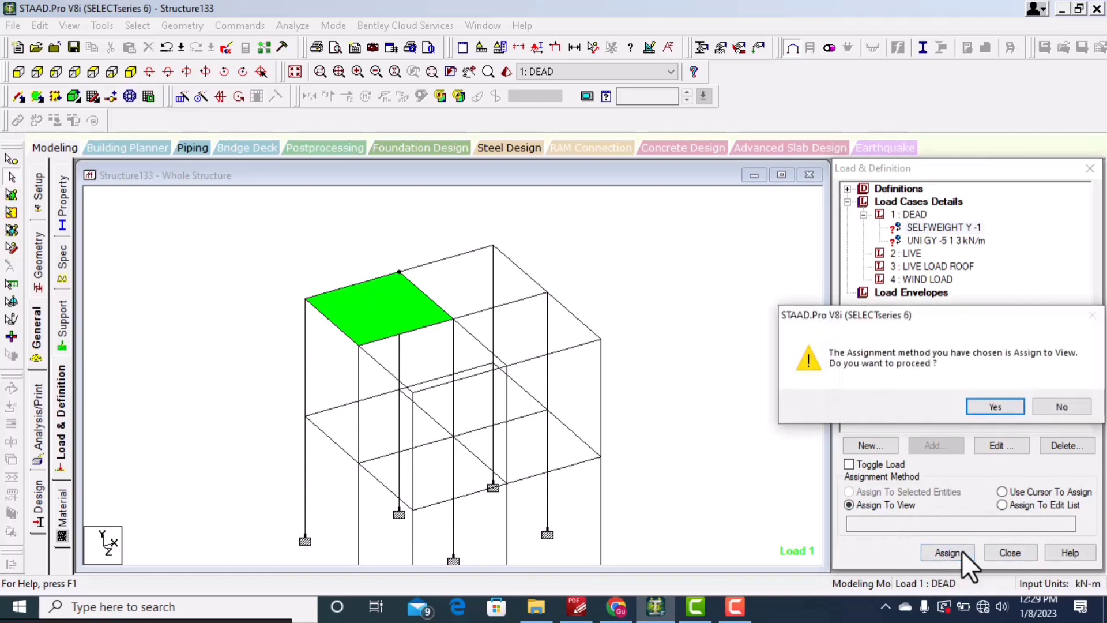
pyautogui.click(1005, 404)
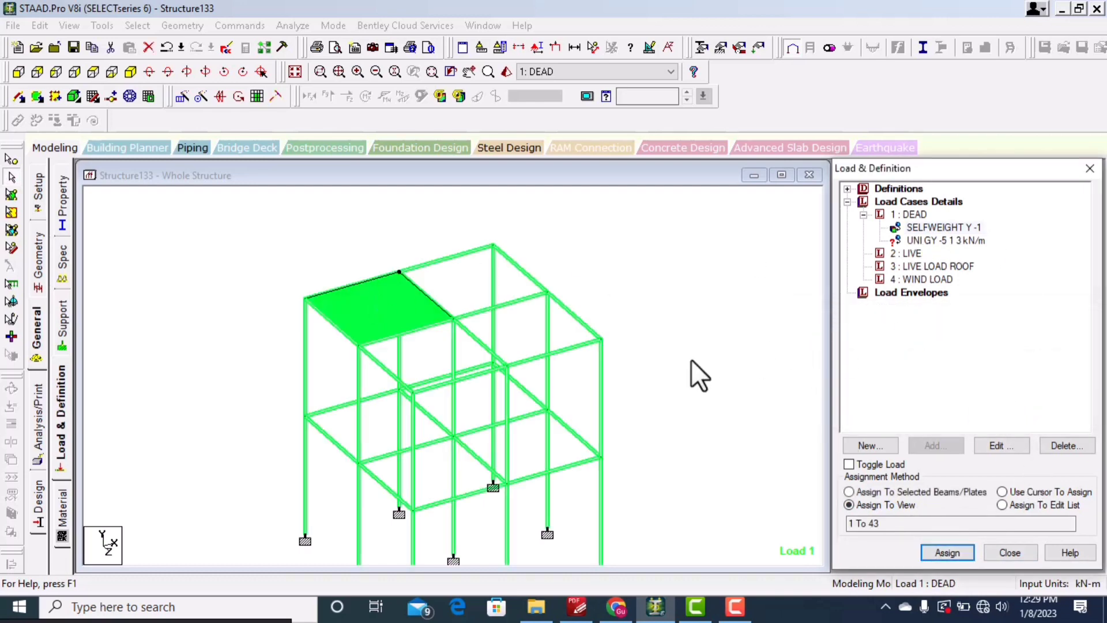
# Step: Assign the partial uniform load of -5 kN/m to a top-level beam beside the green plate
pyautogui.press('Escape')
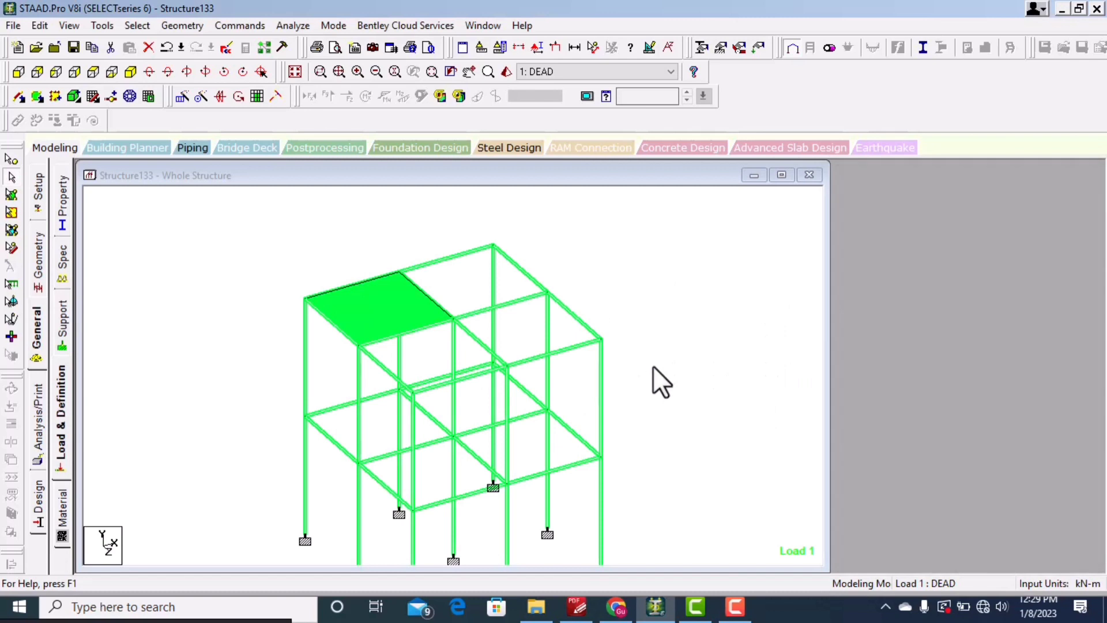
pyautogui.click(62, 412)
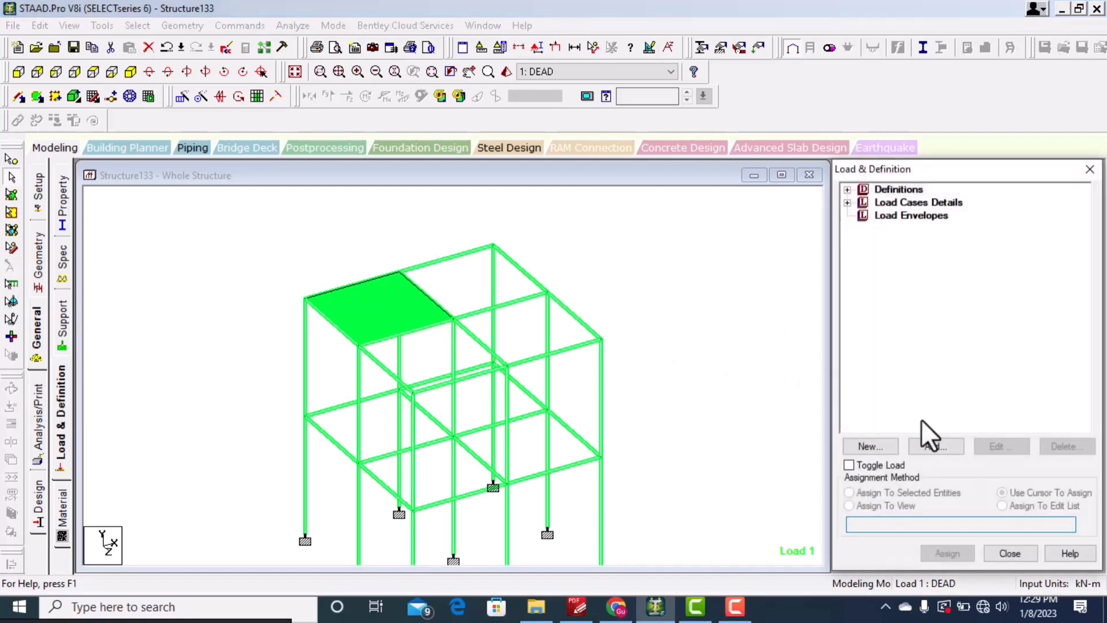
pyautogui.click(846, 202)
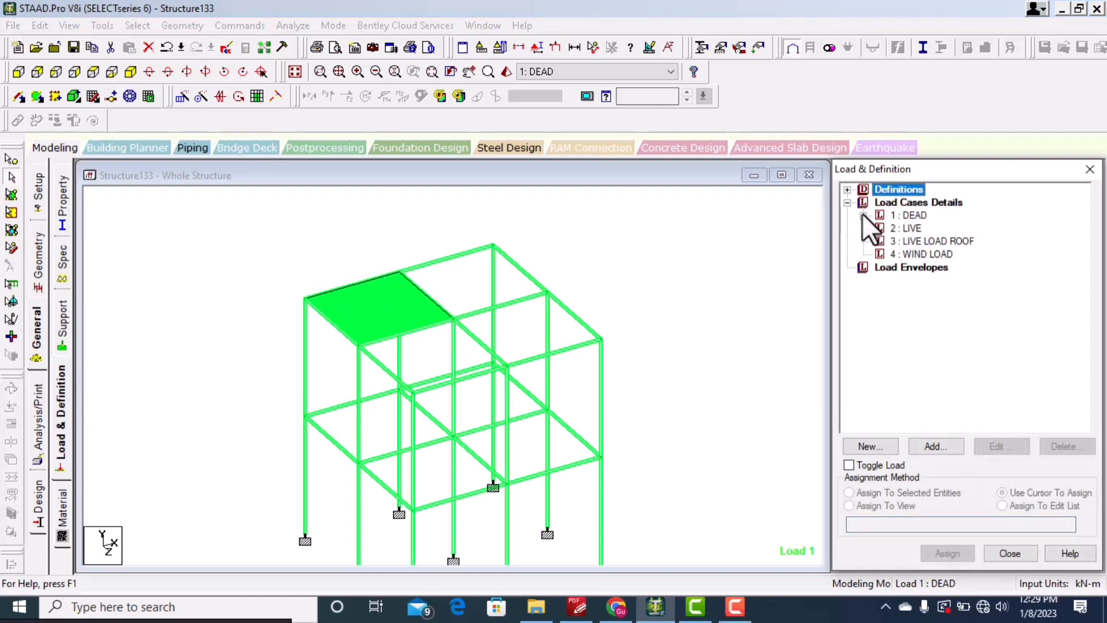
pyautogui.click(863, 215)
pyautogui.click(916, 241)
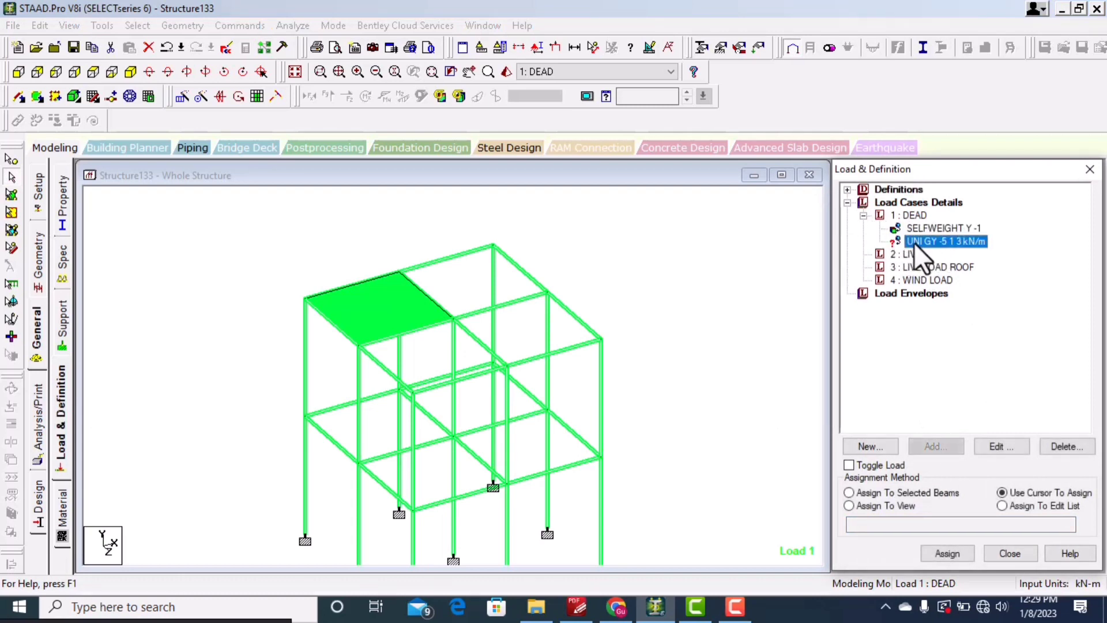
pyautogui.click(959, 555)
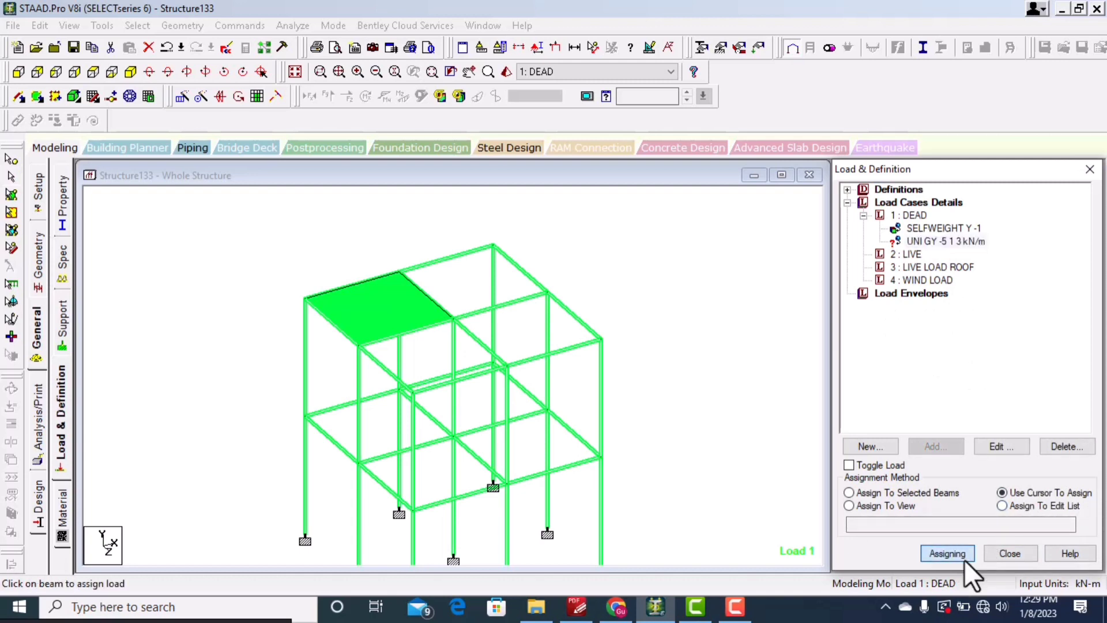
pyautogui.click(438, 261)
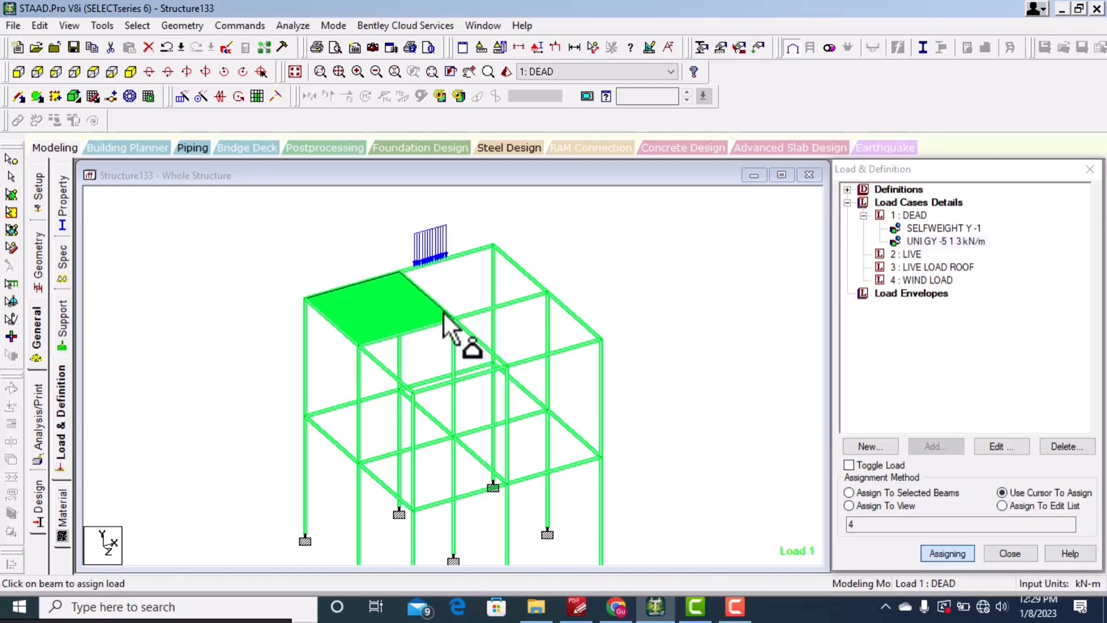
# Step: Add a full-length uniform member force of -5 kN/m in GY to the DEAD case
pyautogui.scroll(2, 402, 263)
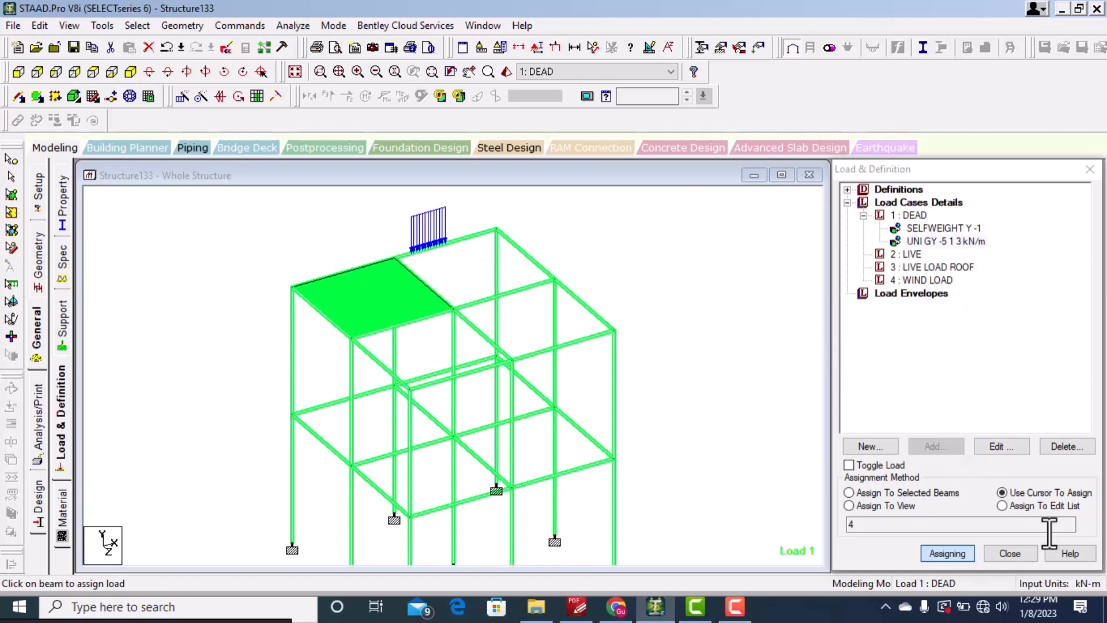
pyautogui.click(905, 215)
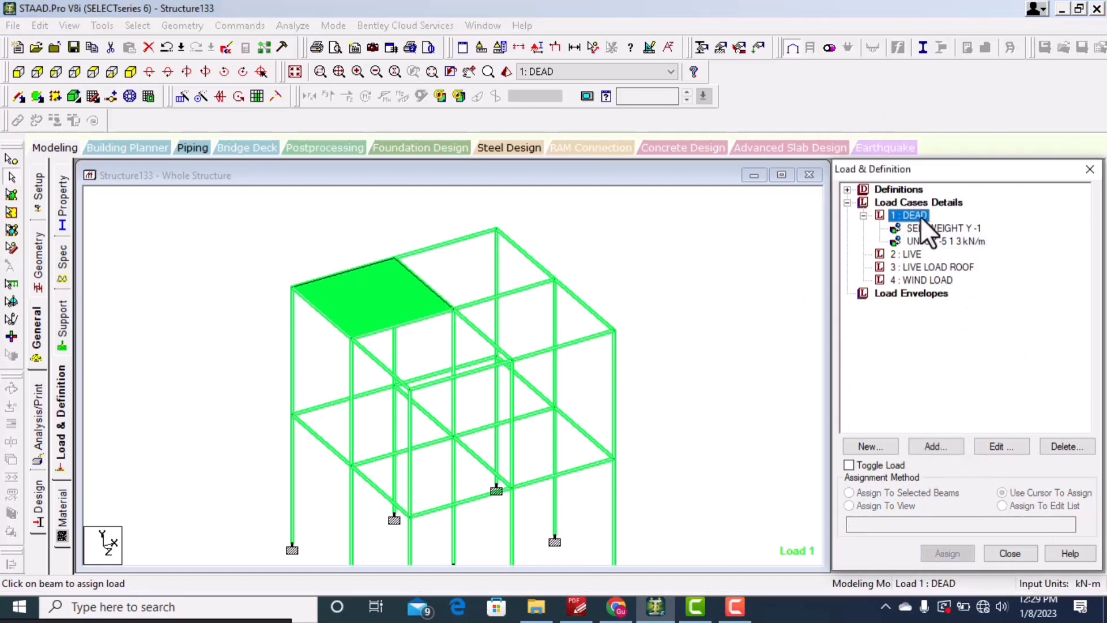
pyautogui.click(938, 445)
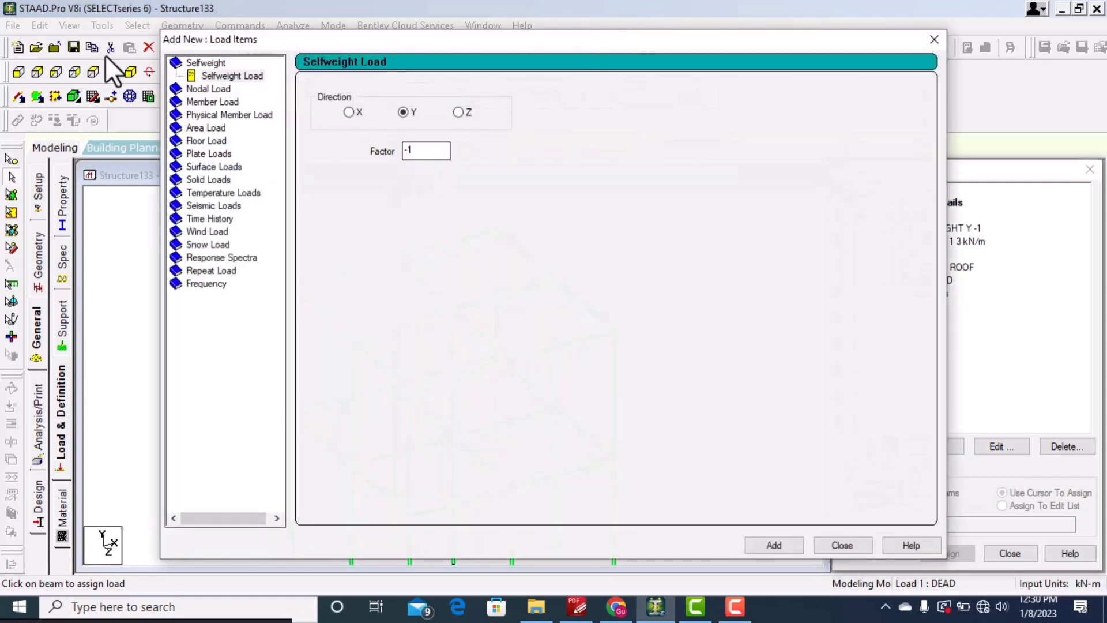
pyautogui.click(225, 101)
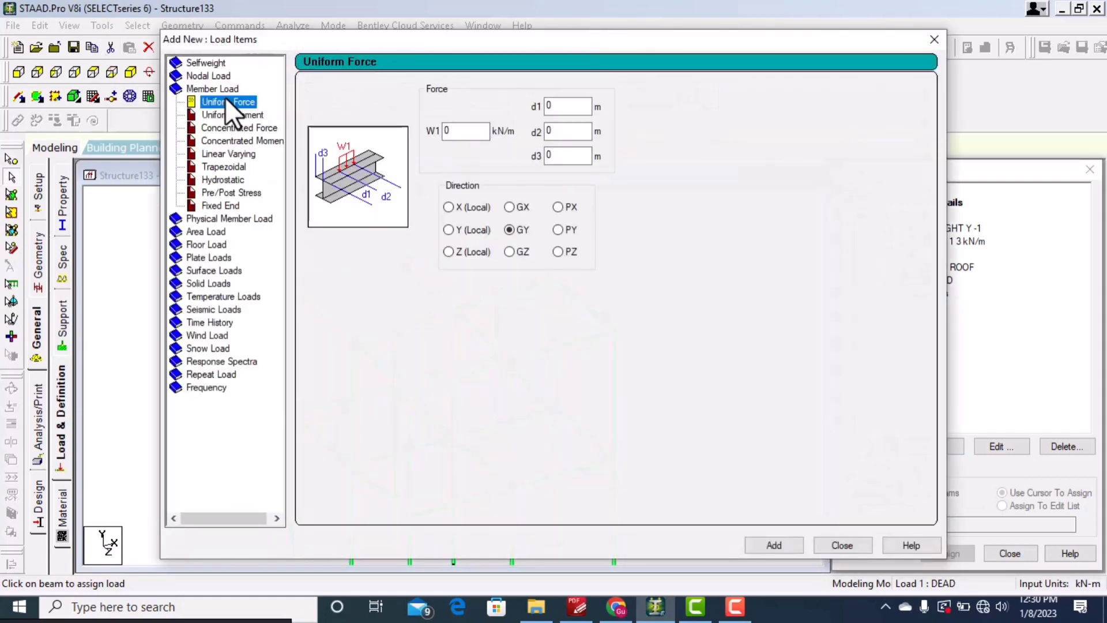
pyautogui.doubleClick(453, 131)
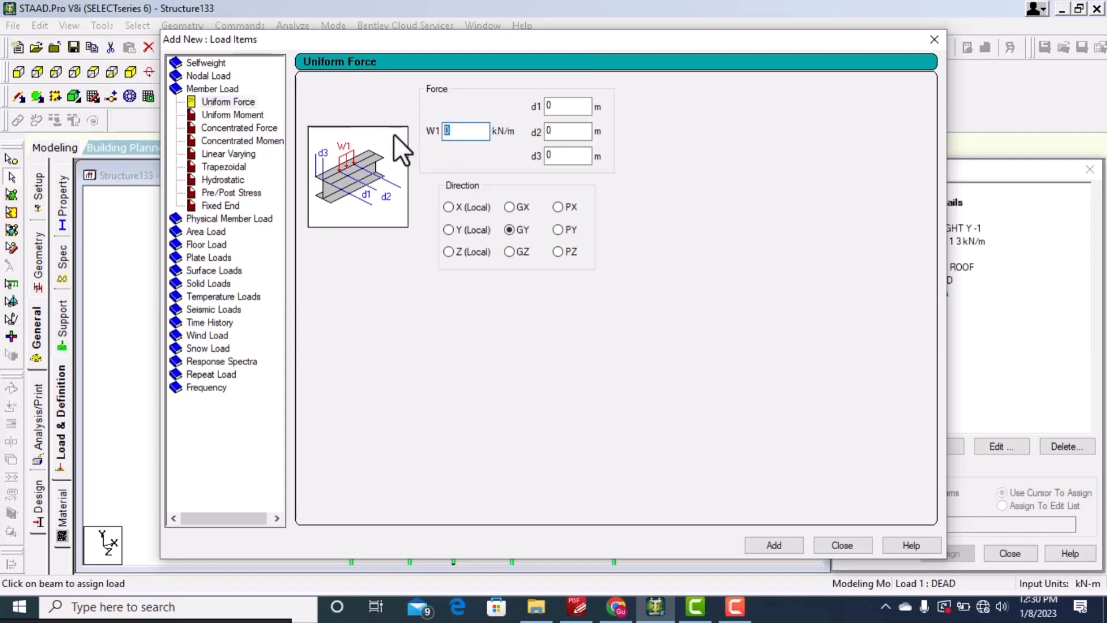
pyautogui.write('-5')
pyautogui.click(783, 545)
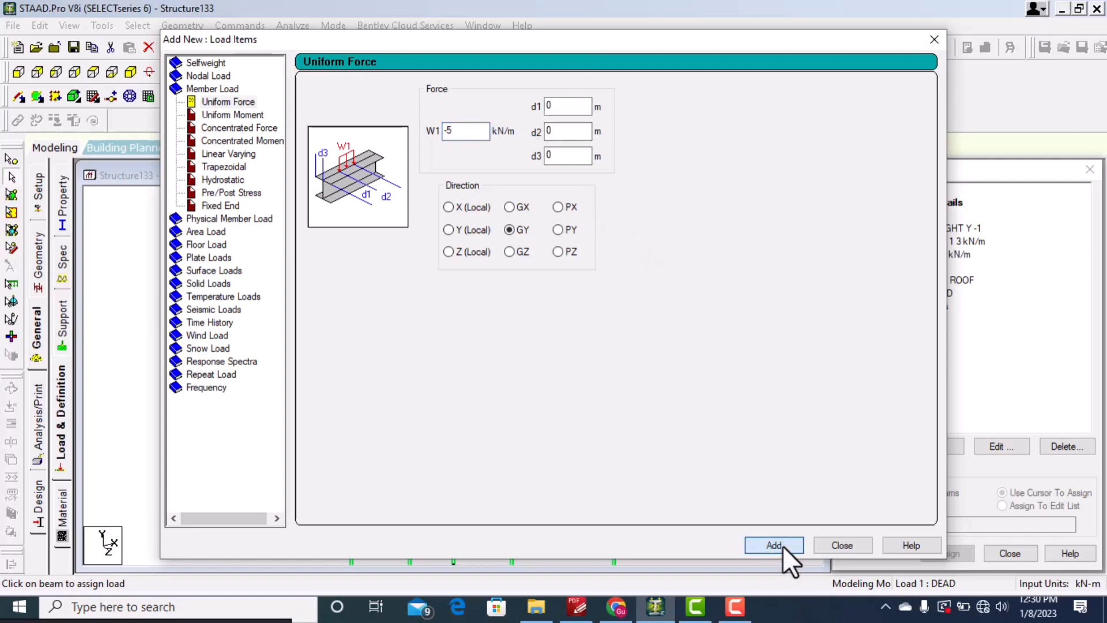
pyautogui.click(842, 546)
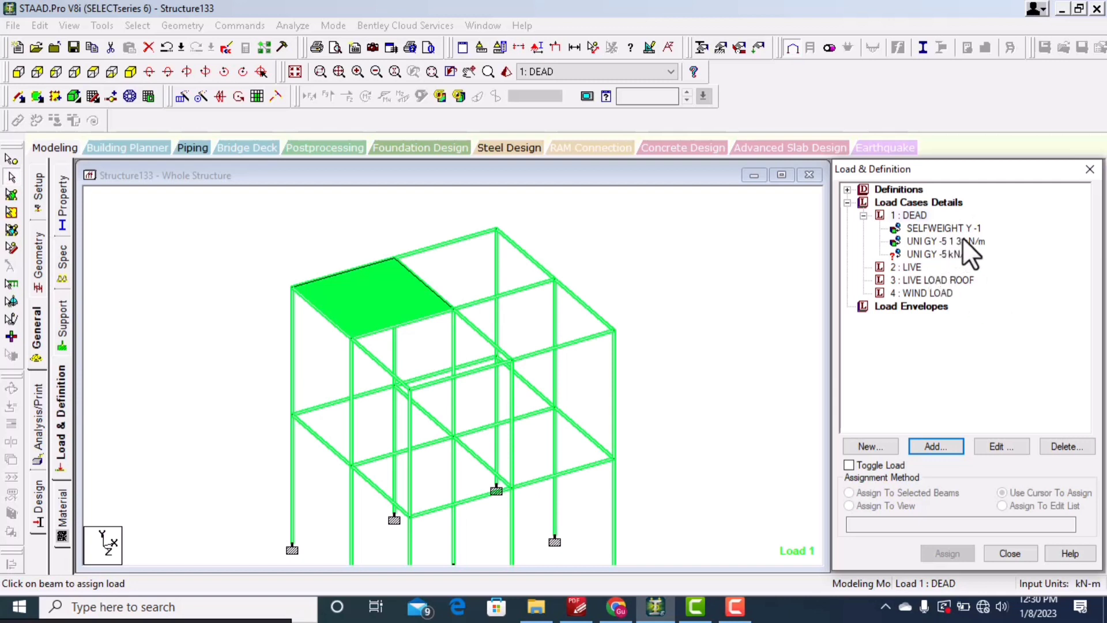
# Step: Assign the full-length -5 kN/m uniform load to the top-level beam next to the loaded plate bay
pyautogui.click(951, 253)
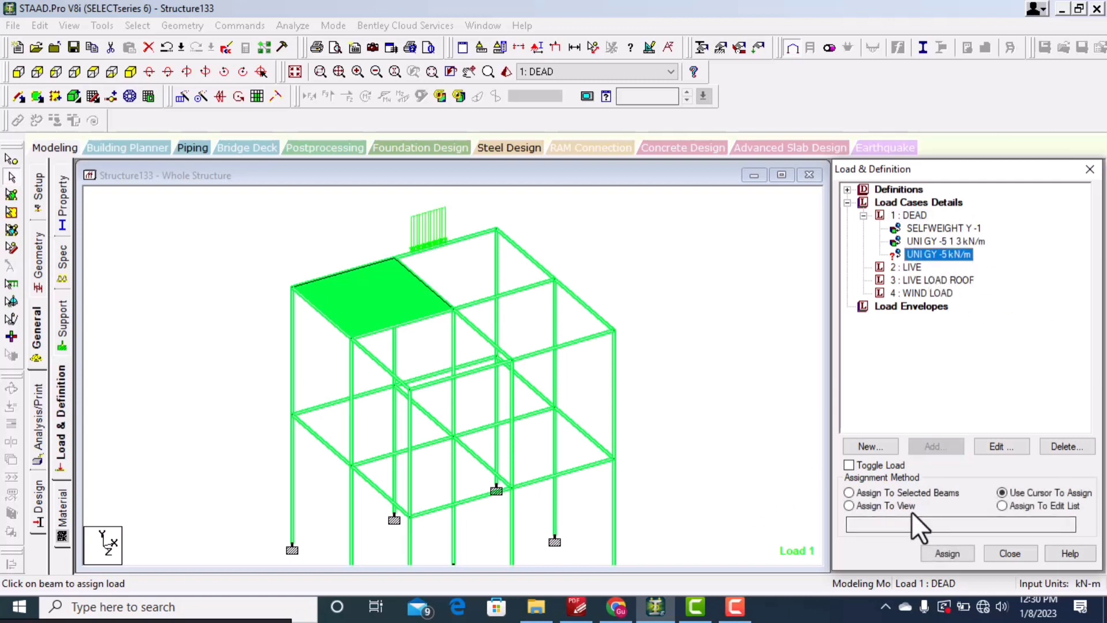
pyautogui.click(951, 553)
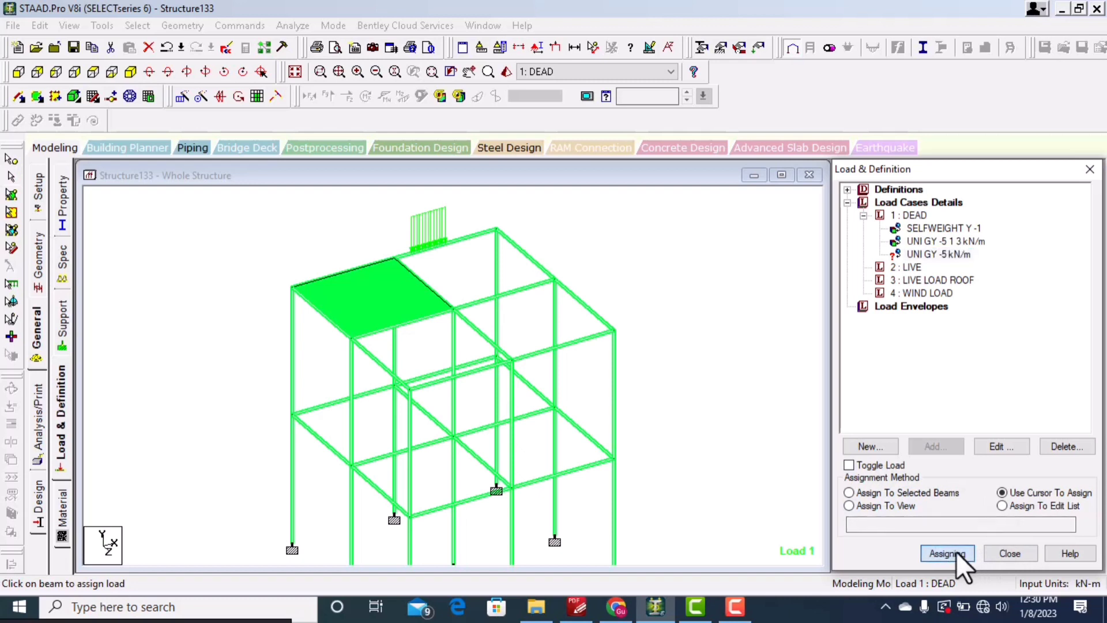
pyautogui.click(526, 287)
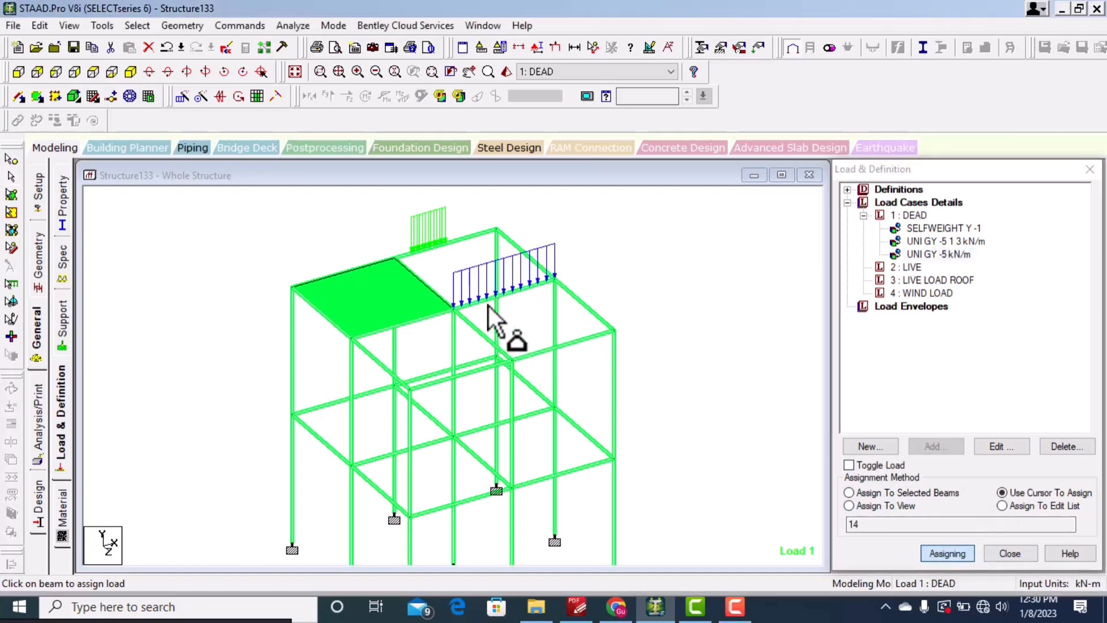
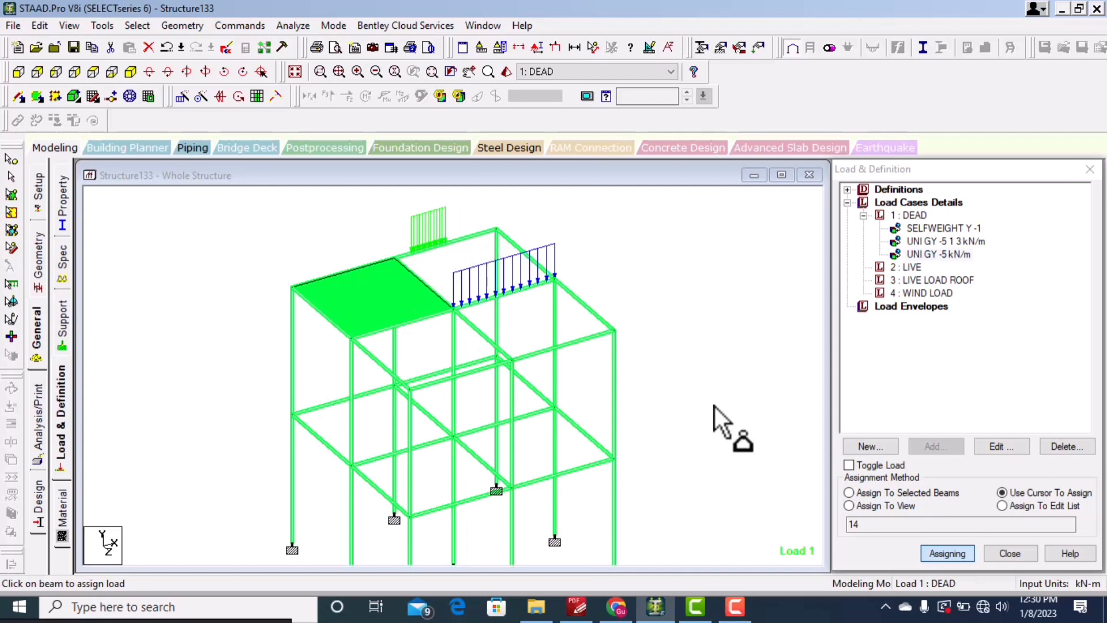
# Step: Add a concentrated member force of -6 kN in GY to the DEAD load case
pyautogui.click(910, 216)
pyautogui.click(945, 448)
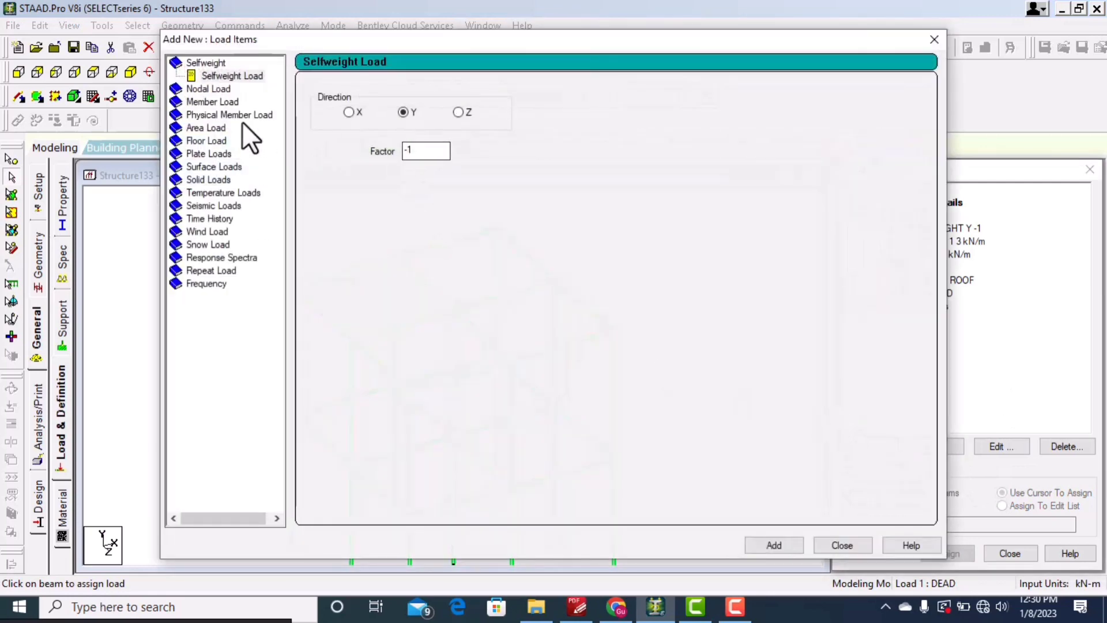
pyautogui.click(213, 102)
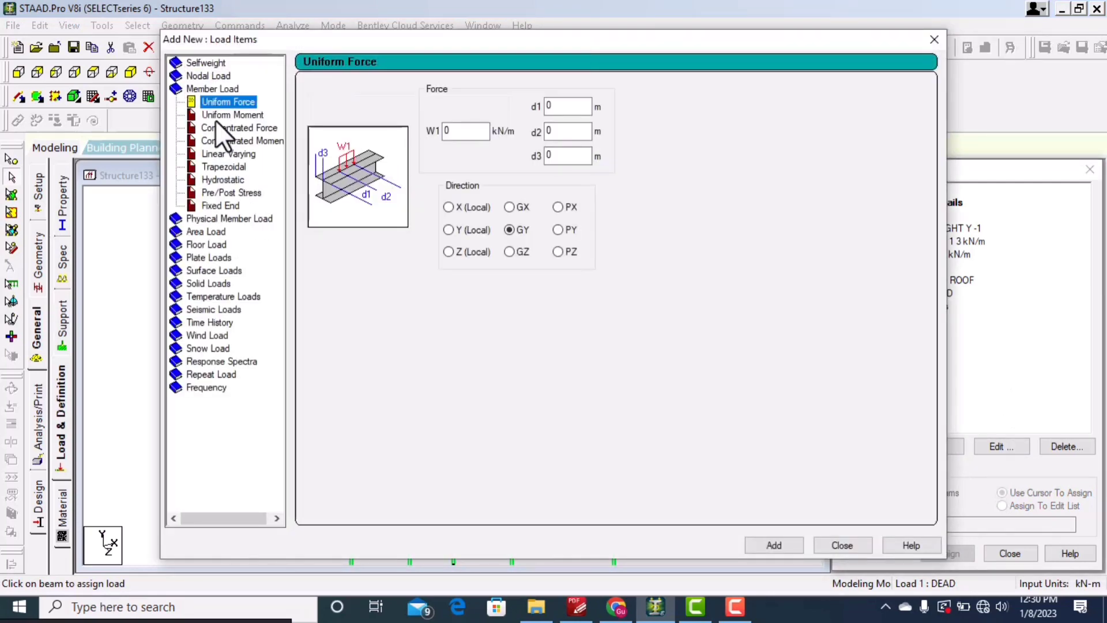
pyautogui.click(224, 127)
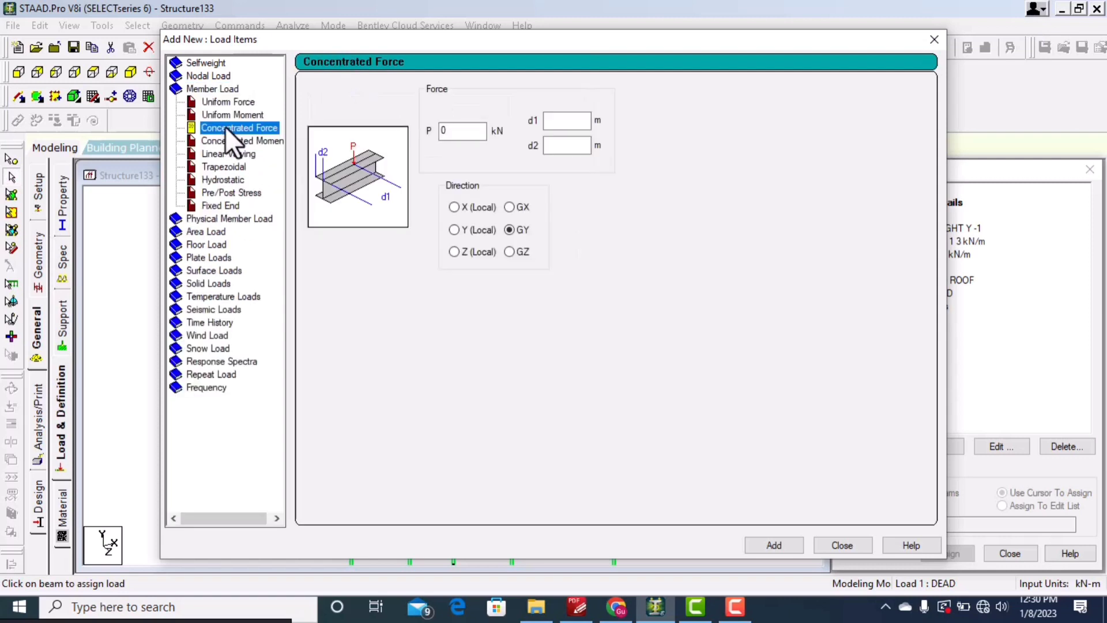
pyautogui.click(233, 114)
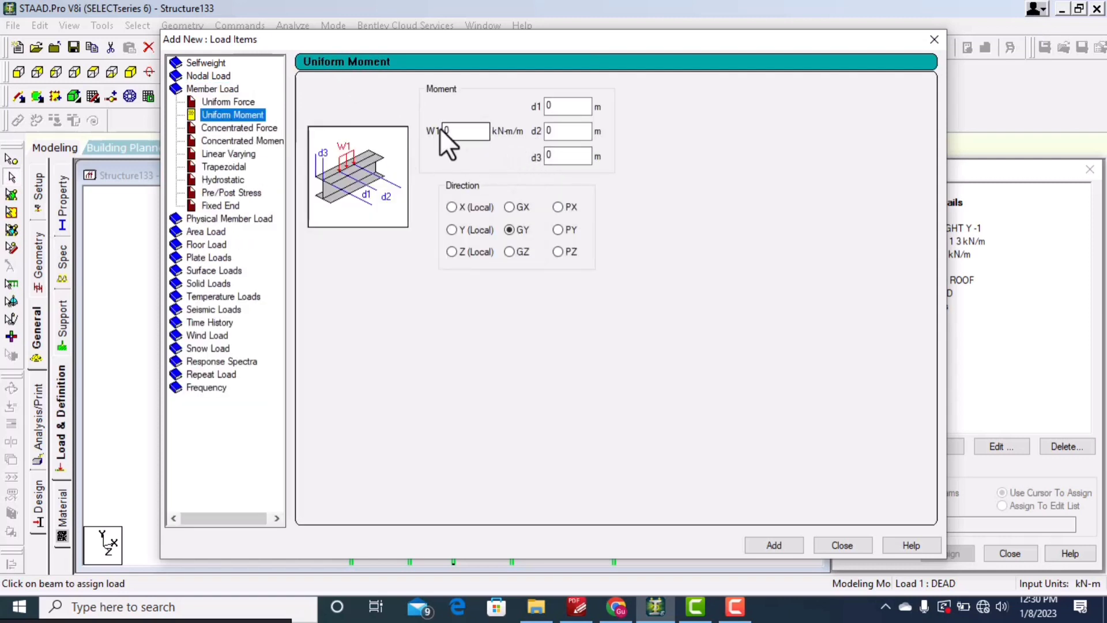
pyautogui.click(231, 130)
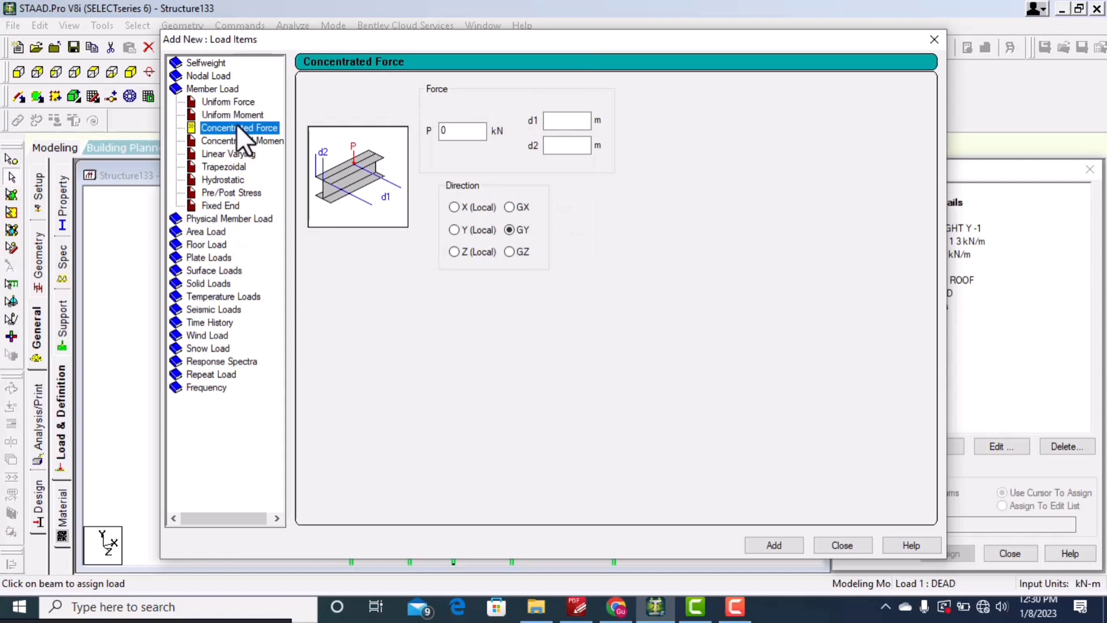
pyautogui.doubleClick(459, 131)
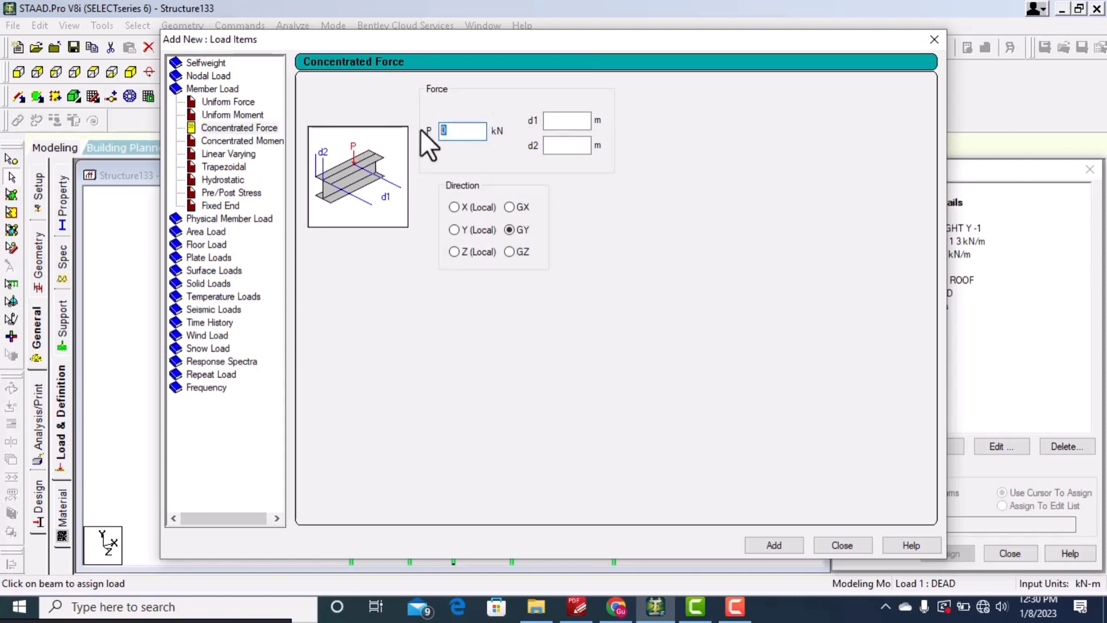
pyautogui.write('-6')
pyautogui.click(766, 545)
pyautogui.click(933, 39)
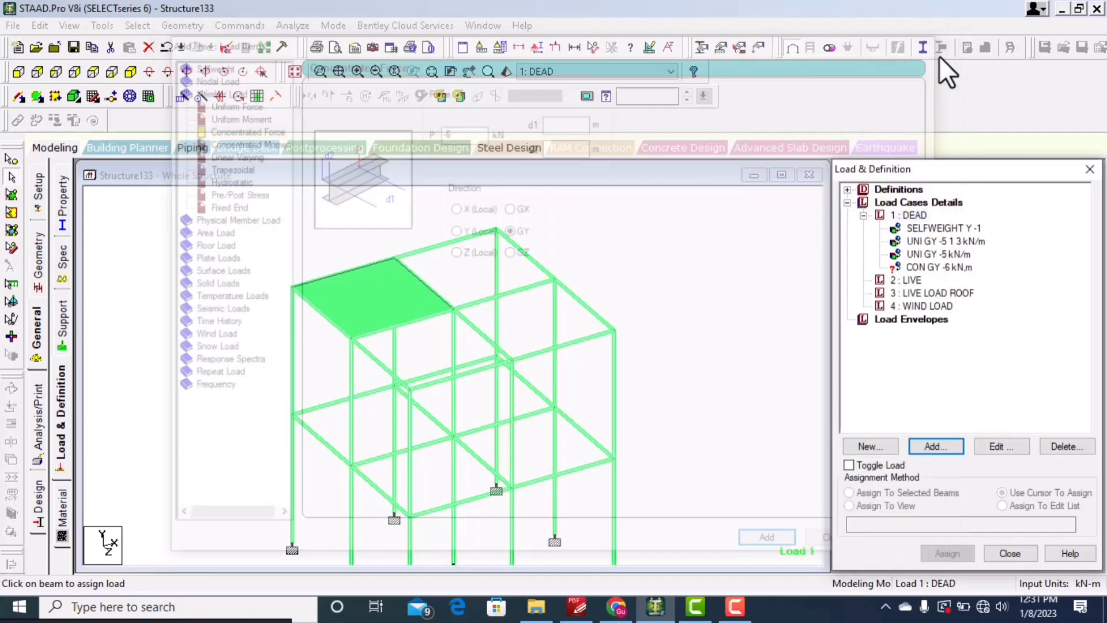
# Step: Assign the -6 kN concentrated force to the top-level beam on the right front edge of the frame
pyautogui.click(963, 265)
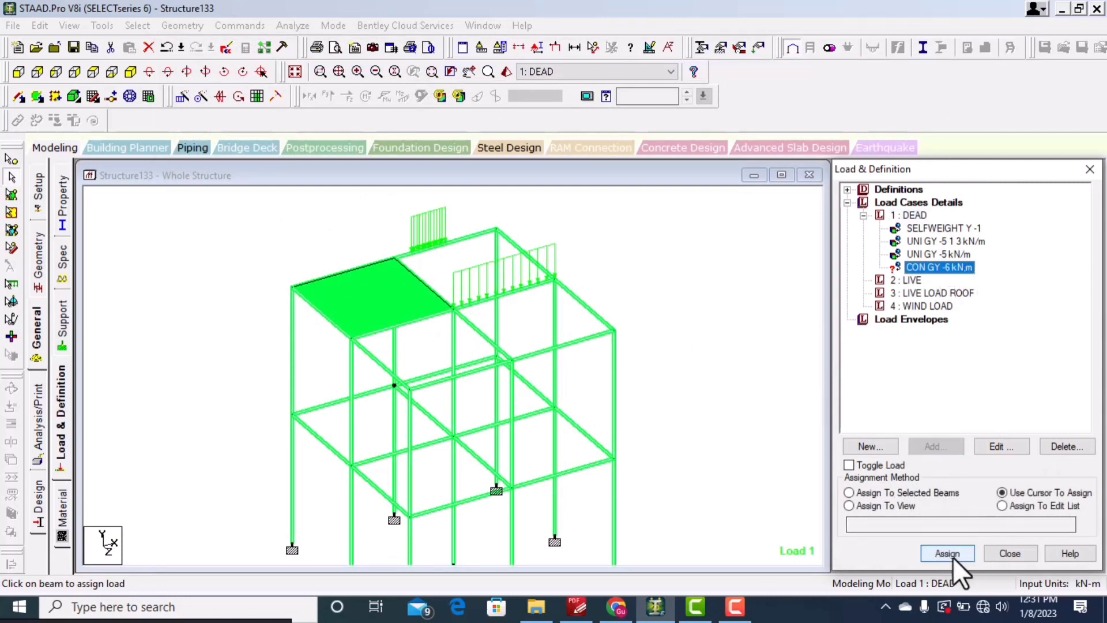
pyautogui.click(948, 555)
pyautogui.click(583, 338)
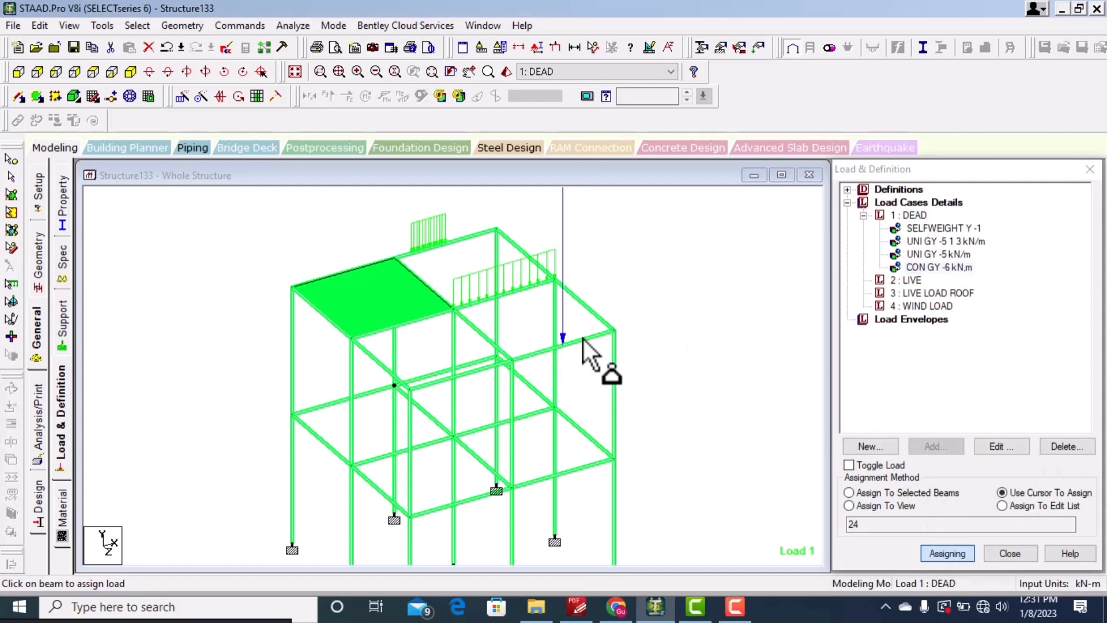
# Step: Set the point force load scale to 4 kN per m in the diagram settings and apply it
pyautogui.scroll(-3, 572, 255)
pyautogui.scroll(-1, 570, 271)
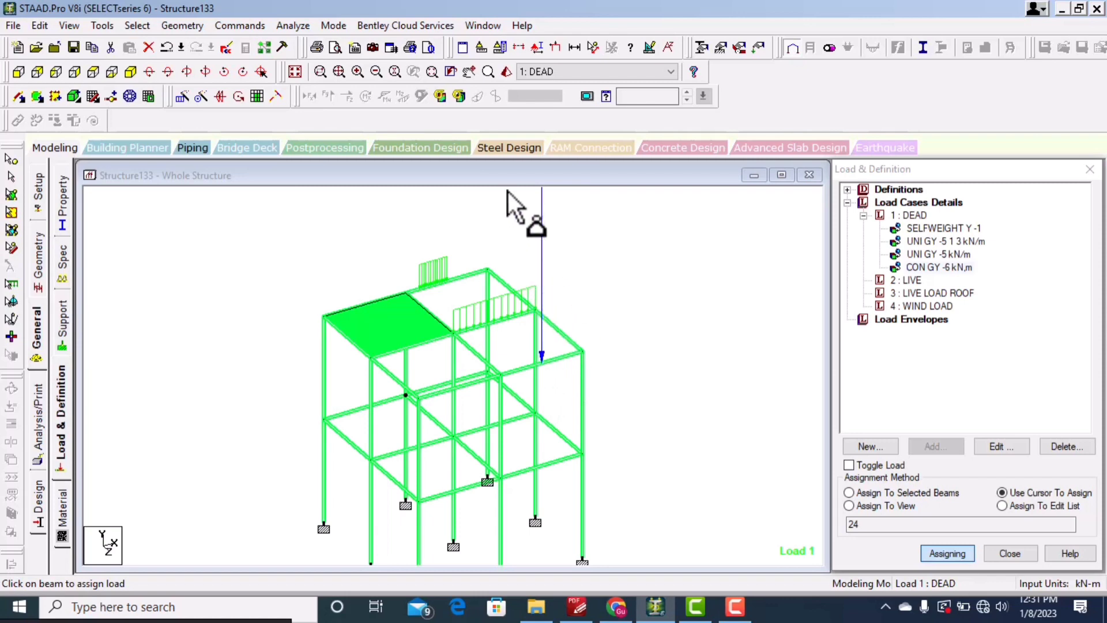
pyautogui.click(650, 47)
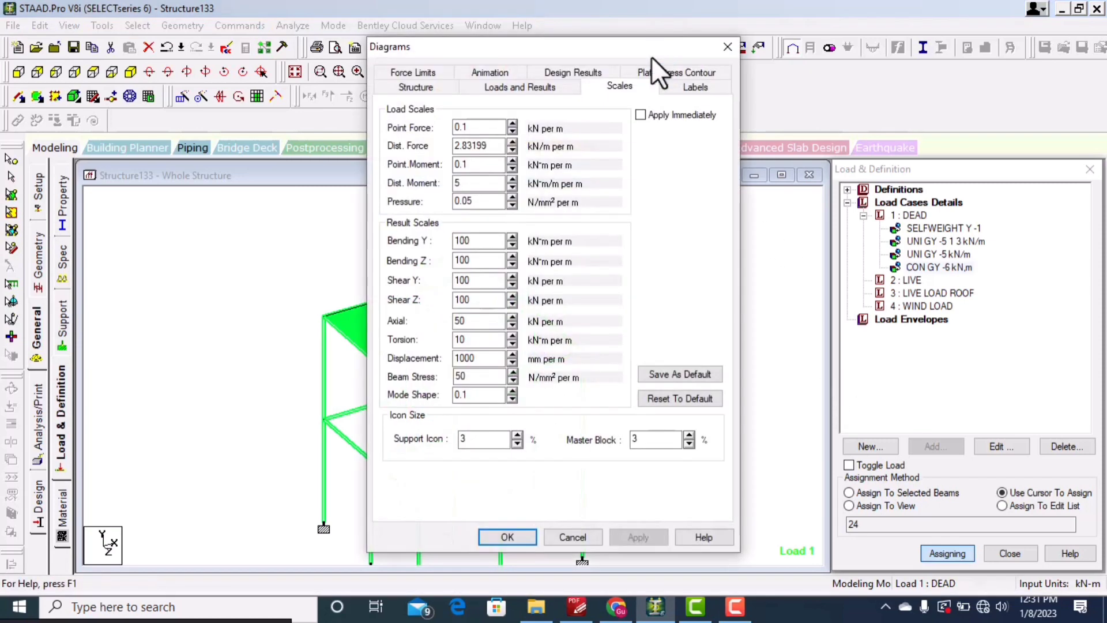
pyautogui.click(517, 86)
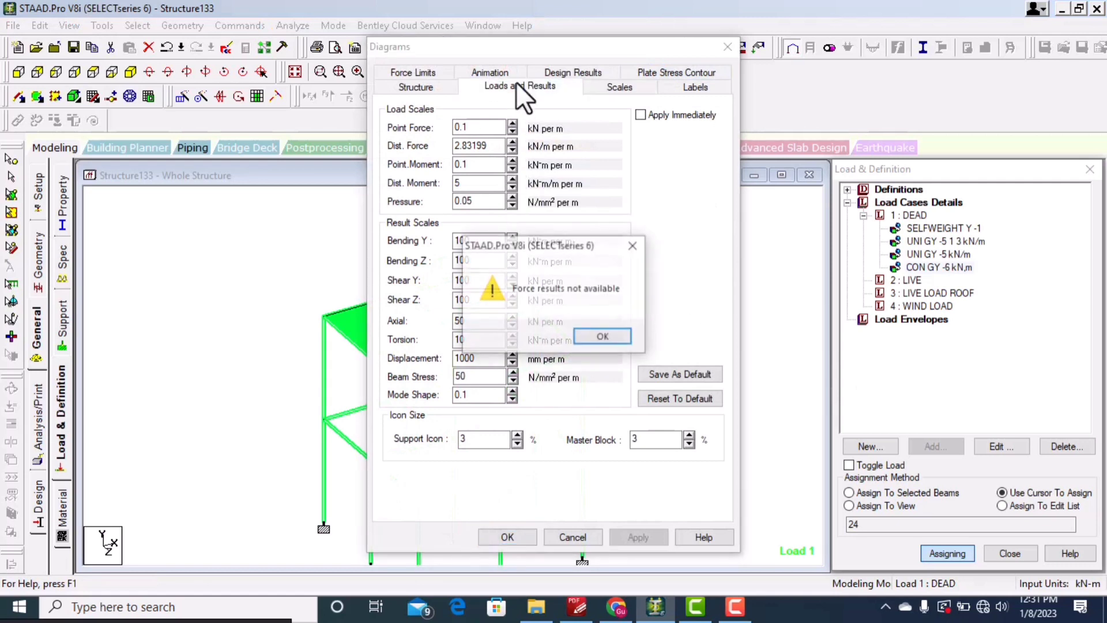
pyautogui.click(638, 246)
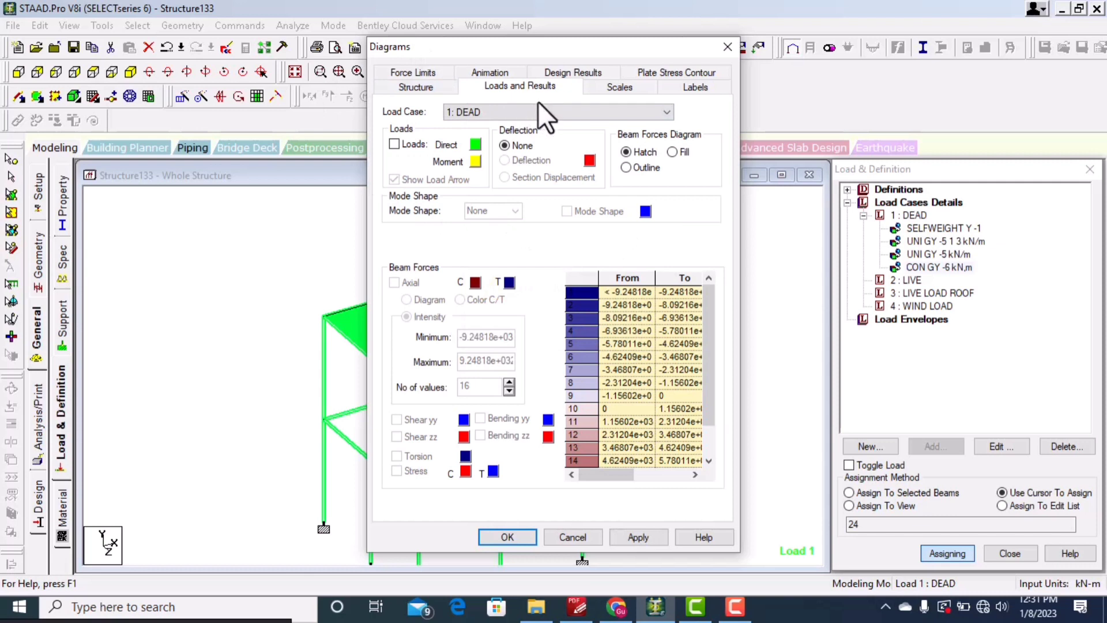
pyautogui.click(617, 86)
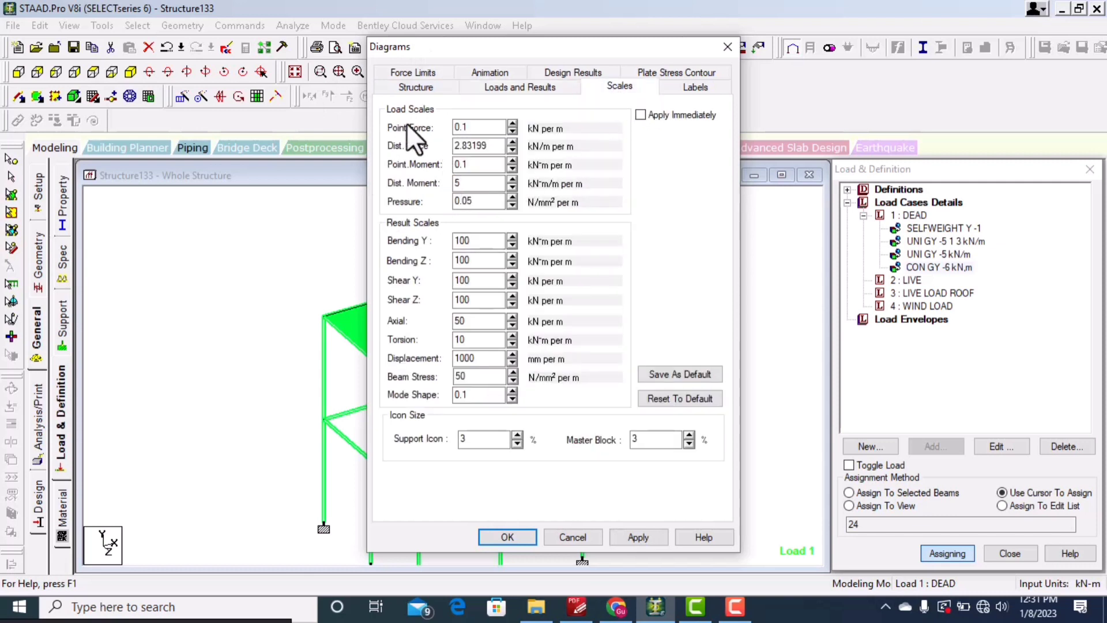
pyautogui.moveTo(470, 127); pyautogui.dragTo(440, 124)
pyautogui.write('4')
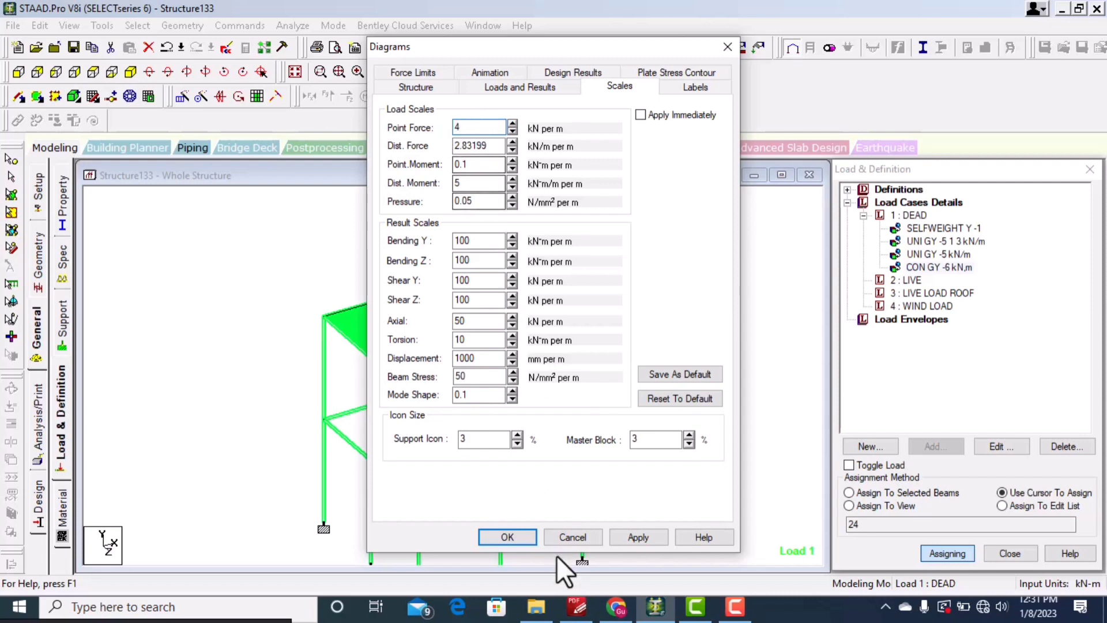
pyautogui.click(638, 537)
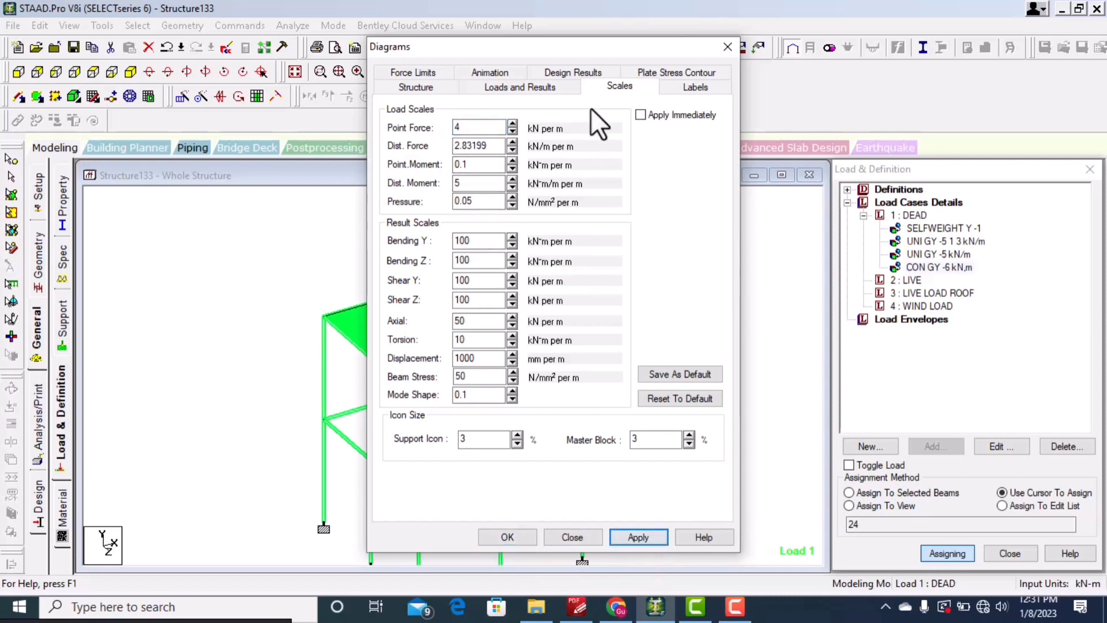
# Step: Set the point force load scale to 3 kN per m, apply it, and close the diagram settings
pyautogui.moveTo(590, 50)
pyautogui.mouseDown()
pyautogui.moveTo(337, 28)
pyautogui.moveTo(255, 50)
pyautogui.mouseUp()
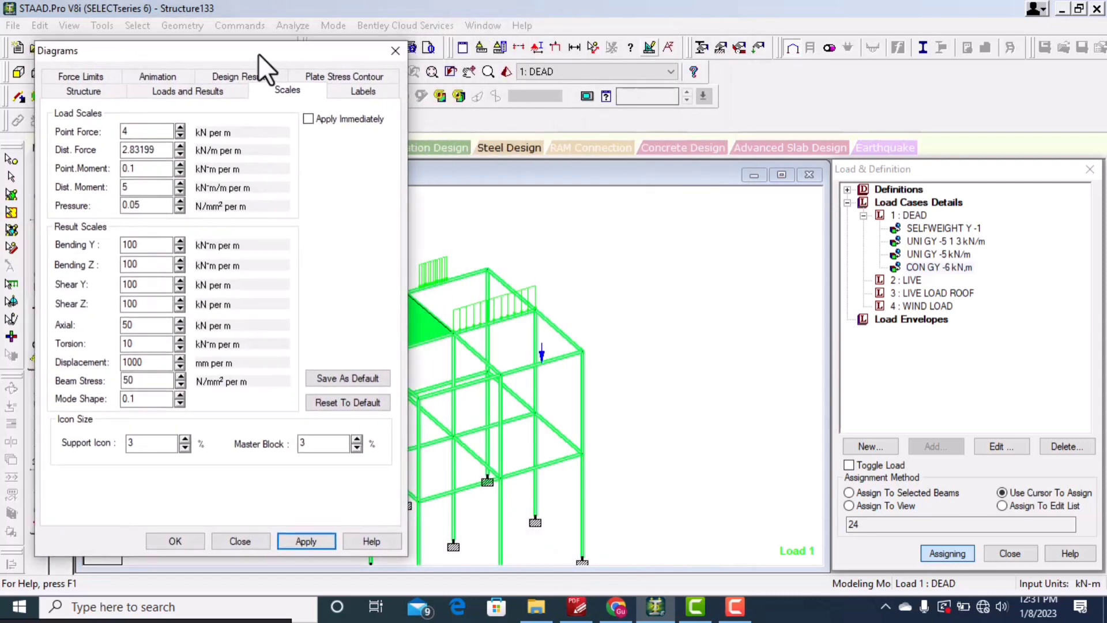
pyautogui.doubleClick(132, 132)
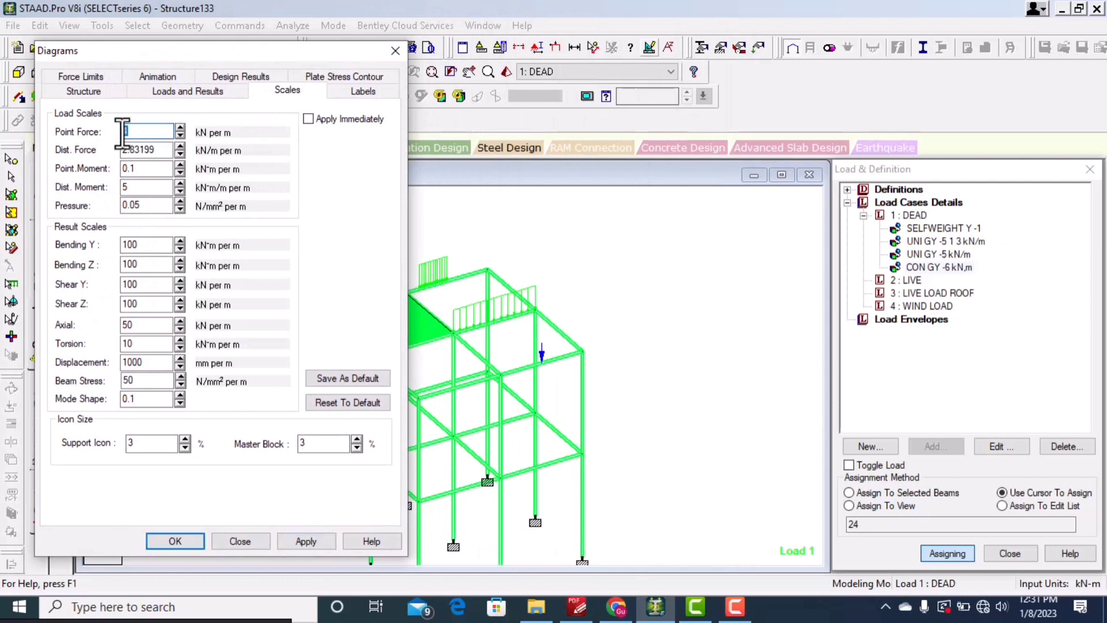
pyautogui.write('3')
pyautogui.click(302, 539)
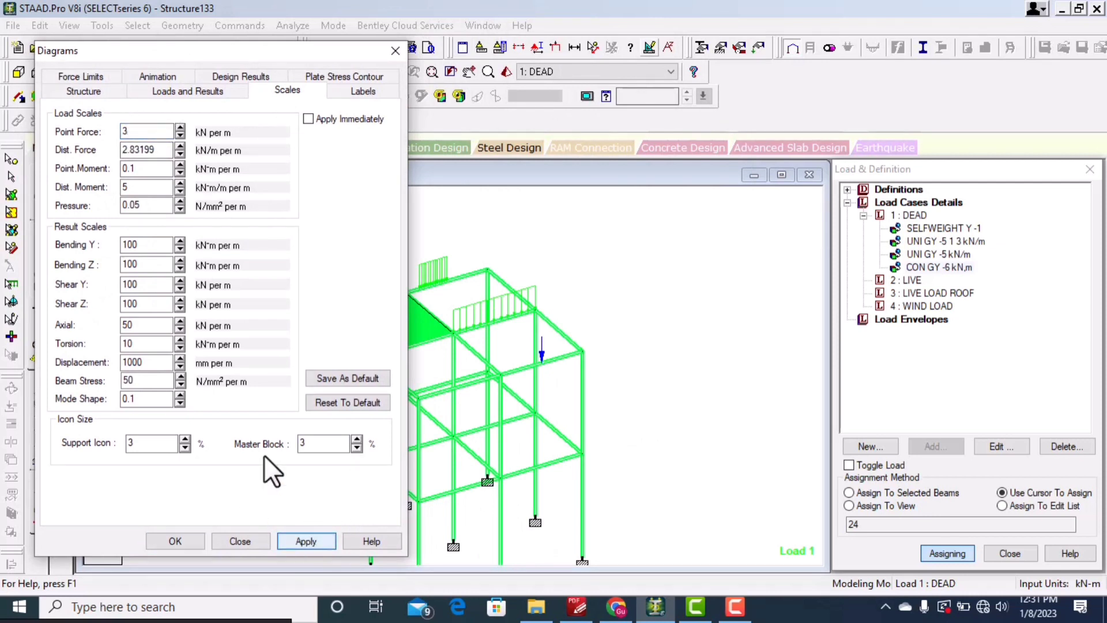
pyautogui.click(234, 544)
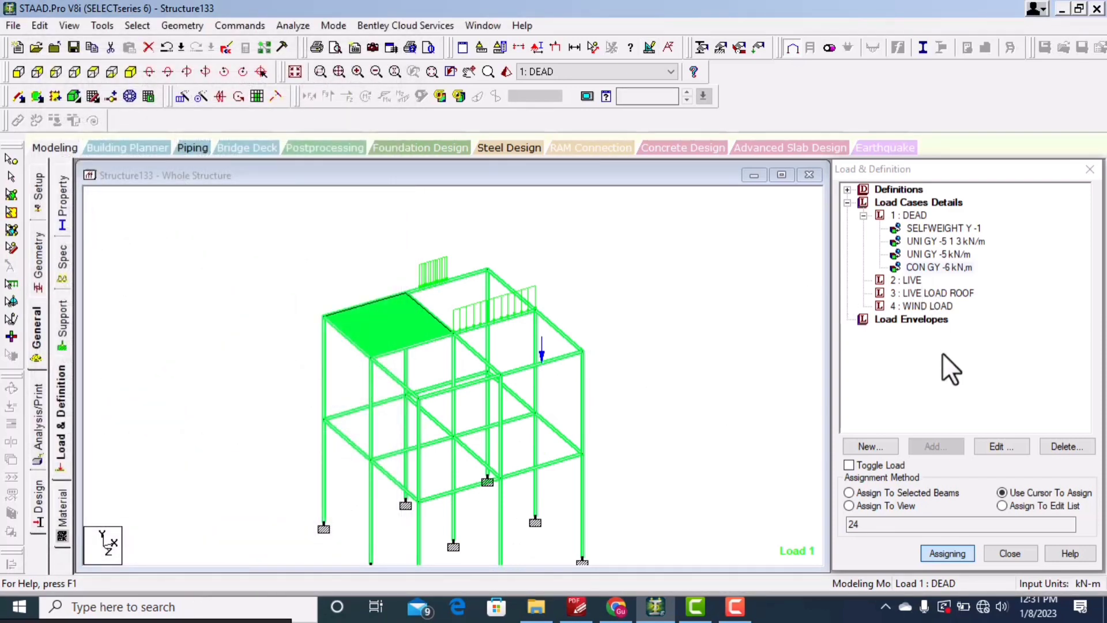
# Step: Add a linear varying member load with W1 -2 and W2 -3 kN/m in local Y to the DEAD case
pyautogui.click(906, 214)
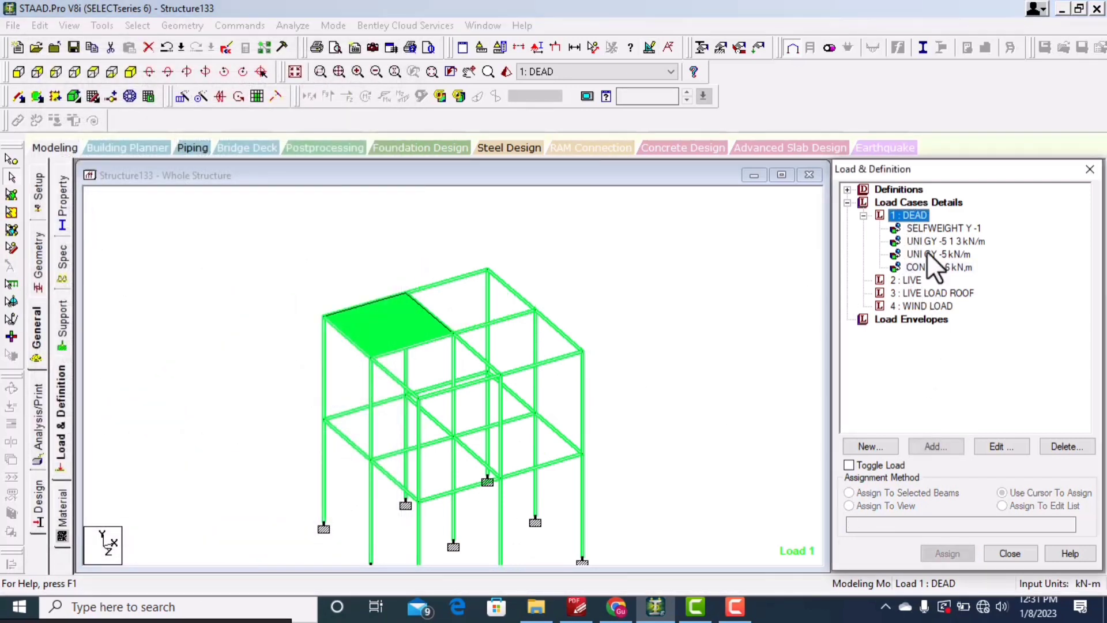
pyautogui.click(935, 446)
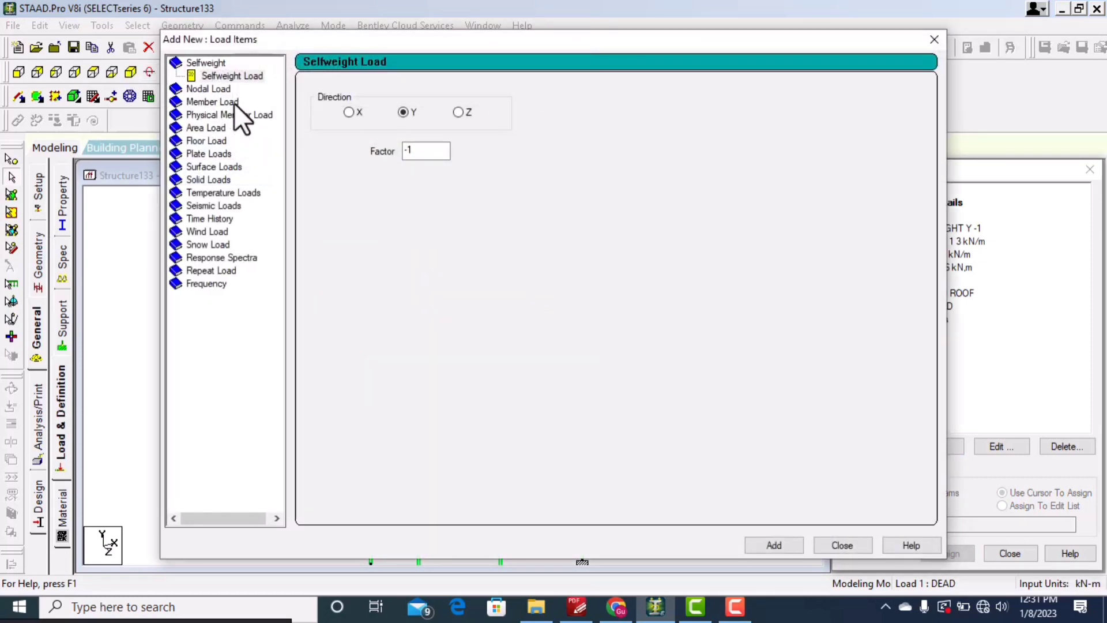
pyautogui.click(234, 102)
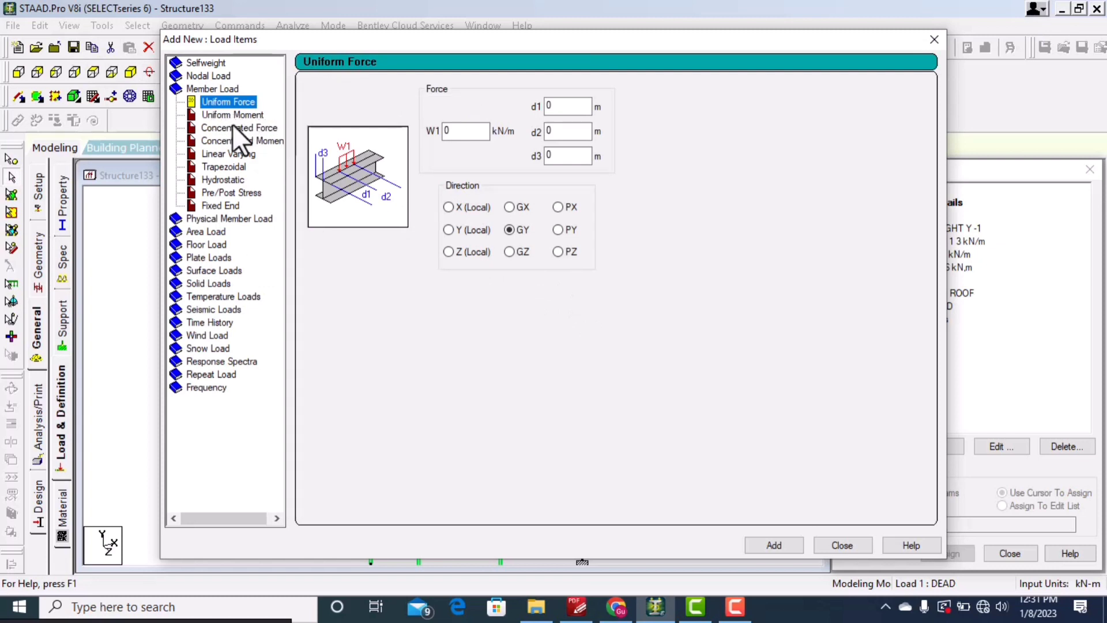
pyautogui.click(267, 139)
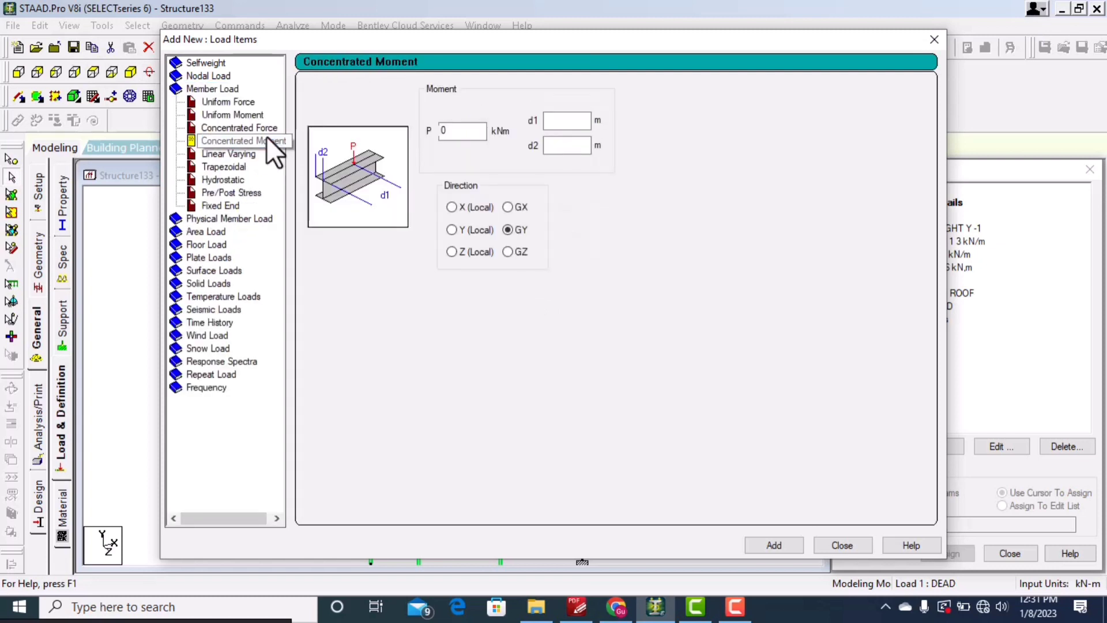
pyautogui.click(236, 152)
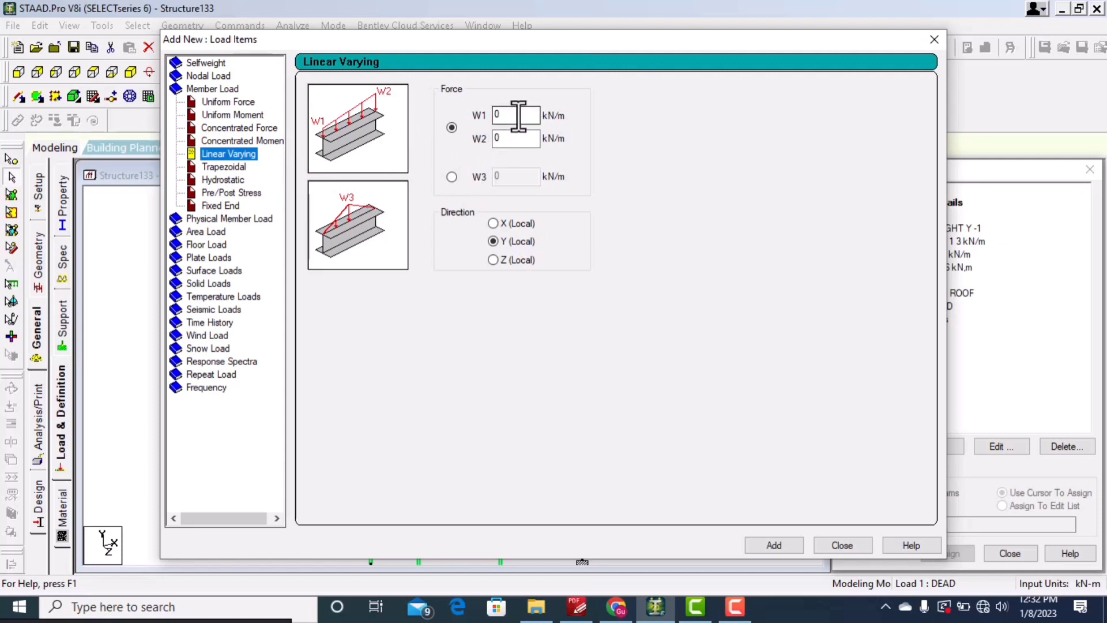
pyautogui.doubleClick(488, 119)
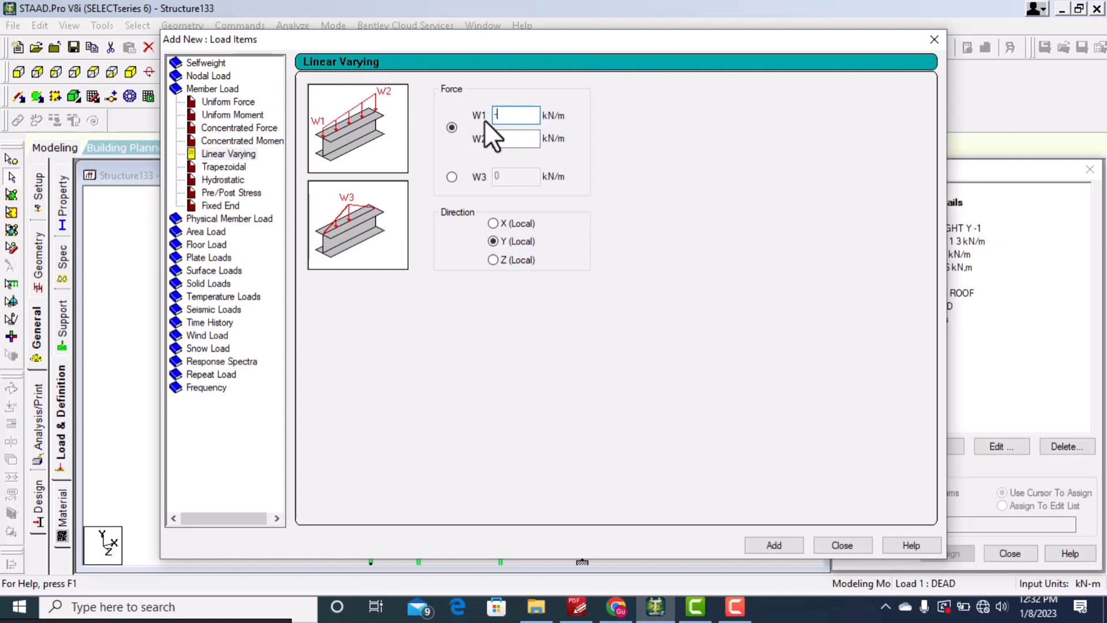
pyautogui.write('-2')
pyautogui.press('Tab')
pyautogui.write('-3')
pyautogui.click(774, 545)
pyautogui.moveTo(661, 41); pyautogui.dragTo(457, 139)
pyautogui.click(725, 137)
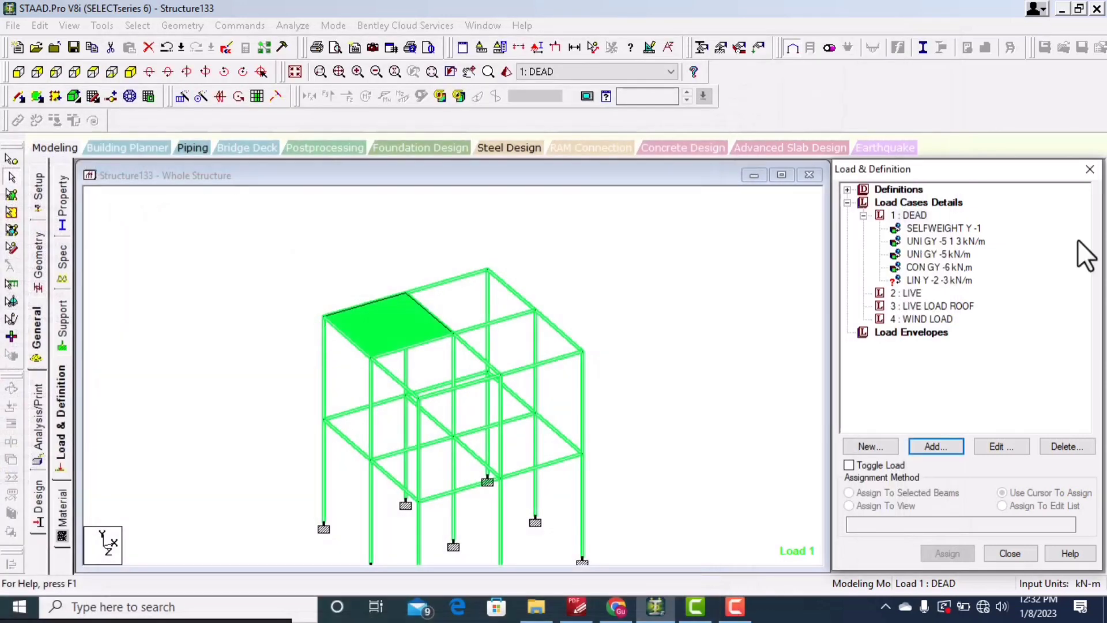
# Step: Assign the linear varying load to the top-level beam along the outer edge of the green plate
pyautogui.click(960, 279)
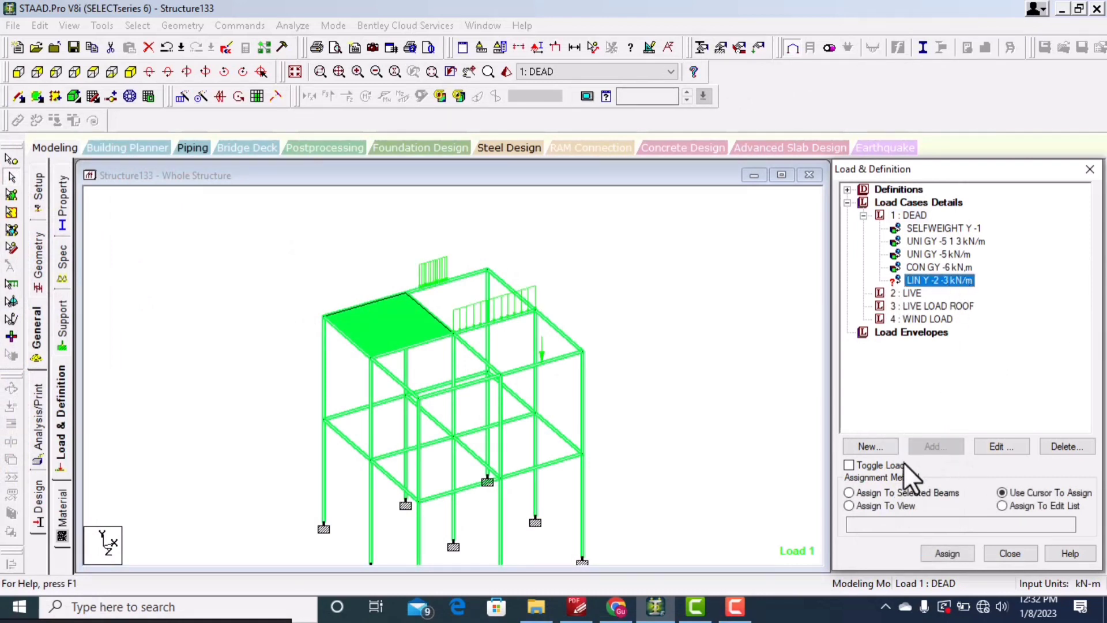
pyautogui.click(948, 554)
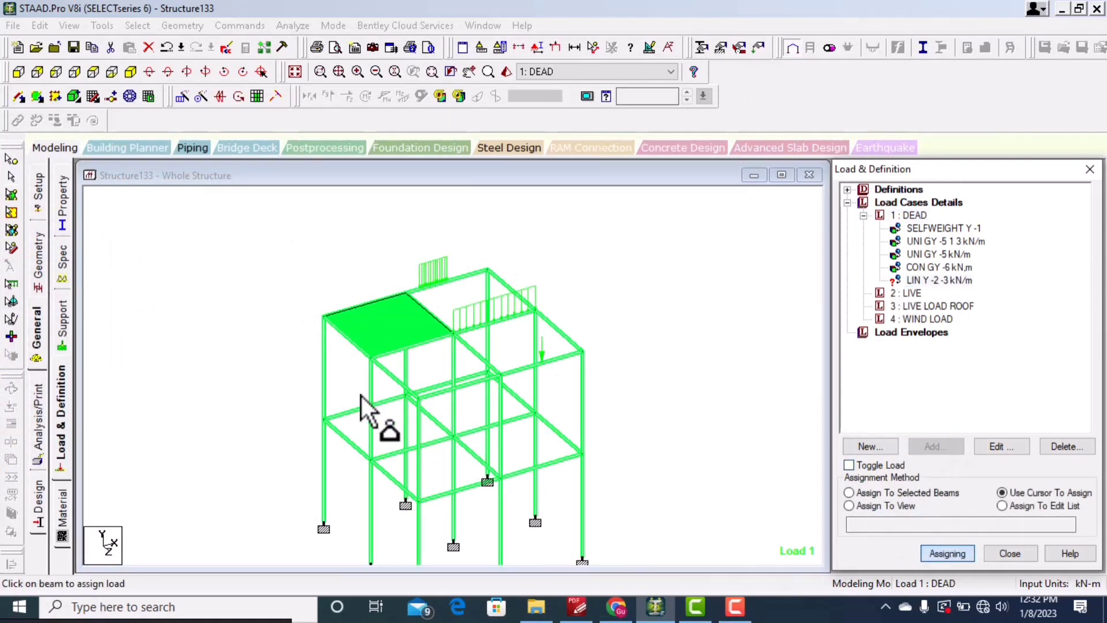
pyautogui.click(362, 304)
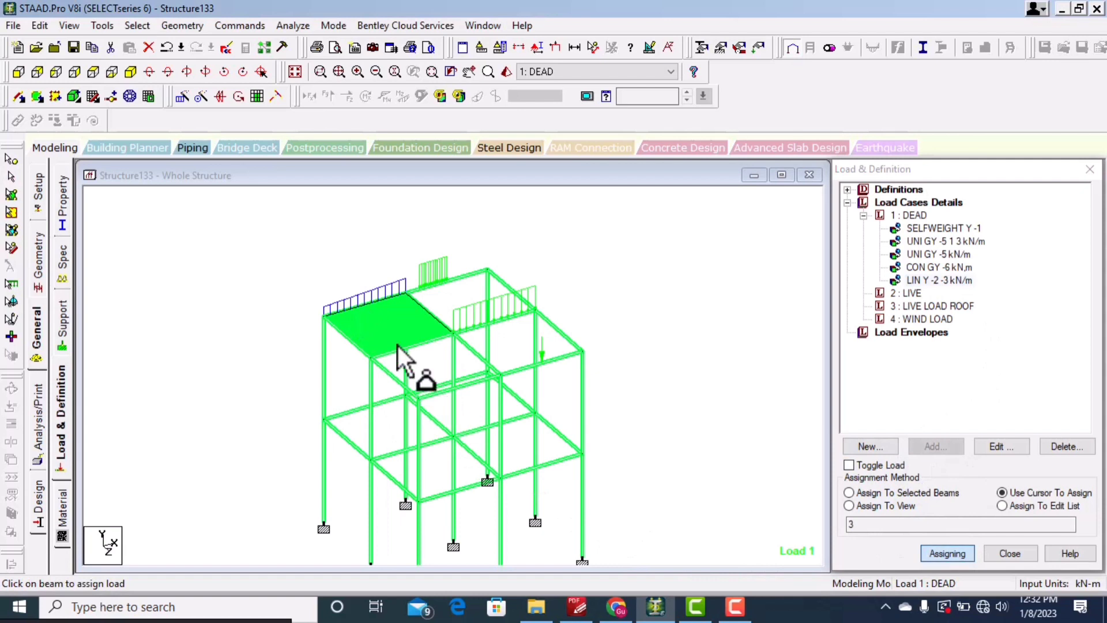
# Step: Add a trapezoidal member load to the DEAD case with W1 -3 and W2 -4 kN/m, d1 1 m and d2 3 m in GY
pyautogui.scroll(2, 352, 298)
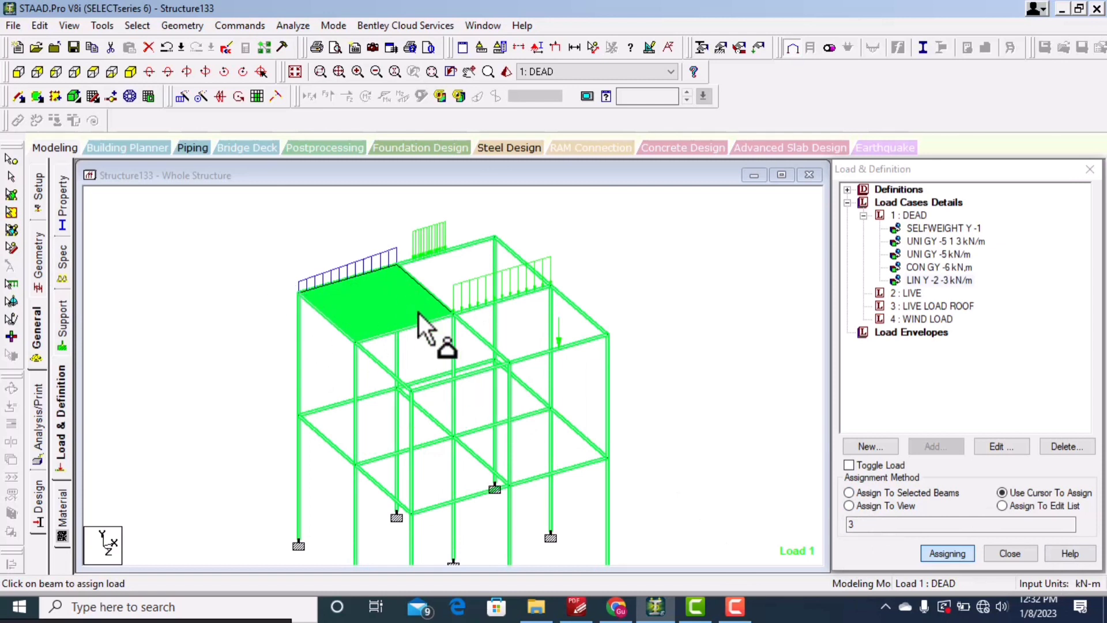
pyautogui.click(910, 217)
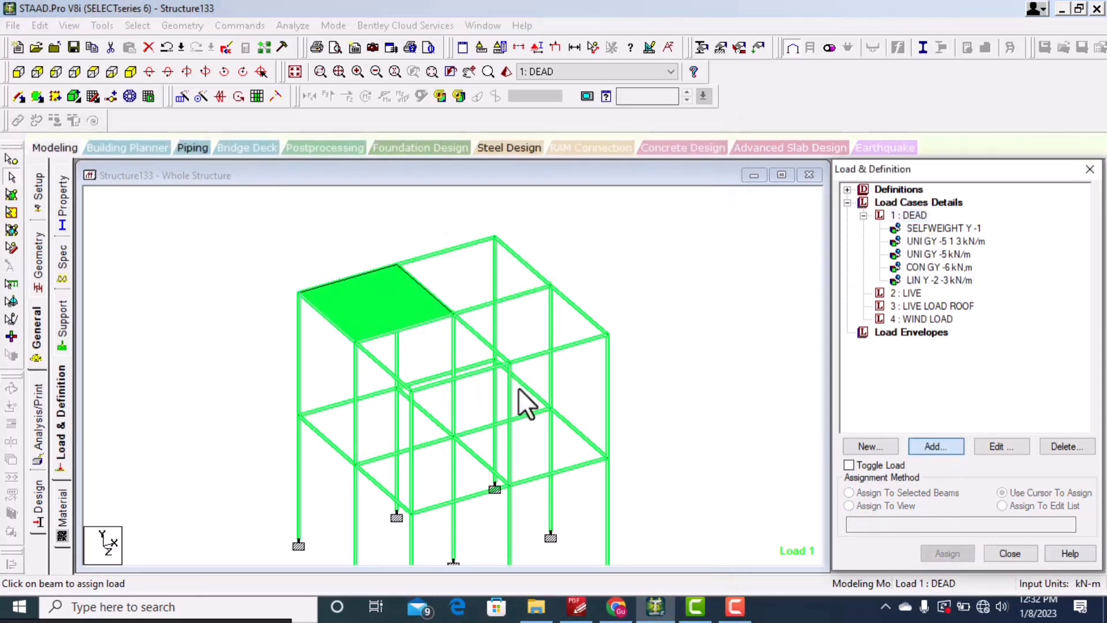
pyautogui.click(456, 273)
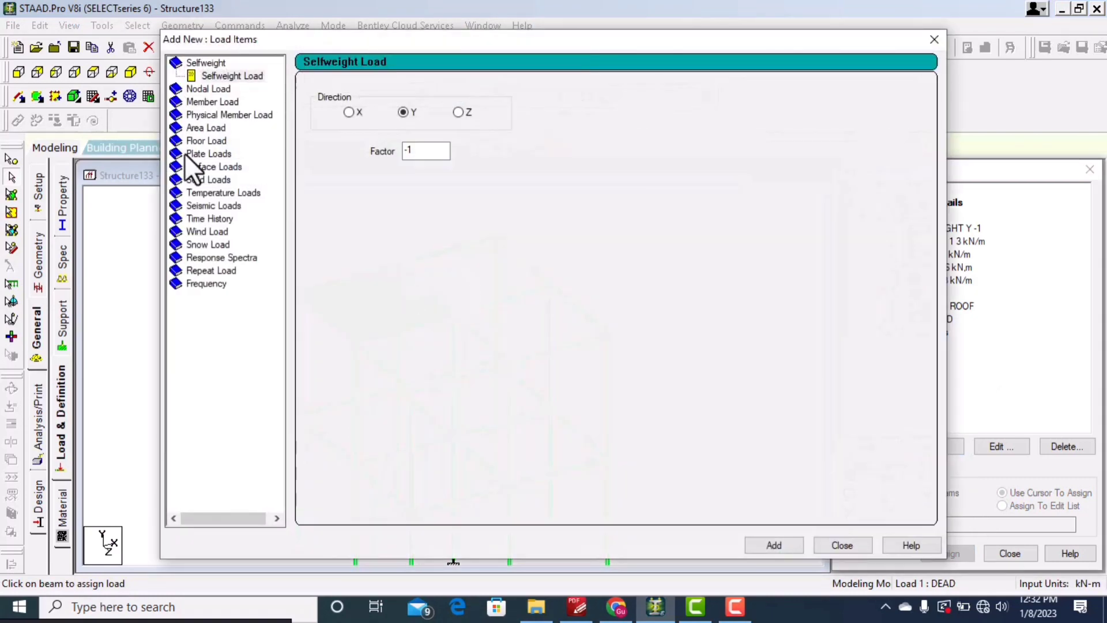
pyautogui.click(224, 102)
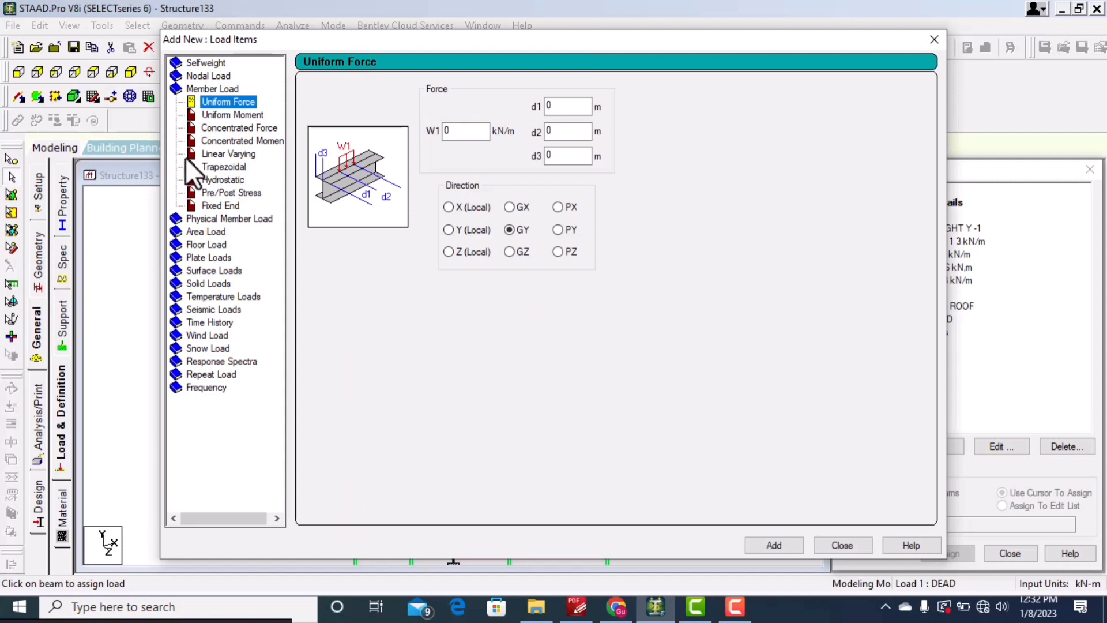
pyautogui.click(239, 167)
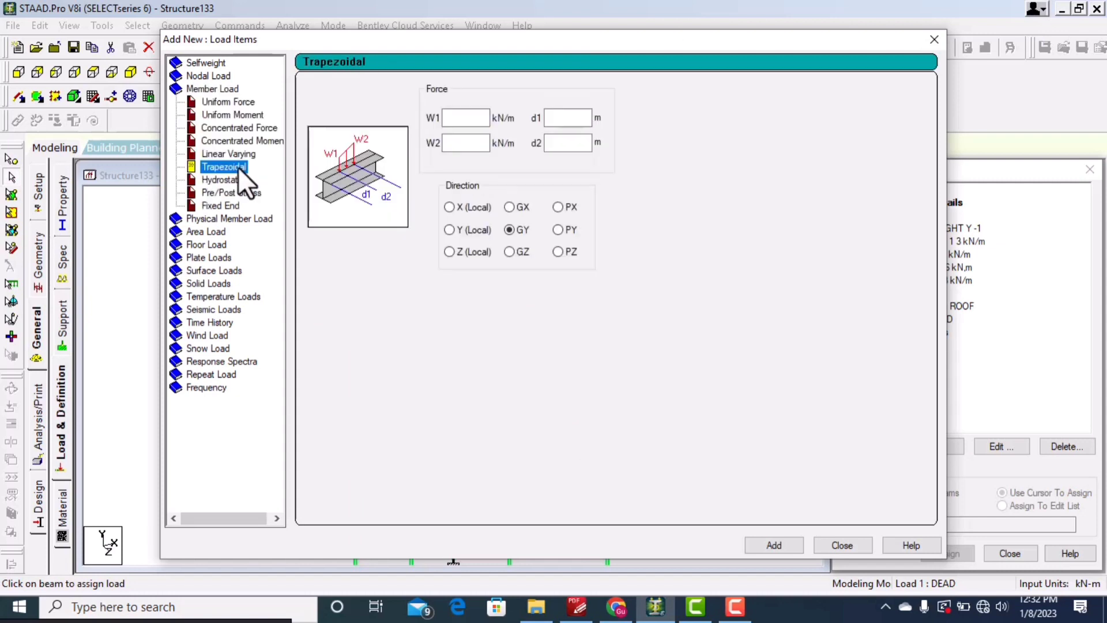
pyautogui.click(237, 153)
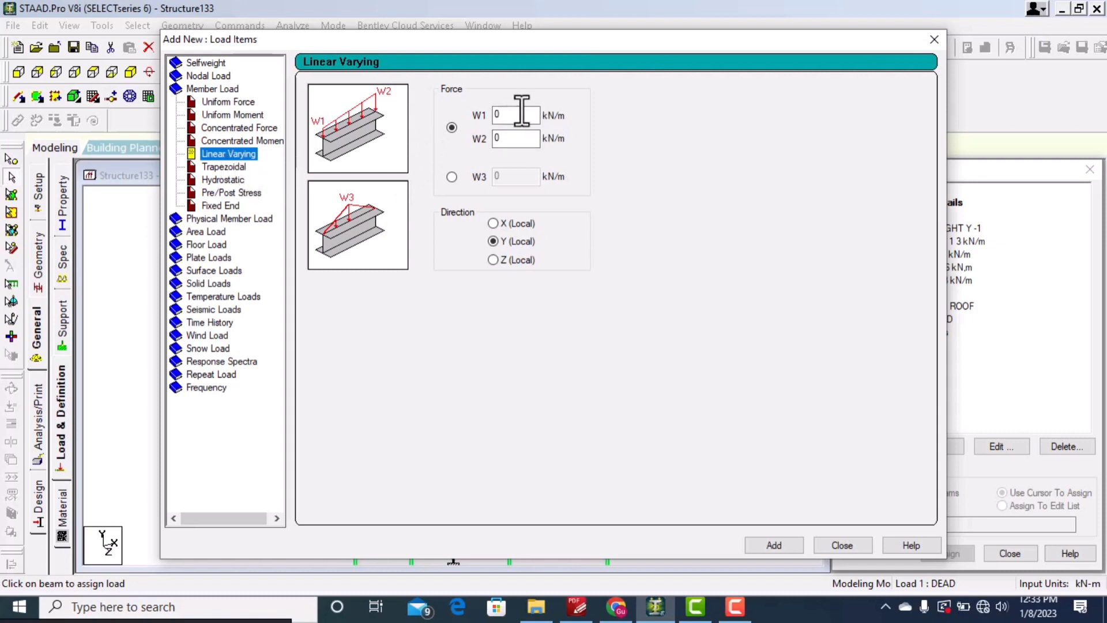
pyautogui.click(225, 166)
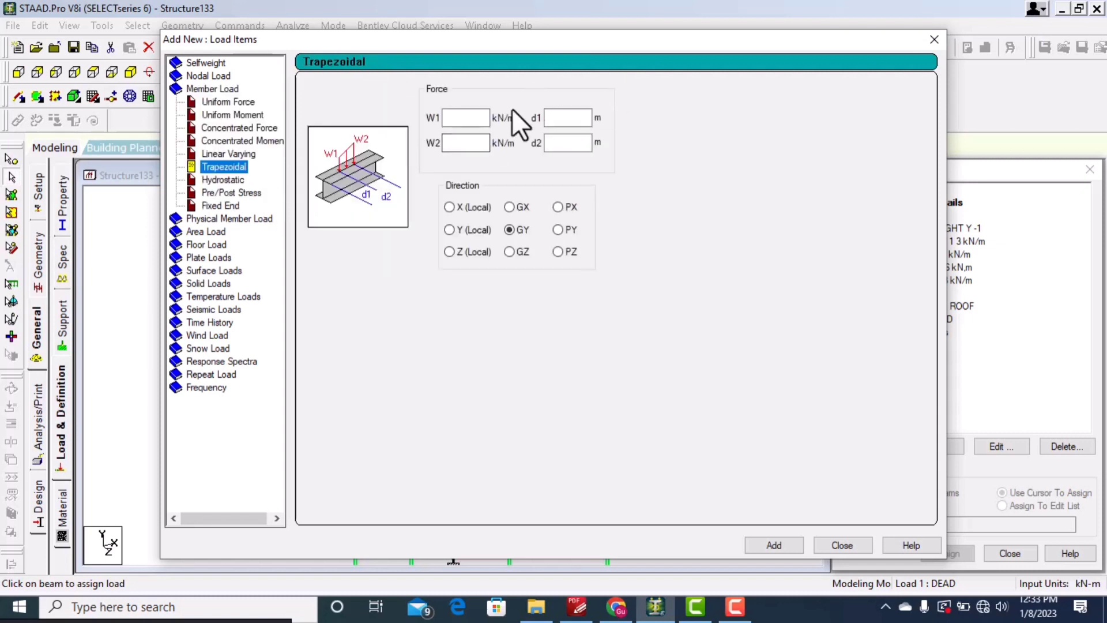
pyautogui.click(453, 116)
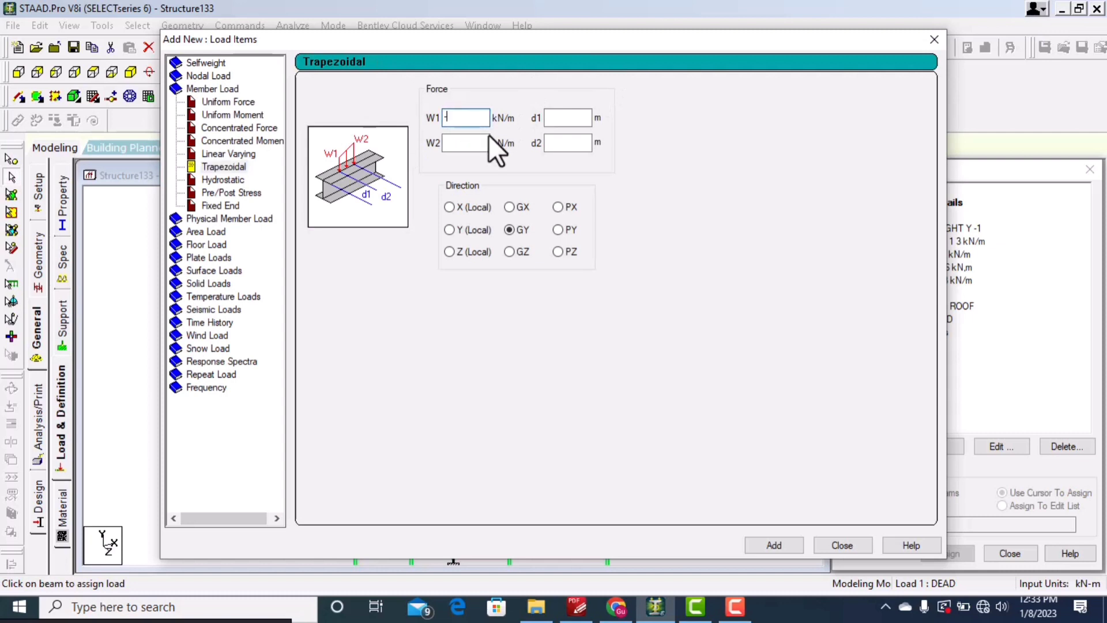
pyautogui.write('-3')
pyautogui.click(456, 143)
pyautogui.write('-4')
pyautogui.click(566, 118)
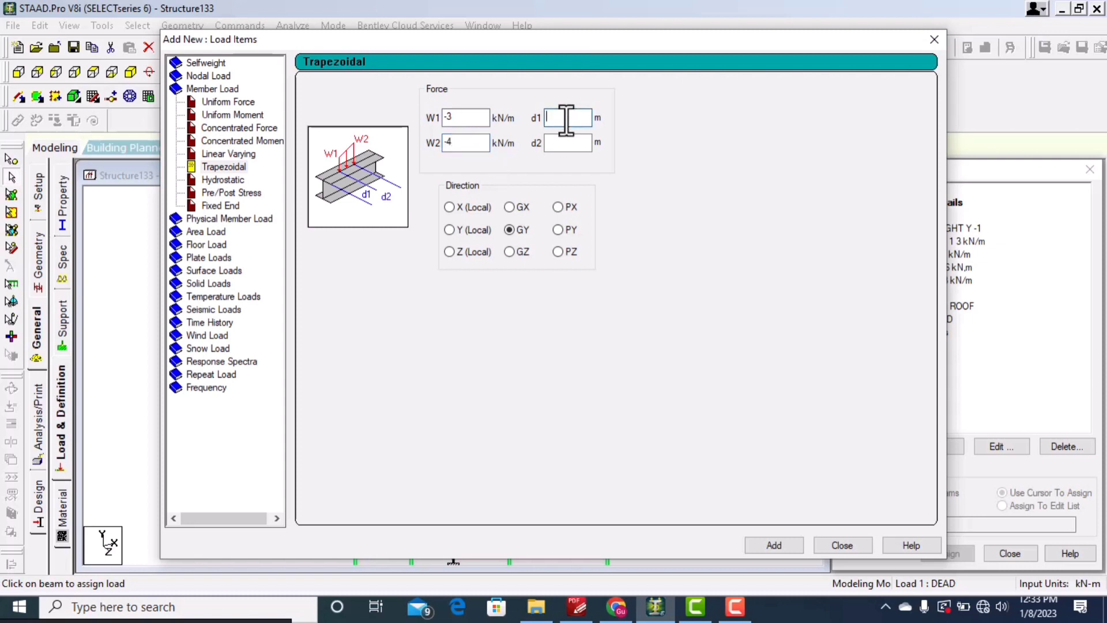
pyautogui.click(568, 143)
pyautogui.write('3')
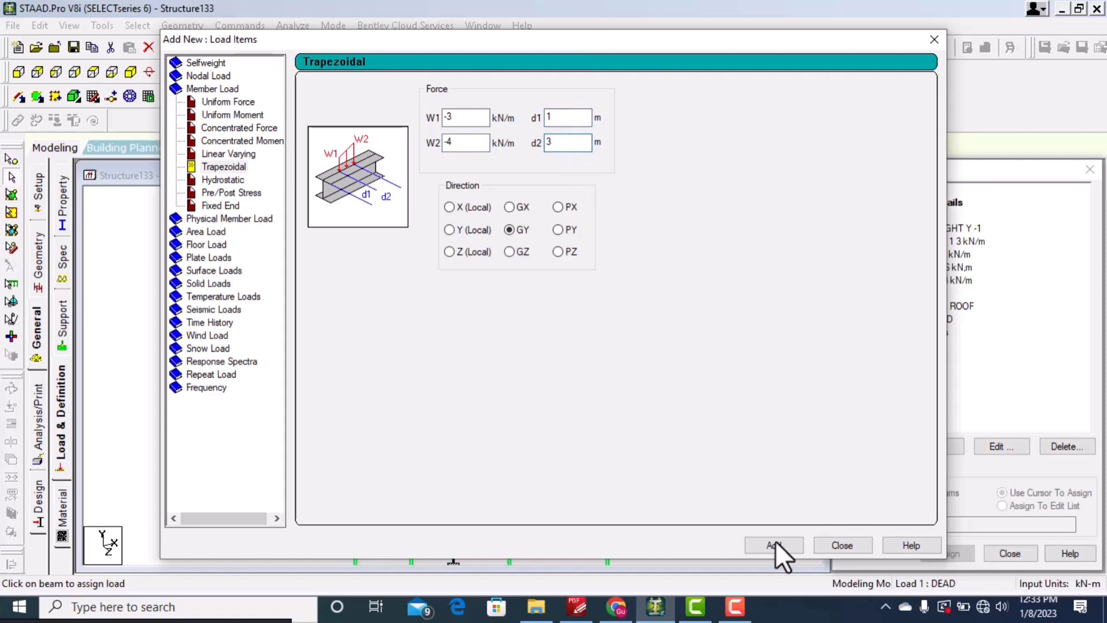
pyautogui.click(771, 544)
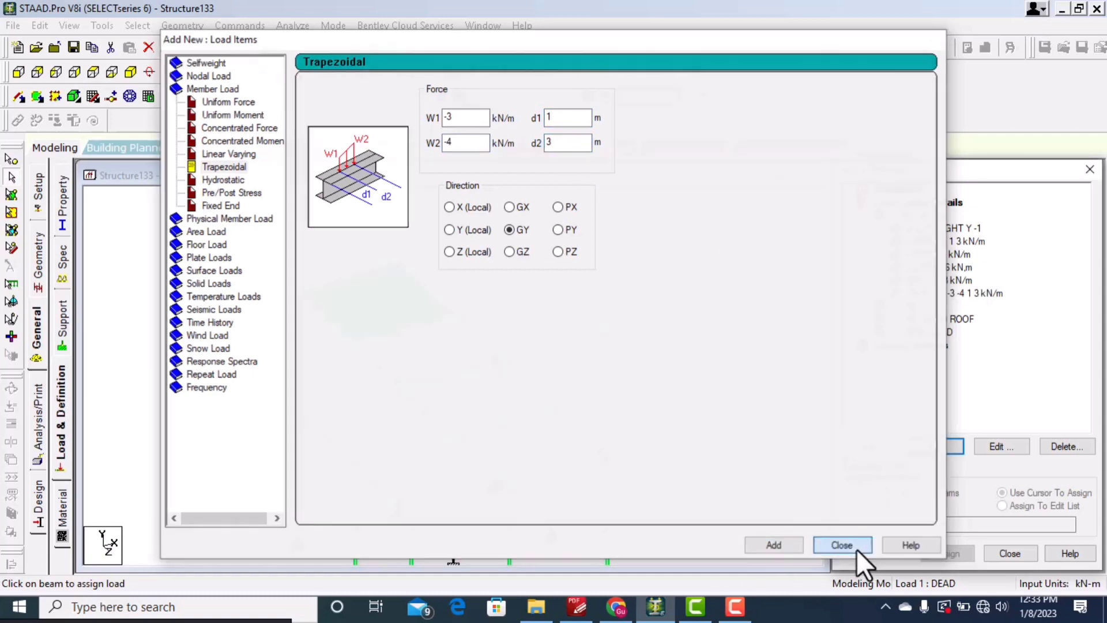
pyautogui.click(848, 545)
# Step: Assign the trapezoidal load to the top-level beam along the green plate's front edge
pyautogui.click(929, 279)
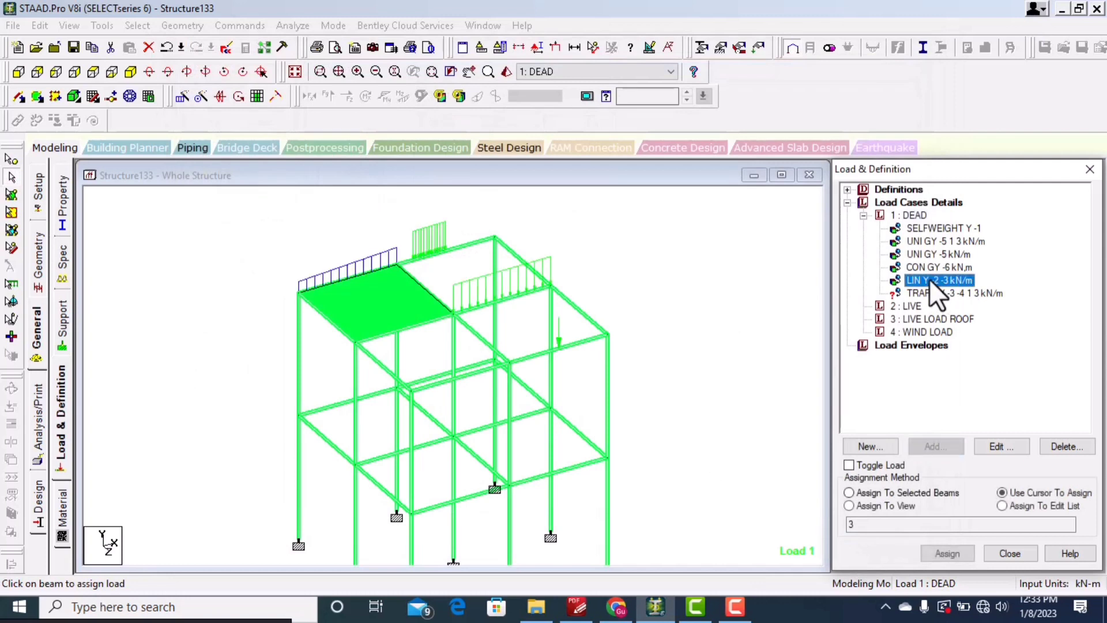
pyautogui.click(942, 292)
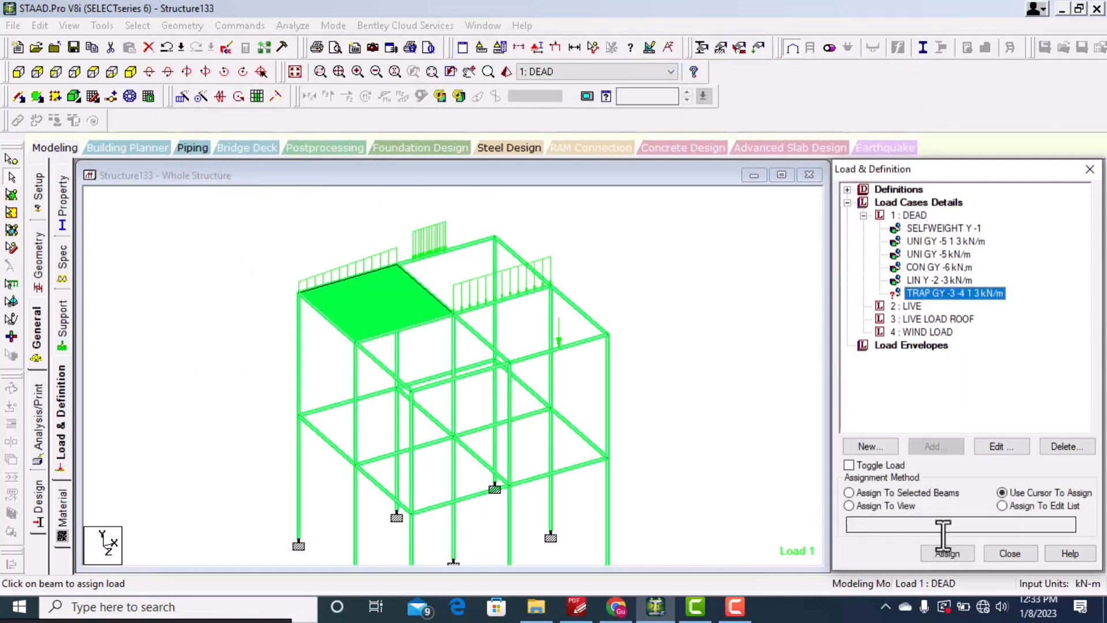
pyautogui.click(949, 553)
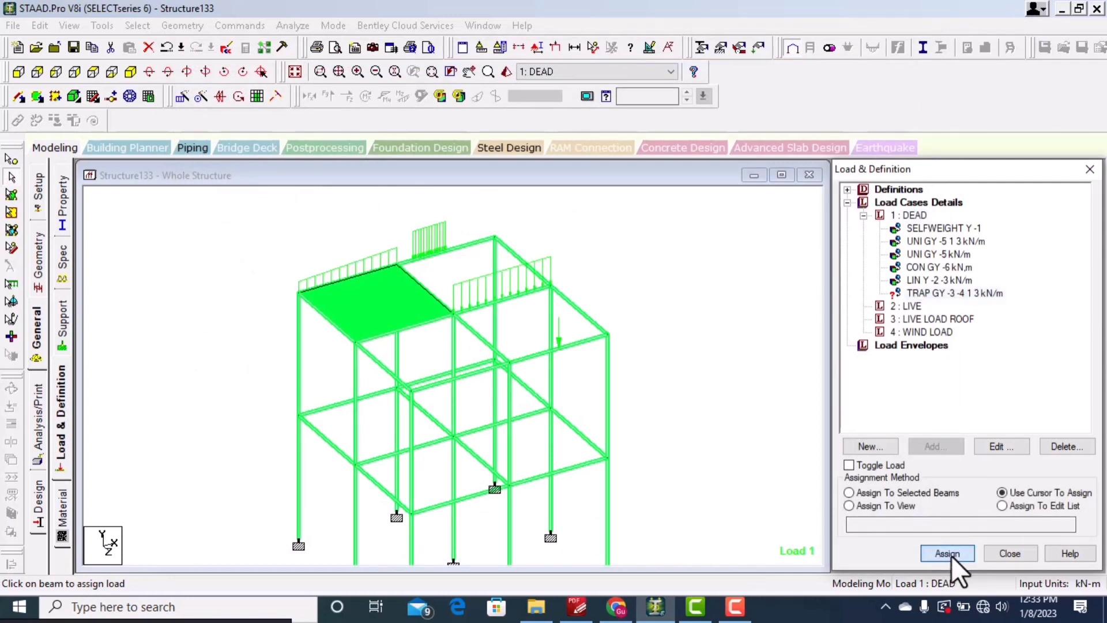
pyautogui.click(416, 328)
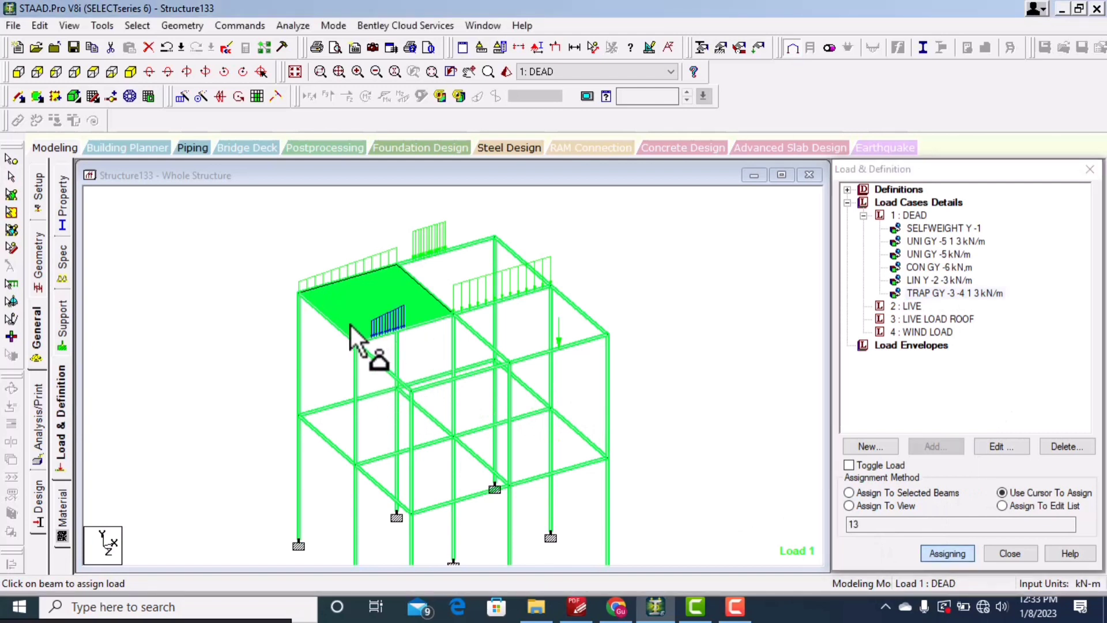
# Step: Browse the other member load types for the DEAD case, such as Pre/Post Stress and Fixed End, without adding any
pyautogui.scroll(1, 367, 326)
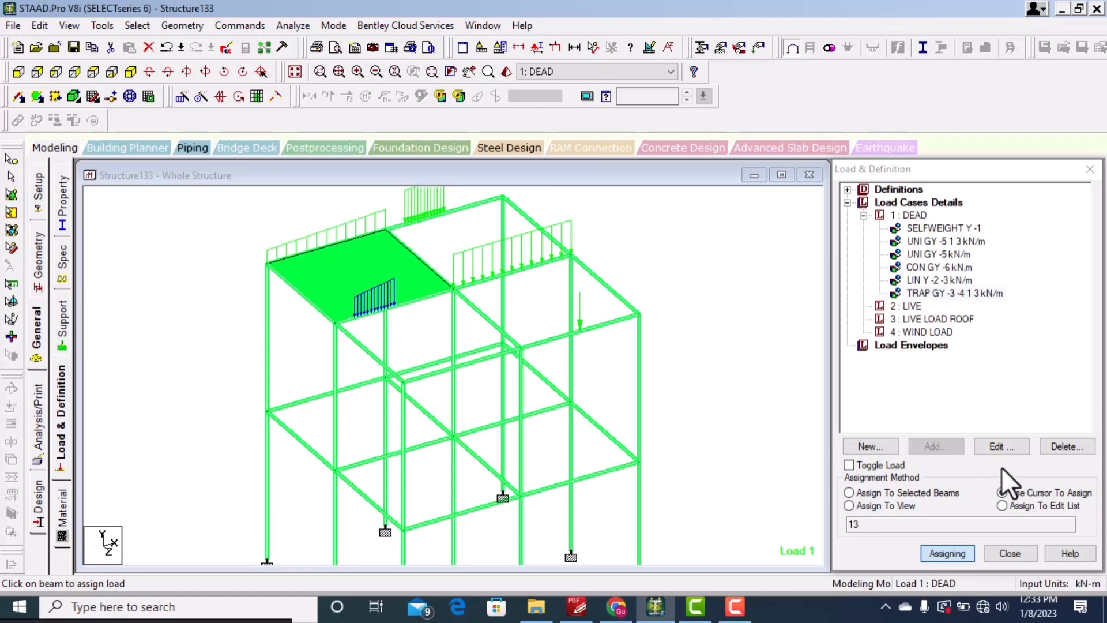
pyautogui.click(913, 213)
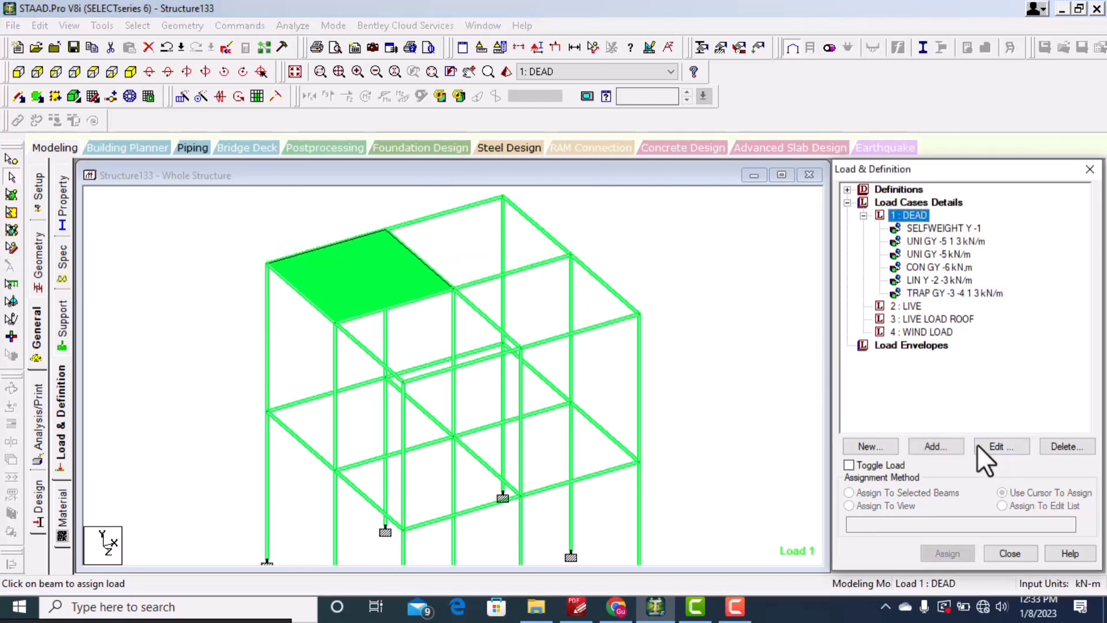
pyautogui.click(922, 446)
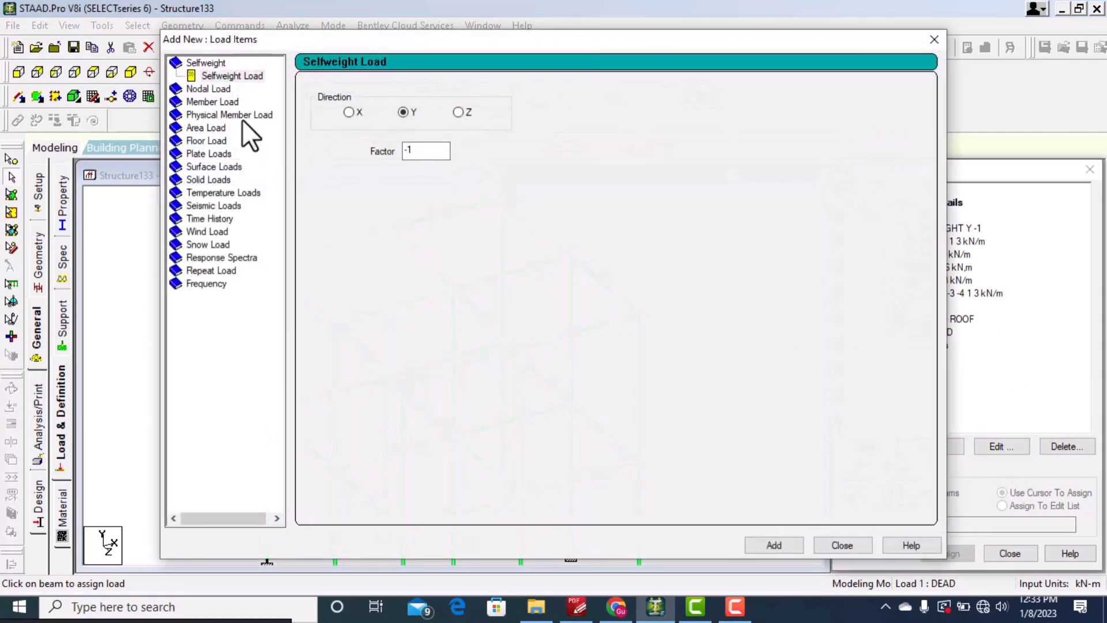
pyautogui.click(238, 101)
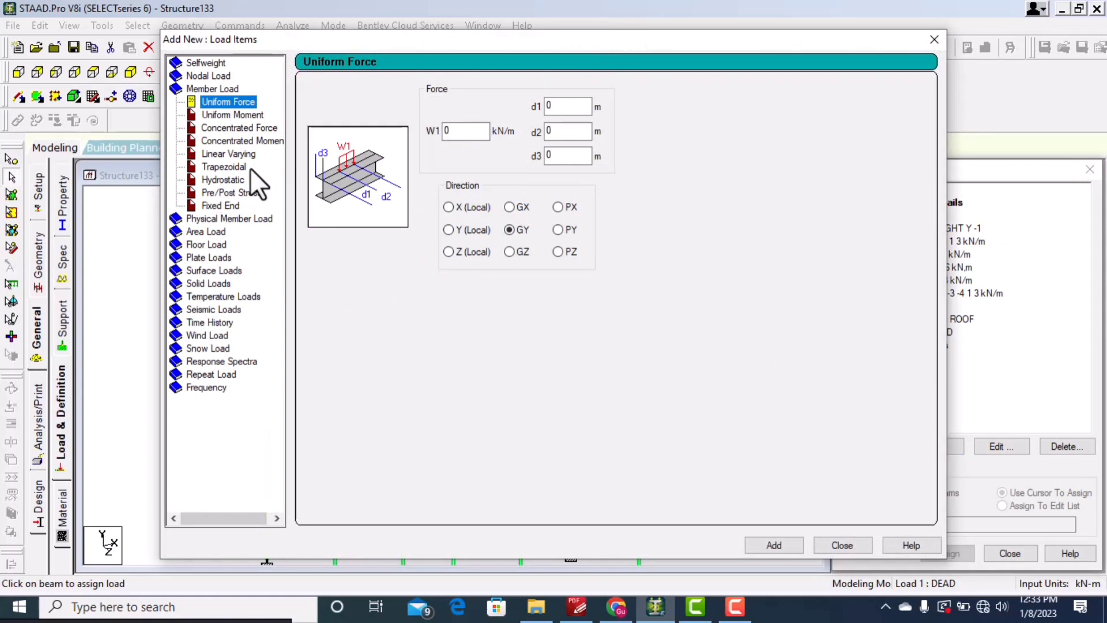
pyautogui.click(233, 166)
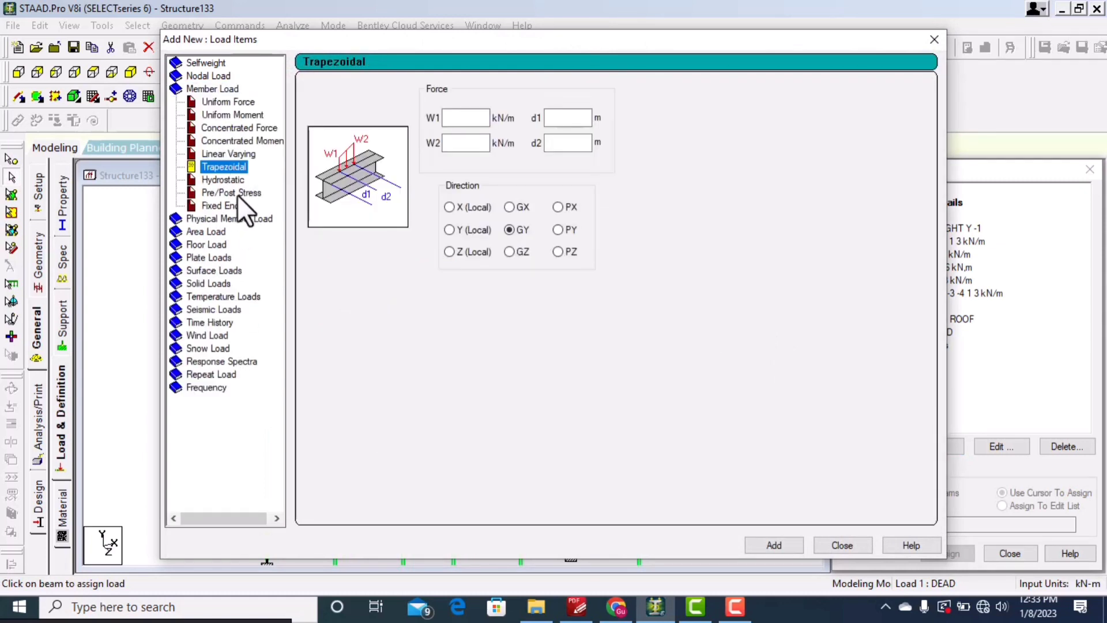
pyautogui.click(237, 194)
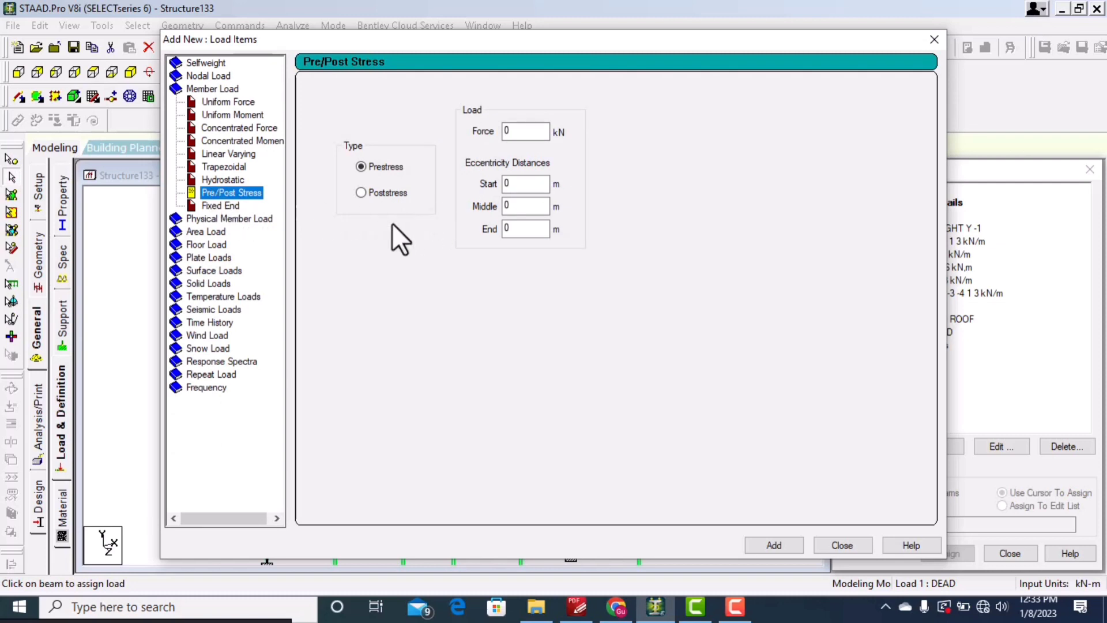
pyautogui.click(228, 205)
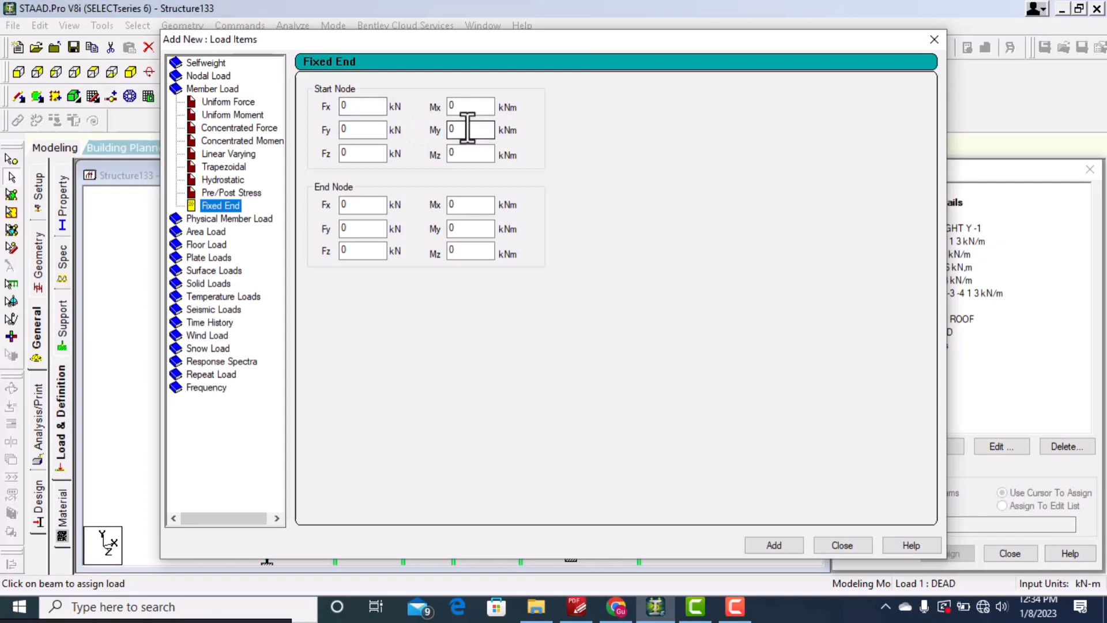
pyautogui.moveTo(514, 37); pyautogui.dragTo(481, 61)
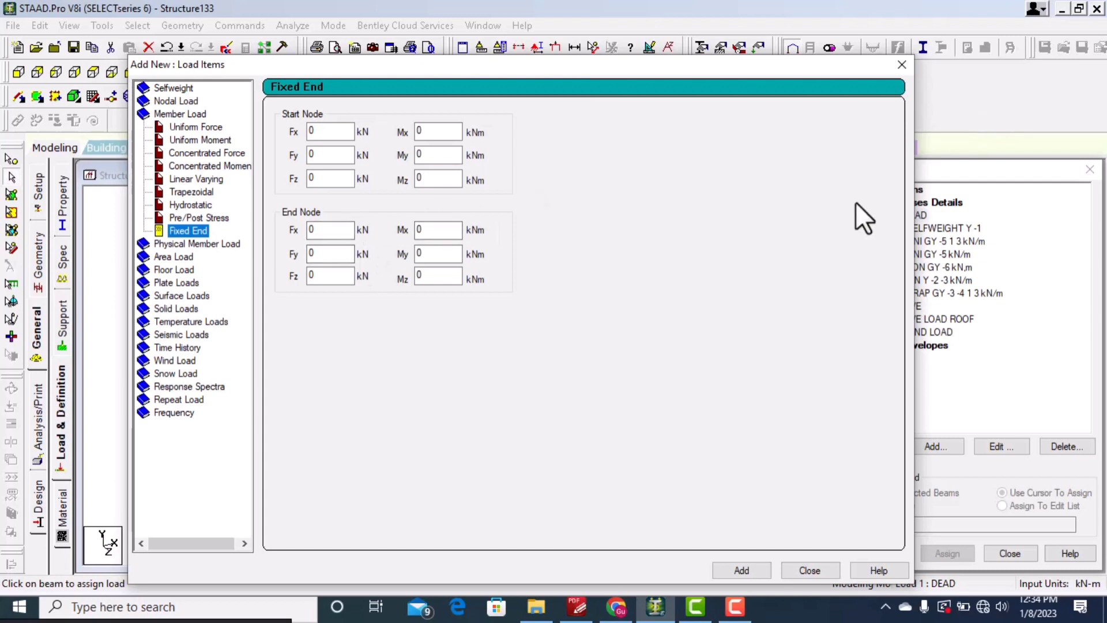
pyautogui.click(906, 65)
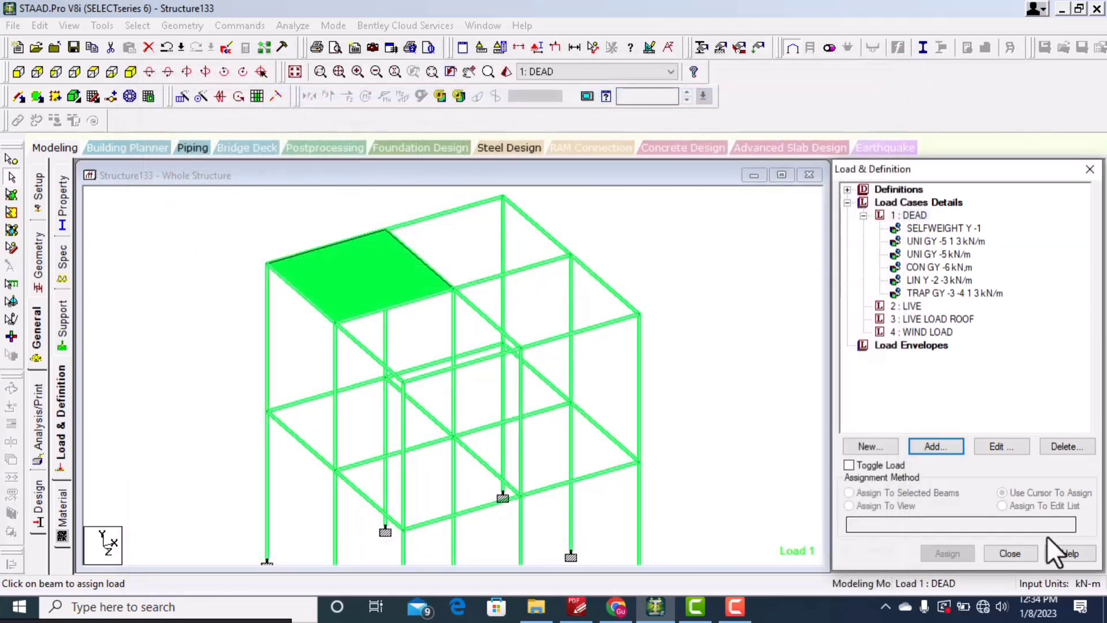